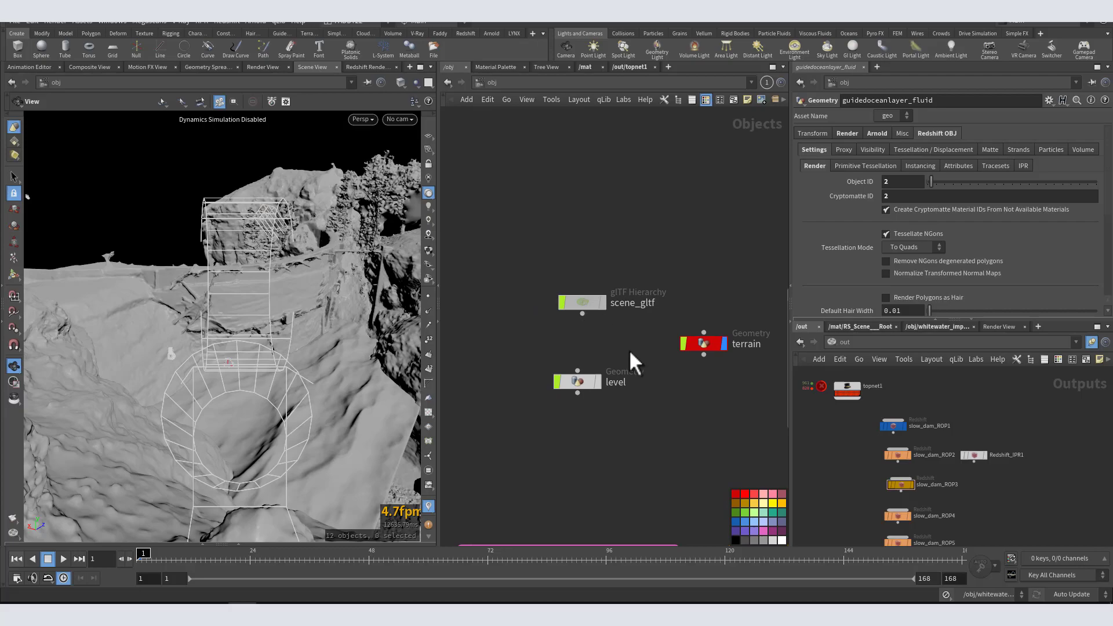
Step: Go inside the scene_gltf object and select its geo1 geometry
double_click(582, 302)
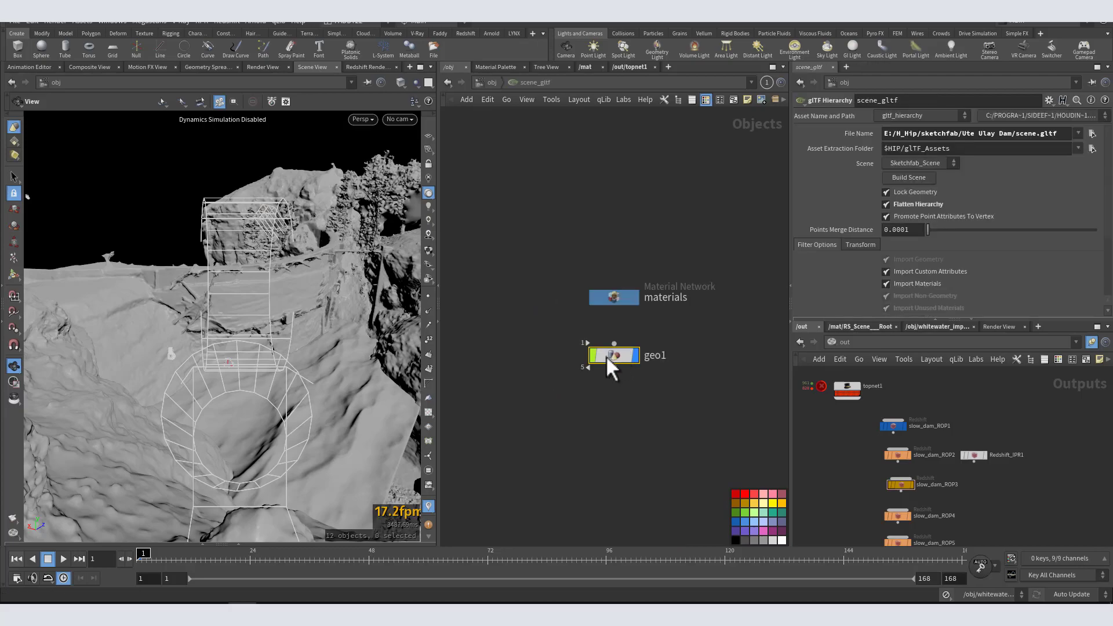
click(620, 356)
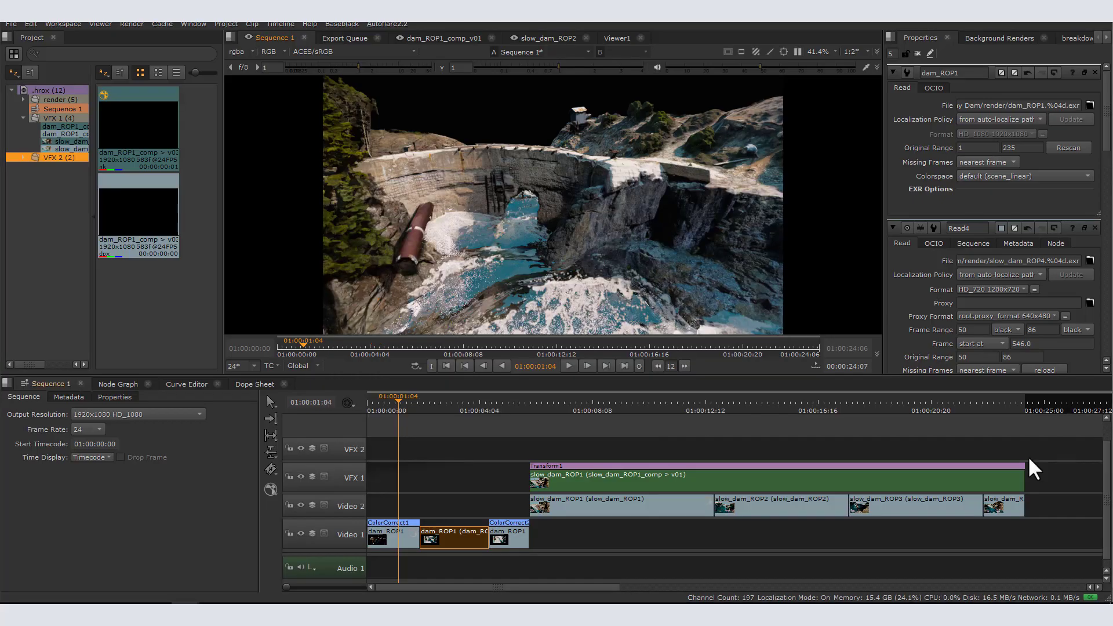
Step: Switch to Nuke Studio and close it, saving the project changes
click(1099, 24)
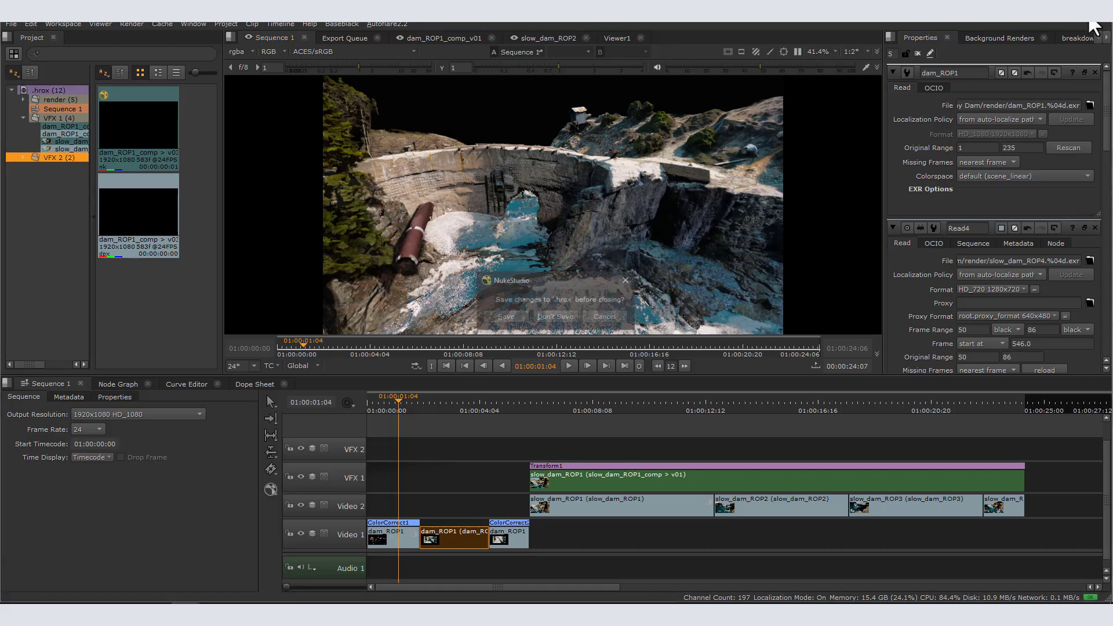
click(502, 316)
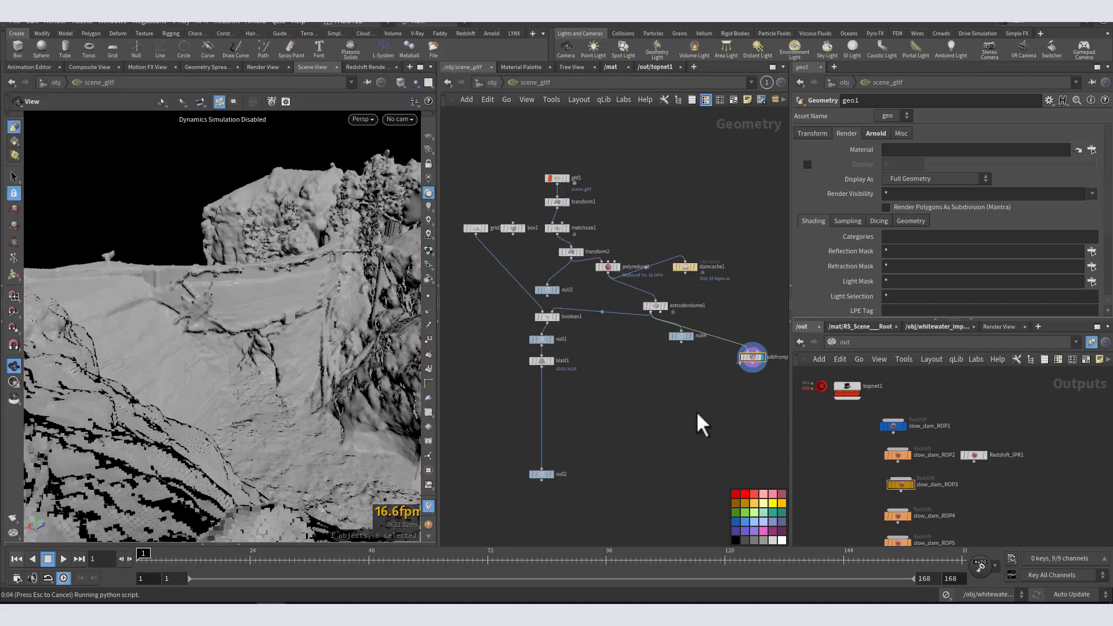
Step: Move the vdbfrompolygons1 node closer to extrudevolume1, below it in the geo1 network
middle_drag(721, 356, 683, 370)
drag(717, 346, 681, 354)
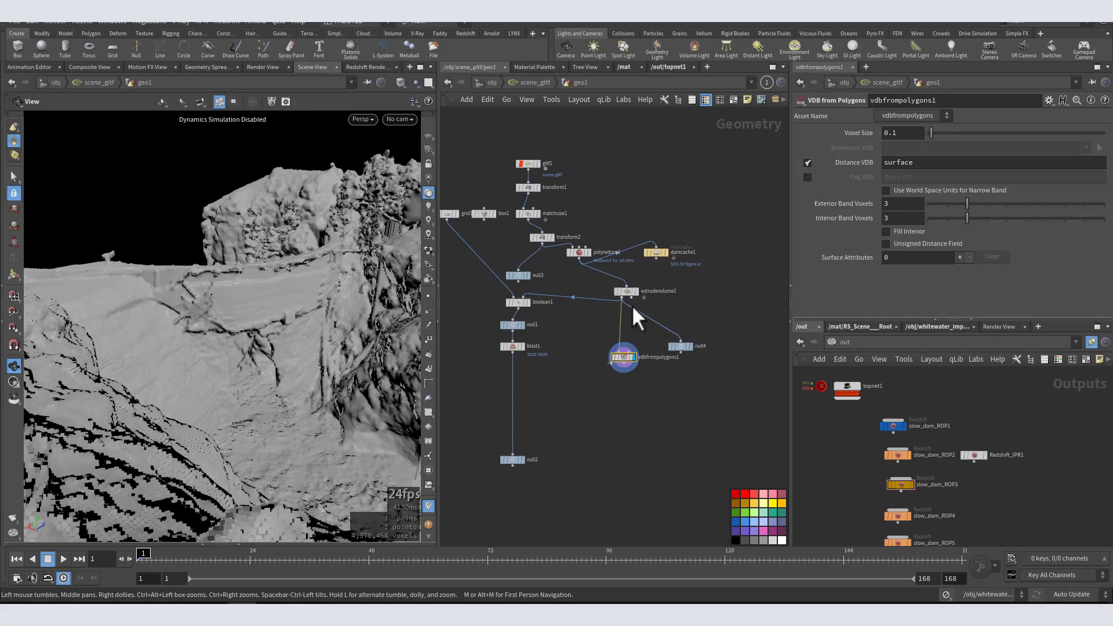
drag(625, 296, 611, 293)
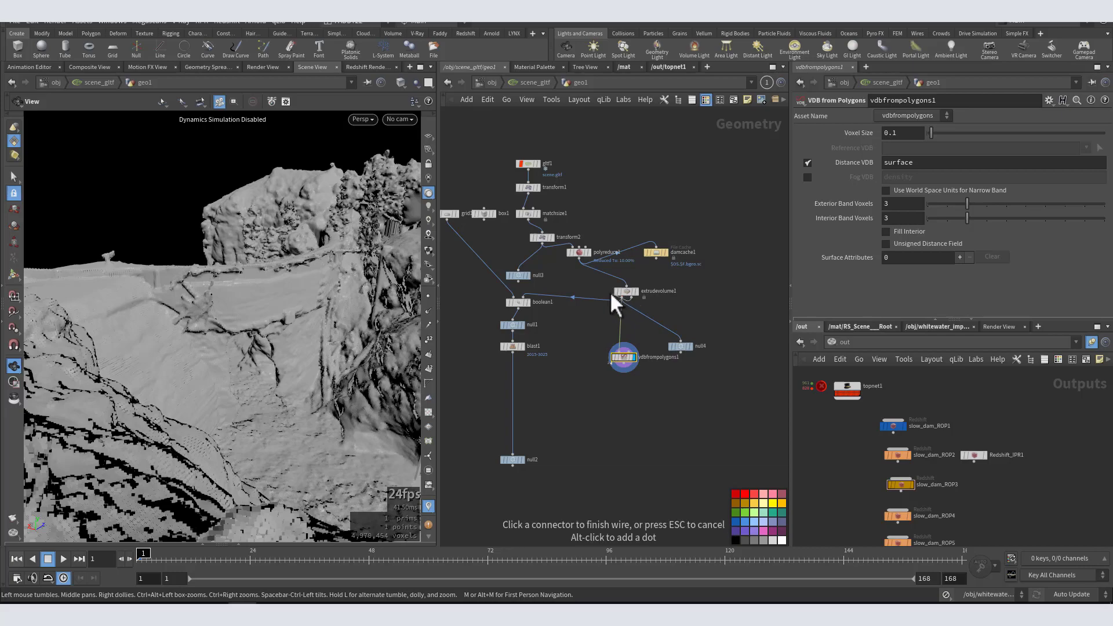
key(Escape)
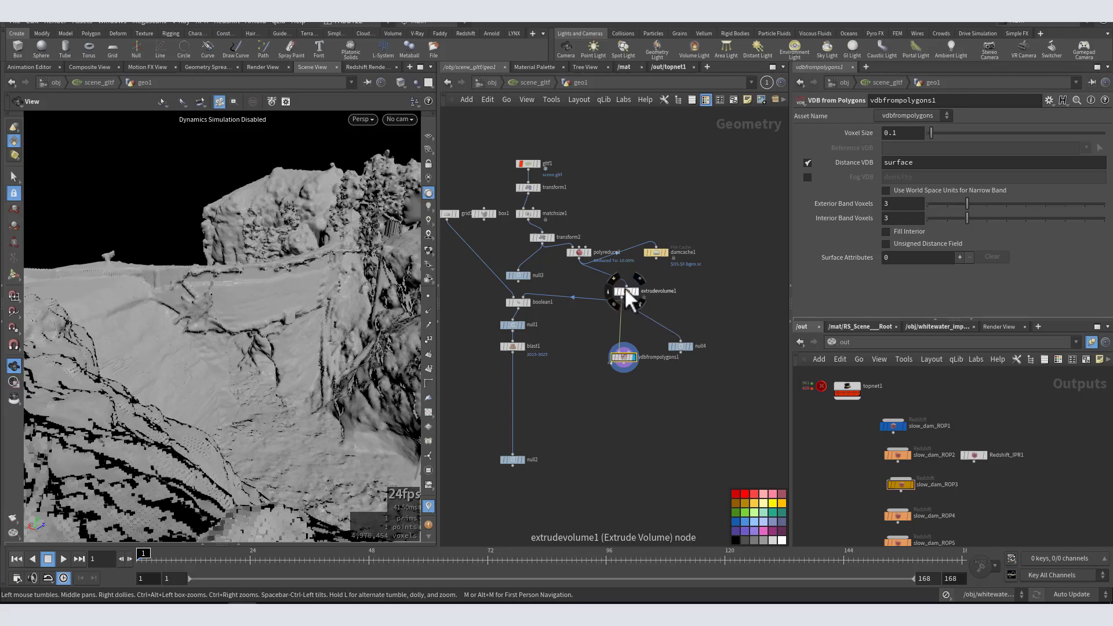
Step: Reposition grid1 and box1, and align the import chain from gltf1 through null3 in a straight column
drag(627, 291, 611, 284)
middle_drag(571, 283, 654, 318)
drag(567, 248, 616, 293)
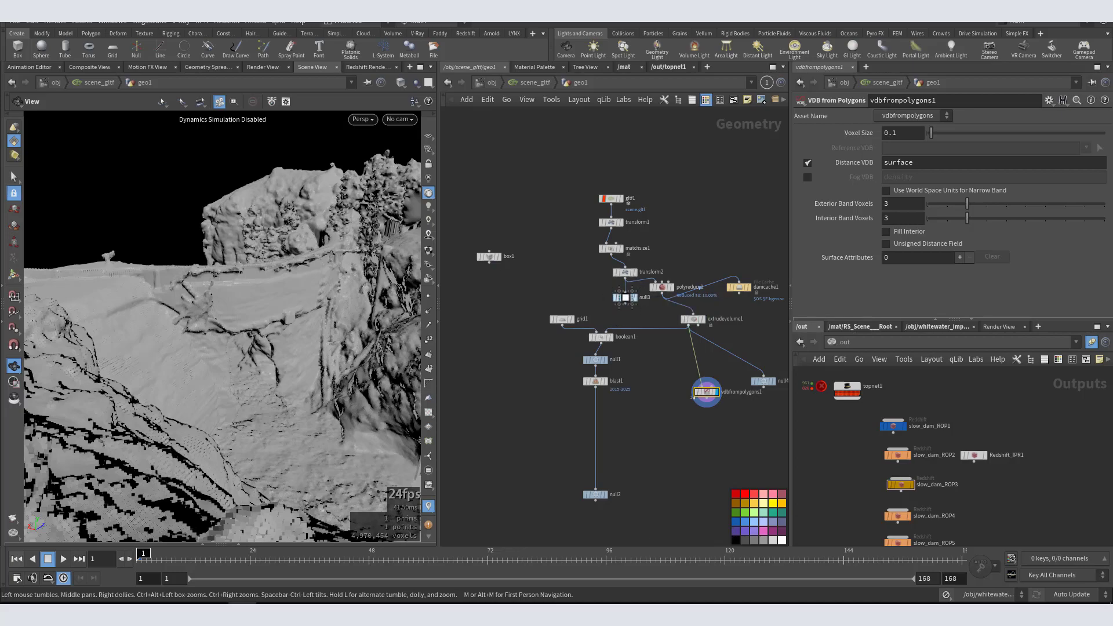
key(l)
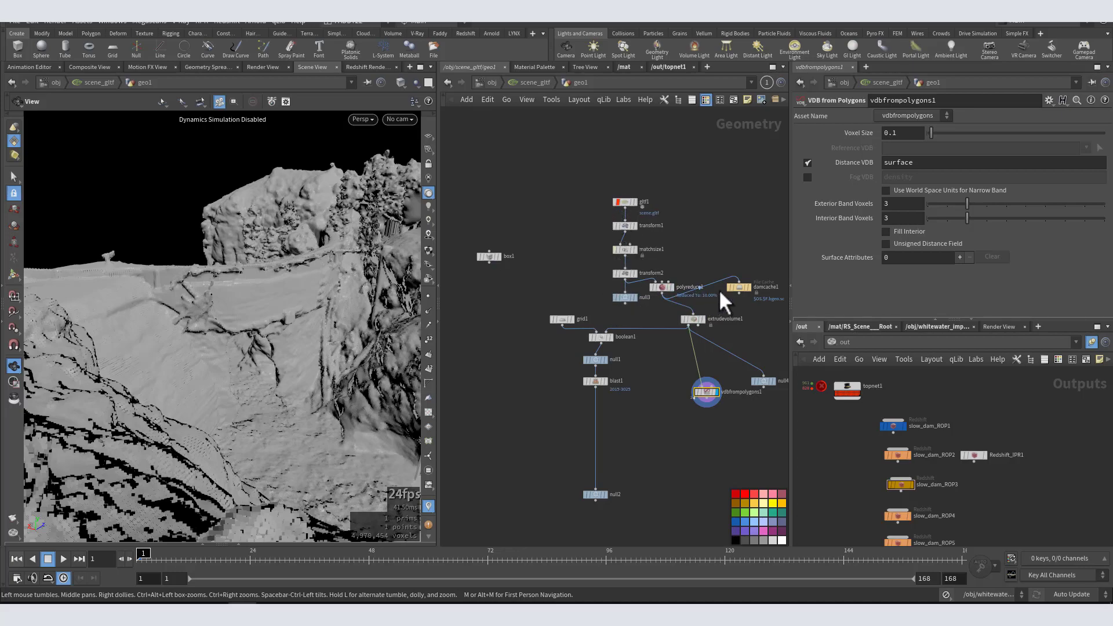
Step: Arrange extrudevolume1 and vdbfrompolygons1 in a column beneath polyreduce1, with damcache1 and null4 beside them
drag(742, 287, 657, 318)
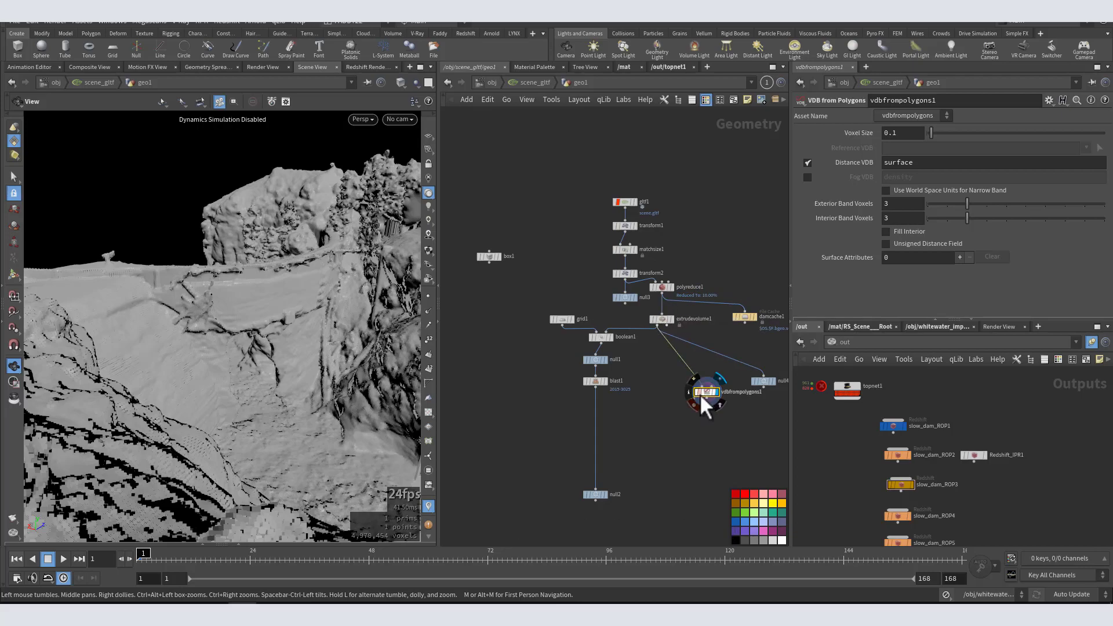
drag(702, 393, 663, 386)
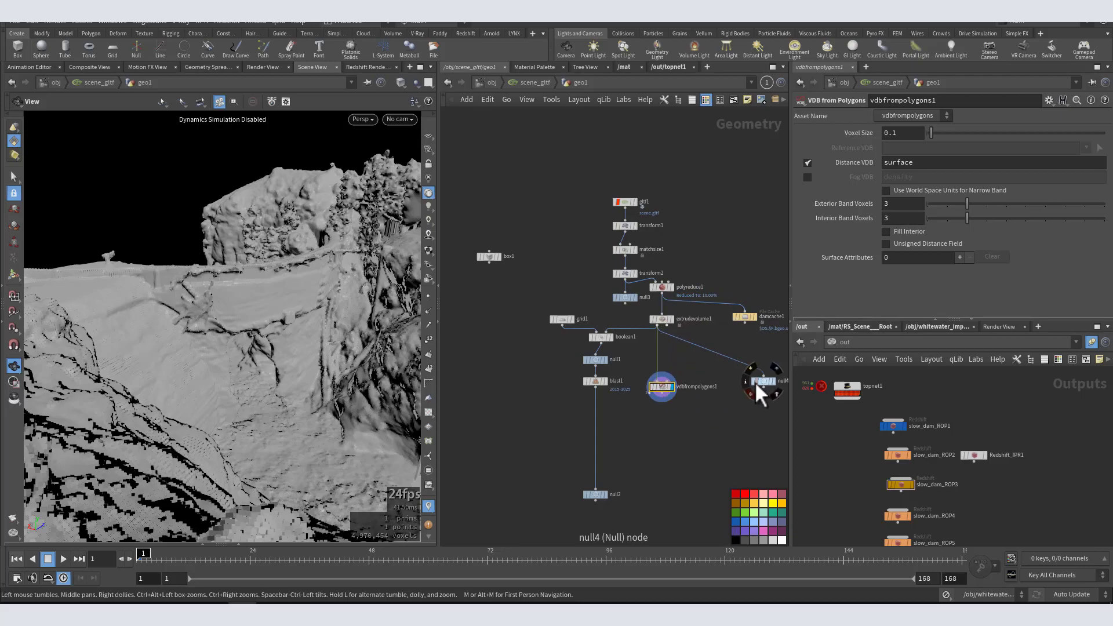
drag(760, 381, 708, 387)
Step: Display the transform2 output and examine the full-resolution dam and terrain from several angles
click(725, 357)
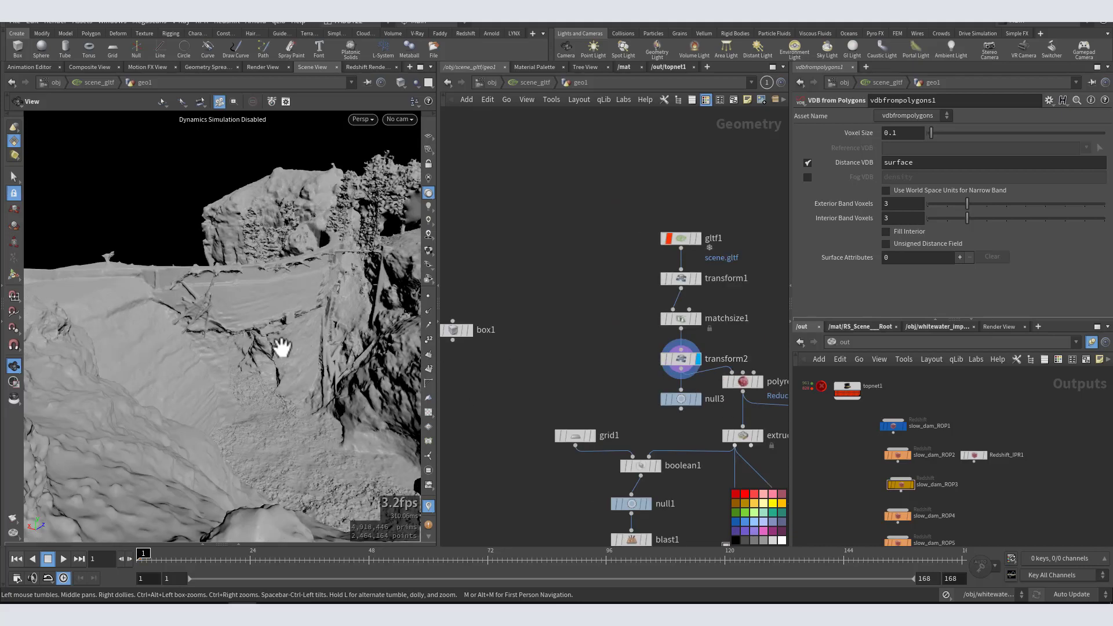
right_drag(256, 375, 160, 409)
drag(182, 394, 385, 386)
right_drag(225, 385, 325, 350)
drag(325, 350, 350, 330)
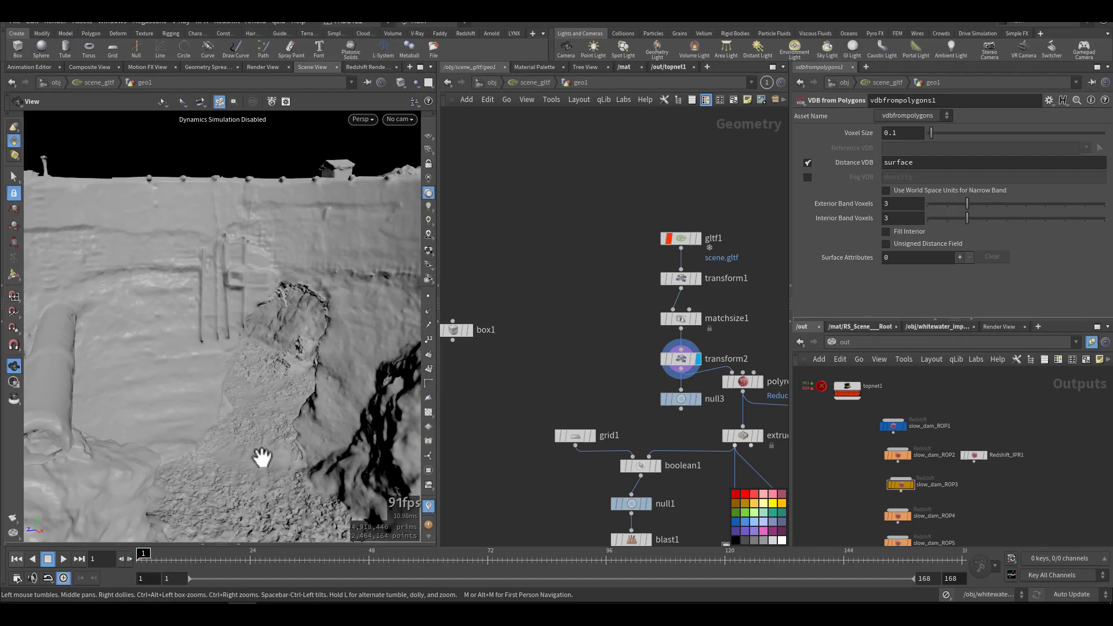
drag(253, 343, 161, 323)
middle_drag(239, 327, 161, 333)
drag(161, 334, 261, 353)
middle_drag(576, 385, 506, 298)
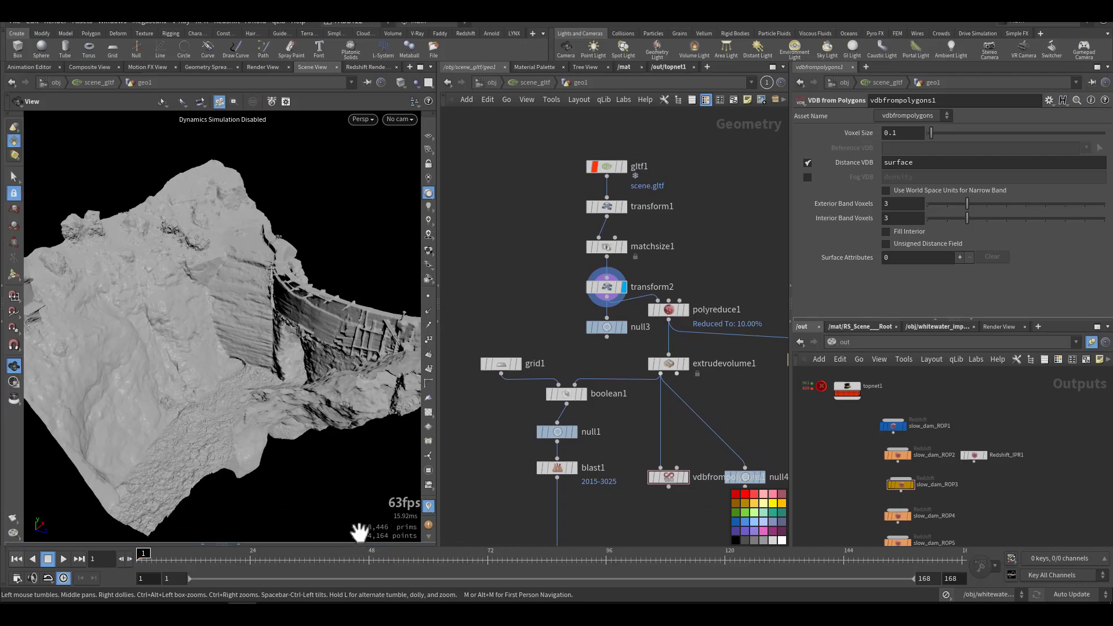
drag(255, 388, 278, 355)
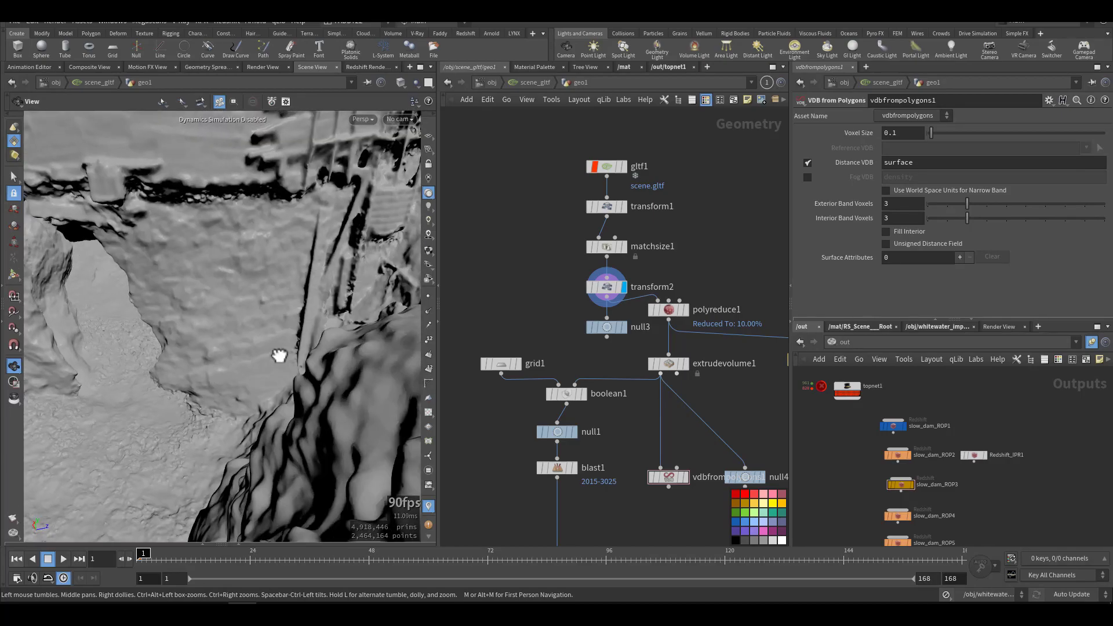
Step: Display polyreduce1, review its reduction parameters and inspect the reduced terrain mesh
mouse_move(555, 313)
mouse_down()
mouse_move(645, 350)
mouse_move(555, 325)
mouse_up()
drag(696, 273, 662, 328)
drag(721, 272, 722, 273)
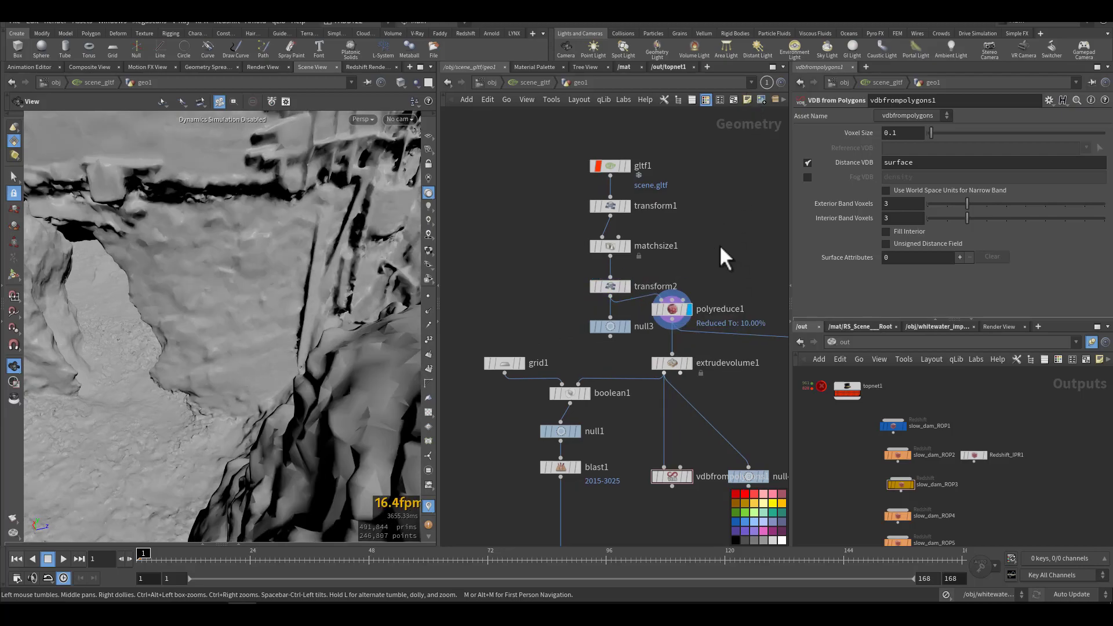
drag(704, 267, 676, 314)
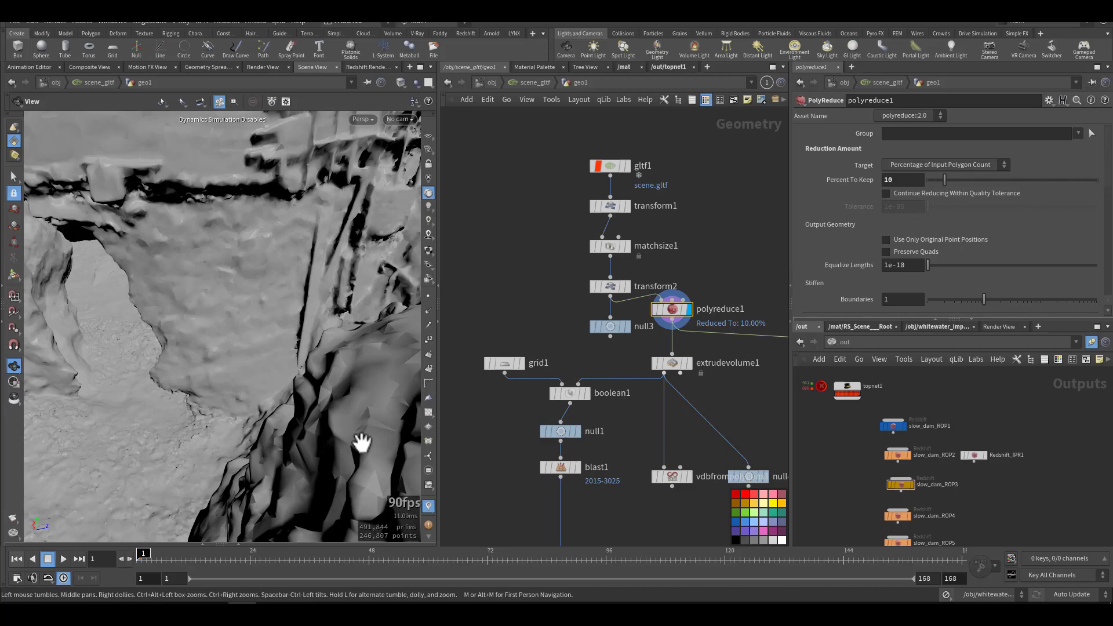
right_drag(363, 442, 260, 487)
drag(261, 486, 218, 442)
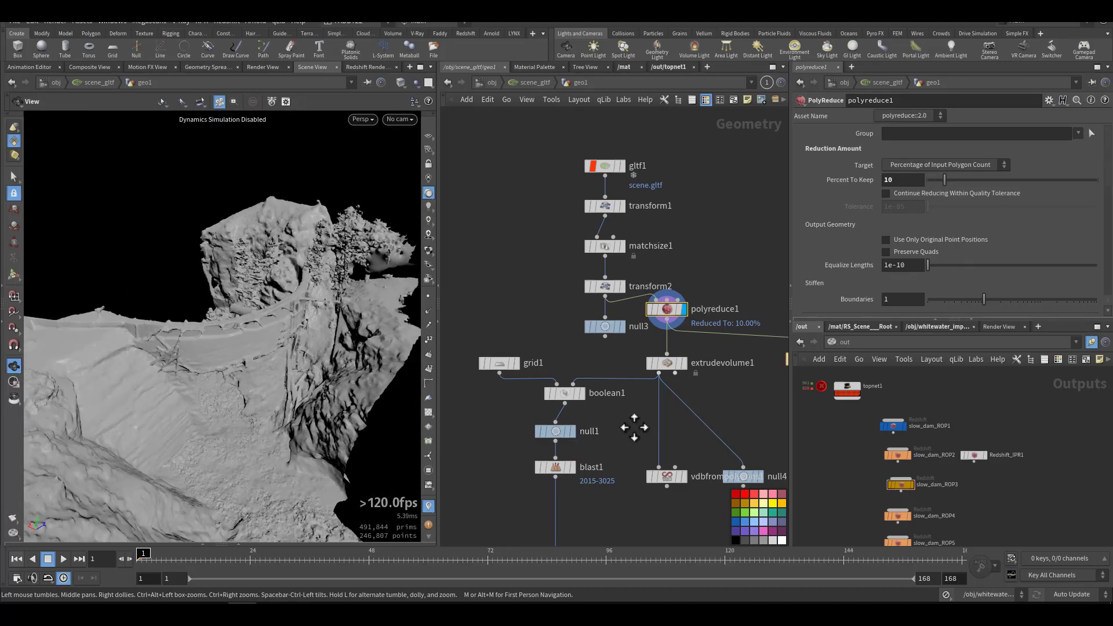
Step: Display the damcache1 file cache node and review its save settings
middle_drag(636, 427, 542, 373)
middle_drag(648, 344, 678, 337)
scroll(685, 343, up, 2)
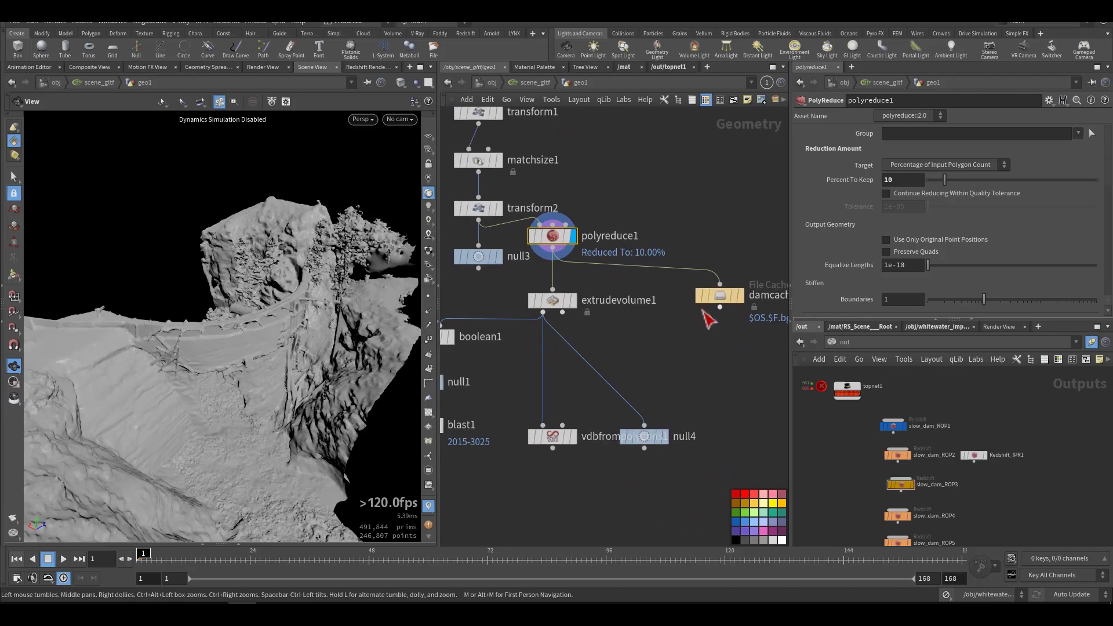
drag(760, 226, 696, 329)
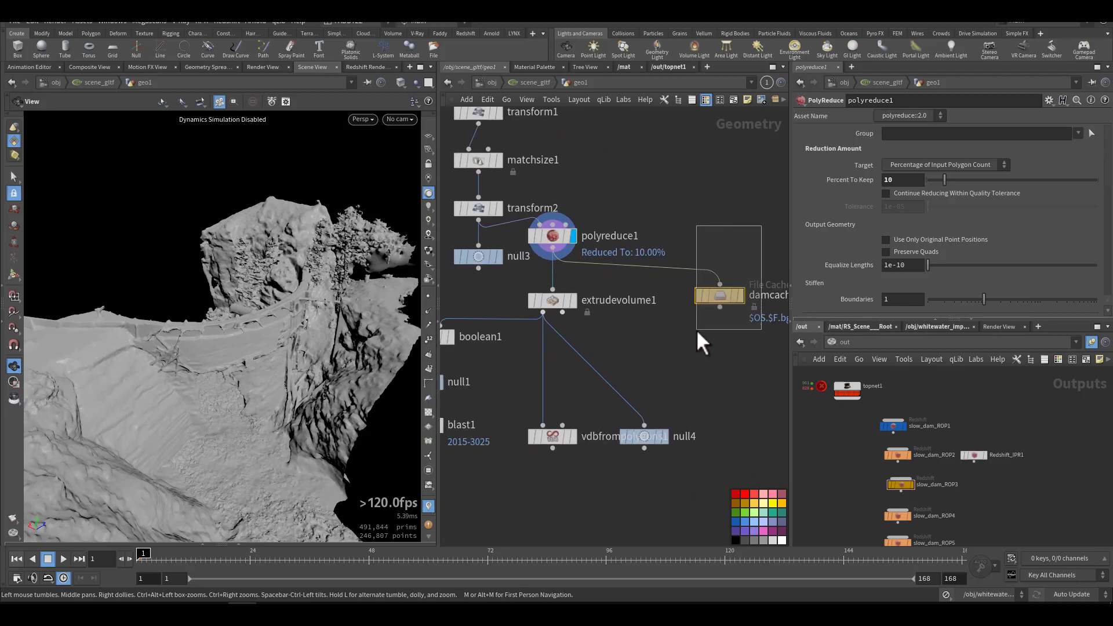
click(743, 294)
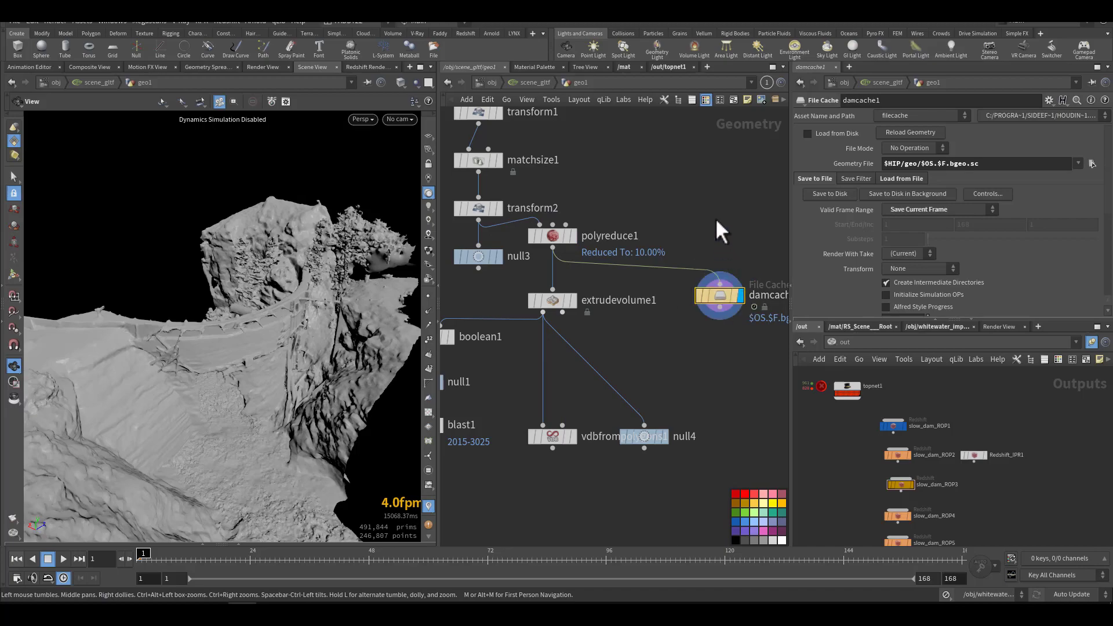
middle_drag(693, 258, 698, 232)
Step: Display the extrudevolume1 output and inspect the extruded terrain block from all around
middle_drag(659, 293, 717, 300)
mouse_move(641, 291)
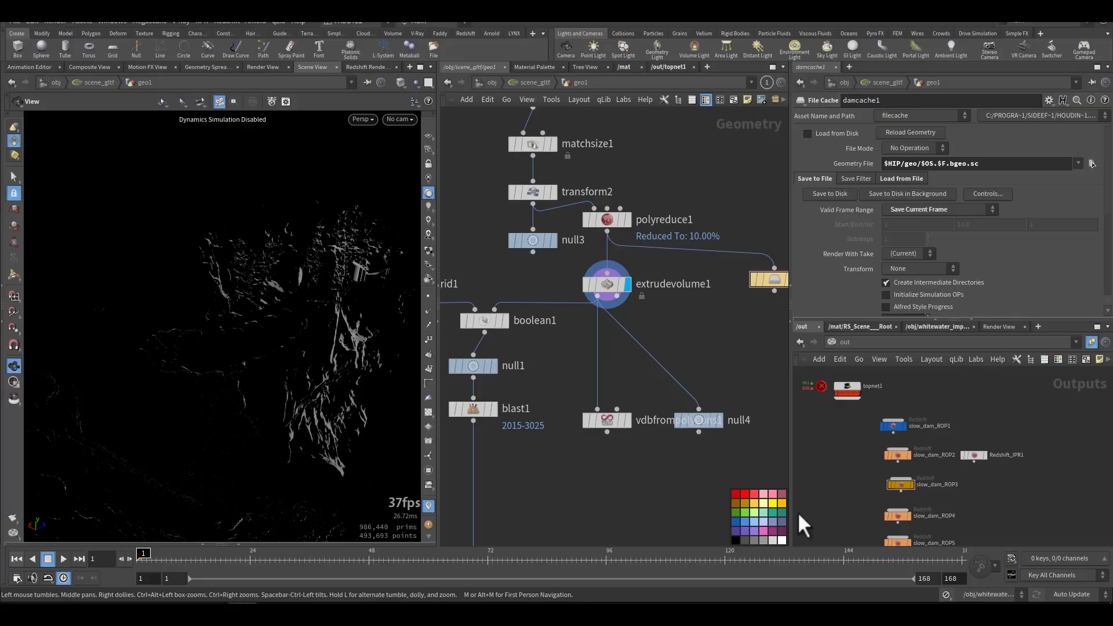
drag(214, 427, 169, 437)
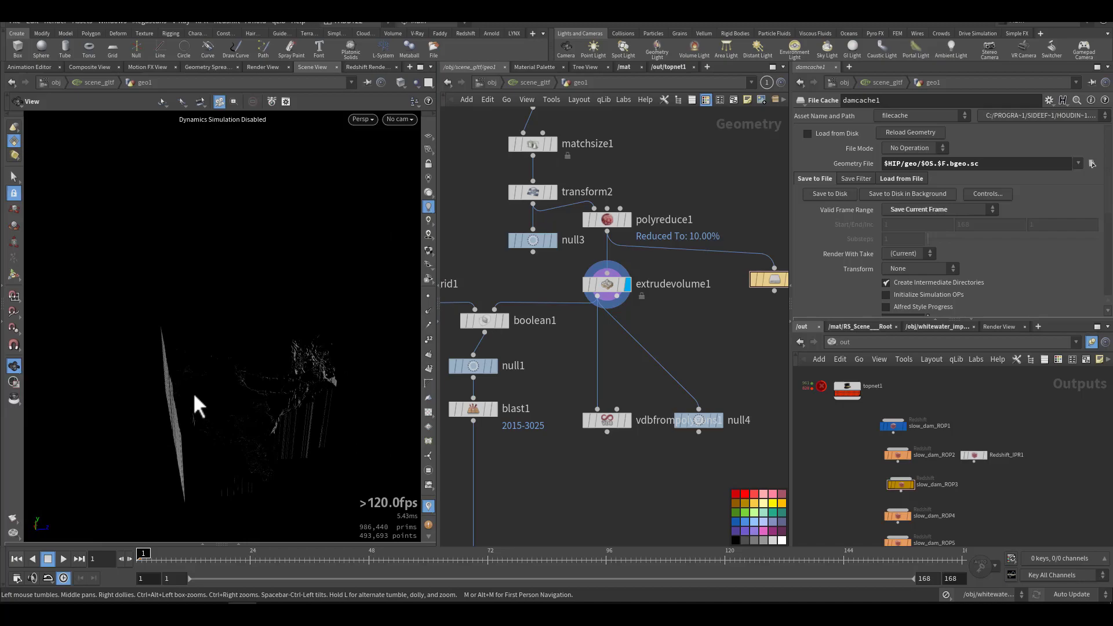
mouse_move(253, 441)
mouse_down()
mouse_move(340, 420)
mouse_move(176, 446)
mouse_move(238, 394)
mouse_move(340, 441)
mouse_move(266, 313)
mouse_move(209, 407)
mouse_up()
right_drag(208, 408, 422, 433)
drag(423, 432, 329, 465)
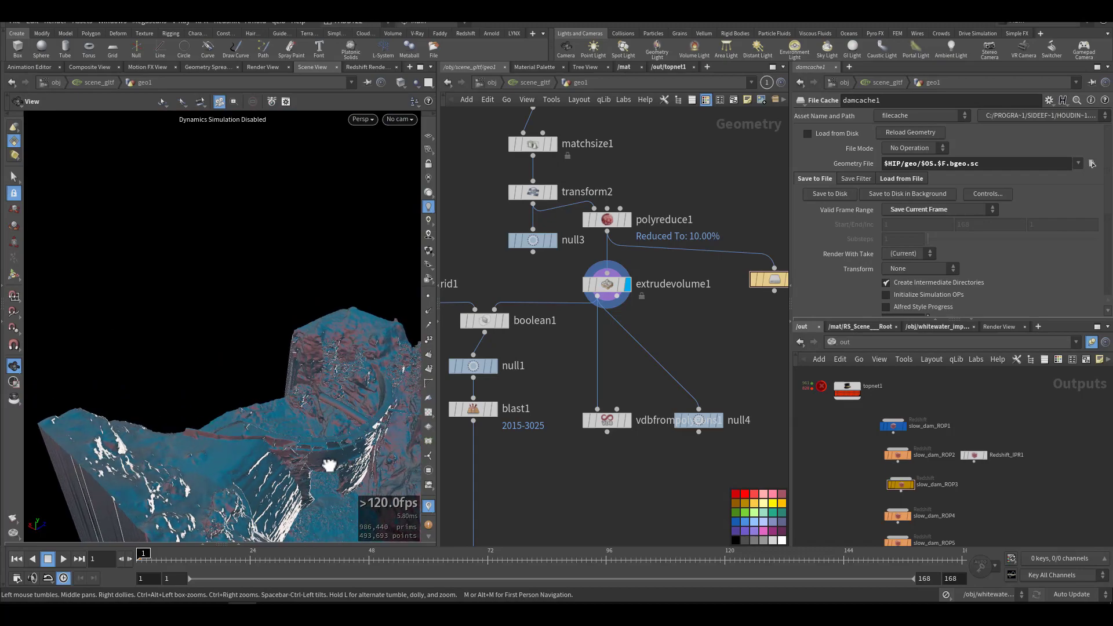
key(h)
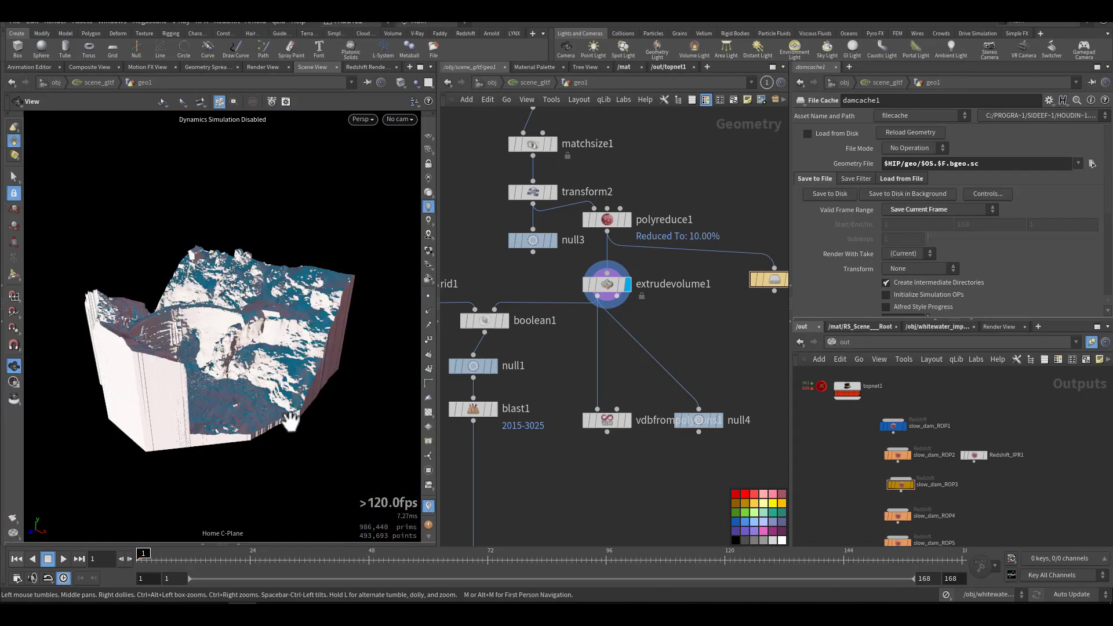
drag(250, 406, 227, 373)
right_drag(227, 374, 319, 377)
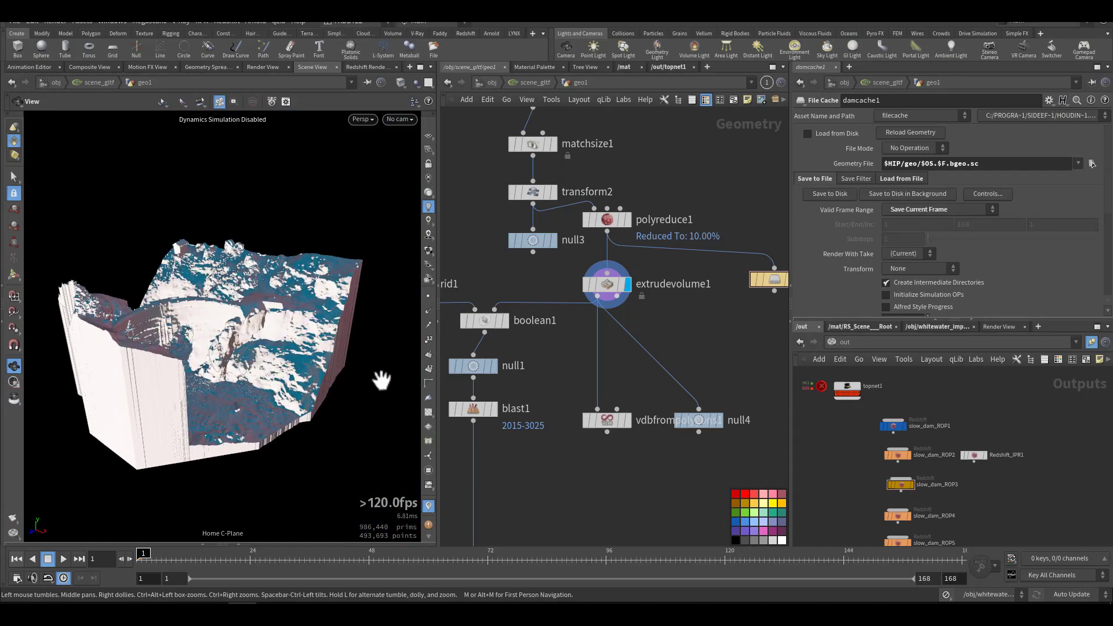
Step: Review the depth and base parameters of the extrudevolume1 node
middle_drag(631, 379, 675, 376)
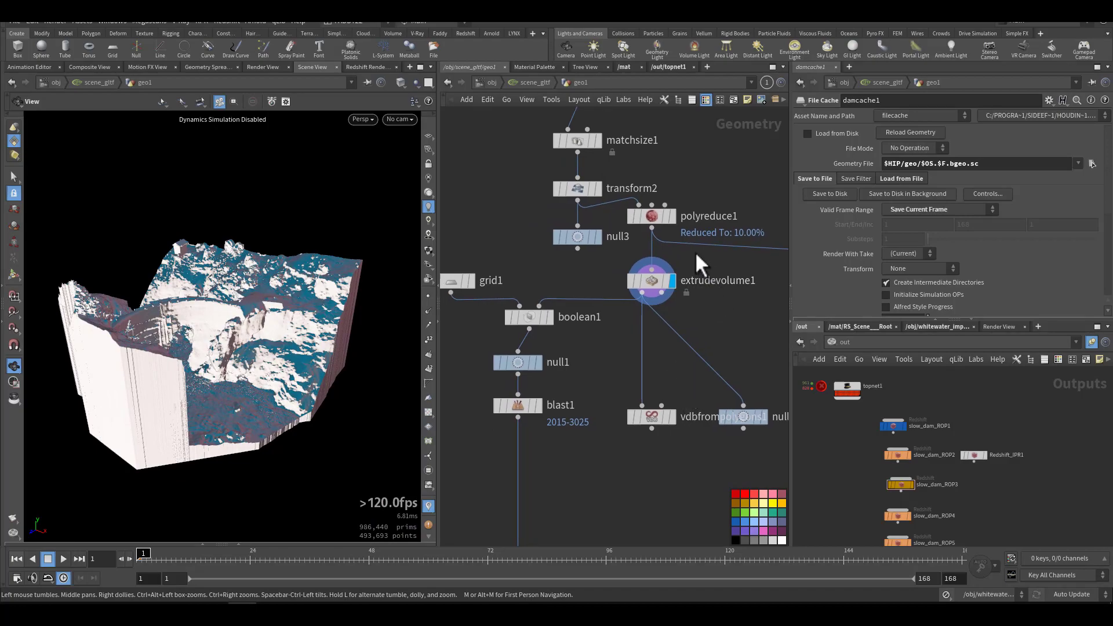
click(636, 286)
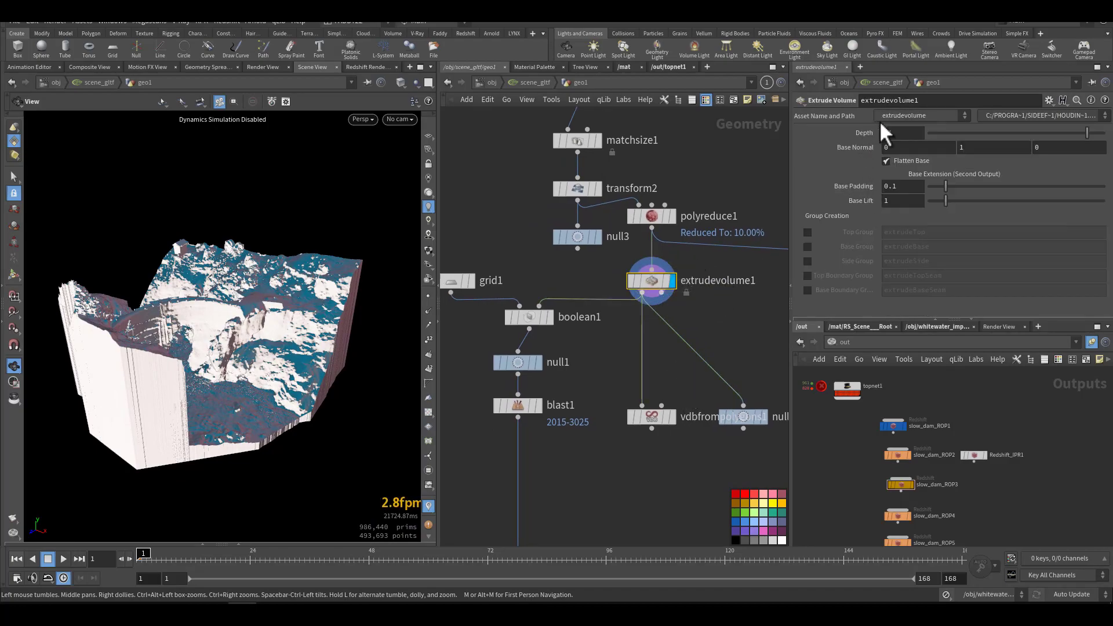
middle_drag(717, 331, 685, 267)
click(709, 355)
drag(709, 354, 730, 355)
Step: Display the vdbfrompolygons1 output and inspect the VDB version of the terrain
mouse_move(587, 387)
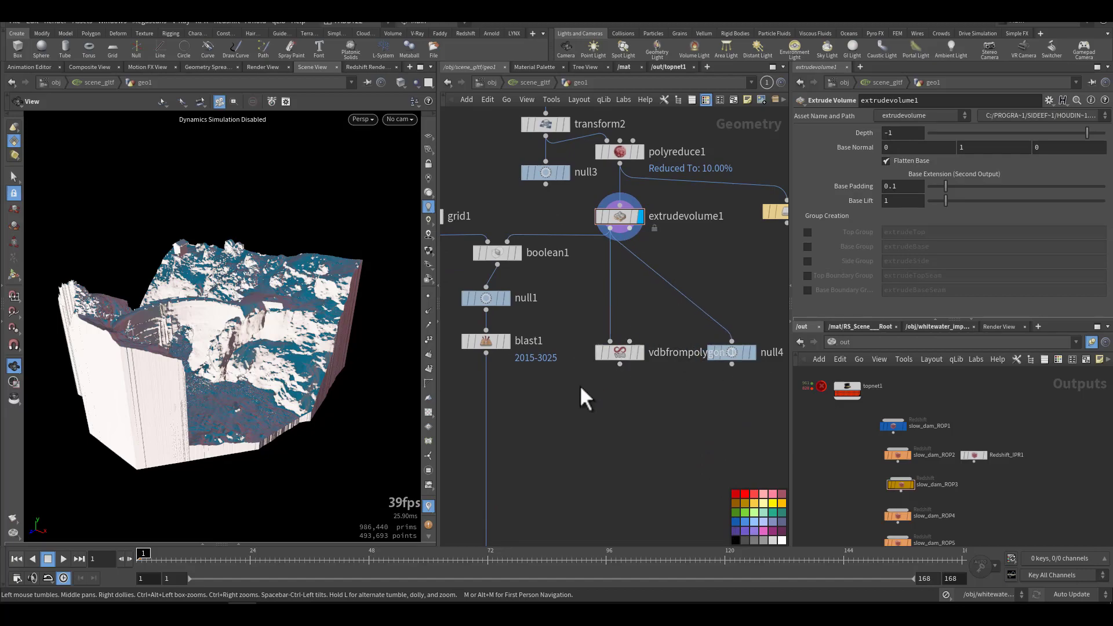
click(639, 353)
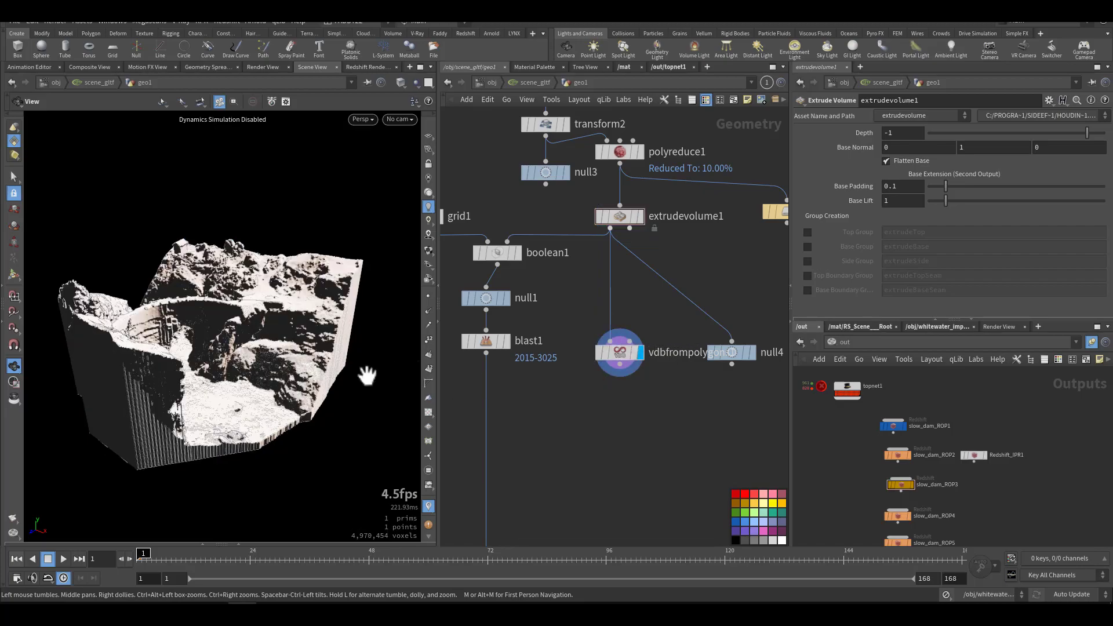
drag(379, 338, 355, 441)
middle_drag(551, 451, 707, 504)
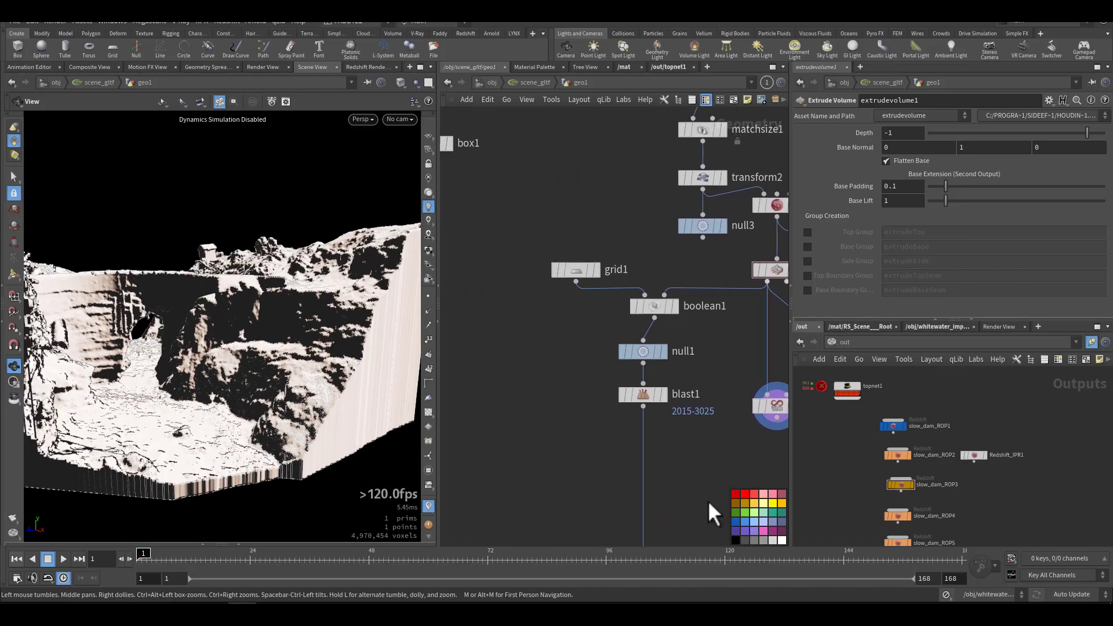
middle_drag(578, 394, 553, 420)
mouse_move(255, 444)
mouse_down()
mouse_move(219, 454)
mouse_move(264, 427)
mouse_up()
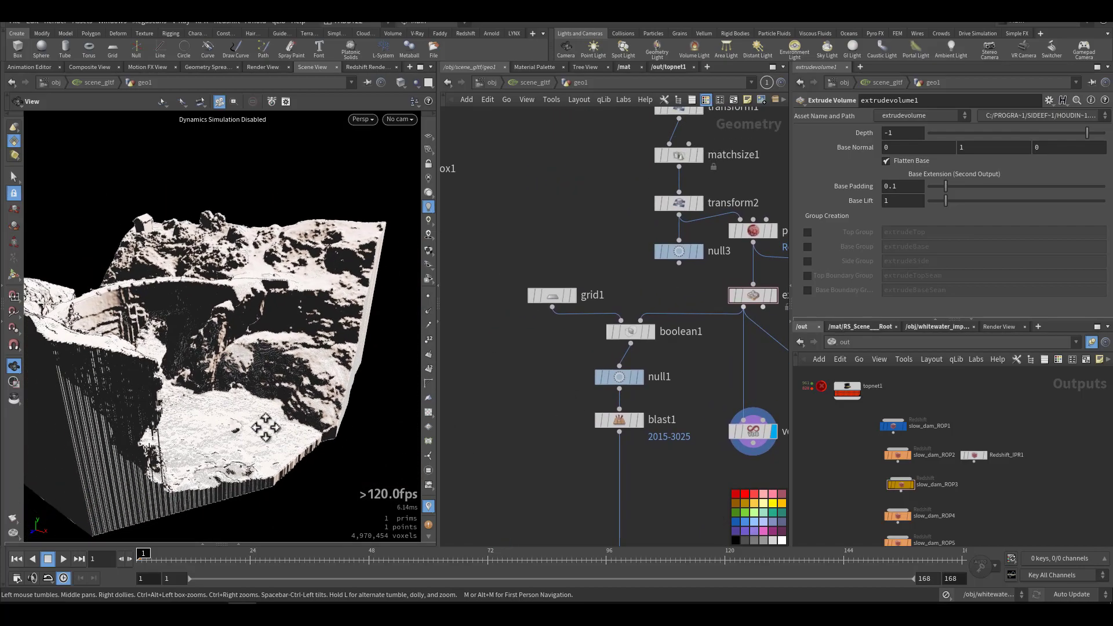
Step: Display grid1 and then boolean1 to examine the water-surface grid before and after the terrain is subtracted
click(573, 296)
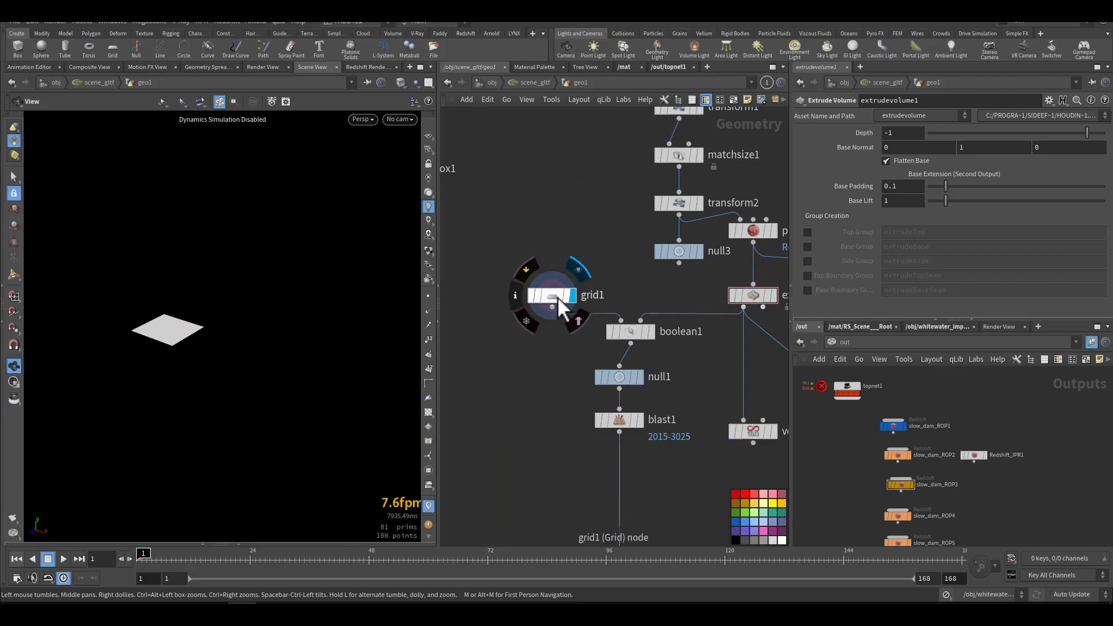
click(658, 339)
mouse_move(146, 337)
right_down()
mouse_move(322, 325)
mouse_move(312, 325)
right_up()
right_drag(208, 320, 303, 323)
drag(203, 348, 261, 364)
Step: Display null1 and then blast1, and review the blast group settings and the remaining surface
click(642, 377)
middle_drag(509, 462, 530, 363)
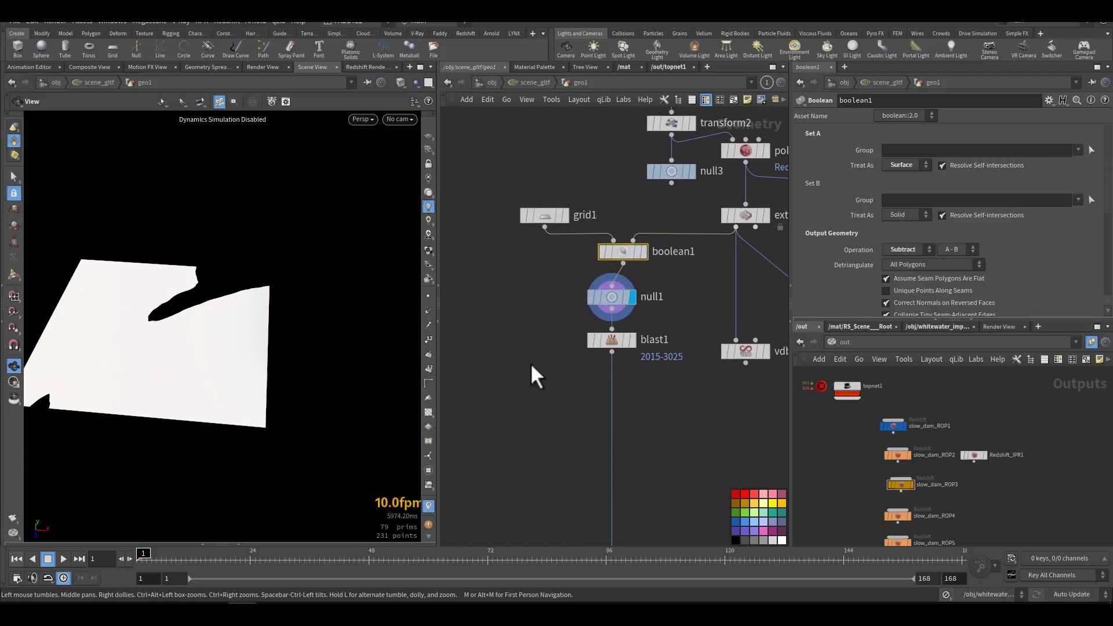
click(634, 342)
click(615, 342)
mouse_move(155, 348)
mouse_down()
mouse_move(154, 291)
mouse_move(161, 358)
mouse_up()
middle_drag(515, 478, 550, 267)
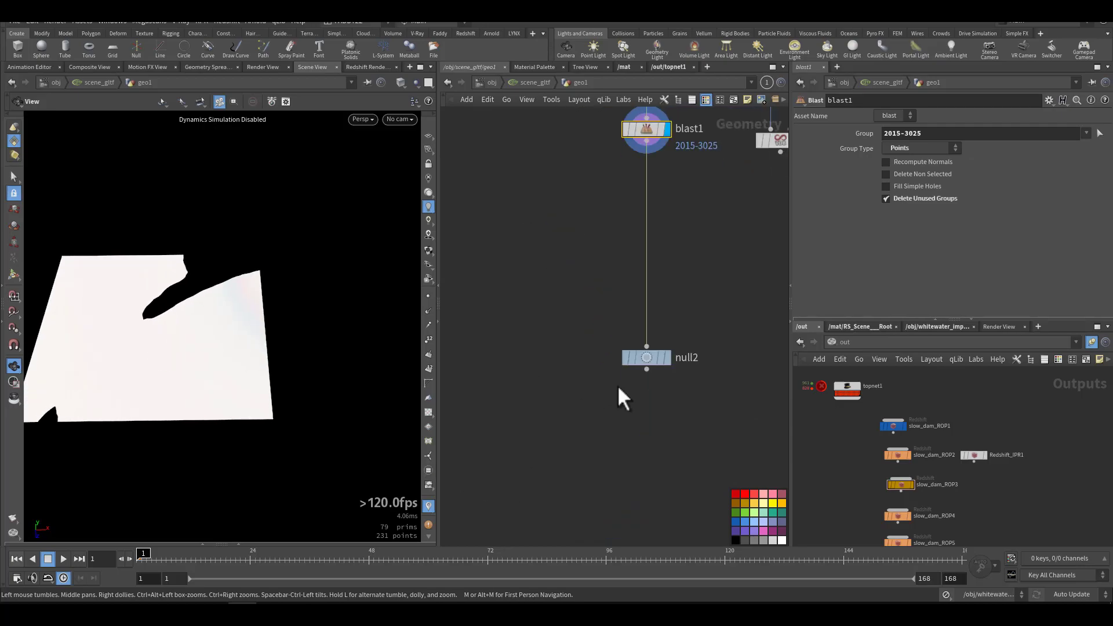
Step: Display null2 and inspect the final water surface and its place in the node chain
click(668, 361)
middle_drag(576, 326, 529, 412)
right_drag(249, 326, 226, 352)
drag(226, 352, 235, 328)
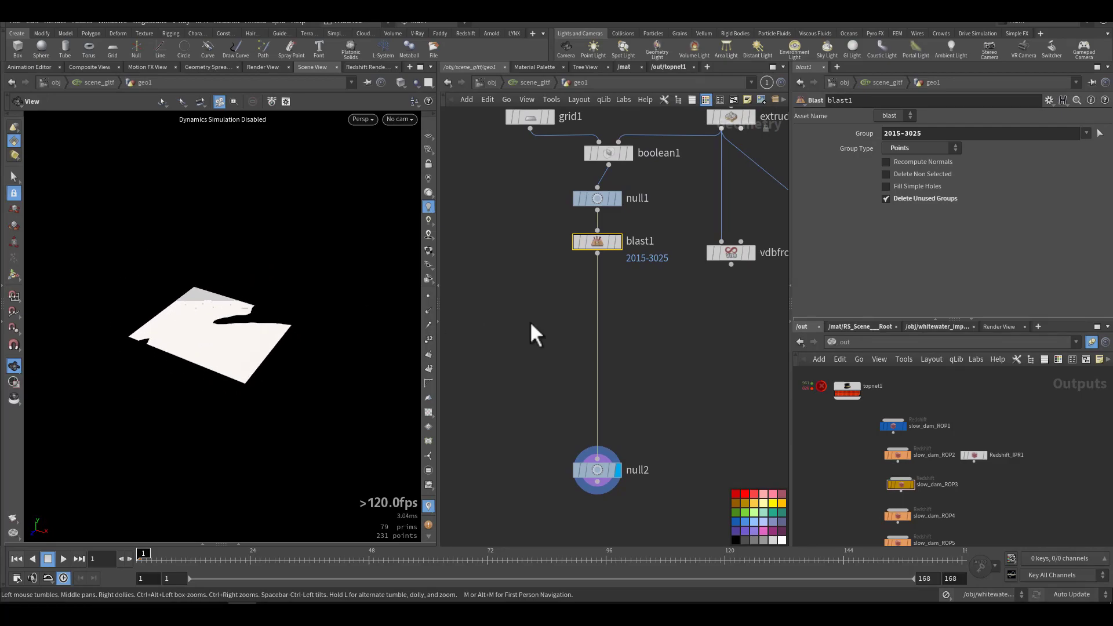
middle_drag(534, 331, 514, 430)
scroll(580, 455, down, 3)
mouse_move(575, 445)
middle_down()
mouse_move(650, 468)
mouse_move(592, 456)
middle_up()
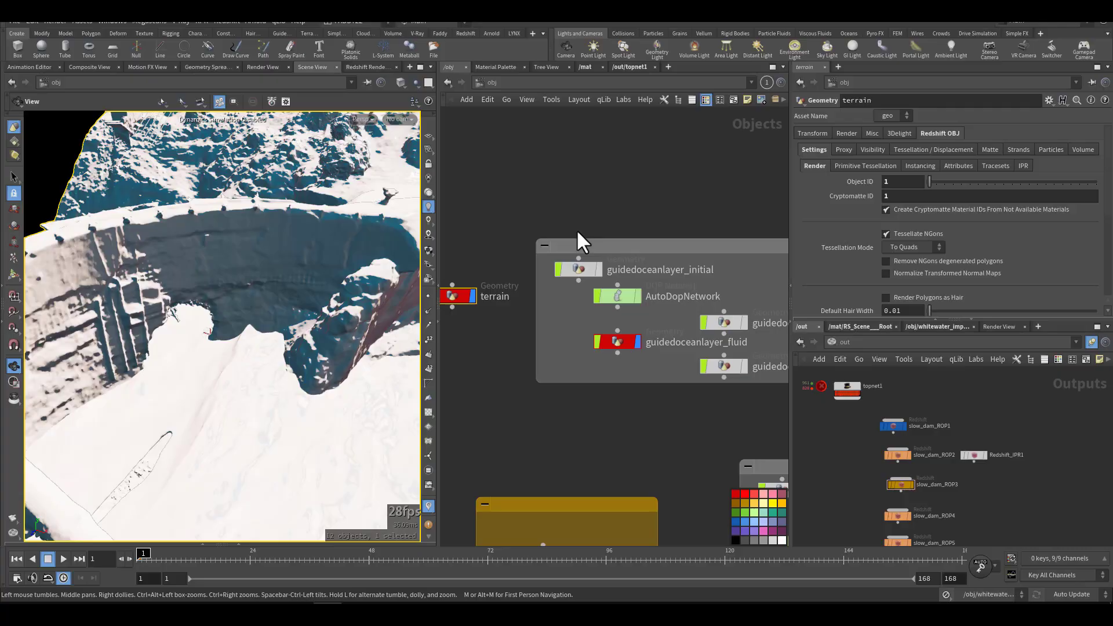
Step: Show the Oceans tools and look over the guided ocean layer objects at object level
middle_drag(513, 223, 564, 234)
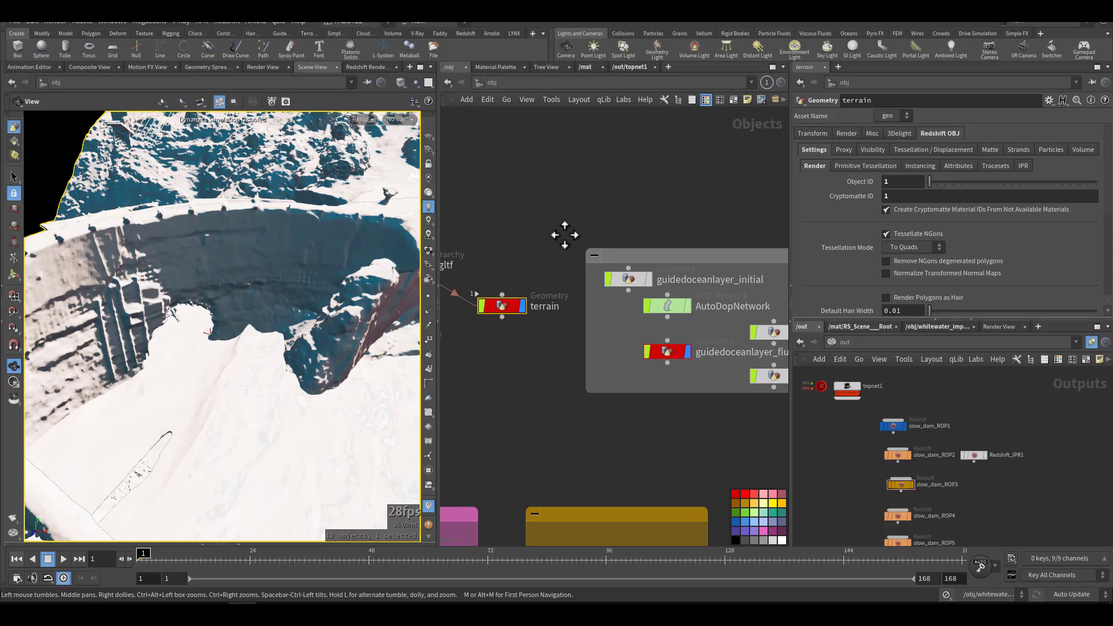
middle_drag(561, 235, 530, 220)
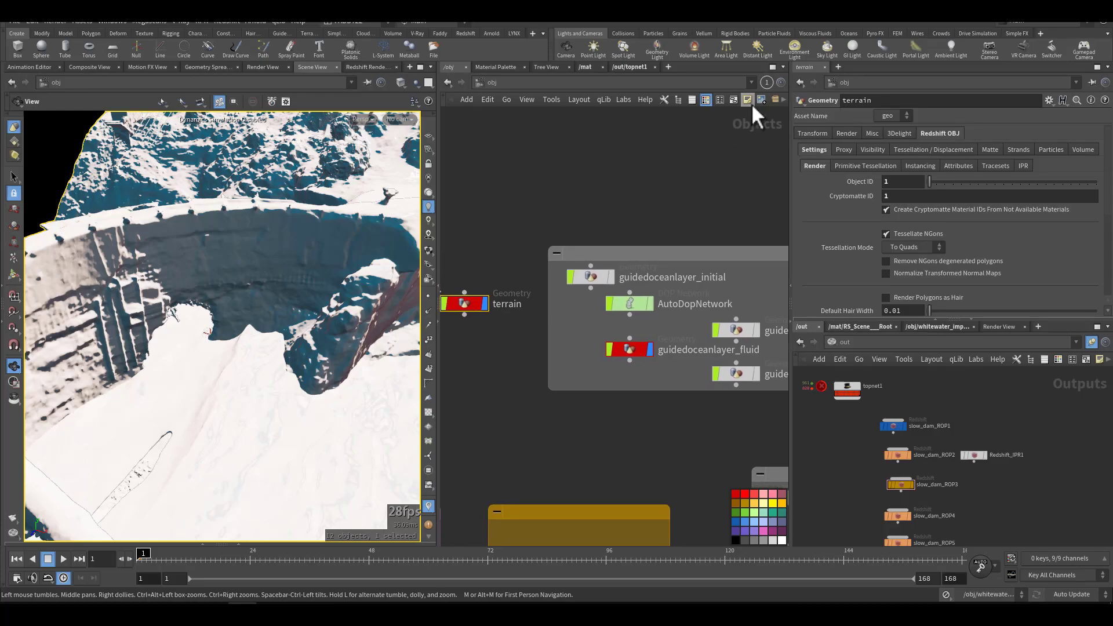
click(846, 33)
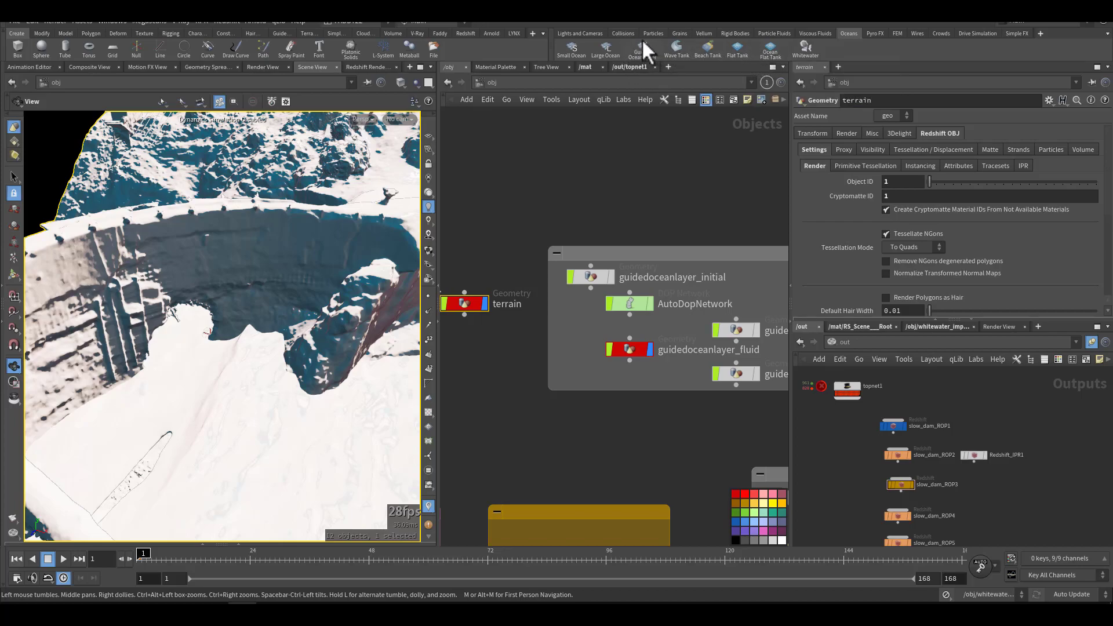
middle_drag(612, 244, 539, 249)
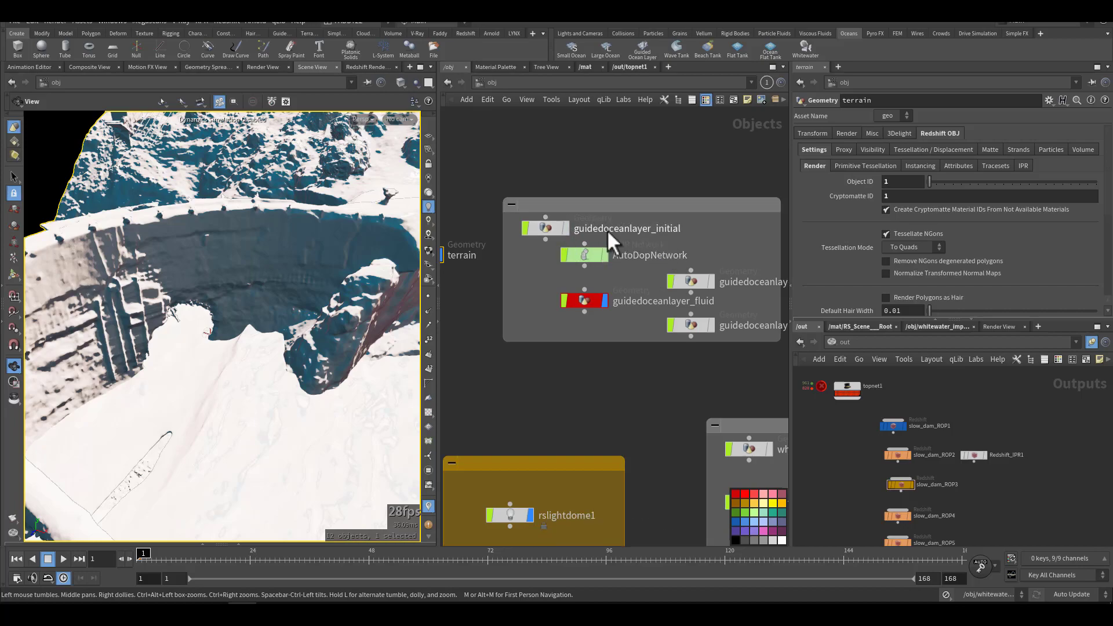
middle_drag(714, 251, 653, 252)
middle_drag(748, 302, 666, 303)
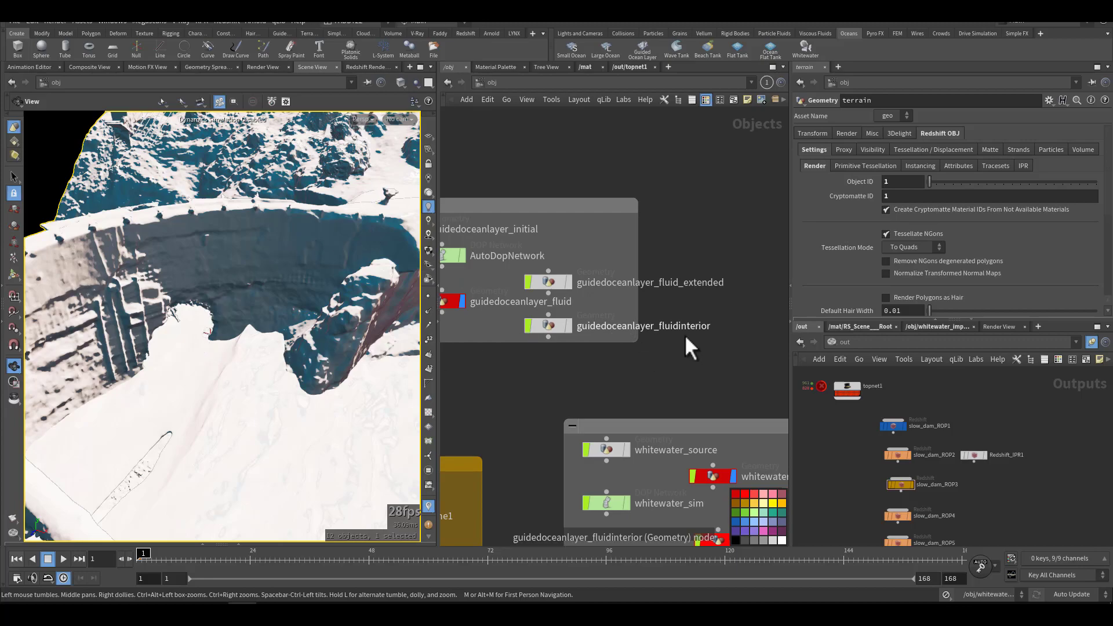
middle_drag(484, 378, 638, 399)
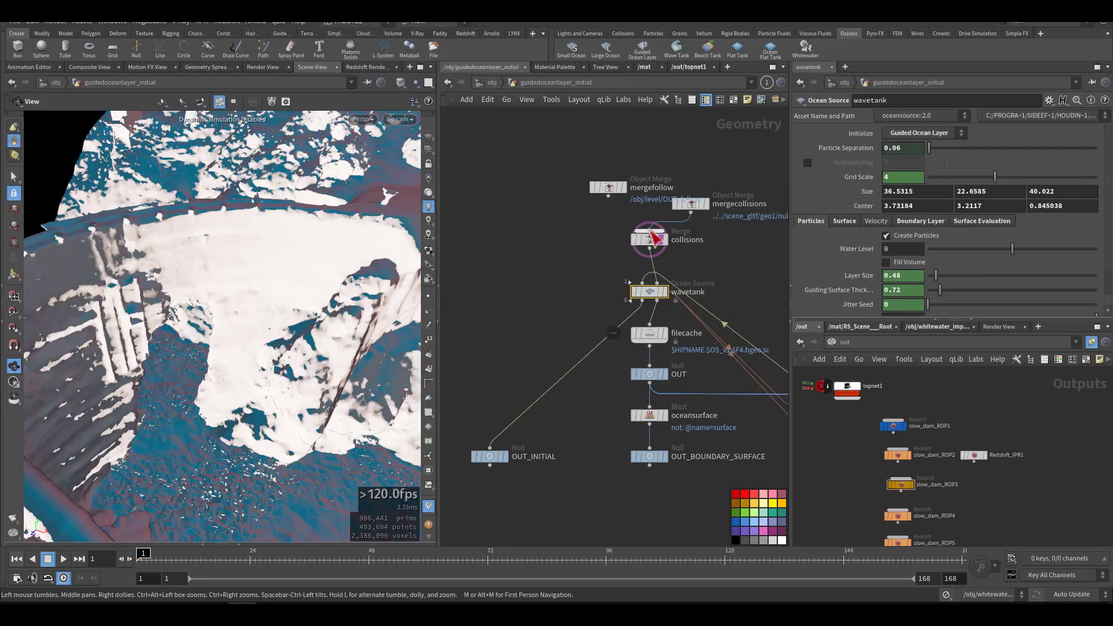
Step: Display mergecollisions inside guidedoceanlayer_initial and switch the viewport lighting to inspect the merged collision terrain
middle_drag(594, 231, 539, 246)
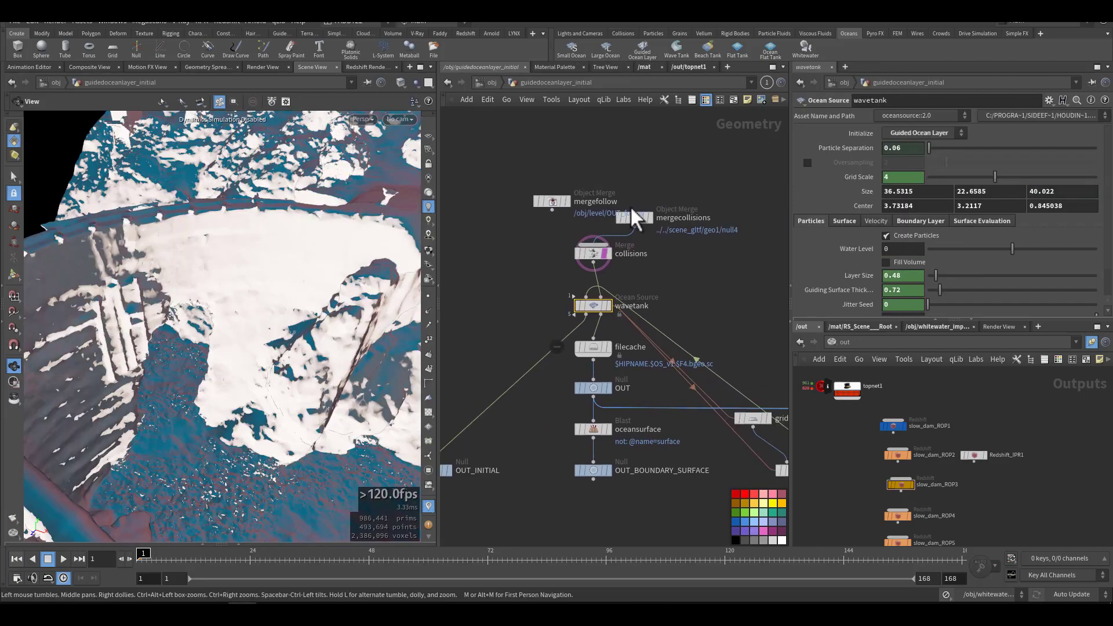
scroll(613, 213, up, 3)
mouse_move(652, 227)
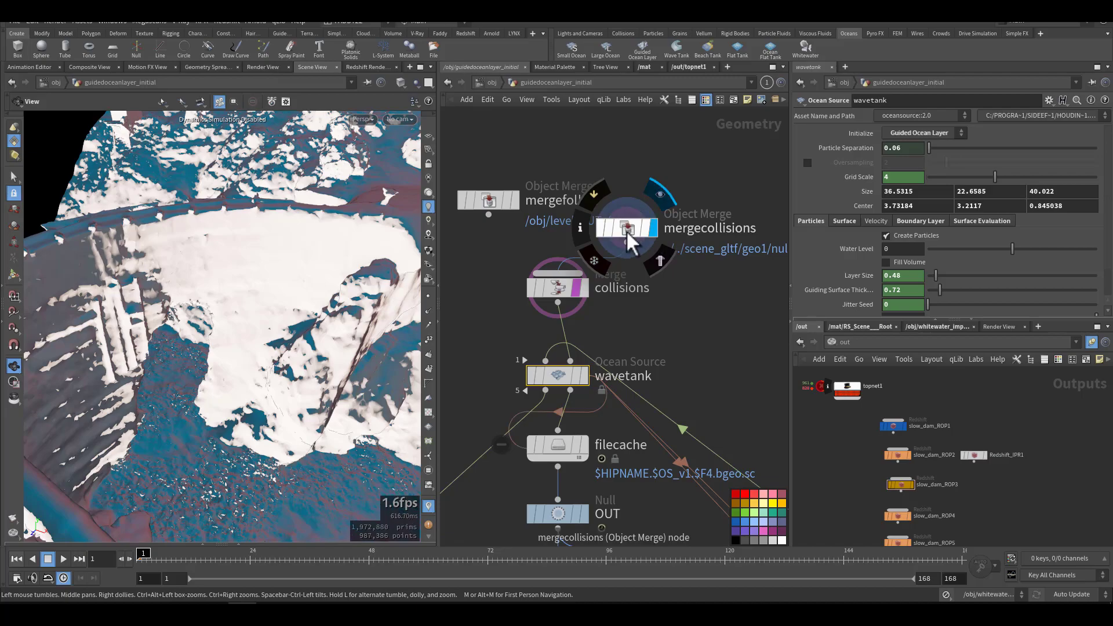
click(624, 226)
right_drag(297, 280, 149, 332)
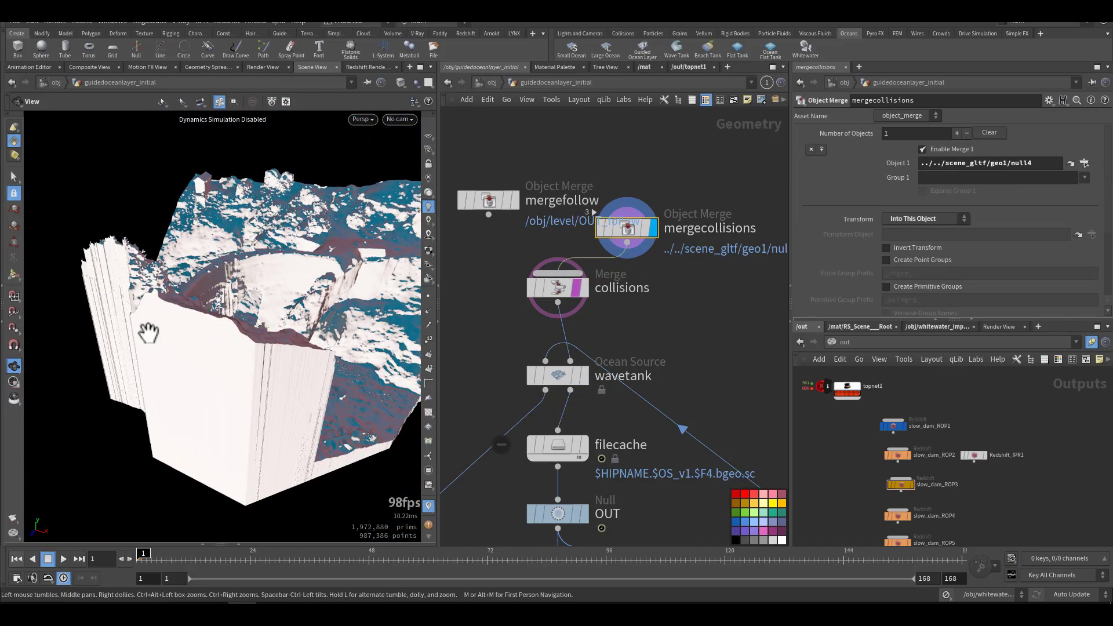
click(426, 195)
click(430, 207)
click(428, 193)
mouse_move(347, 241)
mouse_down()
mouse_move(232, 272)
mouse_move(315, 270)
mouse_up()
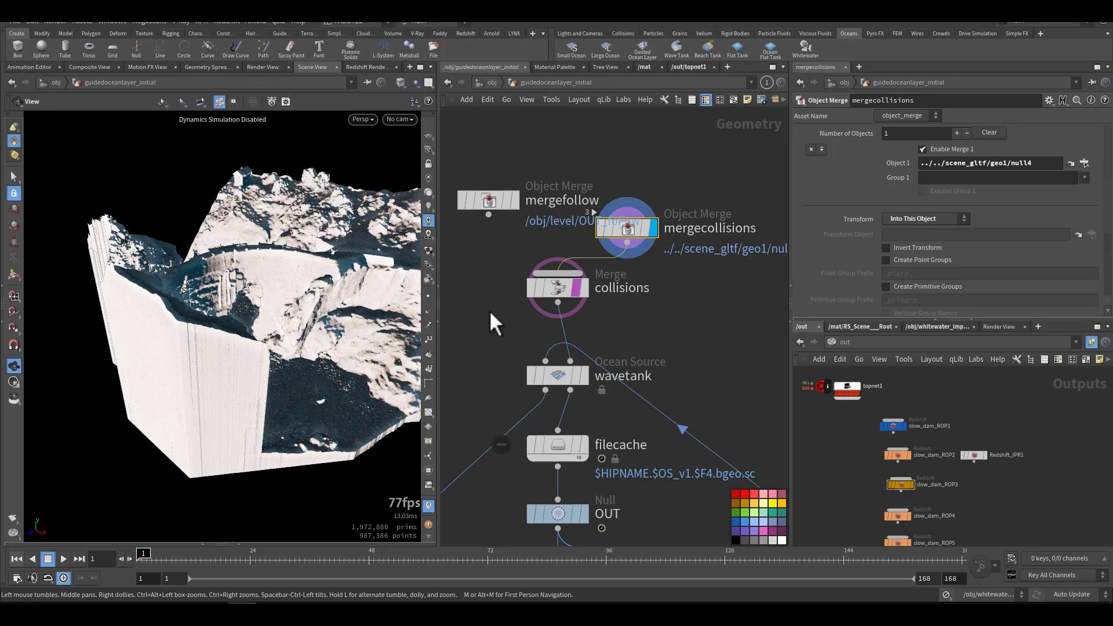
Step: Display the wavetank ocean source and examine its particle layer against the dam terrain
middle_drag(553, 311, 563, 253)
drag(641, 196, 641, 195)
middle_drag(671, 256, 676, 222)
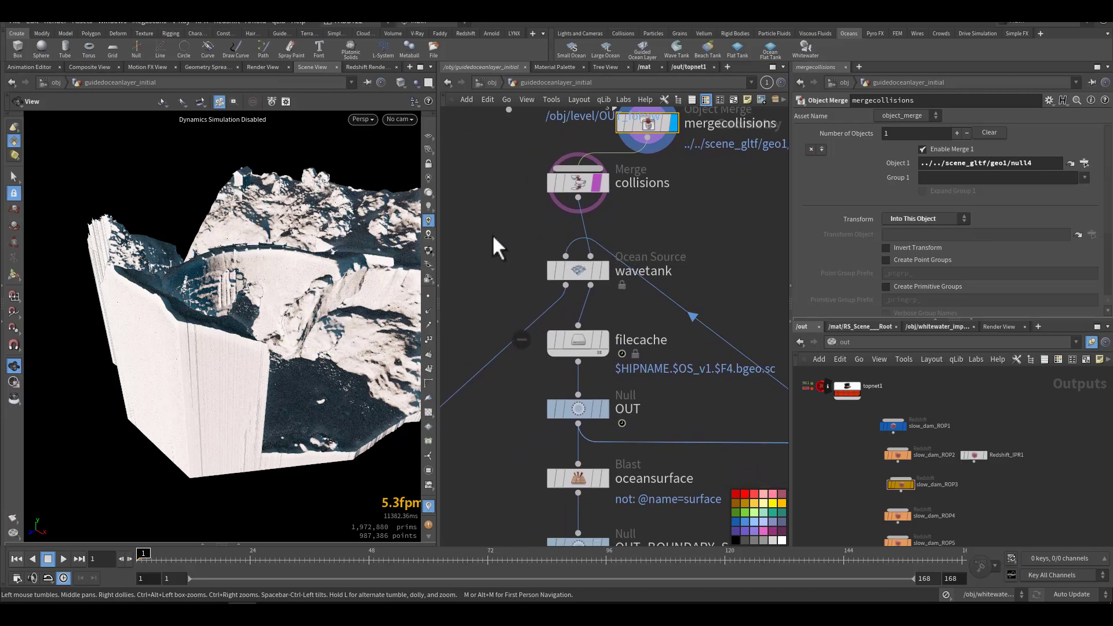
mouse_move(611, 276)
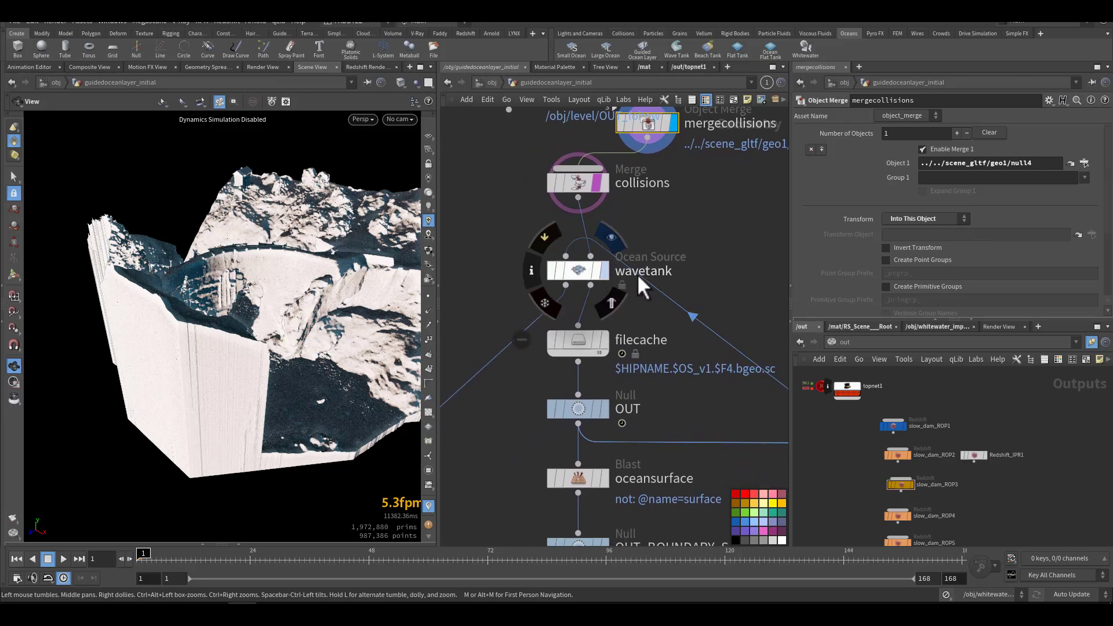
click(573, 278)
middle_drag(702, 270, 704, 246)
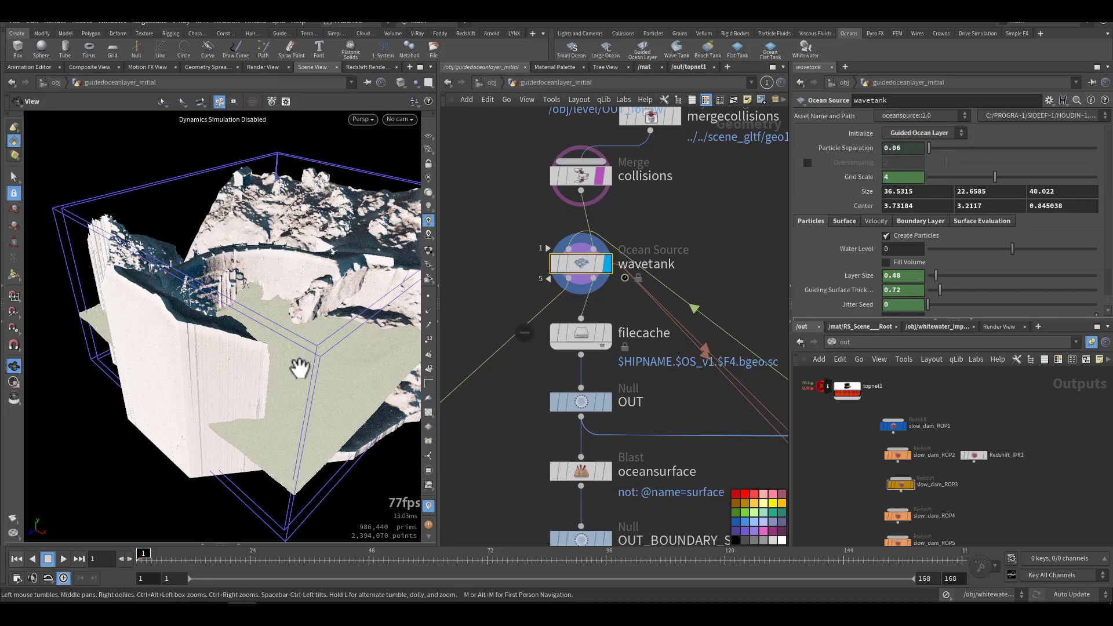
drag(300, 368, 271, 348)
right_drag(301, 377, 566, 350)
right_drag(285, 388, 176, 429)
drag(227, 411, 313, 404)
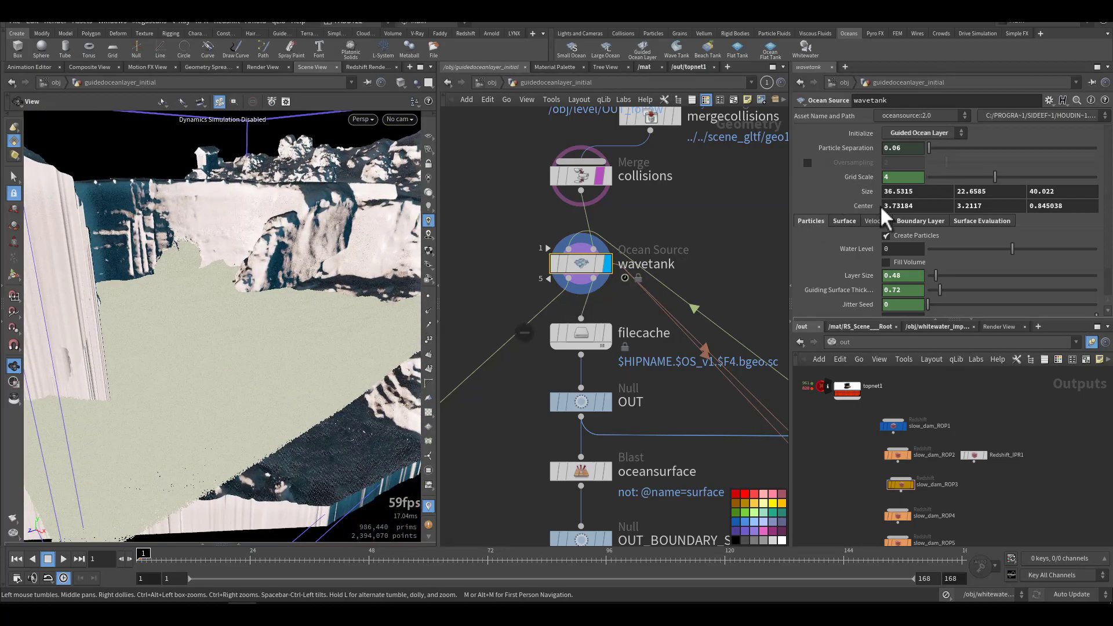
Step: Review wavetank's Particles, Surface, Boundary Layer and Surface Evaluation parameters
scroll(857, 259, down, 2)
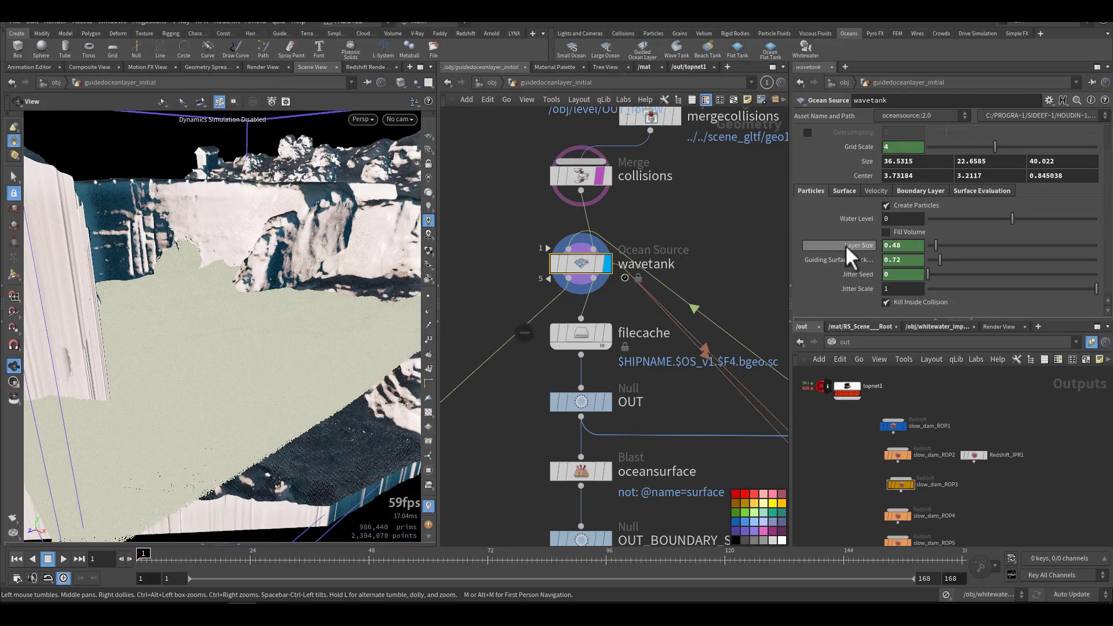
scroll(856, 267, down, 1)
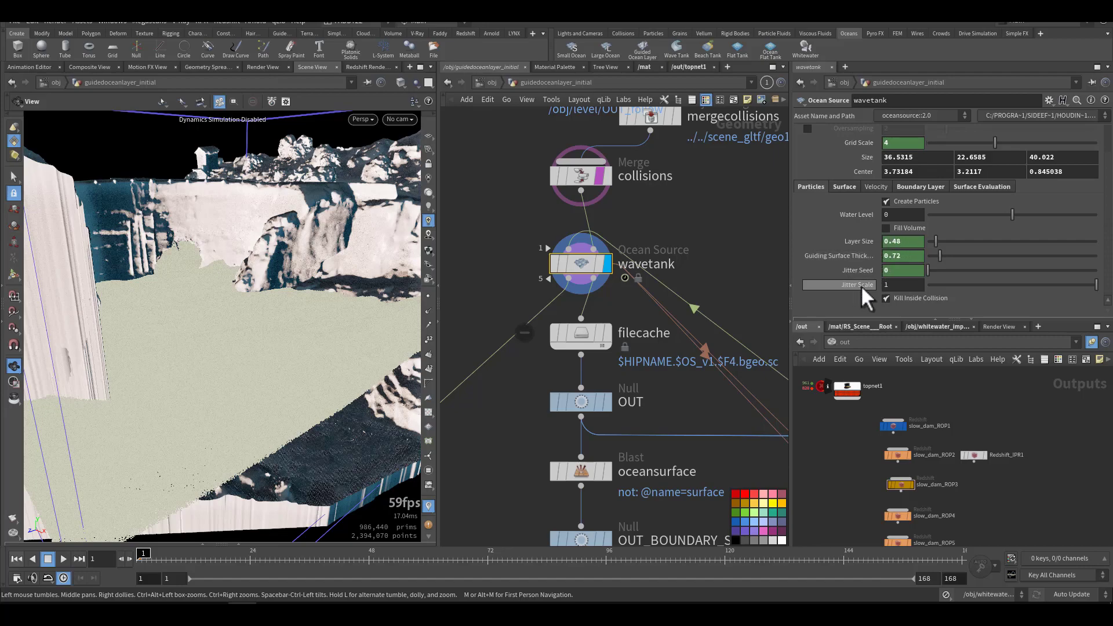
click(842, 187)
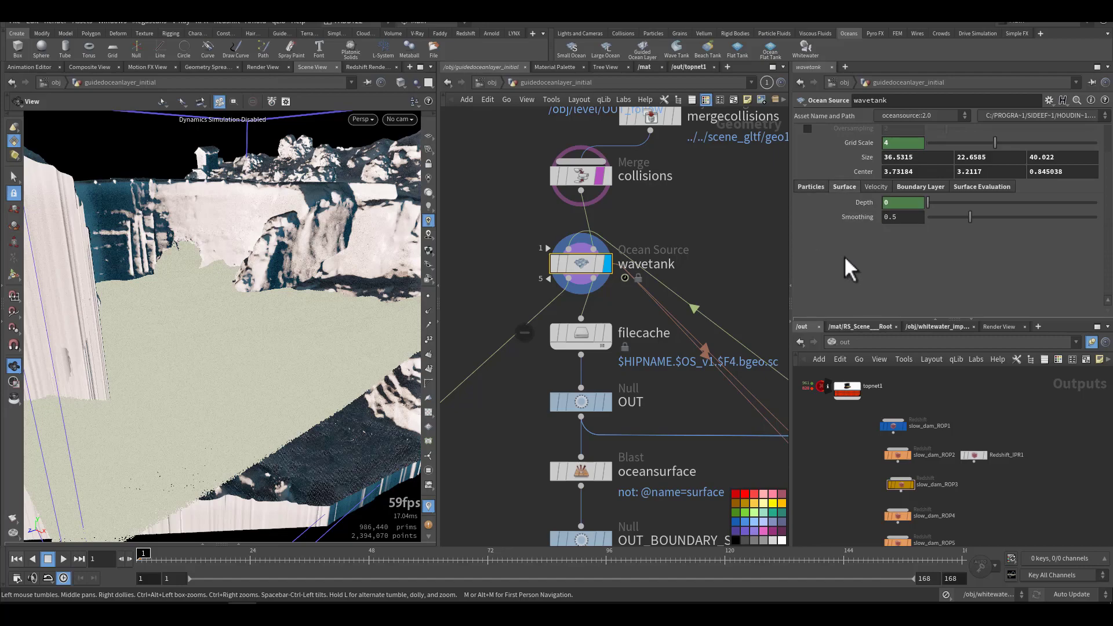
click(909, 187)
click(958, 186)
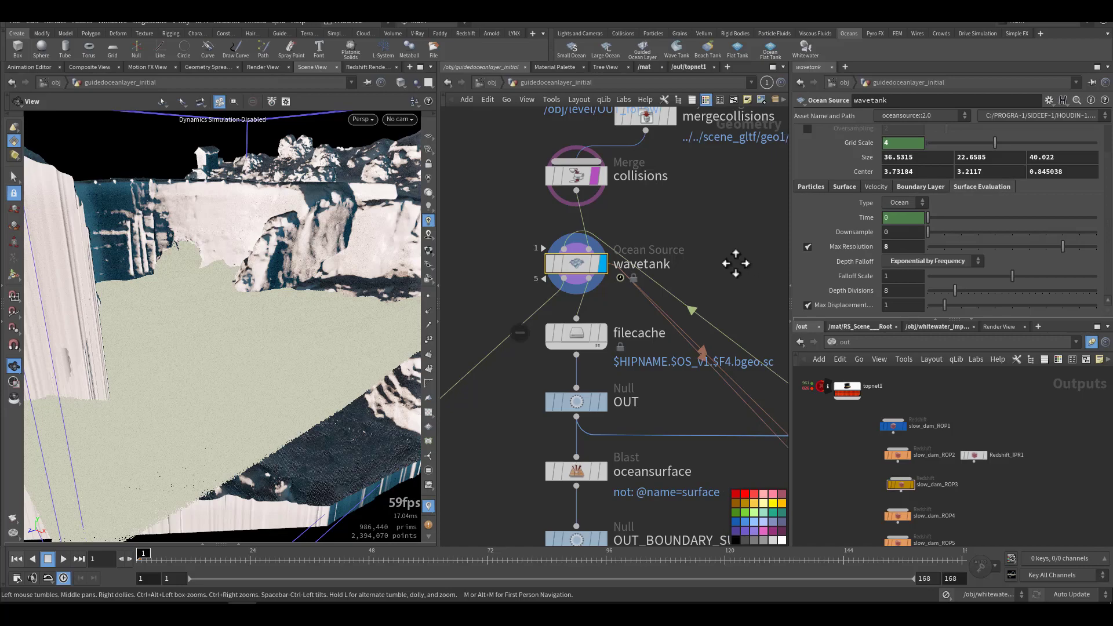
Step: Display the ocean_preview node to show the evaluated ocean surface
middle_drag(738, 259, 683, 258)
middle_drag(720, 290, 599, 190)
middle_drag(682, 241, 591, 235)
scroll(538, 216, down, 3)
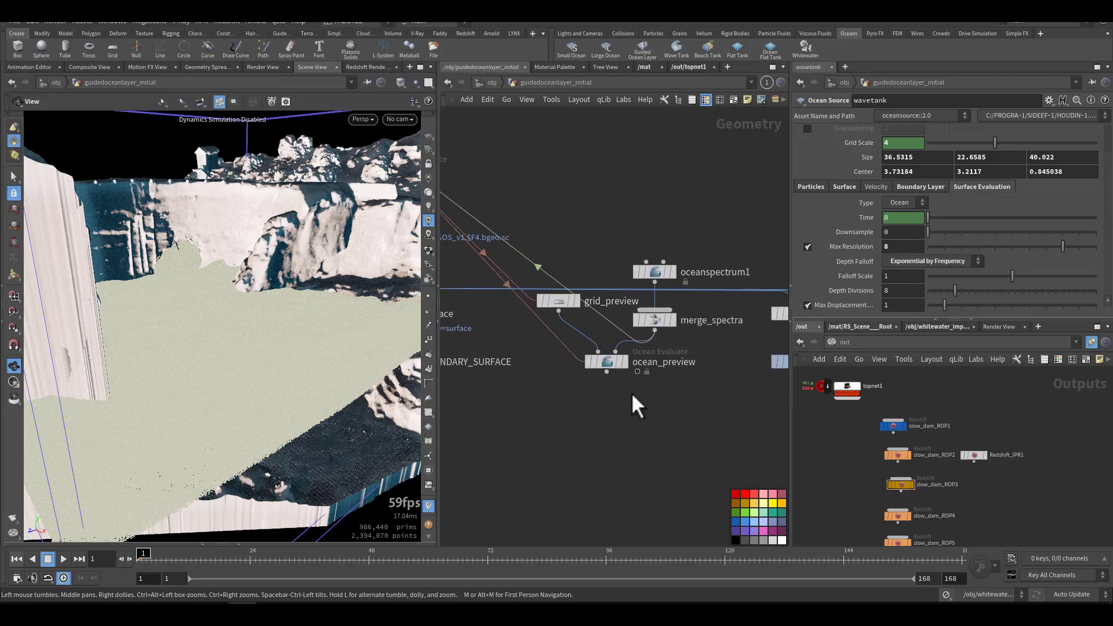
drag(303, 385, 306, 354)
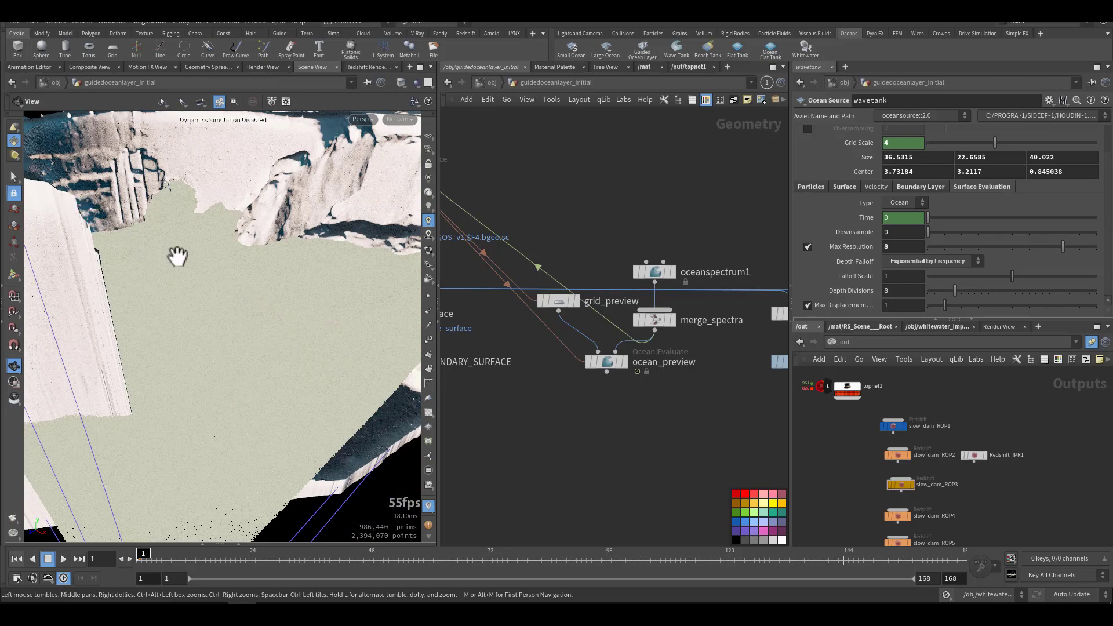
click(627, 361)
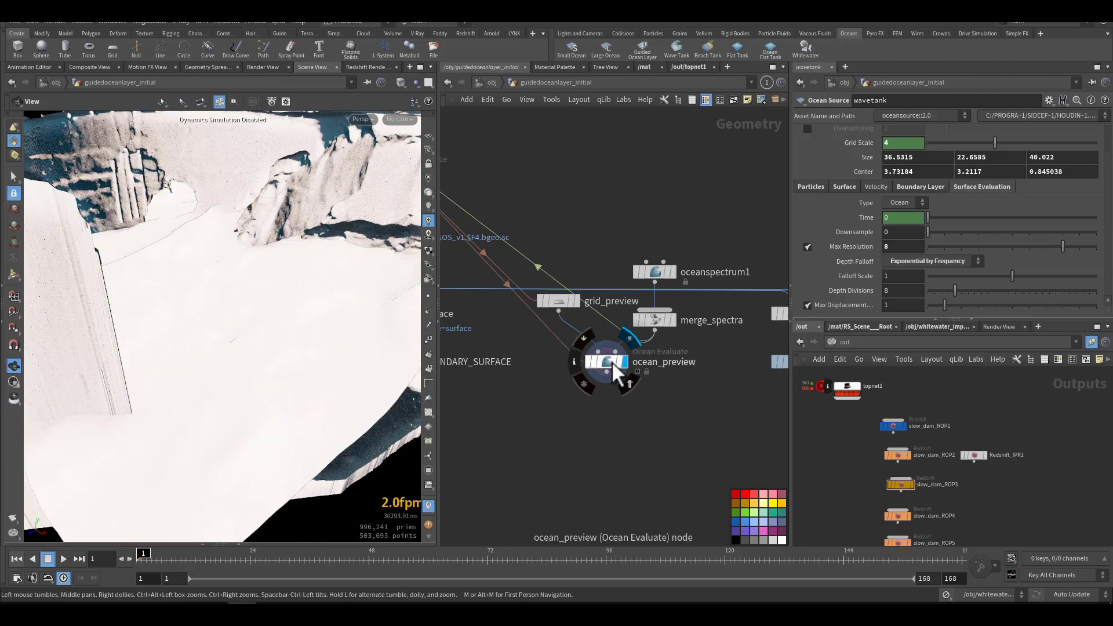
Step: Change the viewport lighting, hide other objects and play the animation to examine the wave preview
click(428, 195)
drag(296, 305, 282, 387)
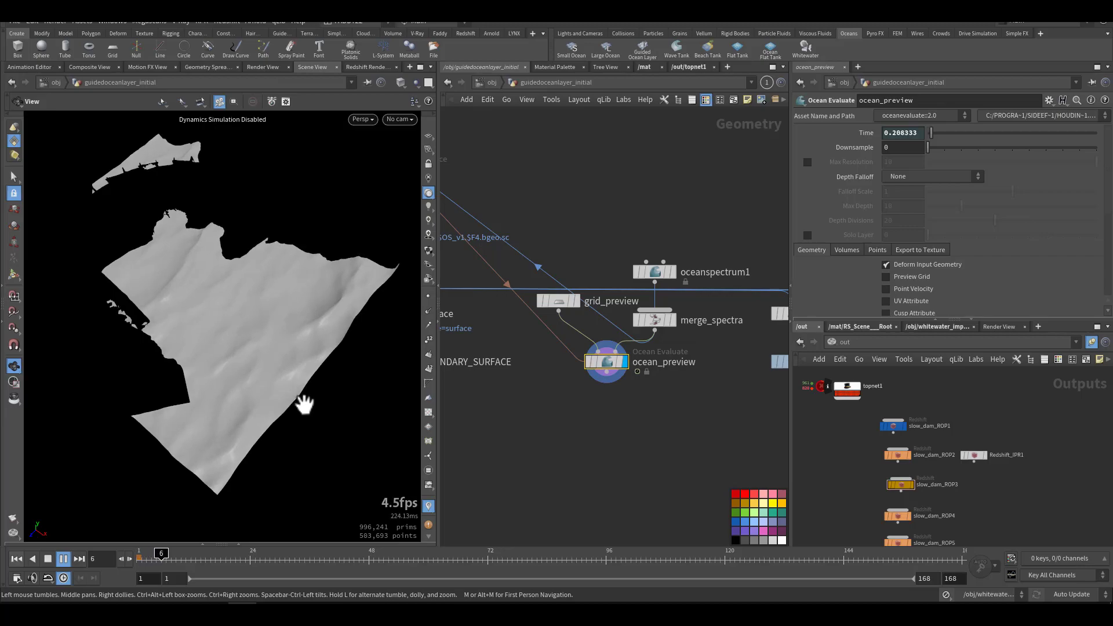
drag(304, 405, 294, 380)
middle_drag(293, 380, 362, 371)
drag(361, 371, 204, 386)
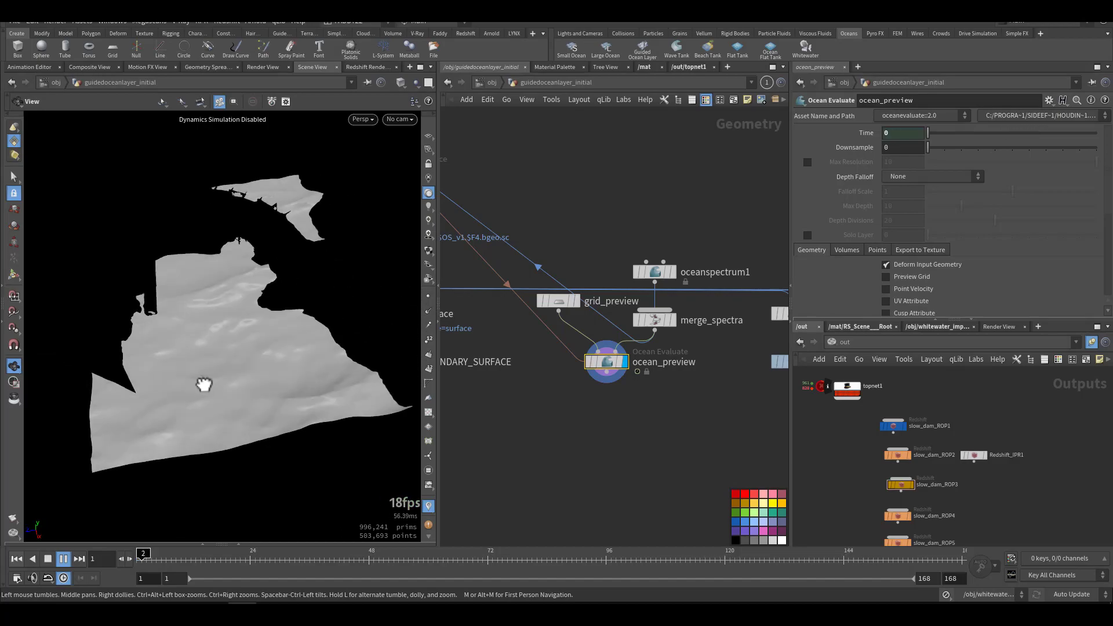
click(415, 82)
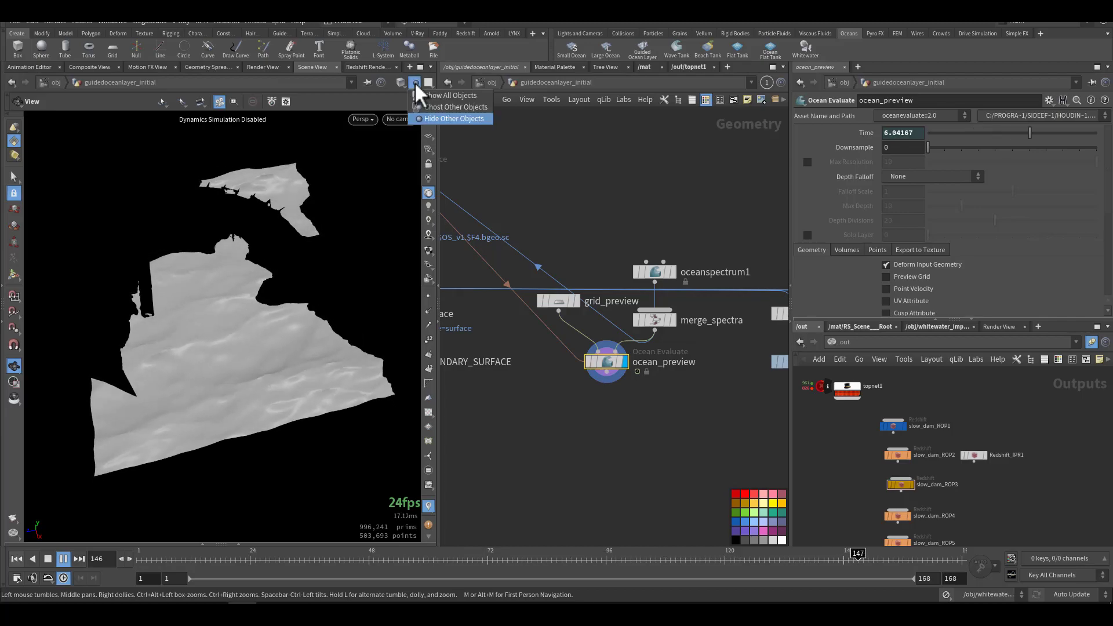
click(428, 118)
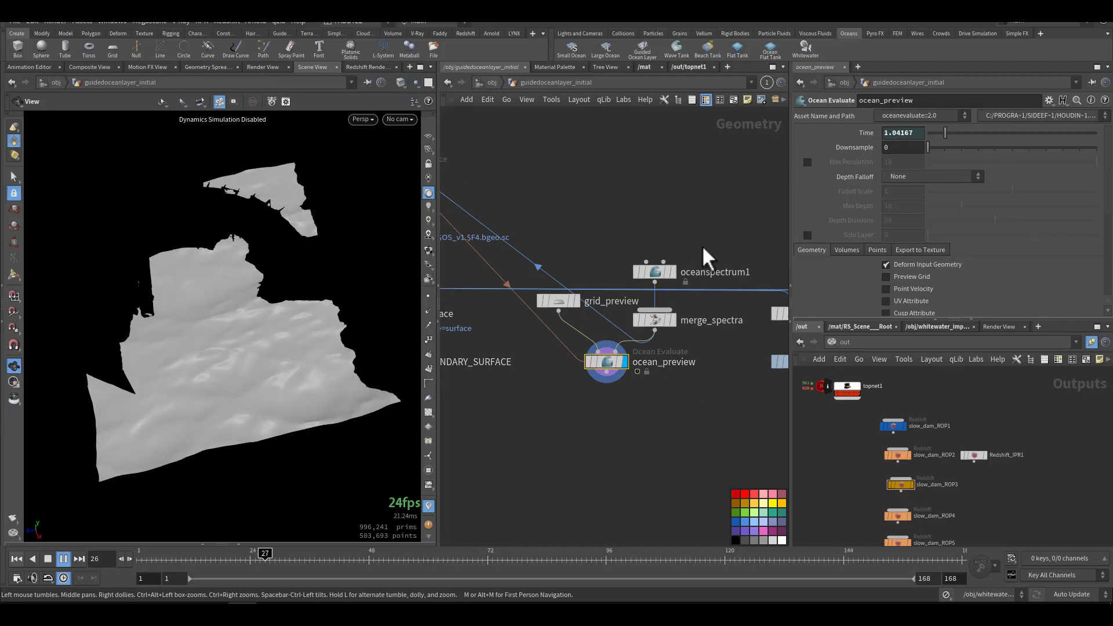
Step: Set the Resolution Exponent of oceanspectrum1 to 7 and review its amplitude parameters
click(654, 271)
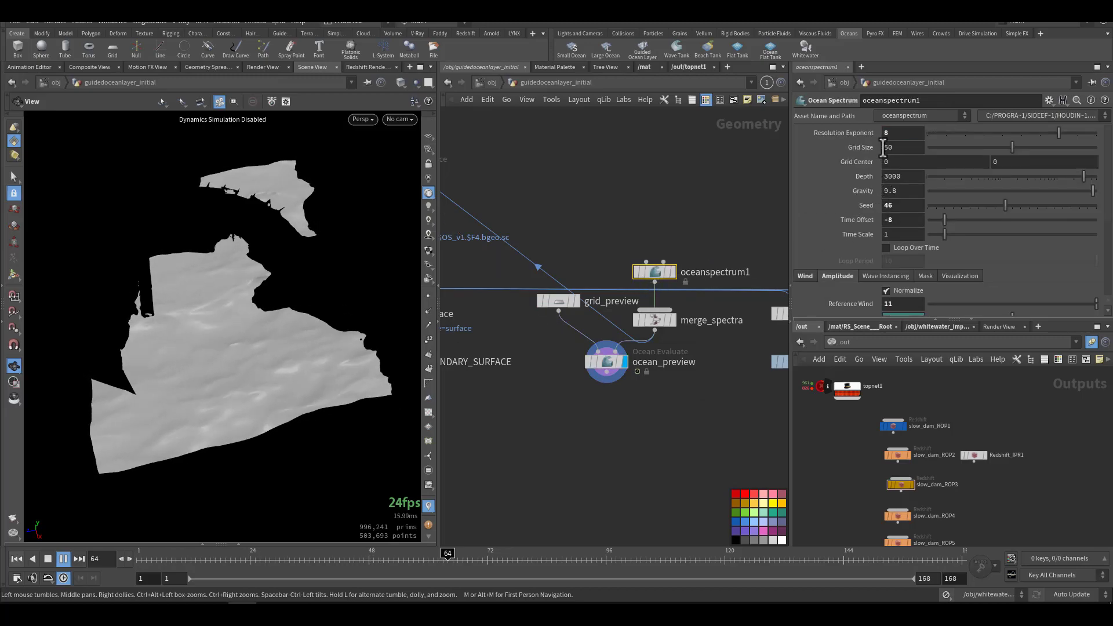
ctrl+middle_click(854, 132)
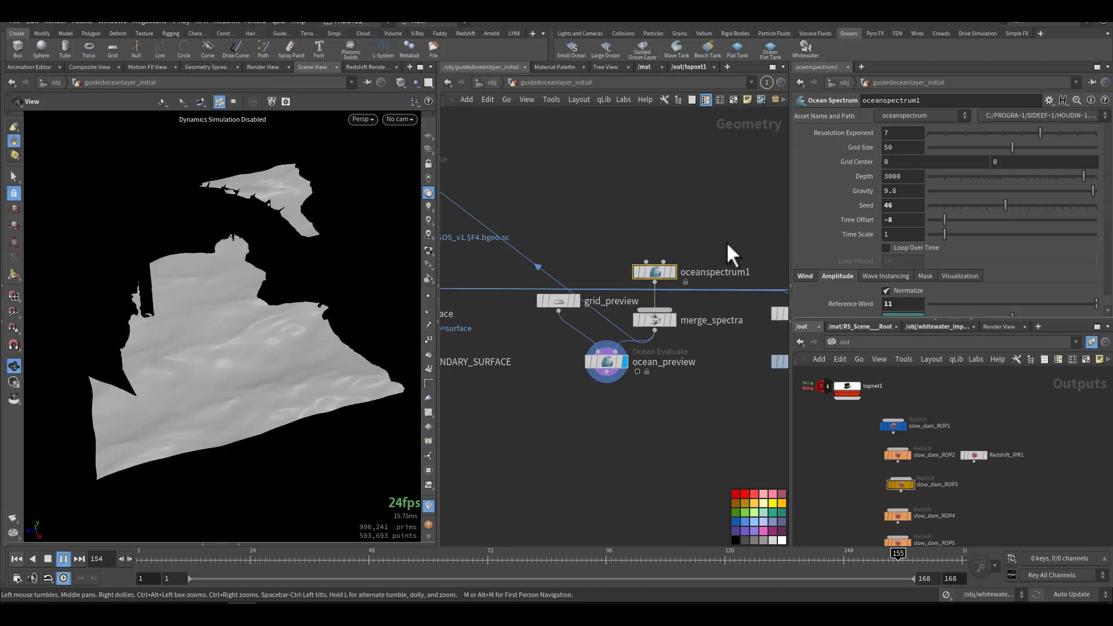
scroll(858, 294, down, 3)
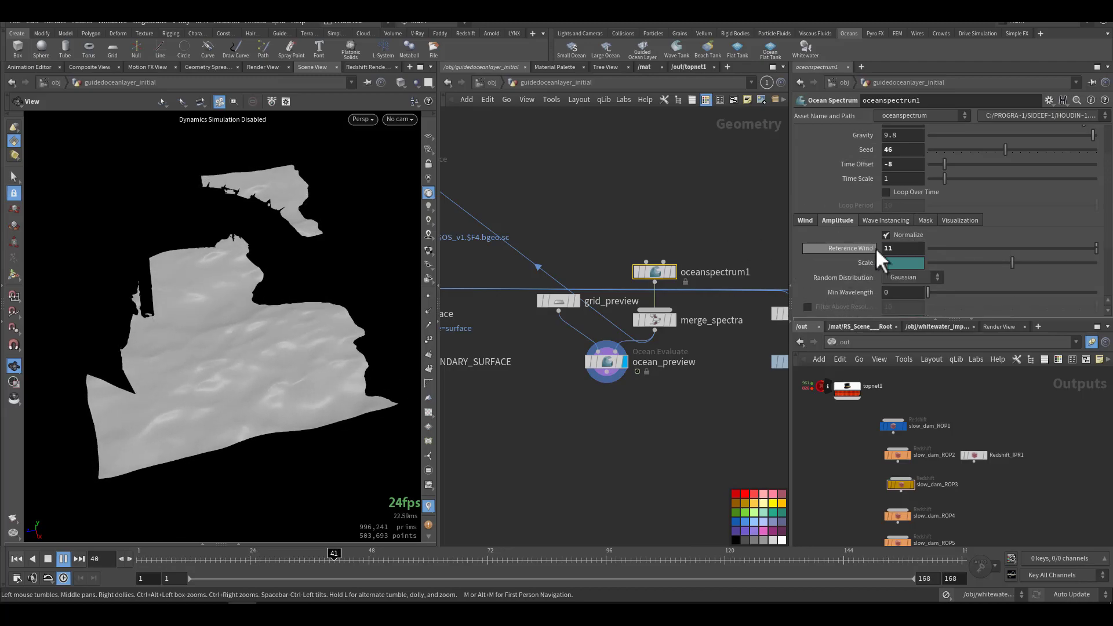
Step: Try a wind direction of 249 and wind speeds up to 16.15 on oceanspectrum1, and undo the changes
click(801, 221)
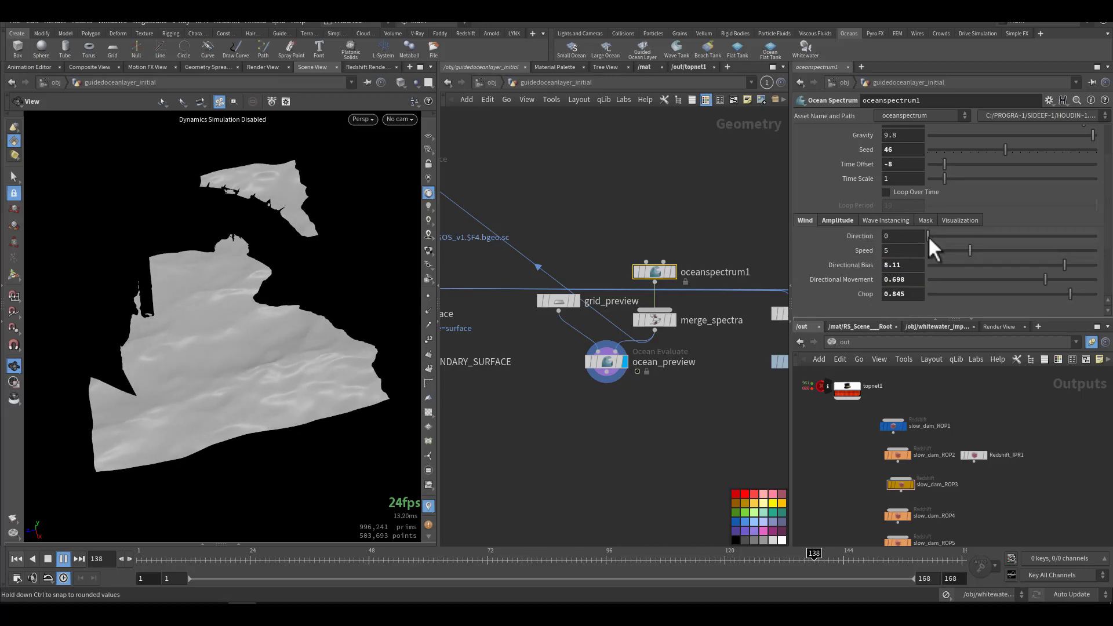
drag(927, 235, 1041, 237)
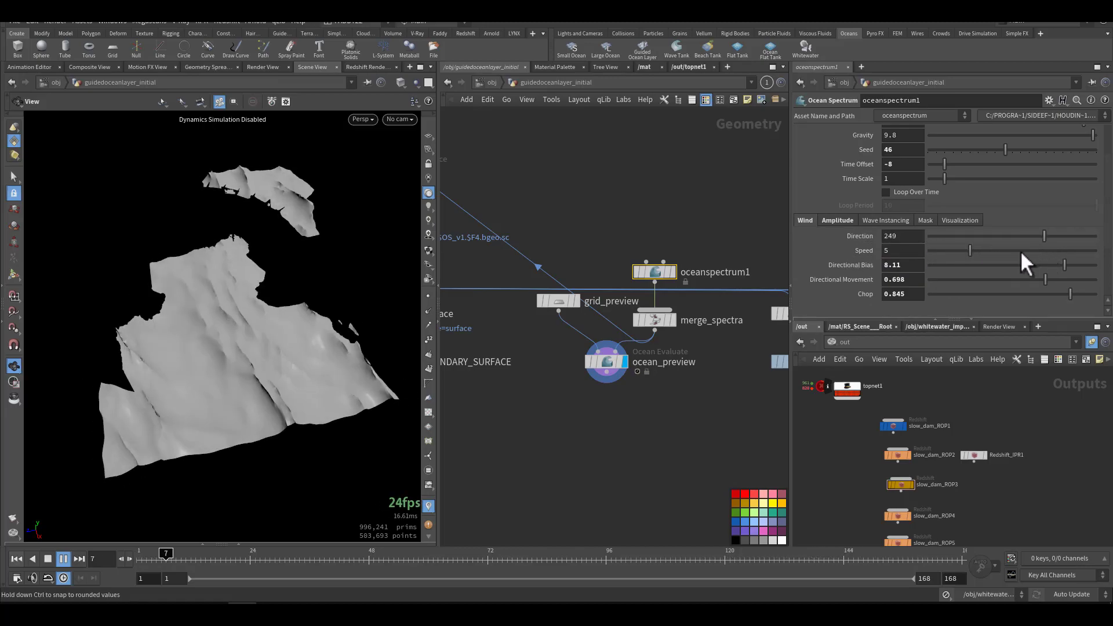
drag(971, 250, 930, 260)
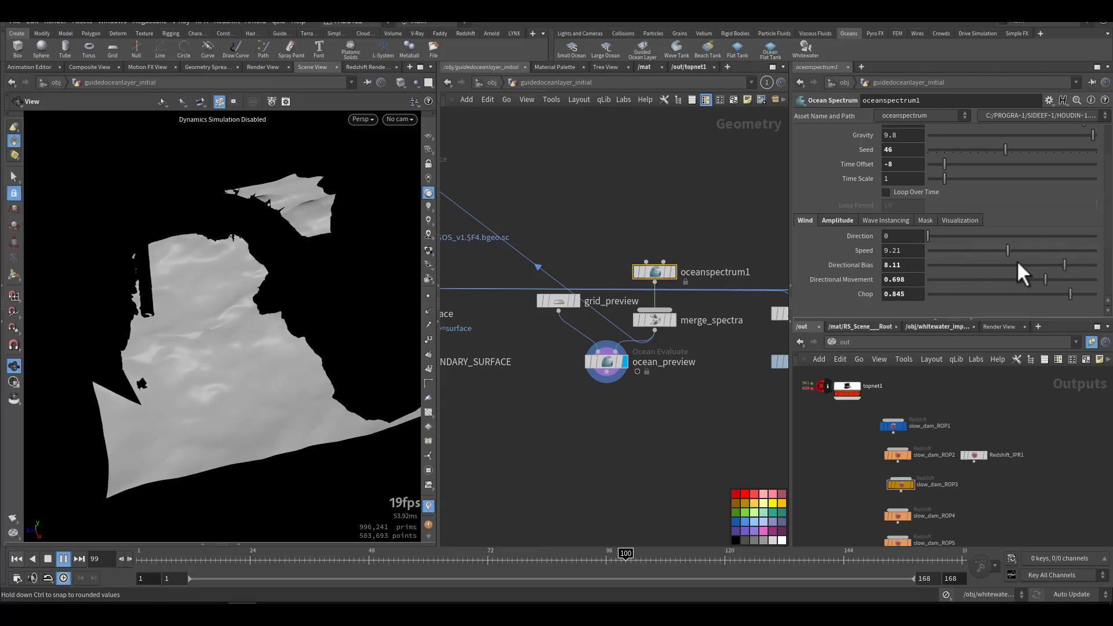
mouse_move(1077, 262)
mouse_down()
mouse_move(1102, 263)
mouse_move(1062, 259)
mouse_up()
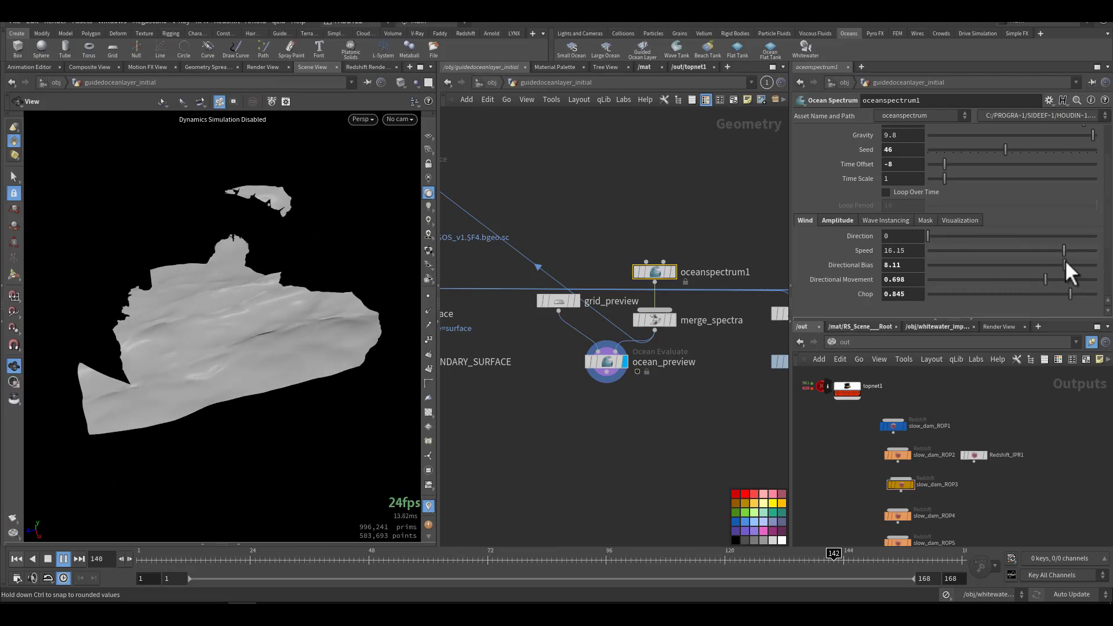
key(ctrl+z)
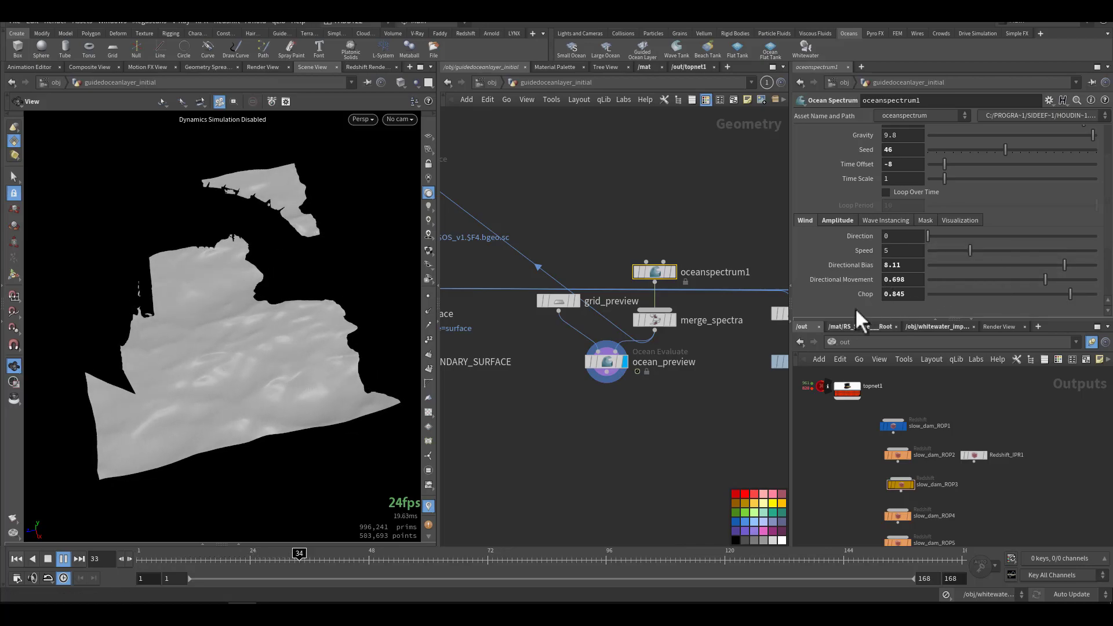
Step: Examine the playing wave preview from several angles and return the animation to frame 1
drag(238, 435, 274, 372)
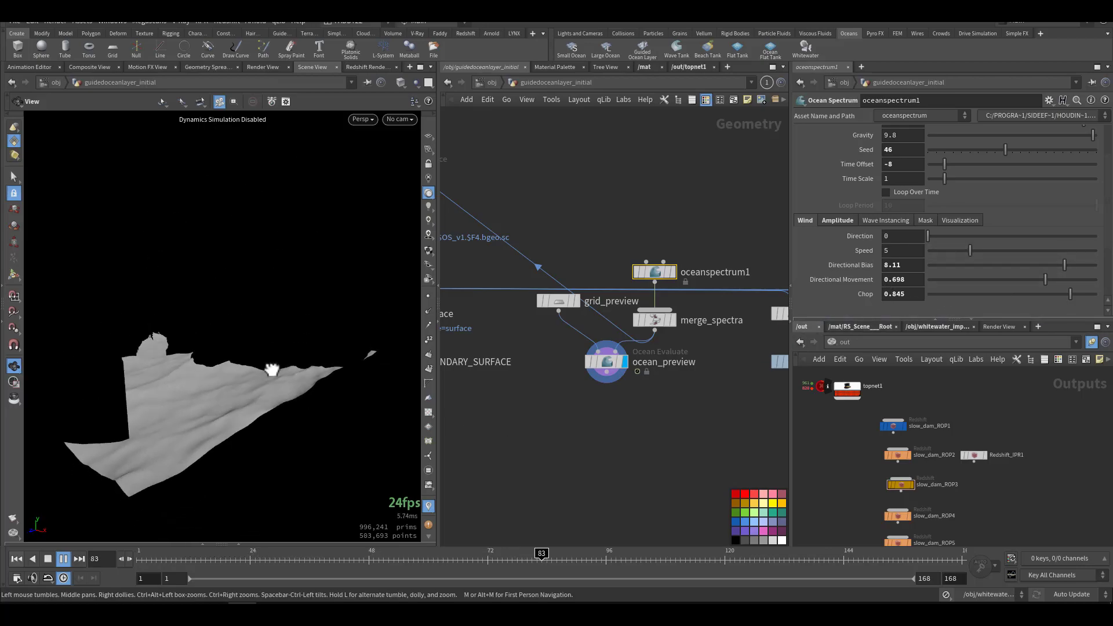
right_drag(269, 377, 178, 437)
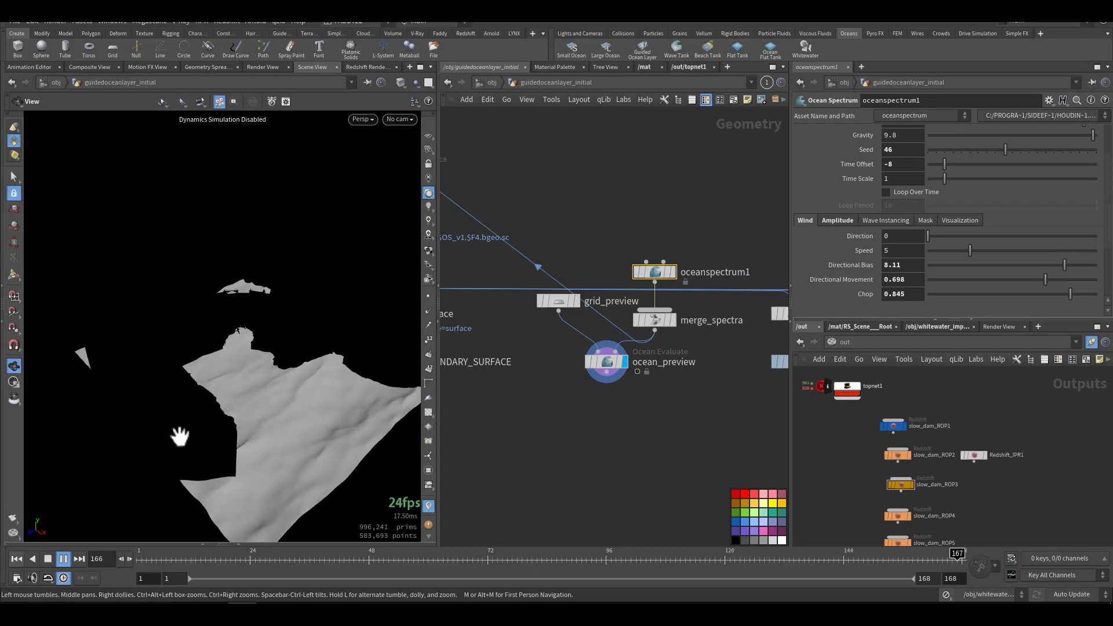
click(16, 558)
Step: Leave the guidedoceanlayer_initial network for the object level and open AutoDopNetwork
middle_drag(559, 422, 690, 415)
scroll(627, 416, down, 5)
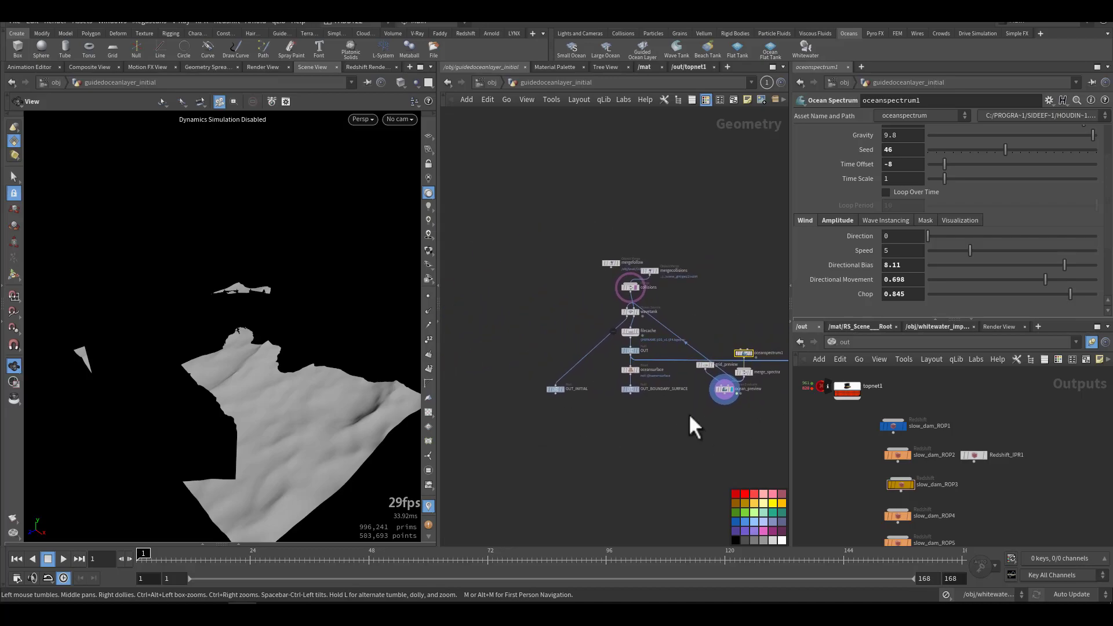
click(484, 86)
middle_drag(549, 323, 517, 314)
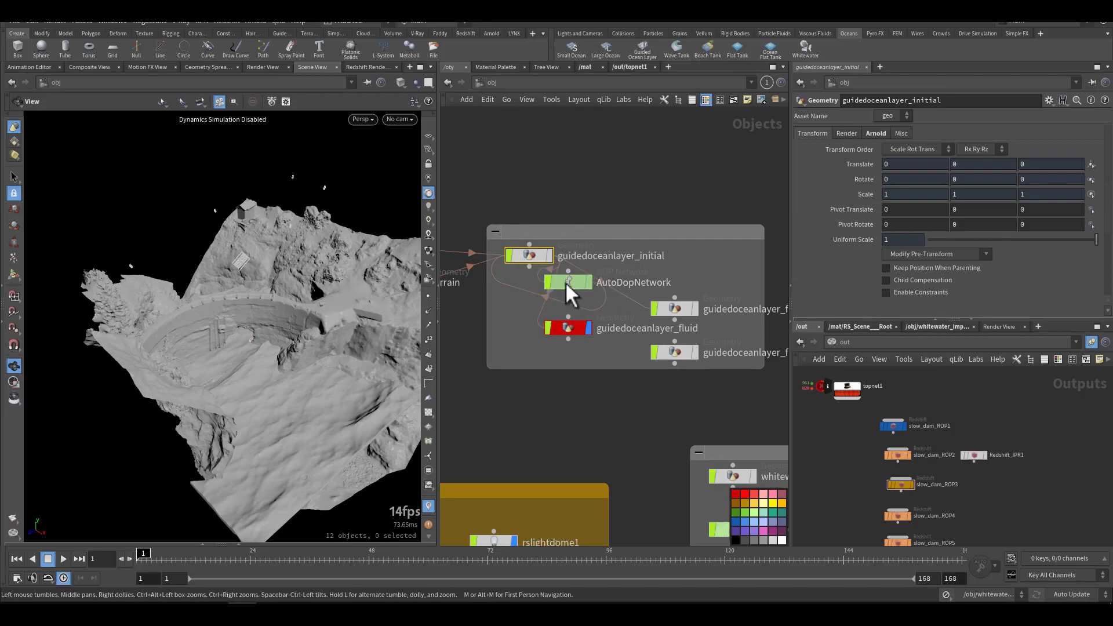
double_click(582, 281)
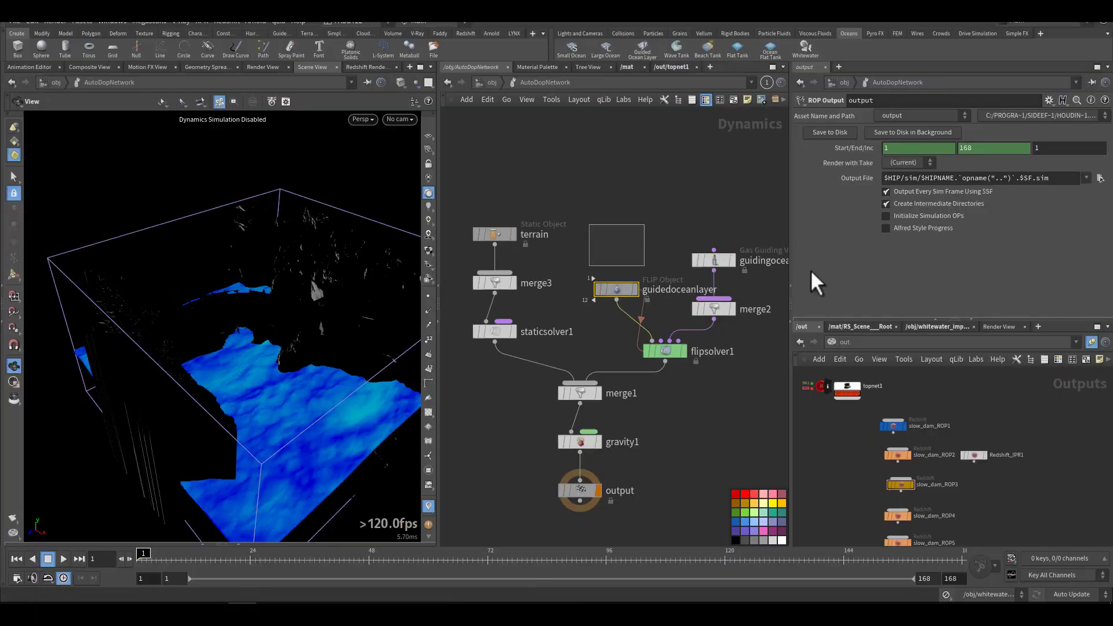
Step: Restore the Particle Separation of the guidedoceanlayer FLIP object to 0.1 and examine the fluid particles inside their bounding box
middle_drag(615, 260, 621, 255)
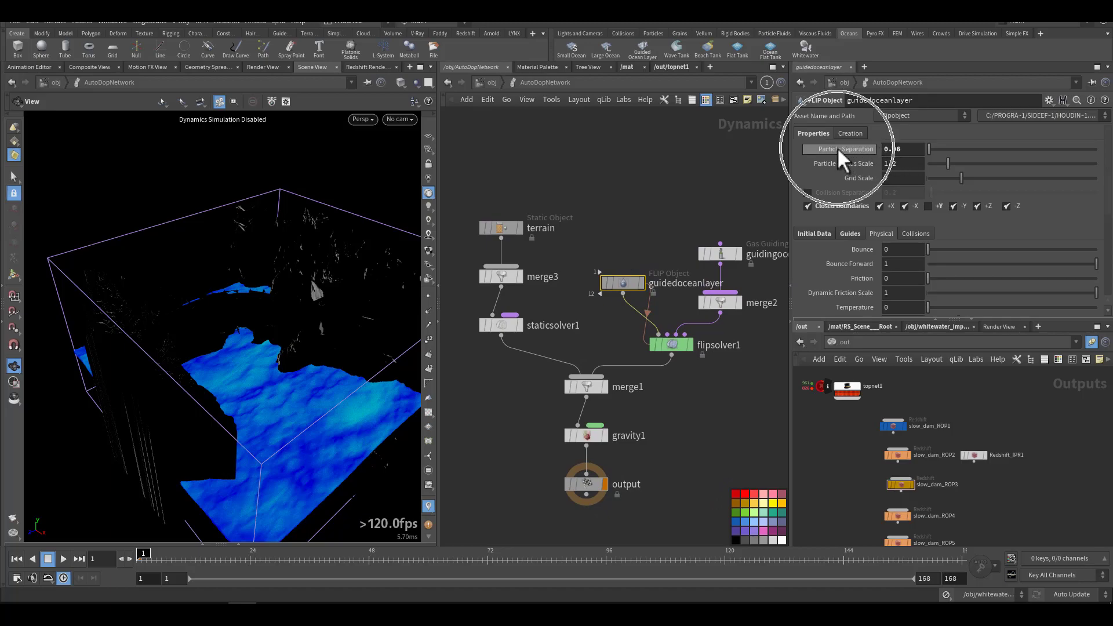
key(ctrl+z)
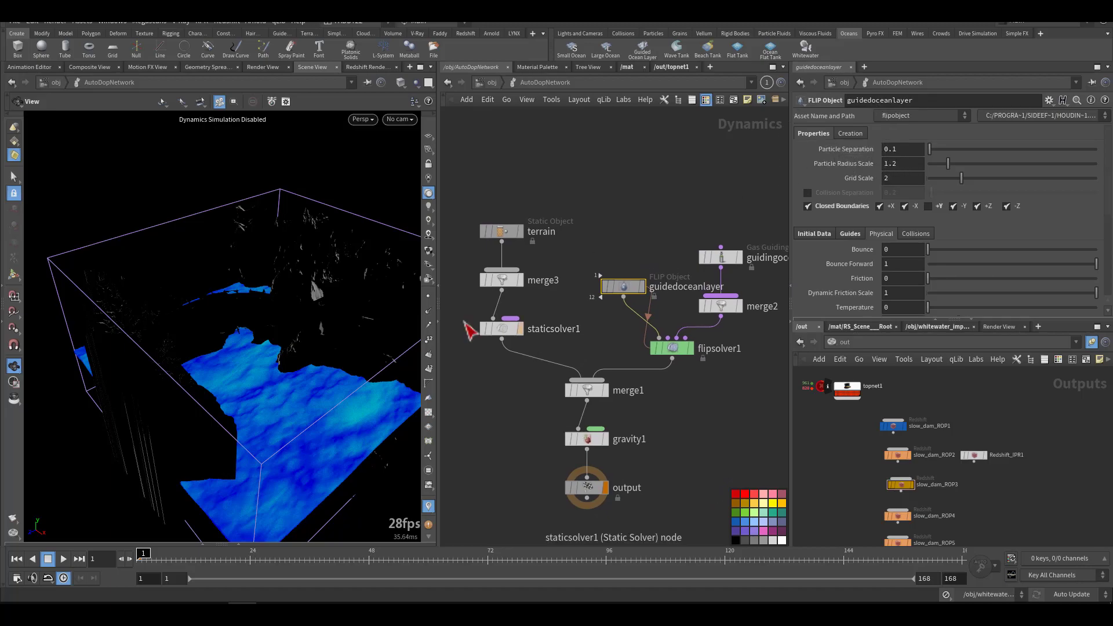
right_drag(269, 422, 372, 417)
drag(372, 418, 315, 387)
middle_drag(315, 387, 315, 427)
drag(315, 427, 278, 412)
right_drag(278, 412, 226, 392)
middle_drag(226, 391, 203, 336)
drag(340, 435, 421, 419)
Step: Review the guidingoceanvolume inputs and the vorticity and reseeding settings under flipsolver1's particle motion
middle_drag(653, 242, 568, 240)
drag(579, 219, 675, 267)
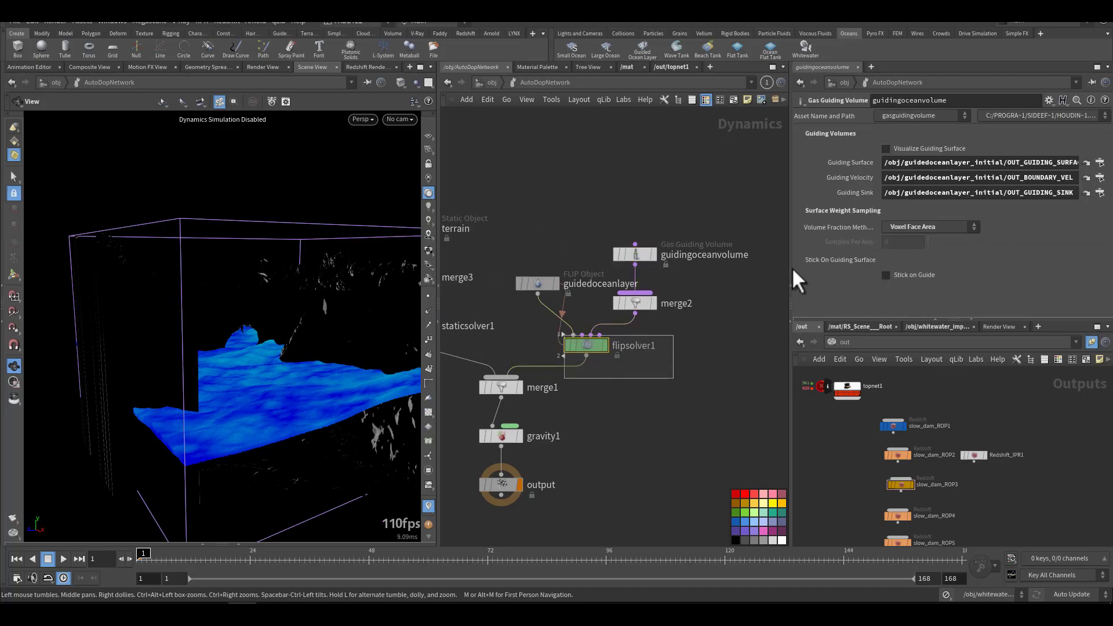
click(947, 132)
click(912, 132)
click(861, 133)
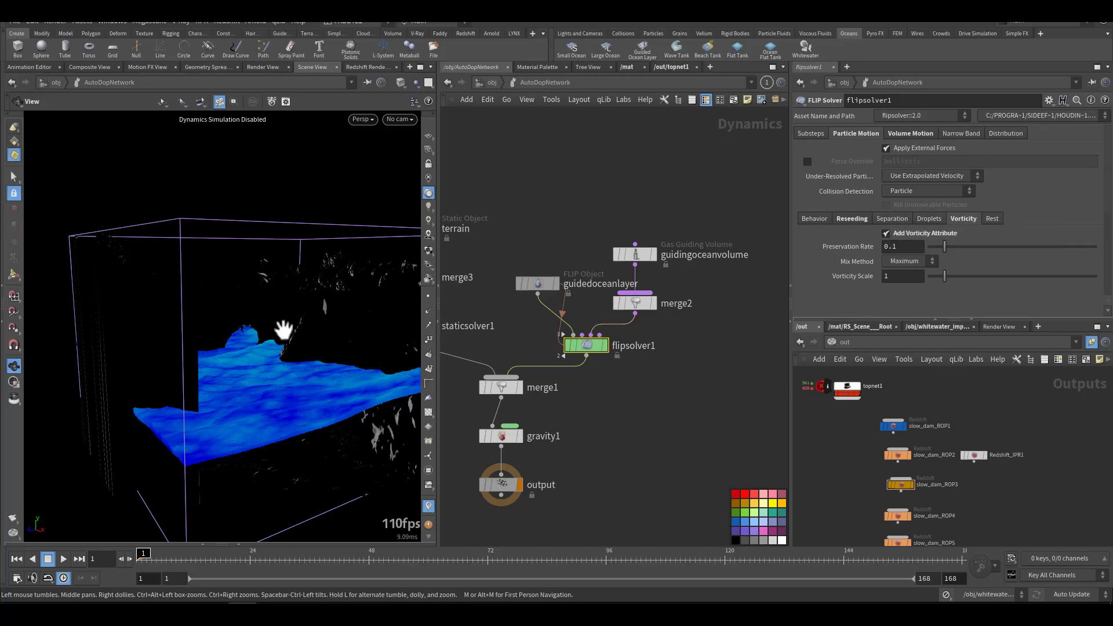
click(854, 218)
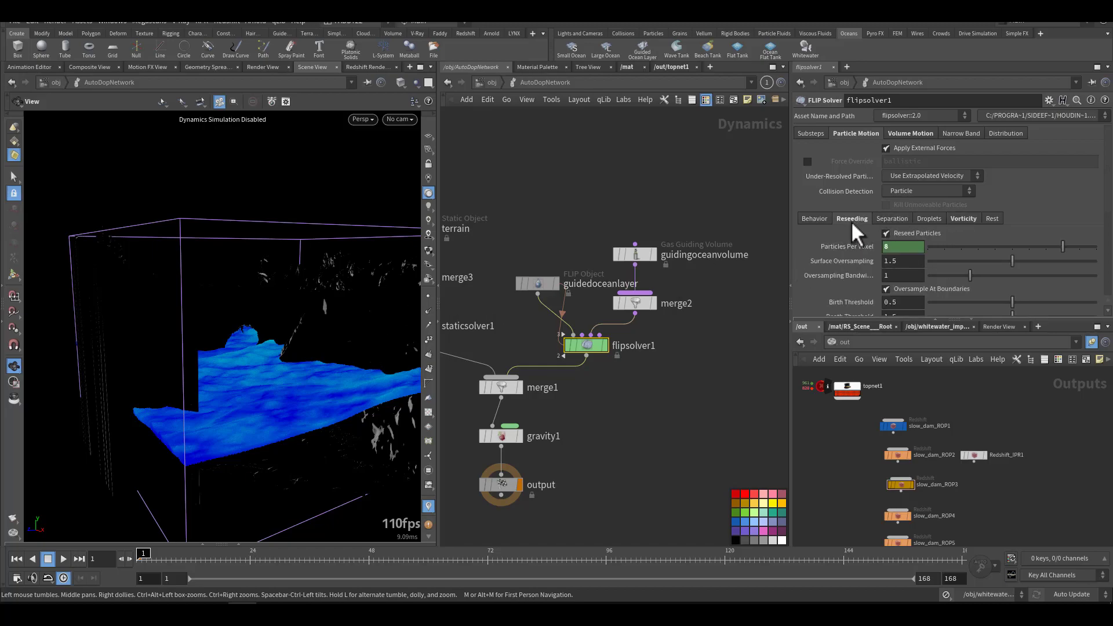
scroll(833, 255, down, 2)
scroll(822, 267, up, 2)
Step: Enable Visualize Waterline in flipsolver1's volume limits and examine the waterline grid against the fluid
click(900, 133)
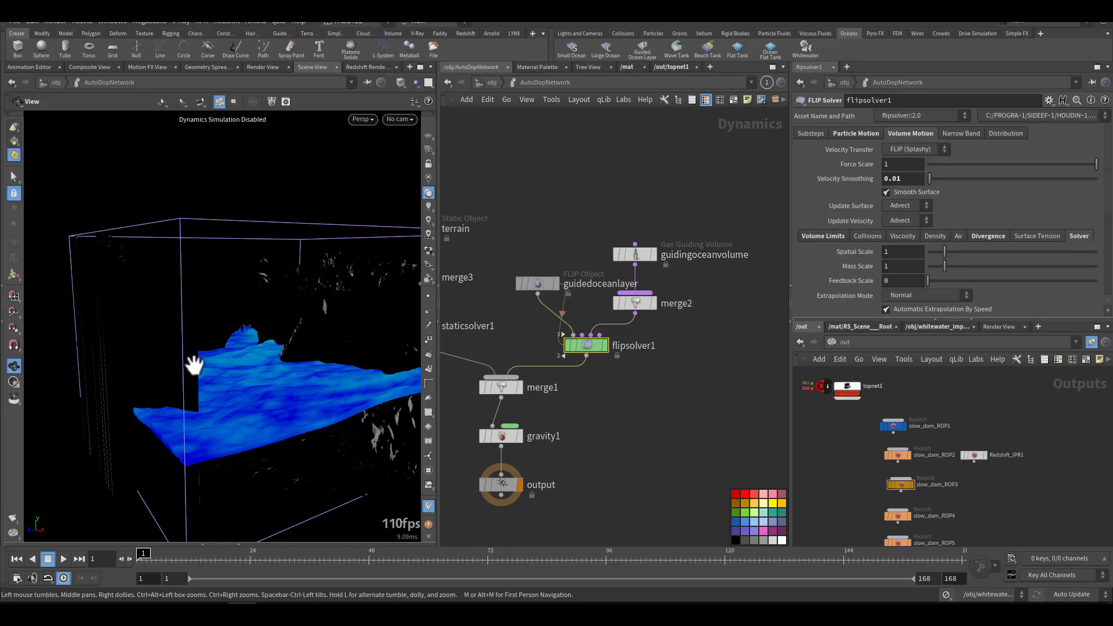
click(831, 235)
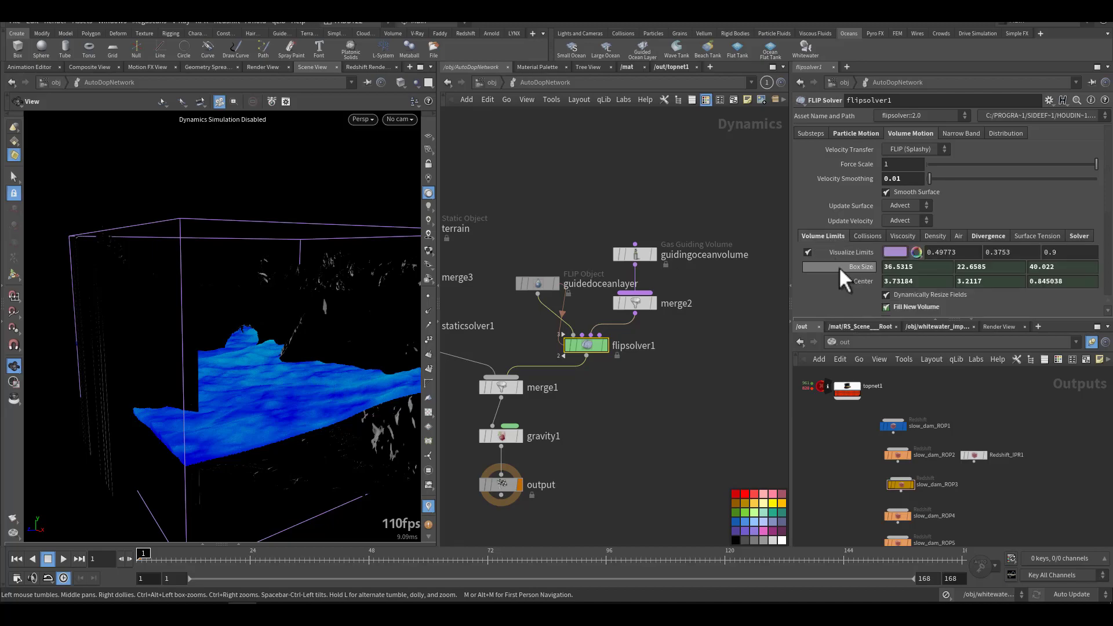
scroll(840, 266, down, 3)
scroll(837, 282, down, 1)
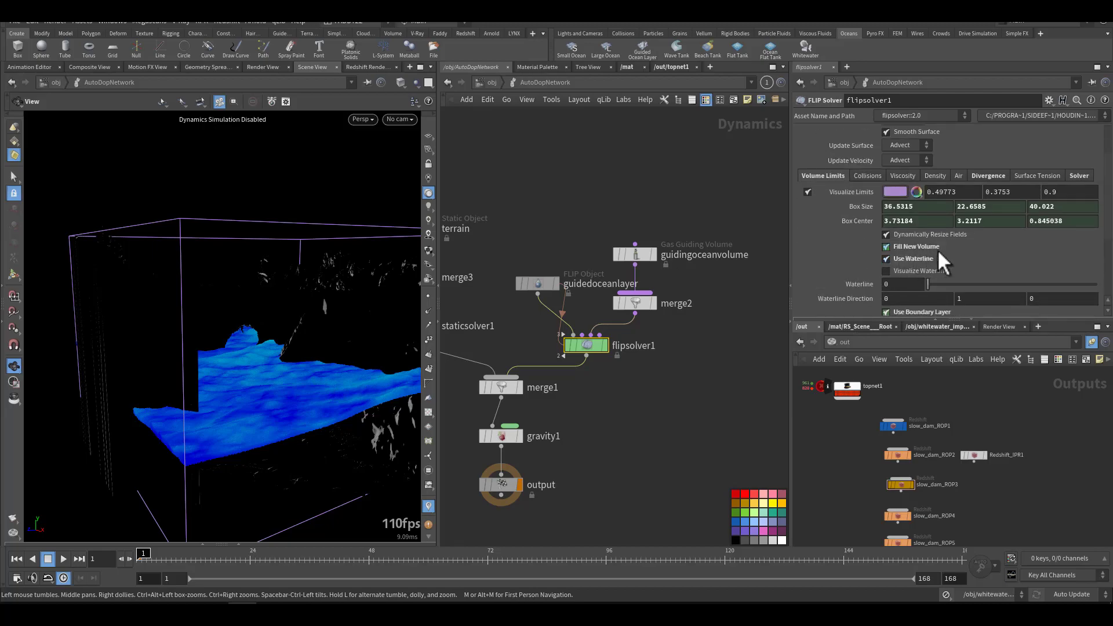
scroll(823, 268, down, 2)
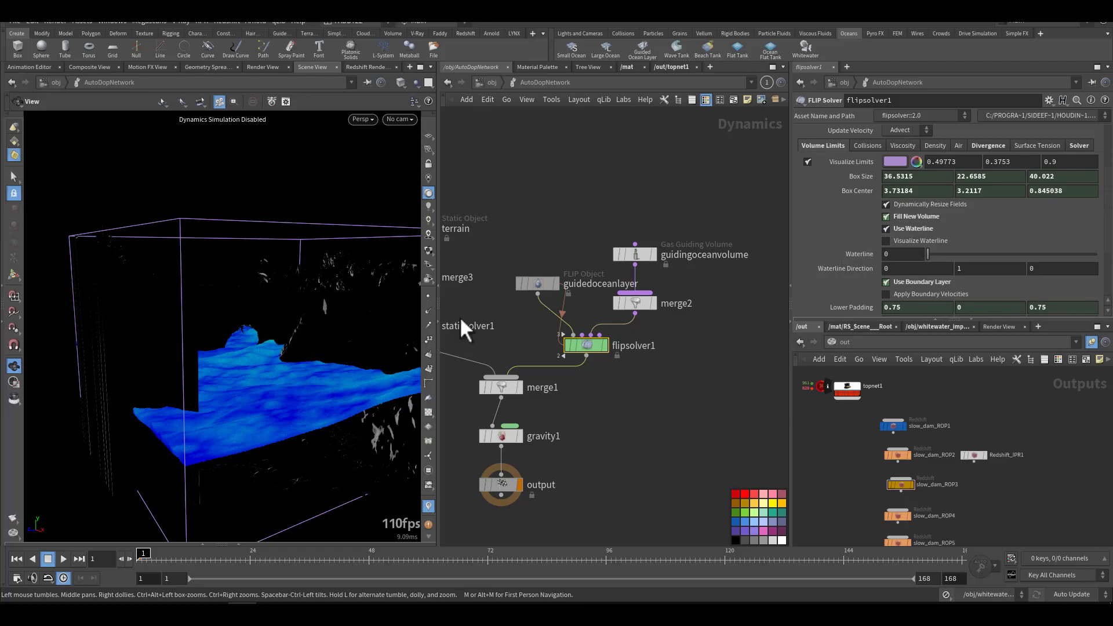
click(902, 240)
mouse_move(315, 415)
mouse_down()
mouse_move(315, 440)
mouse_move(327, 418)
mouse_up()
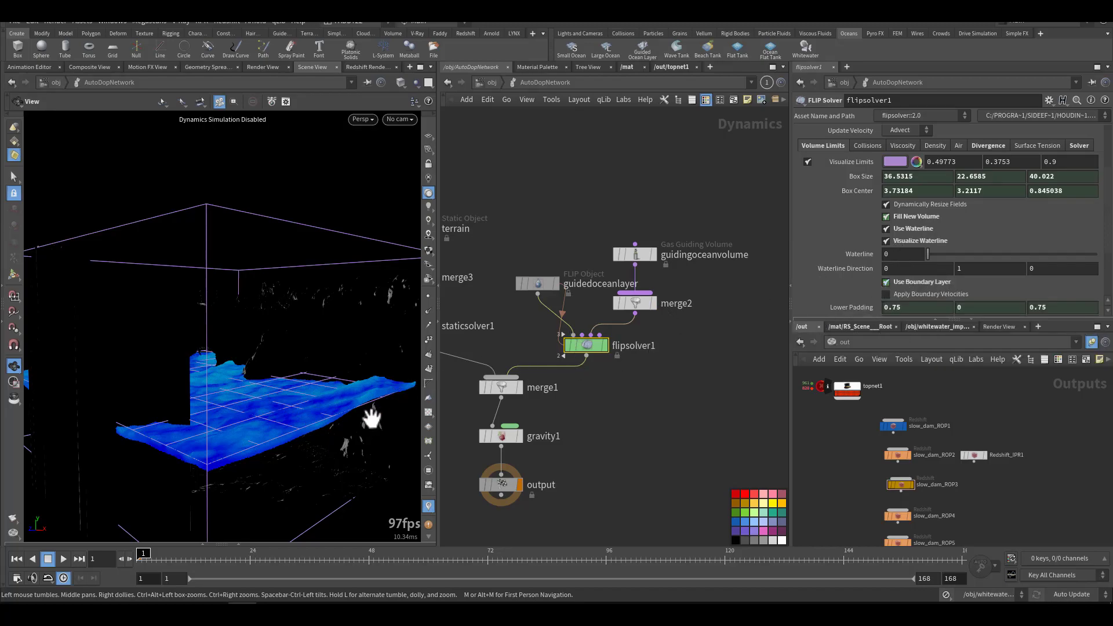
drag(343, 402, 377, 449)
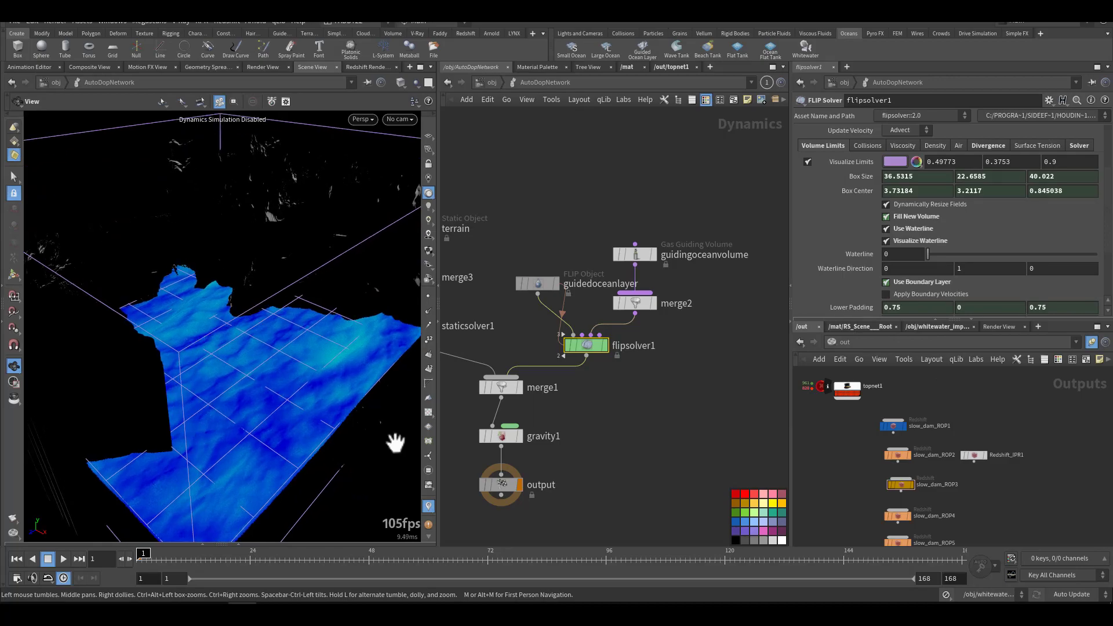
Step: Review flipsolver1's boundary layer padding, surface and velocity volumes and divergence settings, and inspect the fluid edges up close
scroll(863, 301, down, 3)
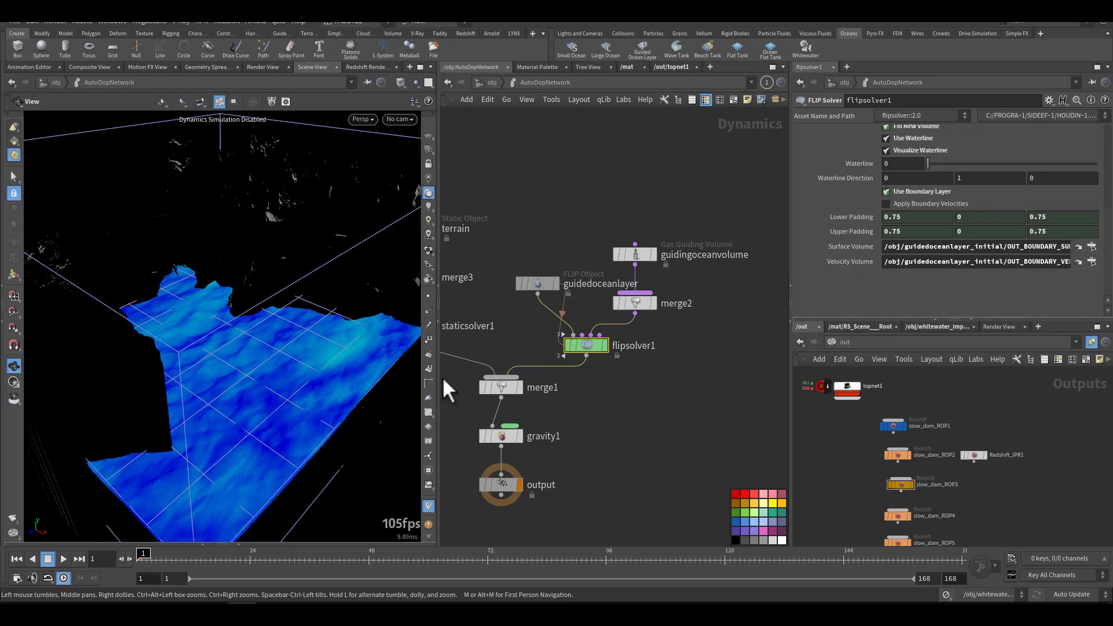
drag(342, 447, 289, 403)
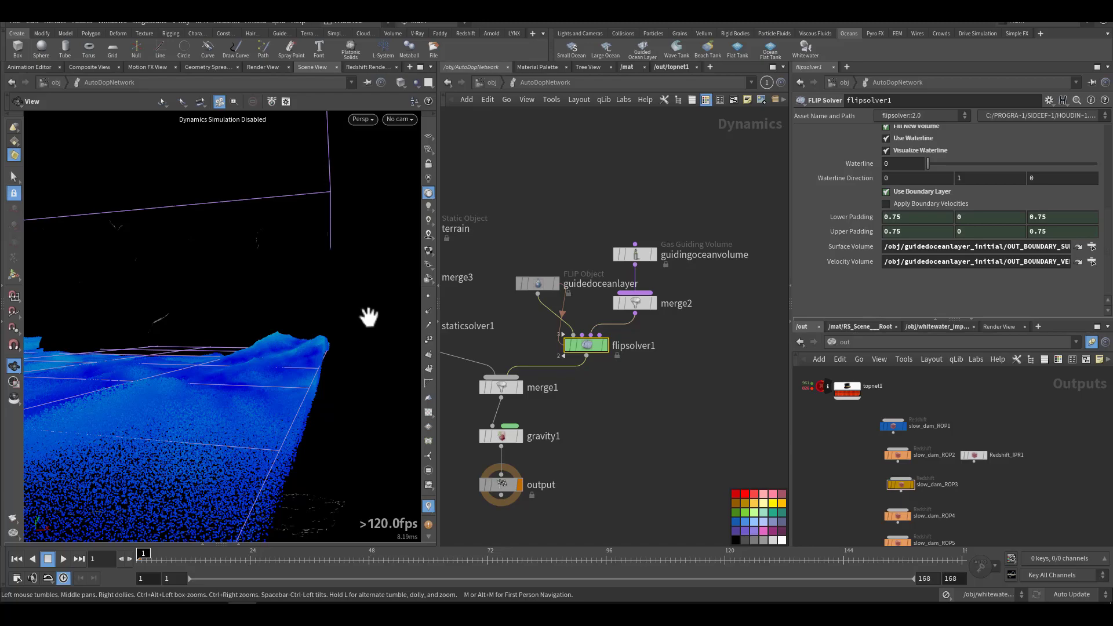
drag(325, 370, 262, 412)
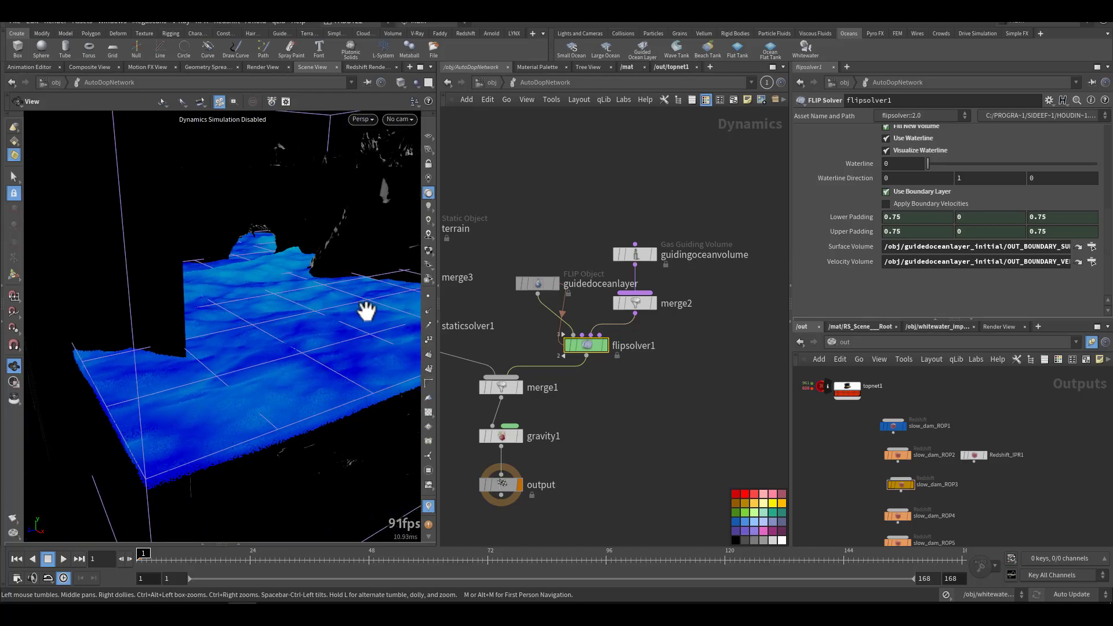
scroll(843, 210, up, 5)
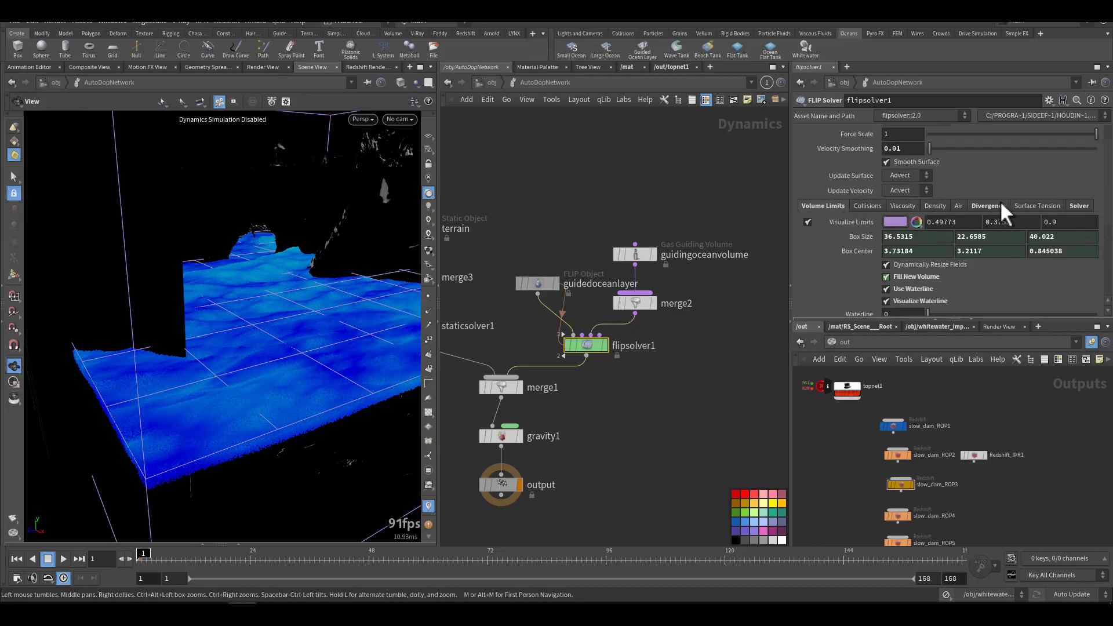
click(988, 205)
scroll(853, 160, up, 2)
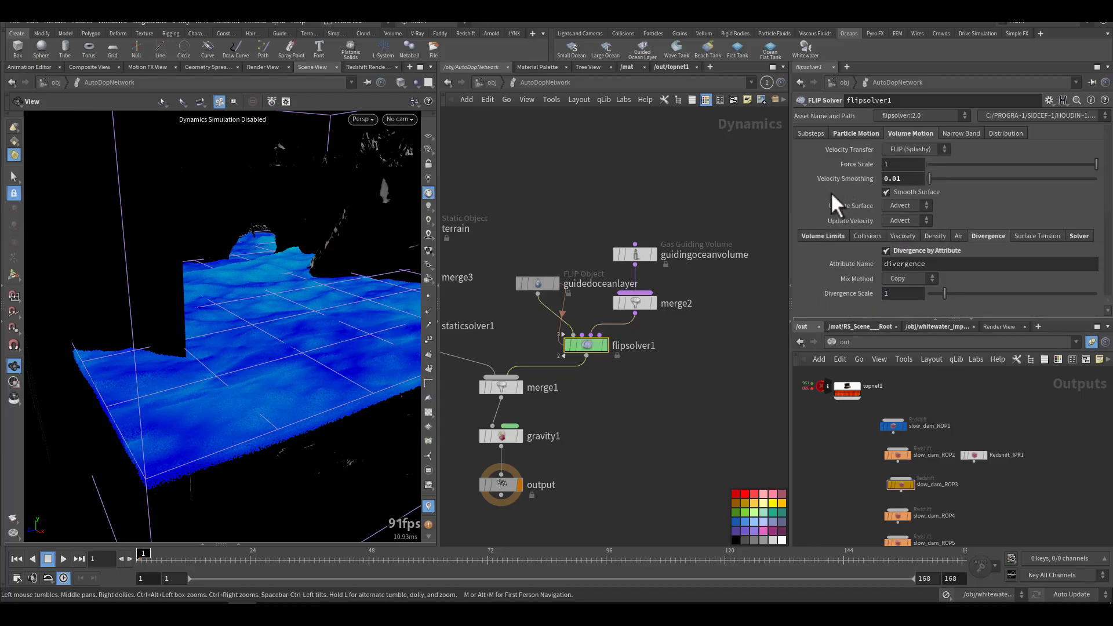
Step: Review the terrain static object's SOP Path and the Proxy Volume in its collision settings
middle_drag(666, 380, 770, 328)
drag(563, 175, 565, 177)
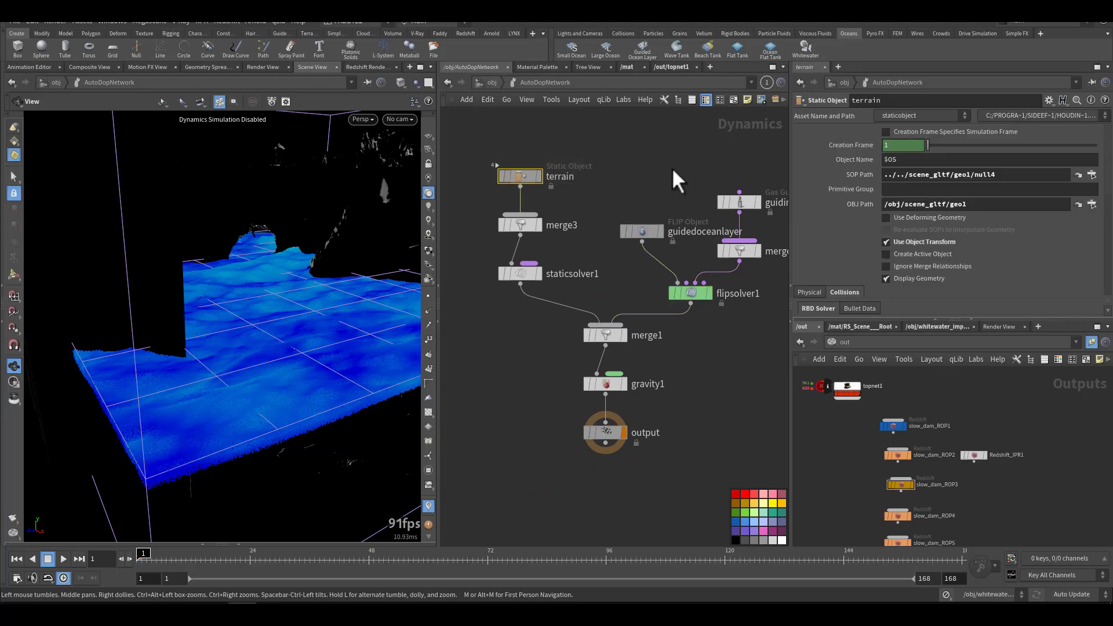
drag(1006, 174, 869, 182)
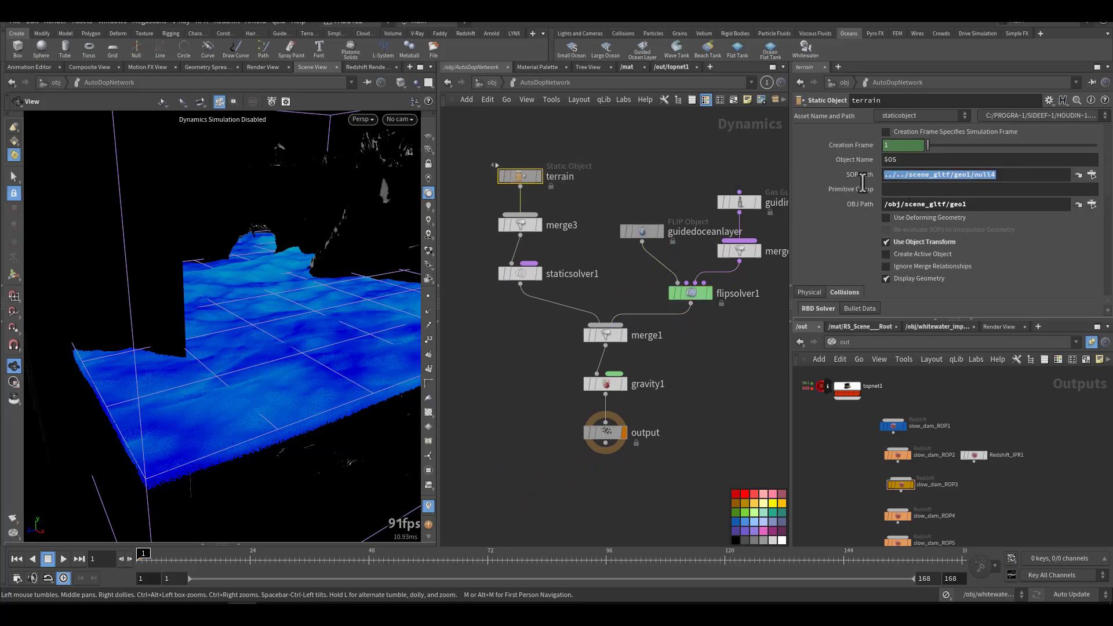
scroll(807, 243, down, 5)
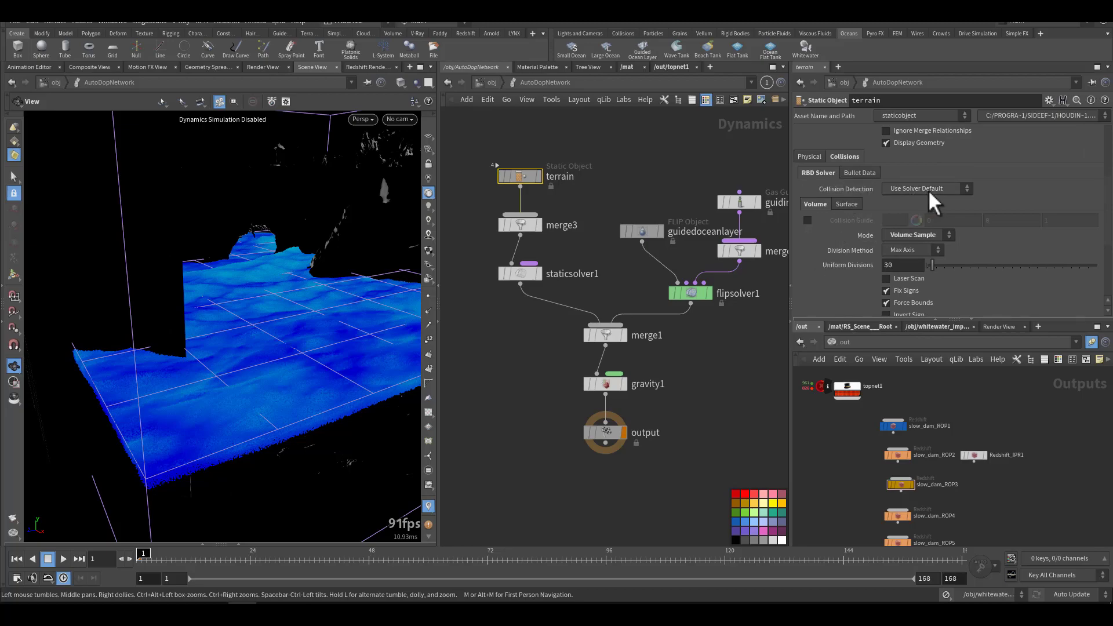
scroll(819, 273, down, 3)
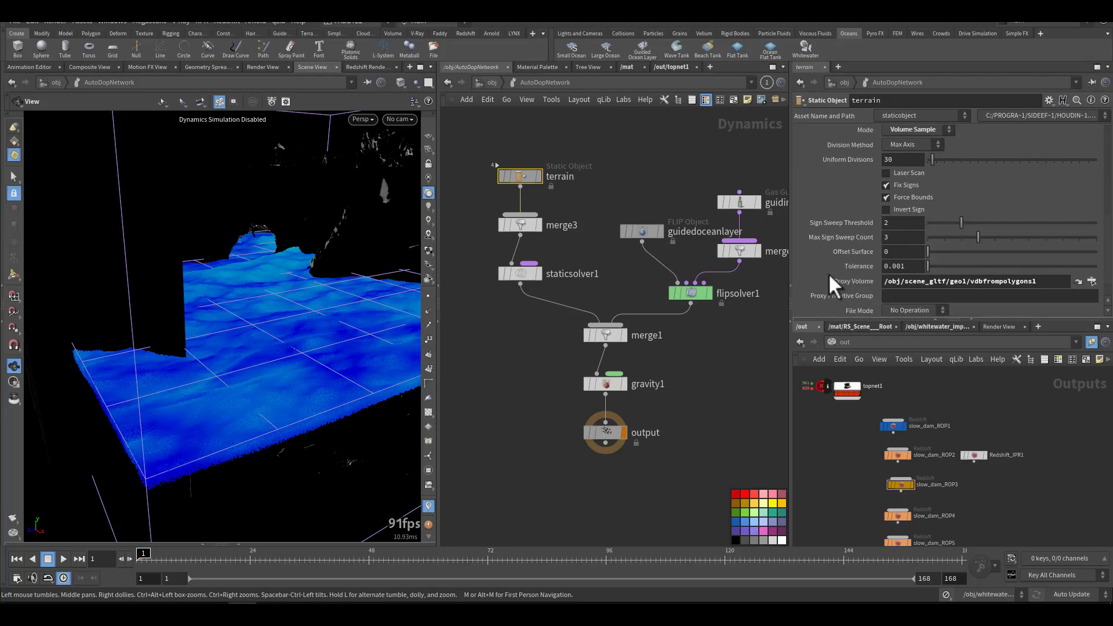
click(1041, 283)
drag(1042, 284, 875, 283)
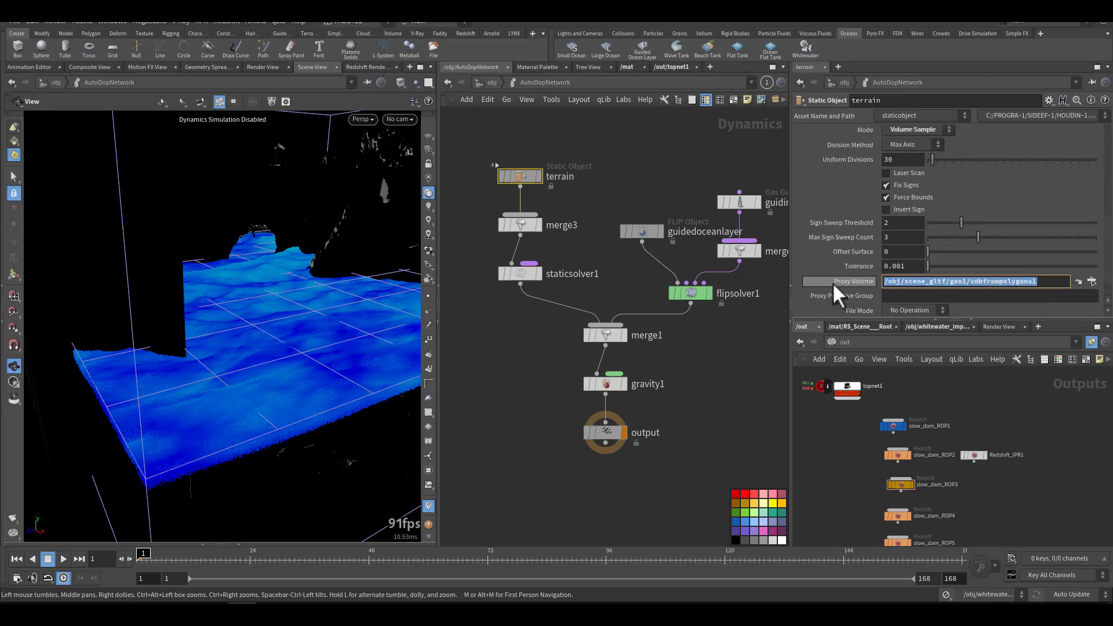
middle_drag(497, 367, 551, 390)
mouse_move(269, 306)
mouse_down()
mouse_move(243, 315)
mouse_move(271, 276)
mouse_move(258, 318)
mouse_up()
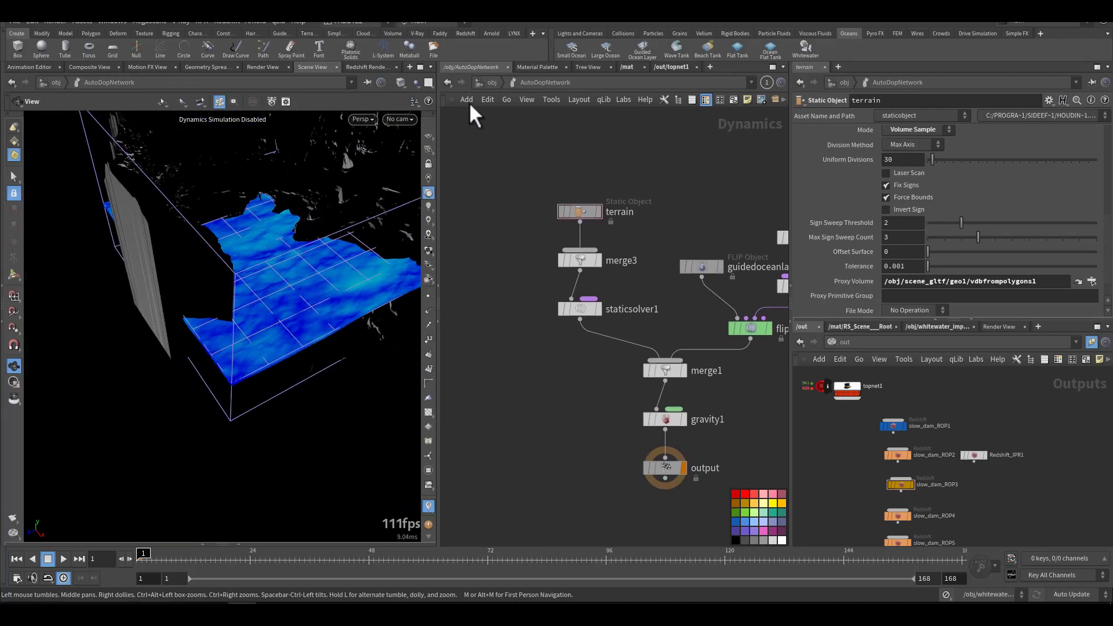
Step: Open the guidedoceanlayer_fluid network and display the SLW_flipCompressed_cache node to view the compressed fluid
click(484, 81)
double_click(569, 329)
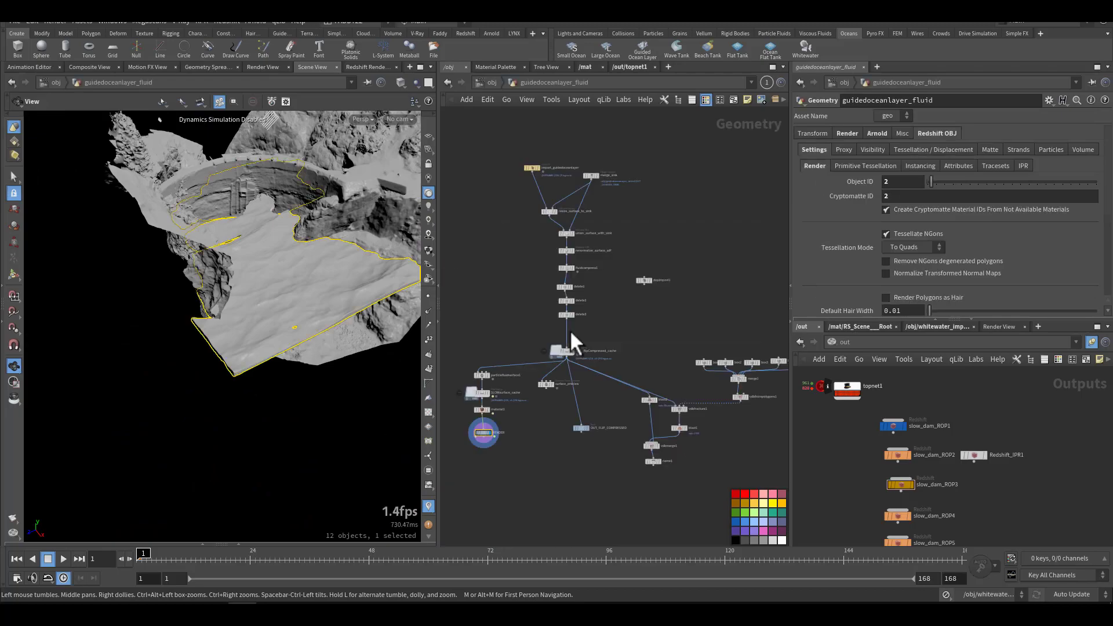
scroll(536, 337, up, 8)
middle_drag(552, 331, 474, 404)
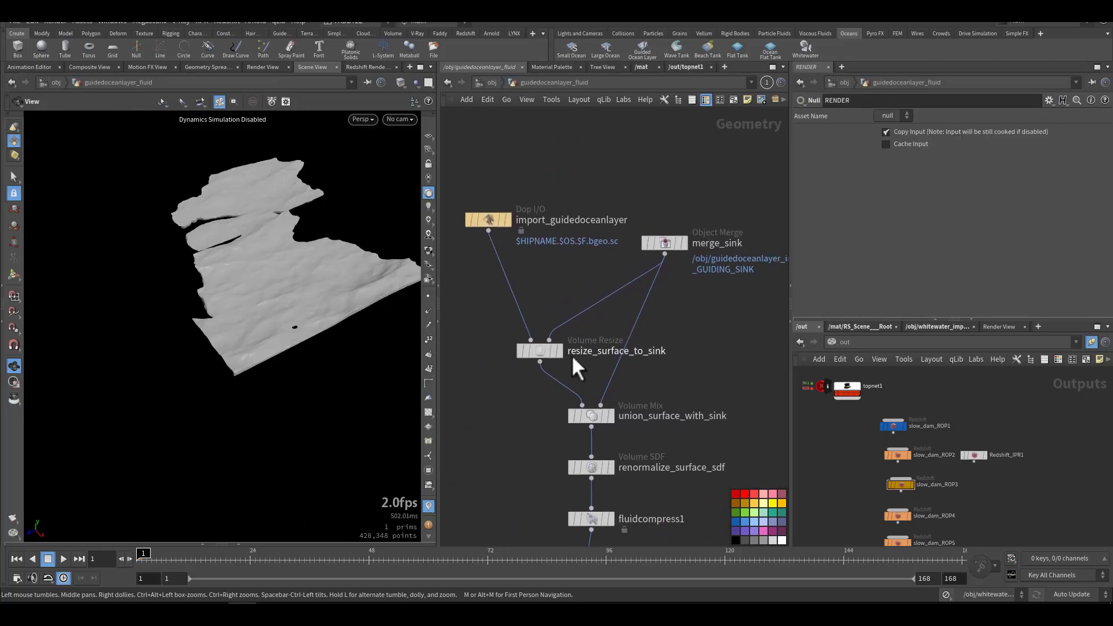
middle_drag(671, 365, 665, 298)
mouse_move(612, 376)
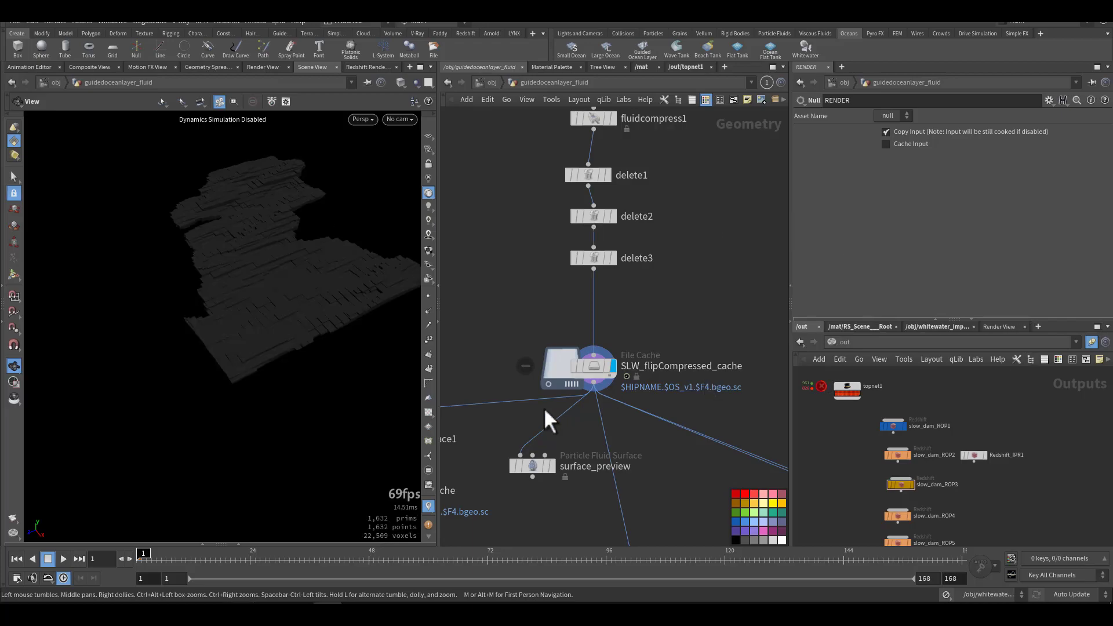
drag(285, 331, 236, 346)
Step: Examine the branches below the compressed cache, including surface_preview and OUT_FLIP_COMPRESSED
middle_drag(694, 488, 714, 385)
scroll(667, 398, down, 3)
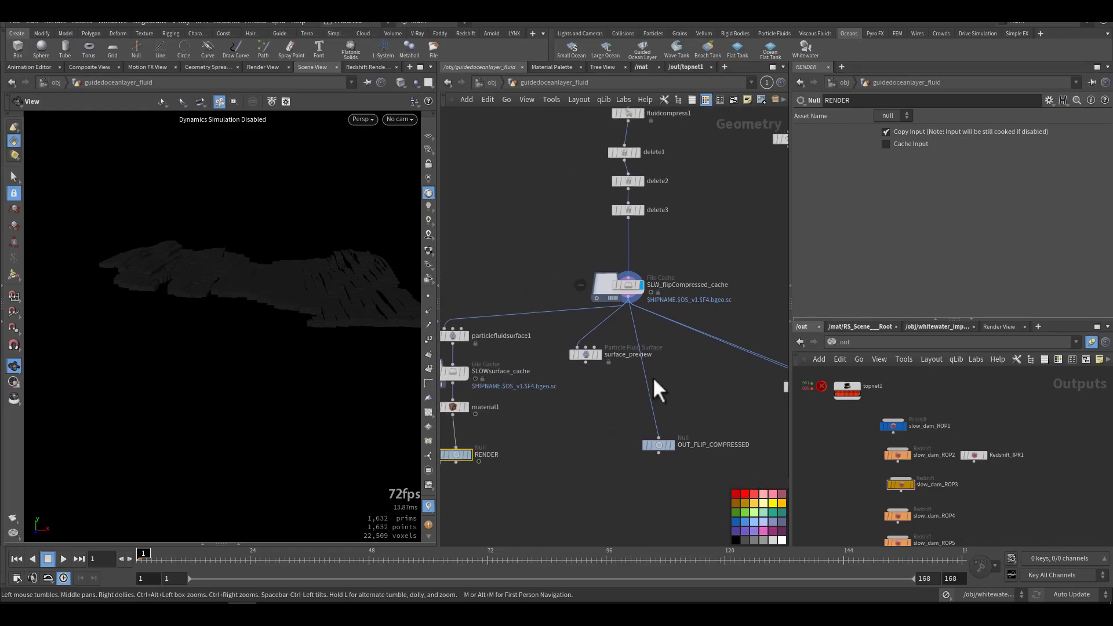
scroll(609, 362, up, 5)
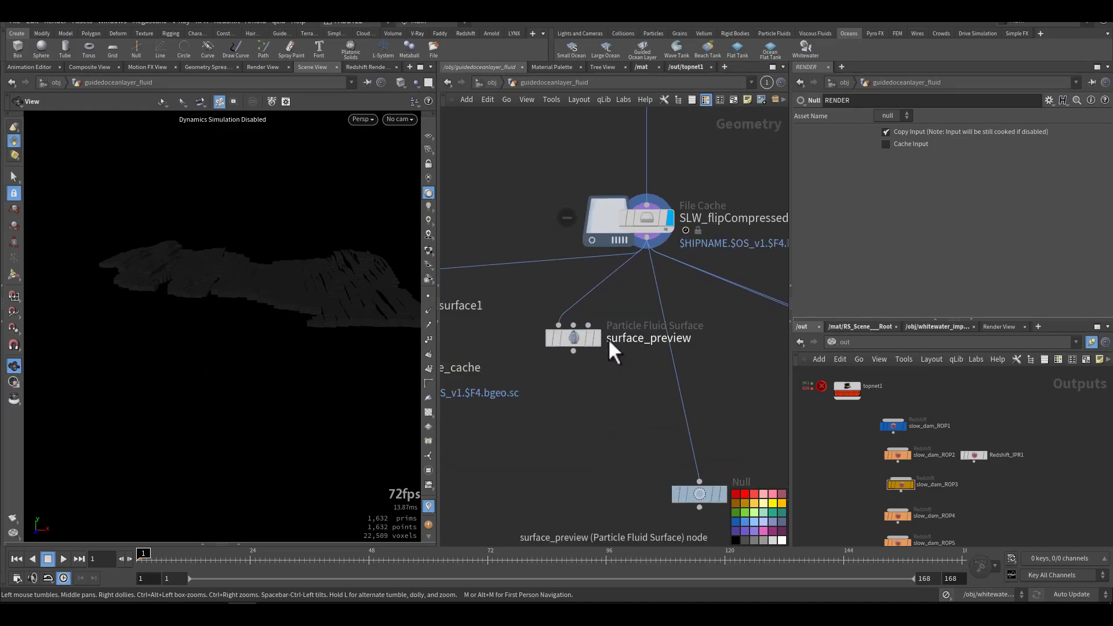
mouse_move(601, 341)
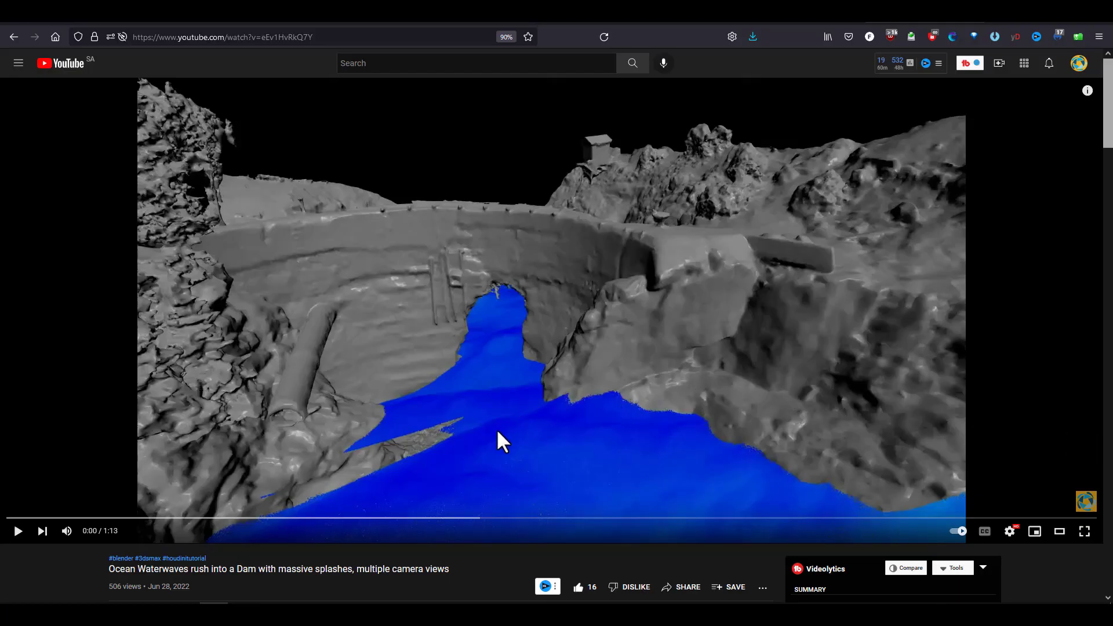
Step: Switch to YouTube in the browser, play the dam water simulation video and open its channel page
click(497, 431)
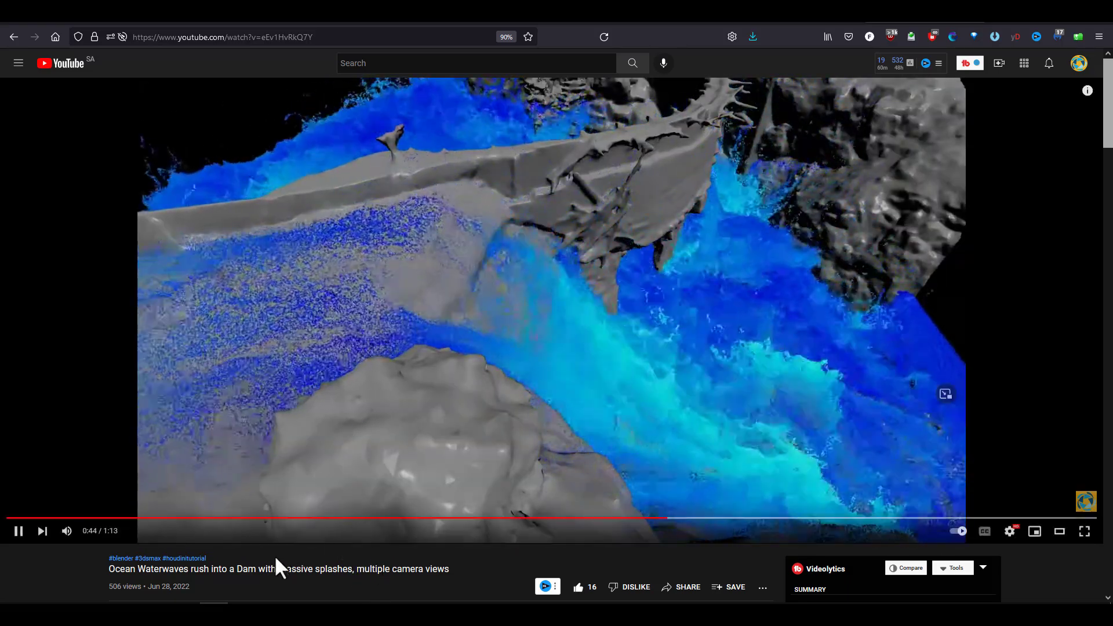
scroll(273, 566, down, 2)
click(158, 508)
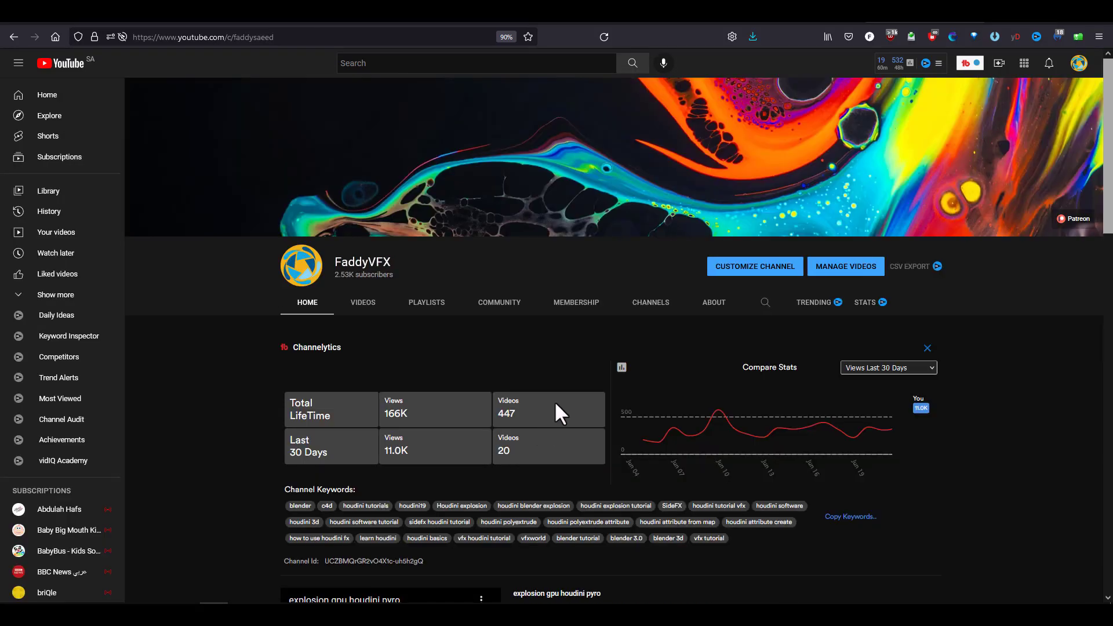
Step: View the channel's Membership page, then return to the channel's Home page
click(572, 307)
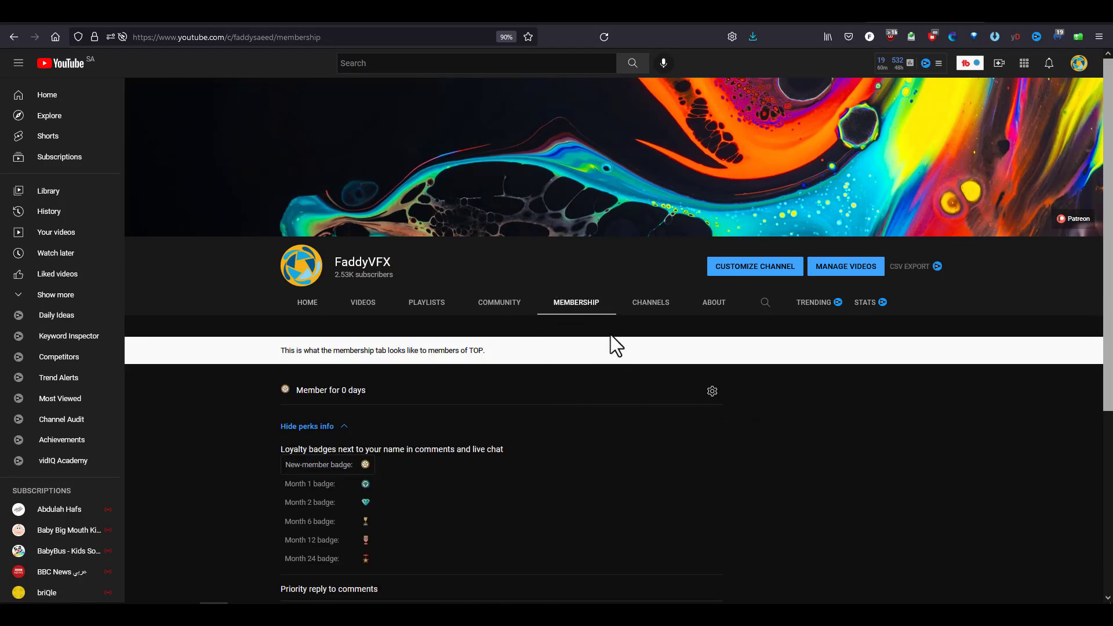
click(308, 303)
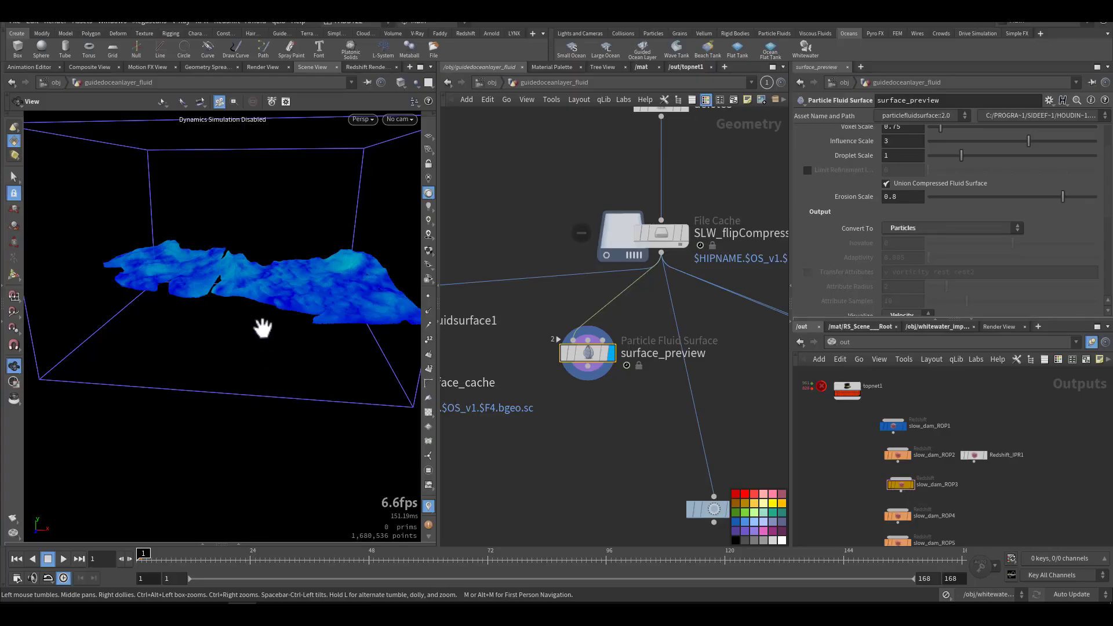
Step: Switch back to Houdini, view the particlefluidsurface1 and SLOWsurface_cache branch, and review the Surfacing and Filtering settings of the surface_preview node
drag(259, 325, 405, 353)
middle_drag(590, 405, 714, 400)
scroll(638, 441, down, 5)
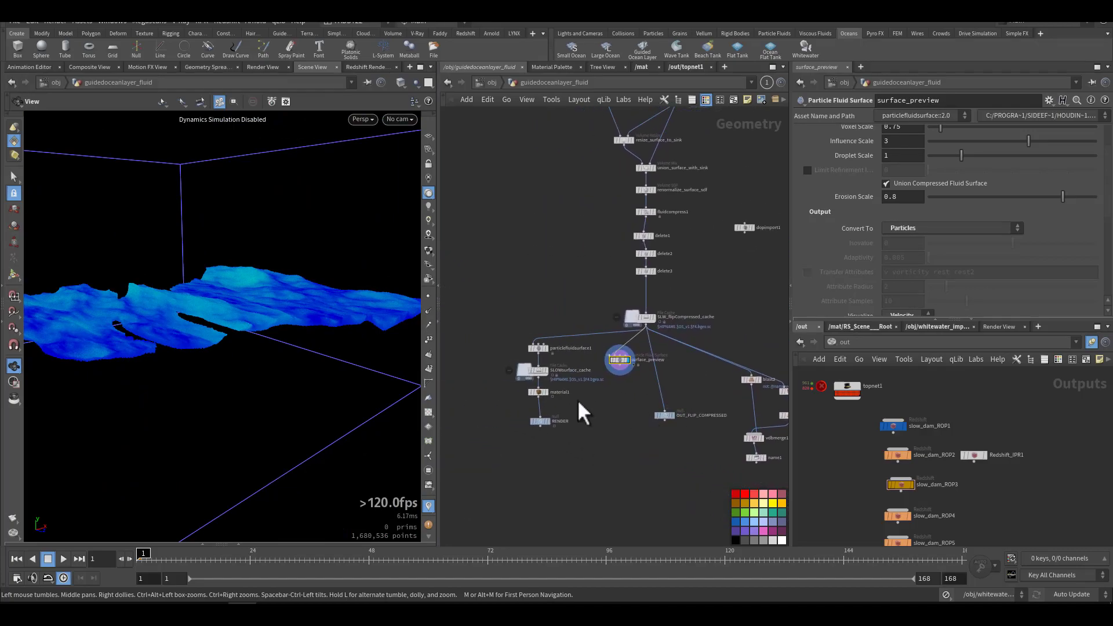
middle_drag(579, 410, 626, 446)
scroll(583, 412, up, 6)
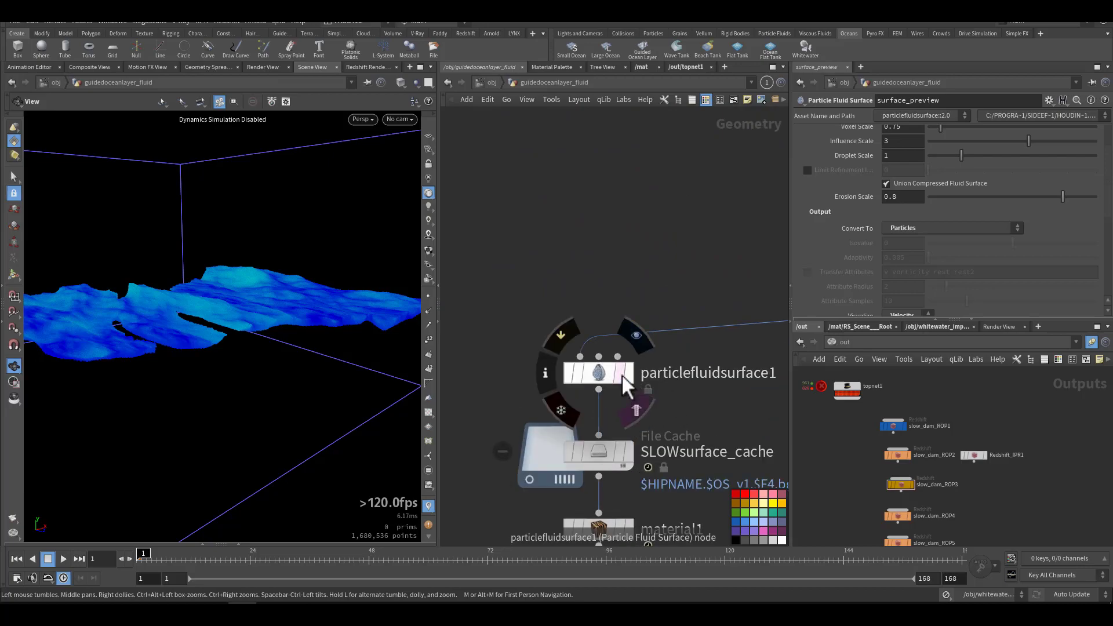
drag(261, 303, 265, 339)
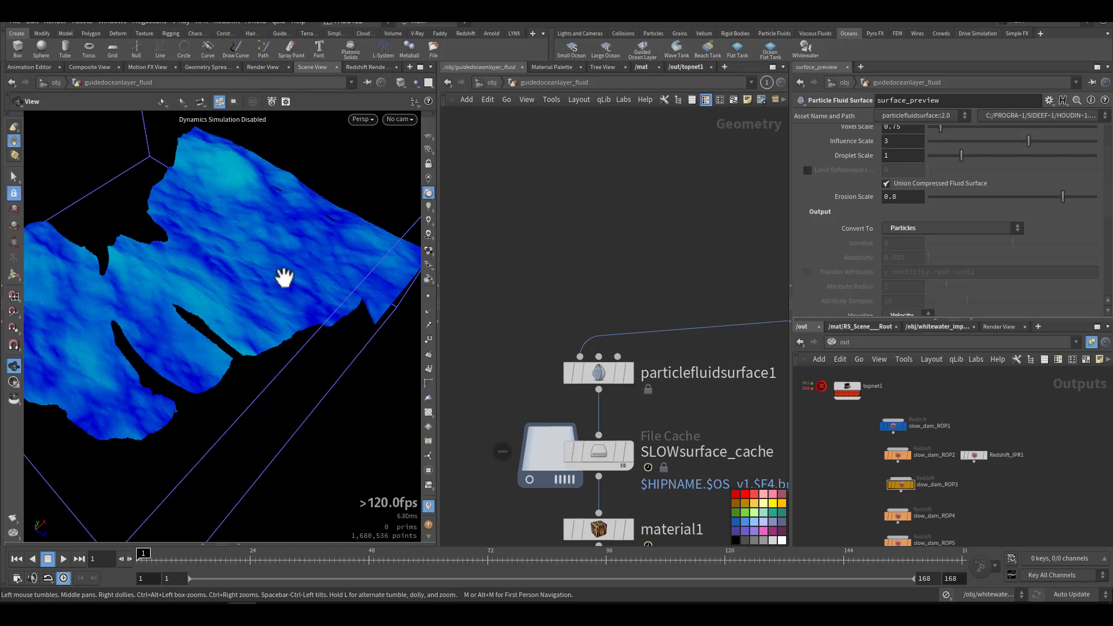
mouse_move(610, 371)
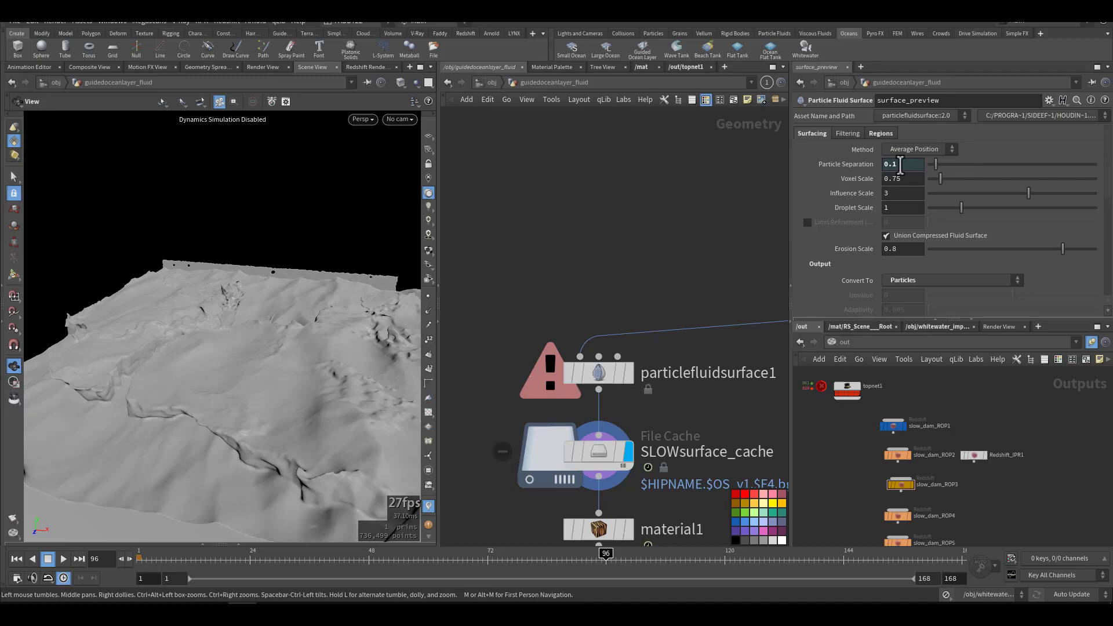
click(846, 133)
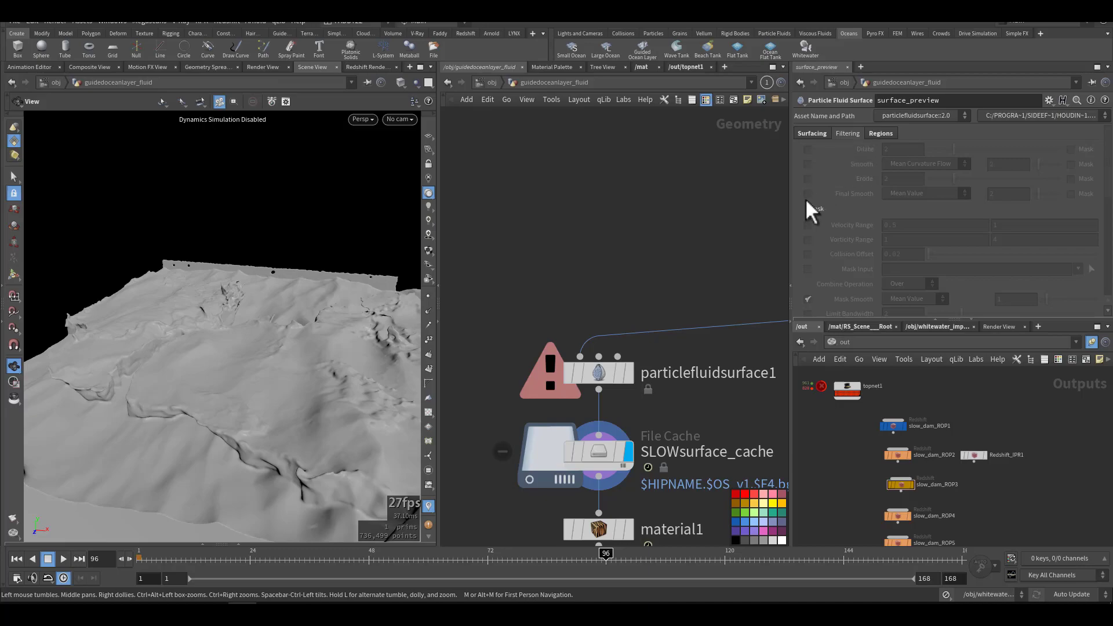
Step: Select the SLOWsurface_cache node and scrub the cached water surface through frames 100, 85 and 134, inspecting the result in the viewport
click(597, 451)
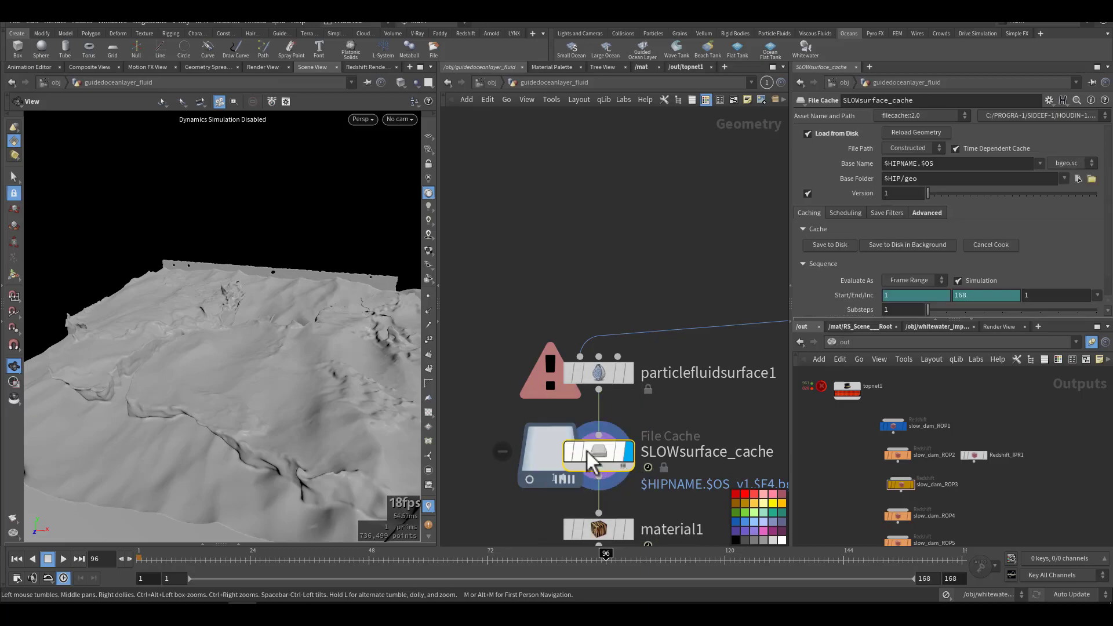
drag(410, 560, 625, 553)
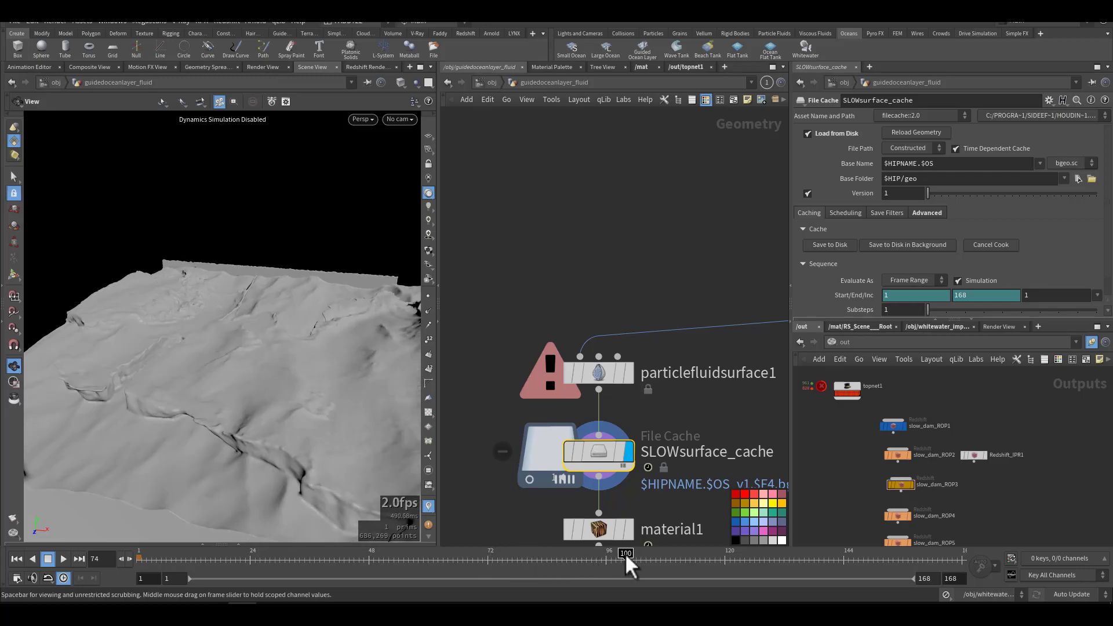
mouse_move(330, 385)
mouse_down()
mouse_move(214, 355)
mouse_move(328, 379)
mouse_up()
click(556, 560)
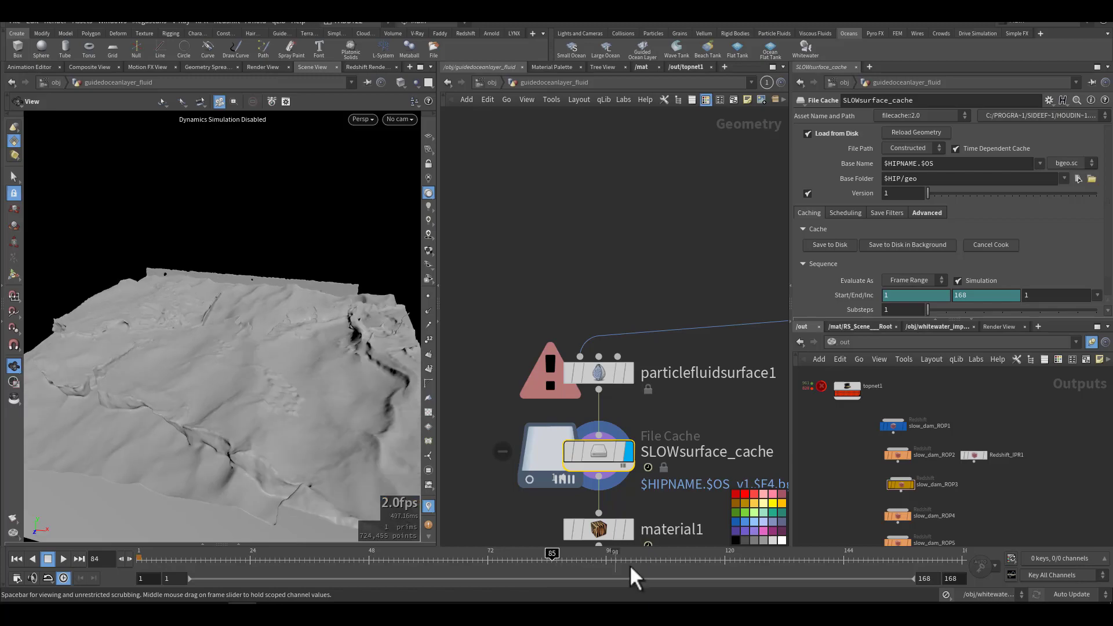
click(793, 569)
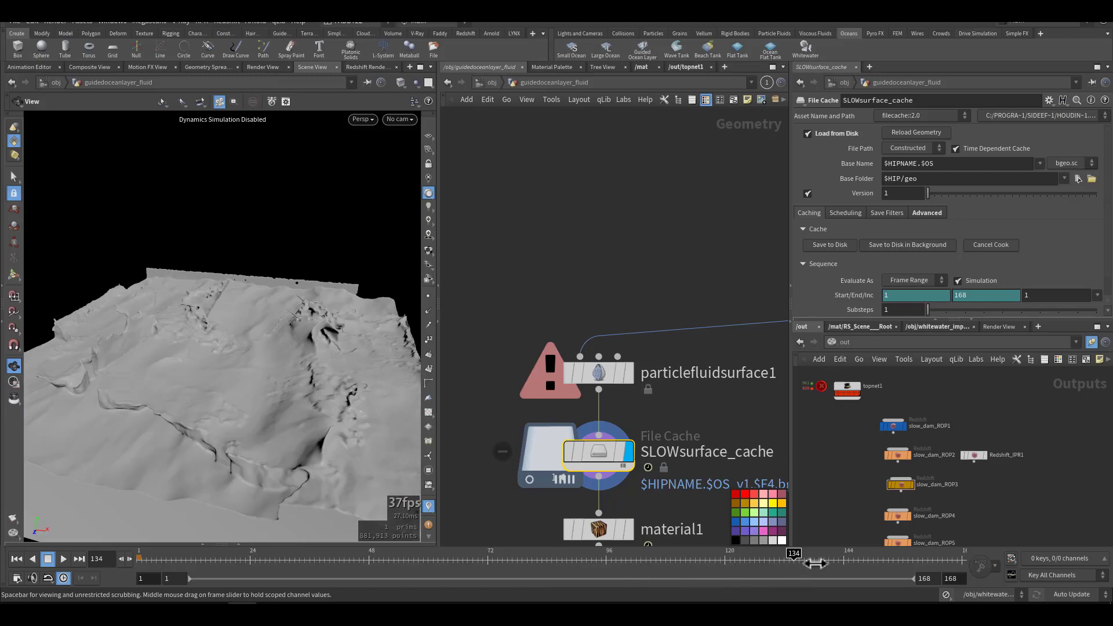
drag(293, 353, 355, 300)
Step: Return to the object level, open the whitewater_source network and locate its merge_guidedoceanlayer node
middle_drag(494, 300, 510, 184)
scroll(509, 186, down, 3)
middle_drag(687, 377, 650, 379)
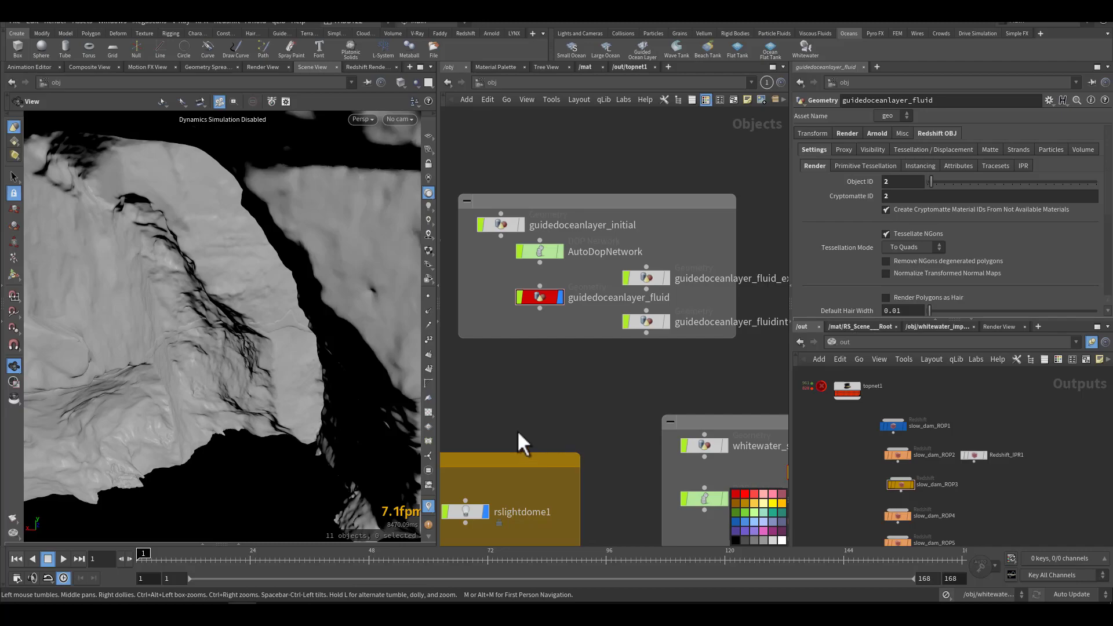
middle_drag(540, 392, 541, 355)
middle_drag(623, 377, 560, 245)
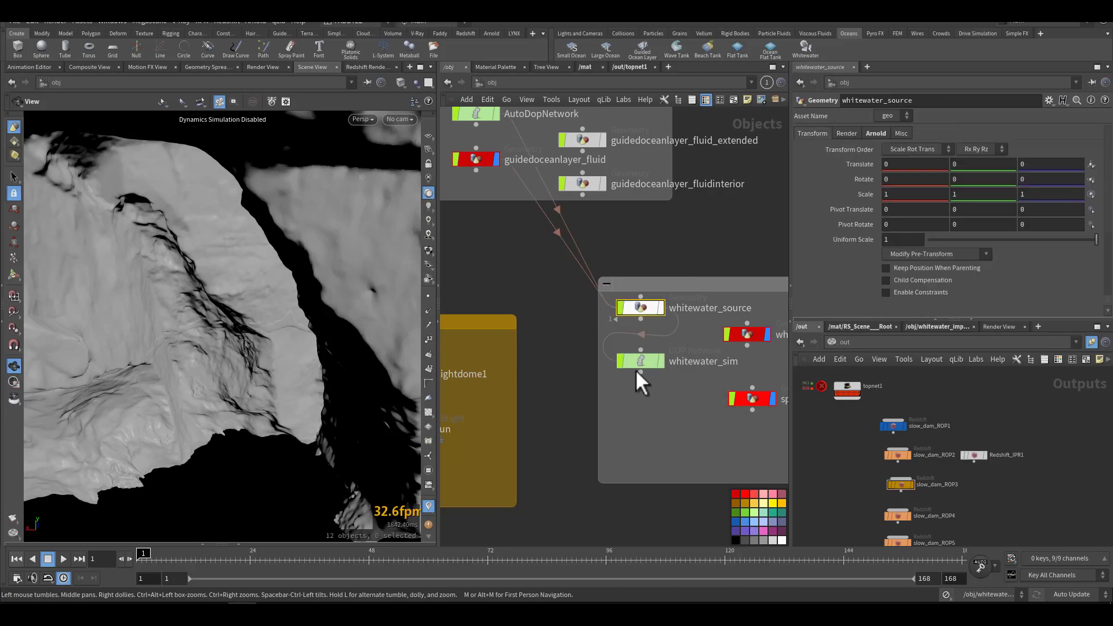
scroll(603, 411, down, 6)
drag(589, 390, 593, 330)
drag(680, 342, 592, 449)
scroll(652, 405, up, 4)
middle_drag(648, 310, 631, 382)
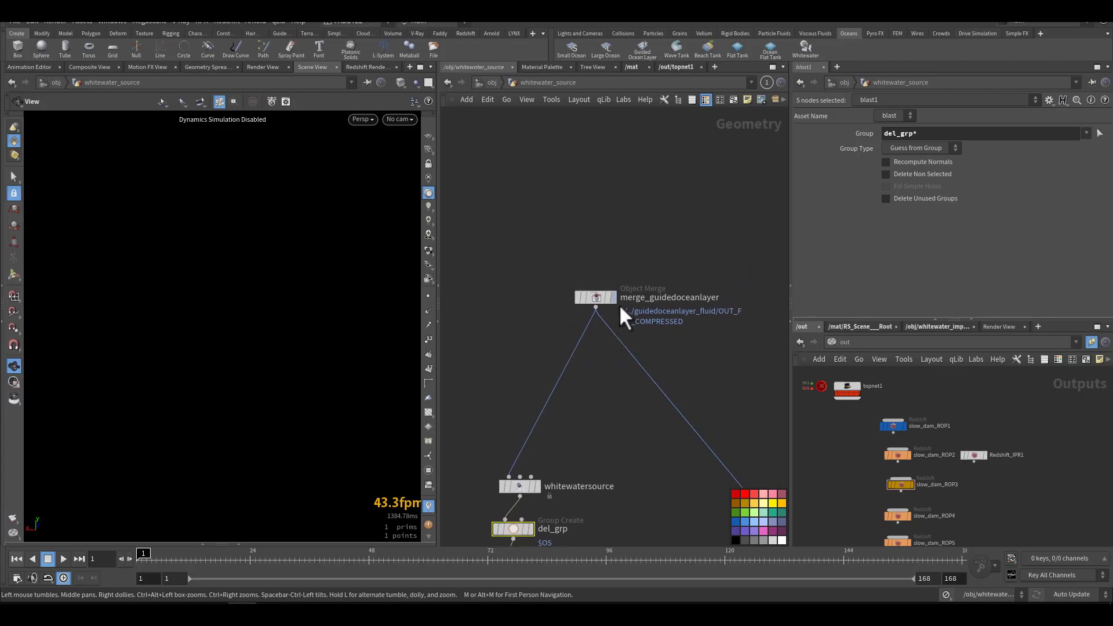
Step: Close the Houdini Console and switch the second network editor from whitewater_import to the guidedoceanlayer_fluid network
click(1094, 467)
middle_drag(926, 388, 955, 401)
click(923, 327)
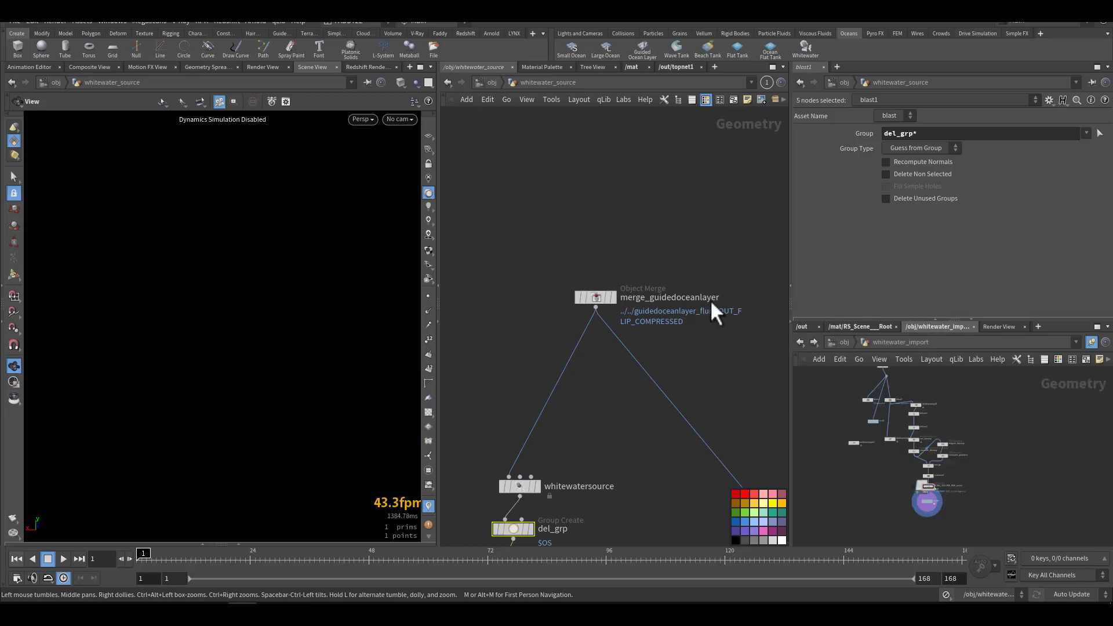
middle_drag(833, 443, 842, 469)
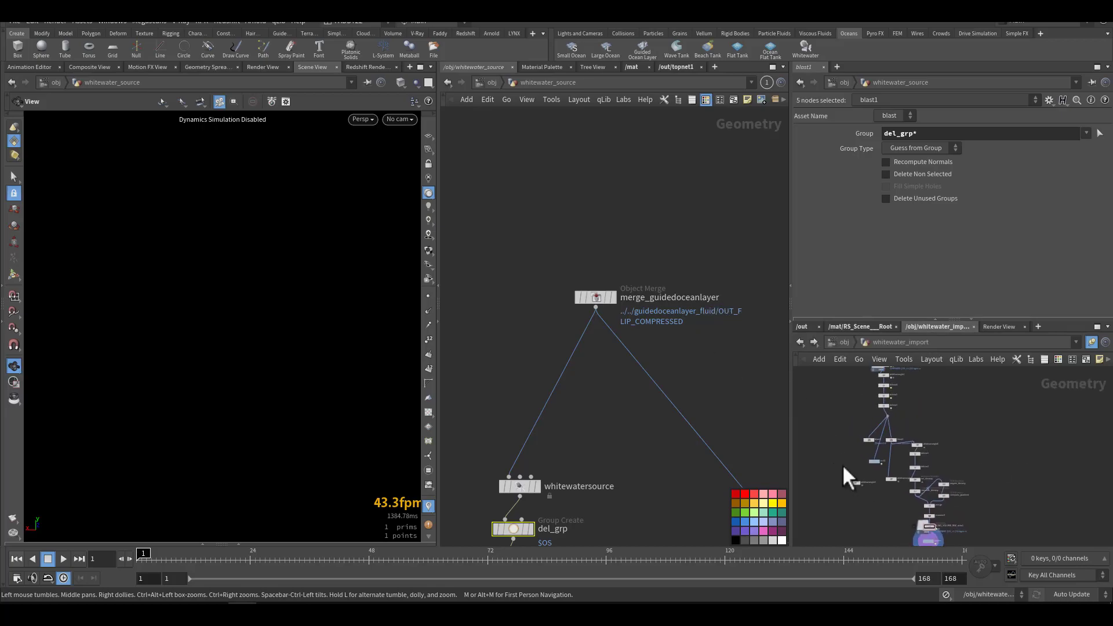
click(1093, 466)
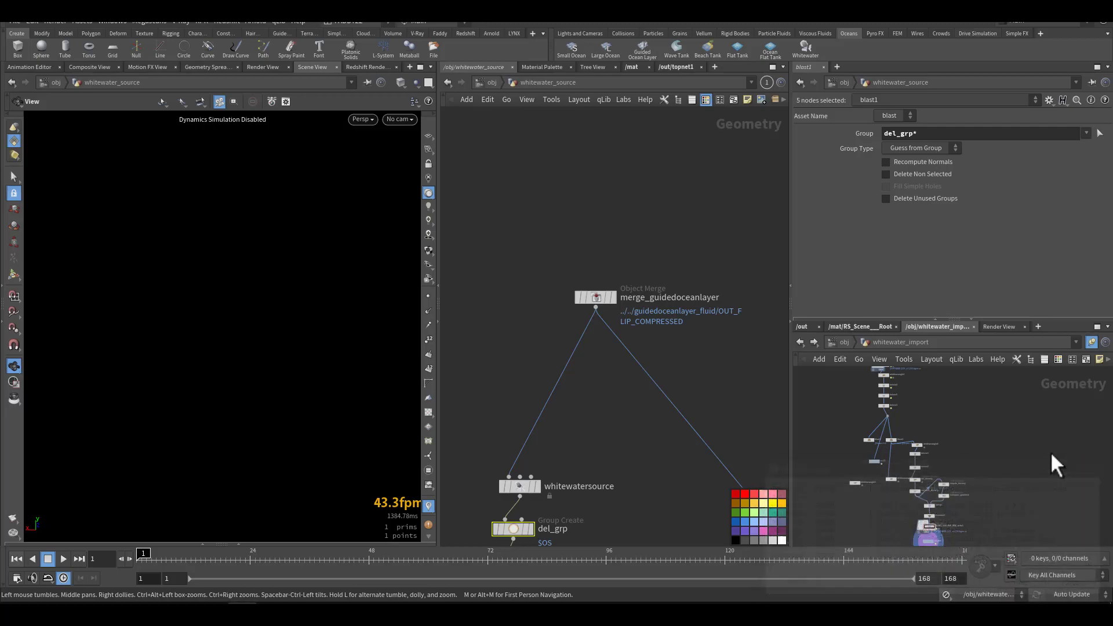
middle_drag(955, 428, 969, 418)
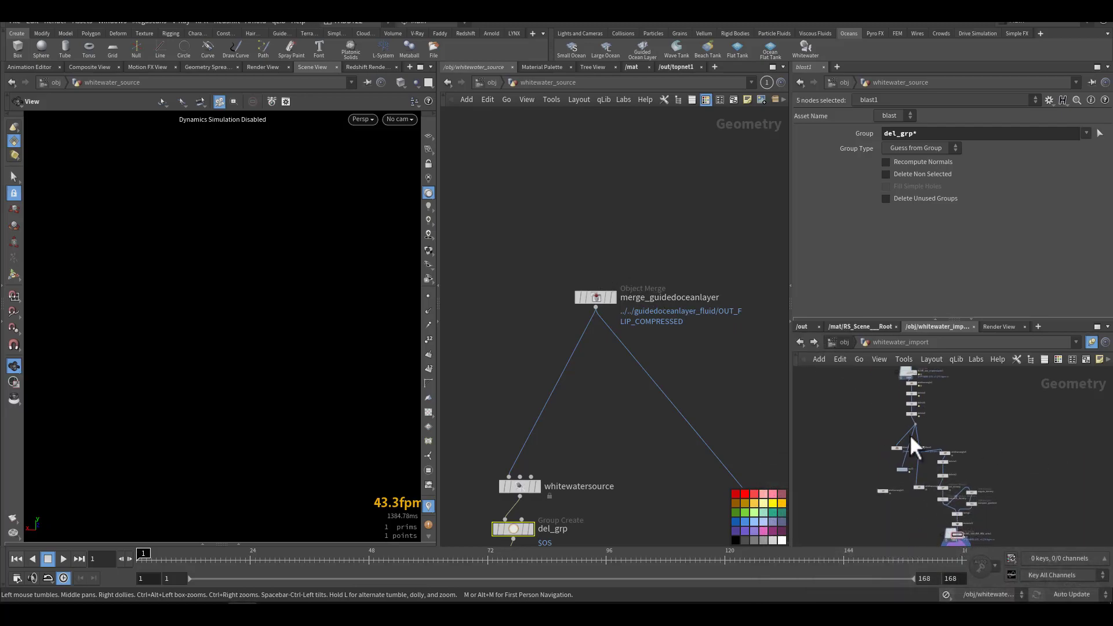
key(u)
middle_drag(900, 439, 943, 528)
double_click(931, 474)
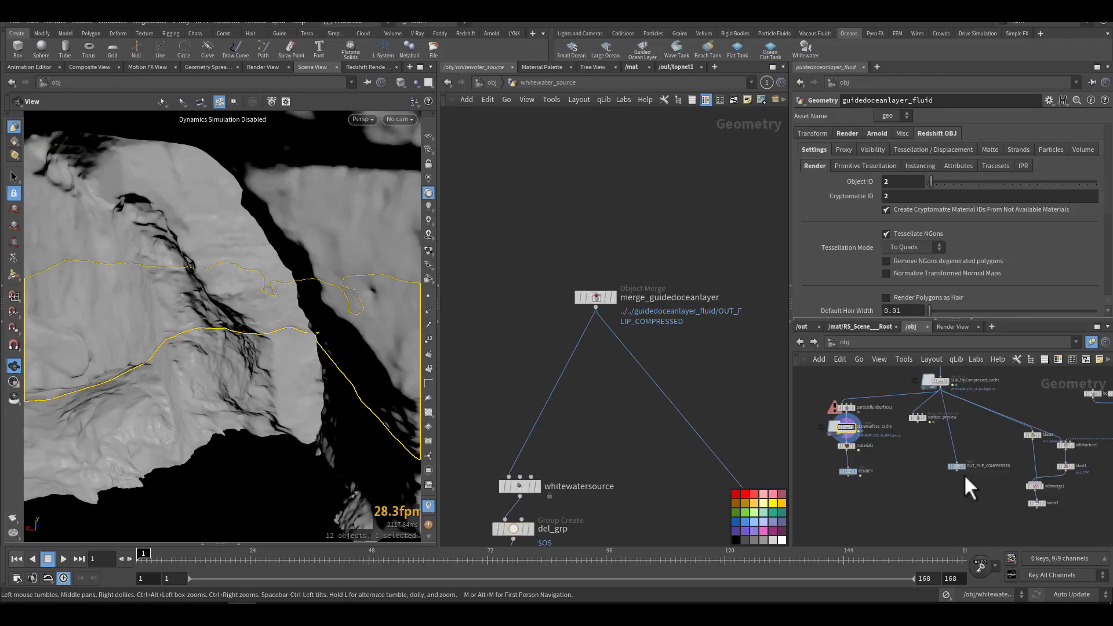
scroll(907, 436, up, 5)
scroll(906, 436, up, 3)
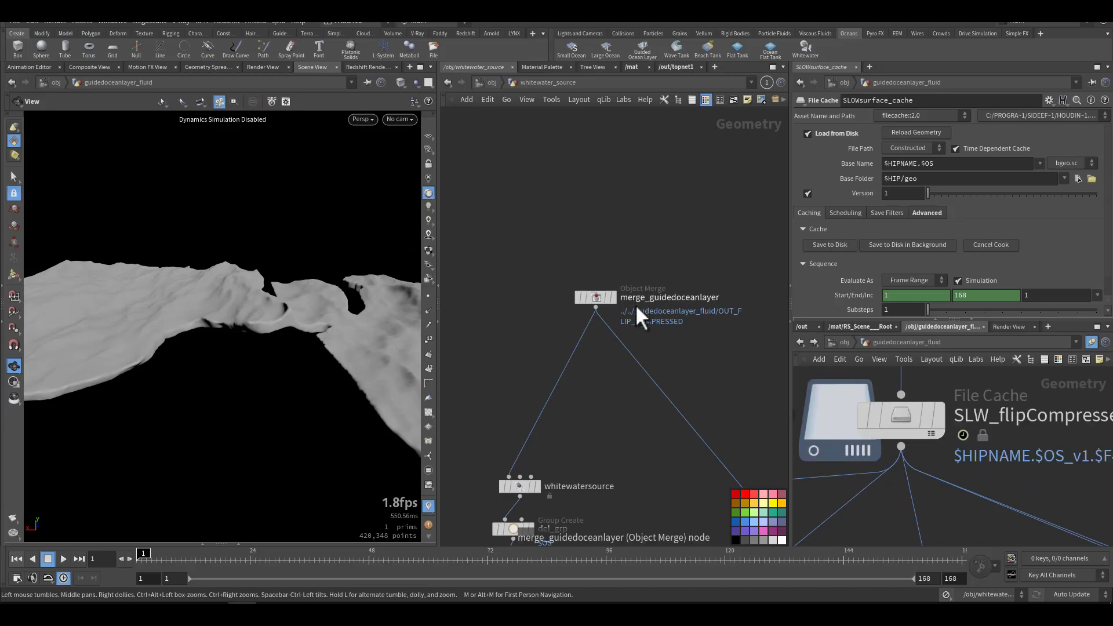
Step: Link the Scene View pane to link group 1 and close the Houdini Console
click(368, 82)
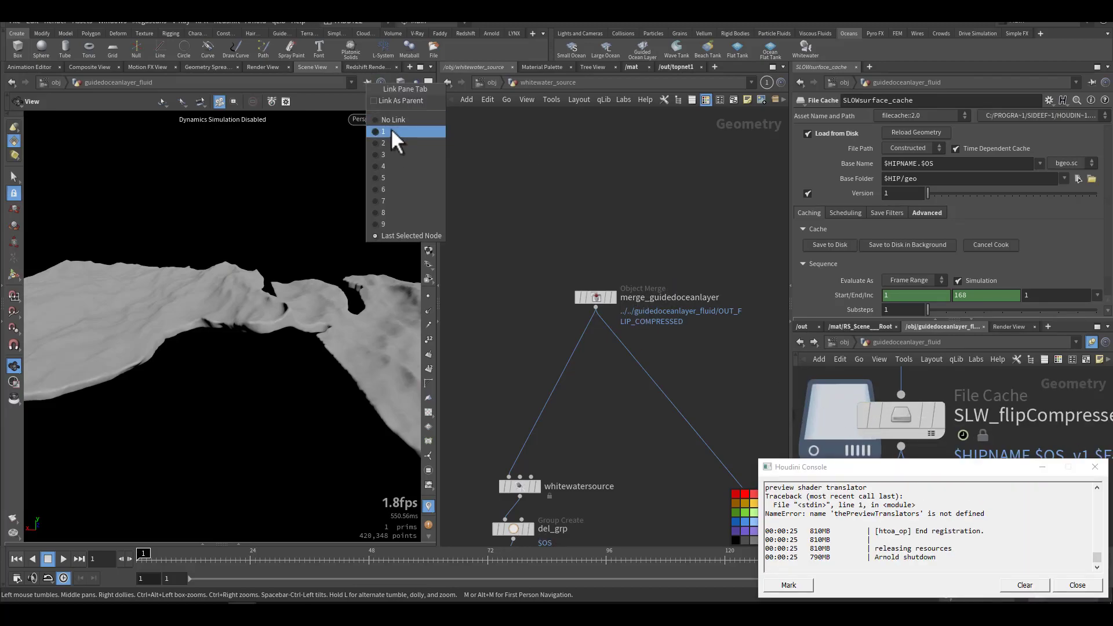
click(389, 130)
click(1094, 467)
Step: Locate and select the OUT_FLIP_COMPRESSED null in the guidedoceanlayer_fluid network
middle_drag(959, 477, 915, 387)
click(903, 438)
scroll(909, 444, down, 4)
drag(933, 413, 883, 492)
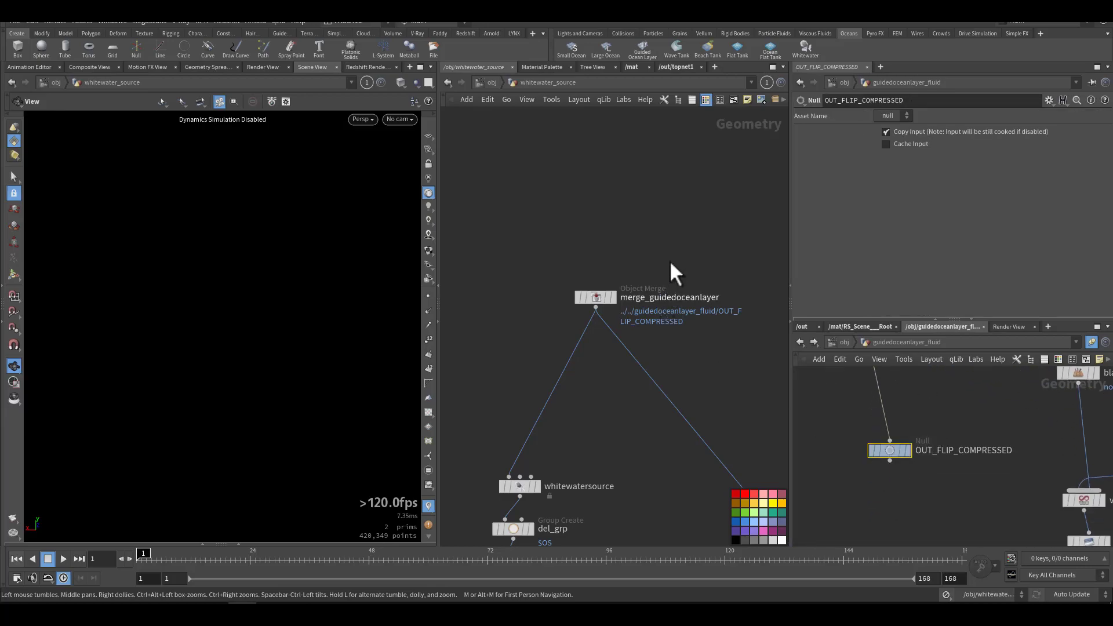
Step: Select merge_guidedoceanlayer in whitewater_source, check its Object 1 path and display the merged compressed fluid in the viewport
click(593, 299)
middle_drag(636, 419, 691, 277)
middle_drag(646, 328, 680, 296)
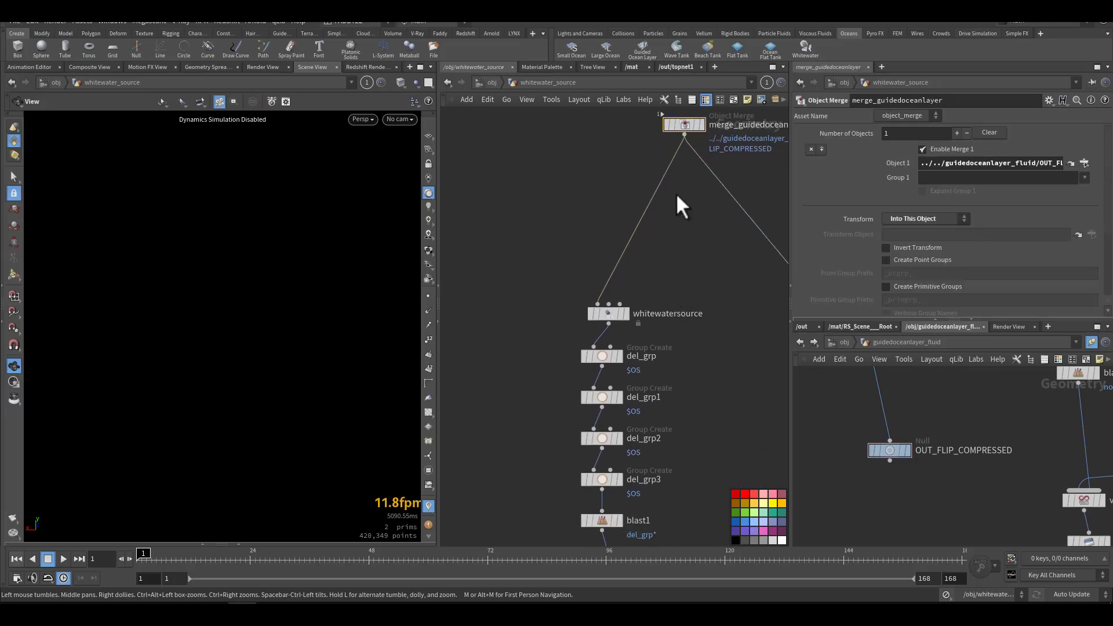
click(701, 125)
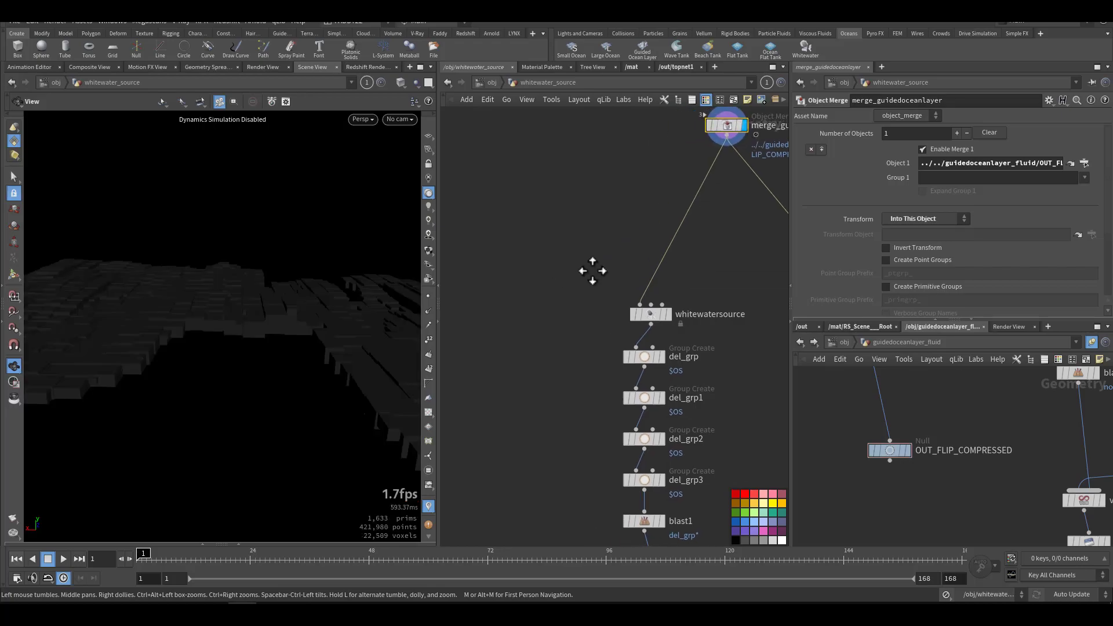
right_drag(288, 345, 199, 384)
drag(199, 385, 253, 400)
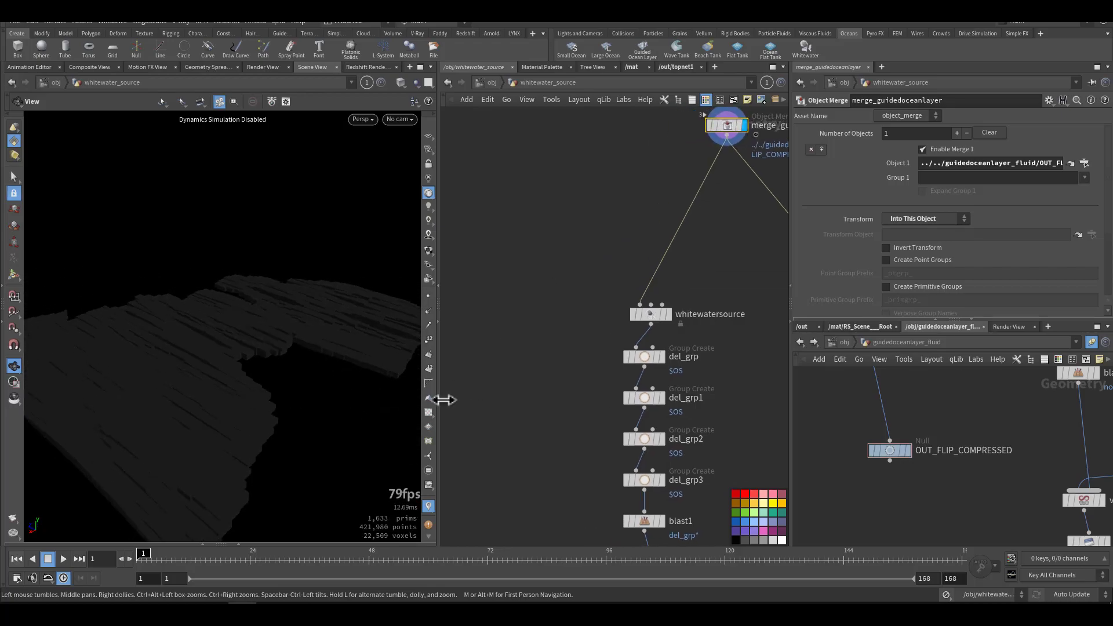
Step: Display the whitewatersource node and review its Emission, Curvature, Acceleration, Vorticity and Visualization settings
click(669, 315)
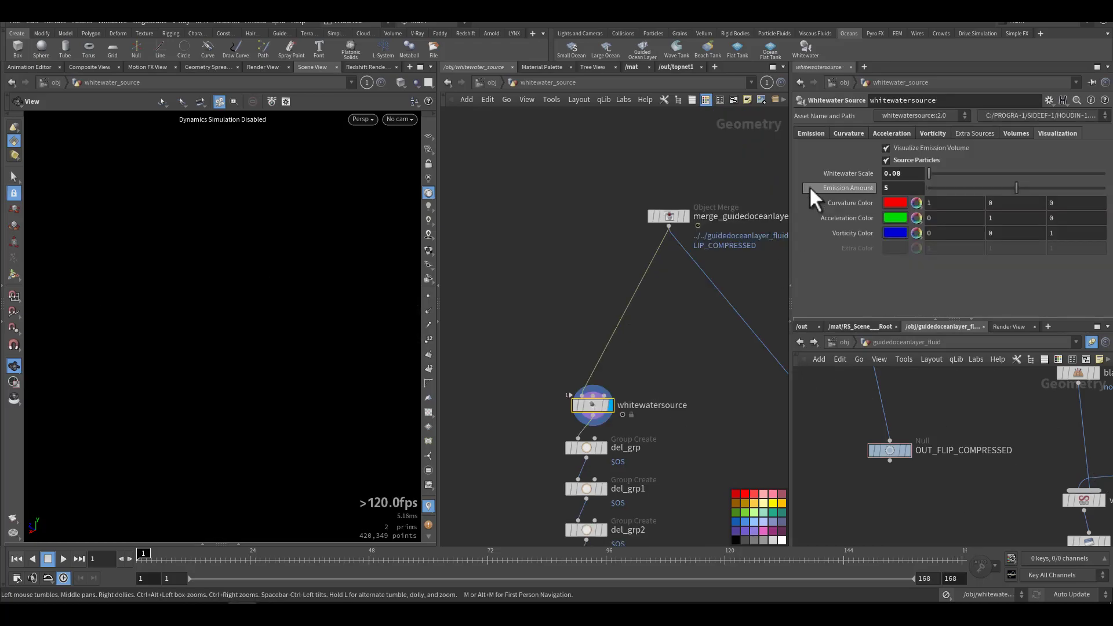
click(801, 133)
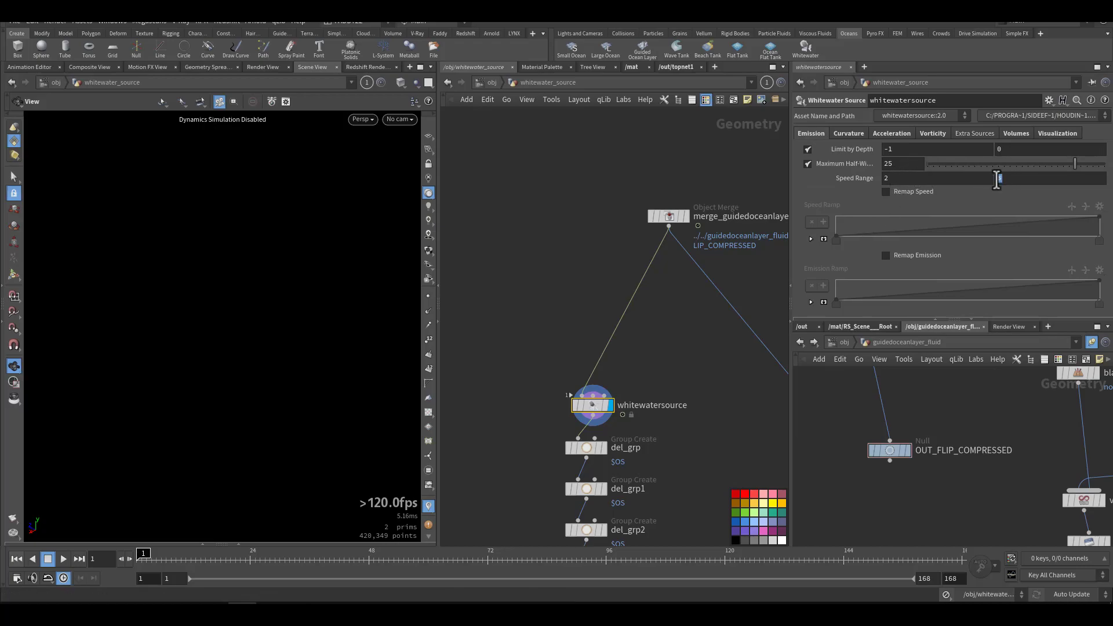
click(852, 133)
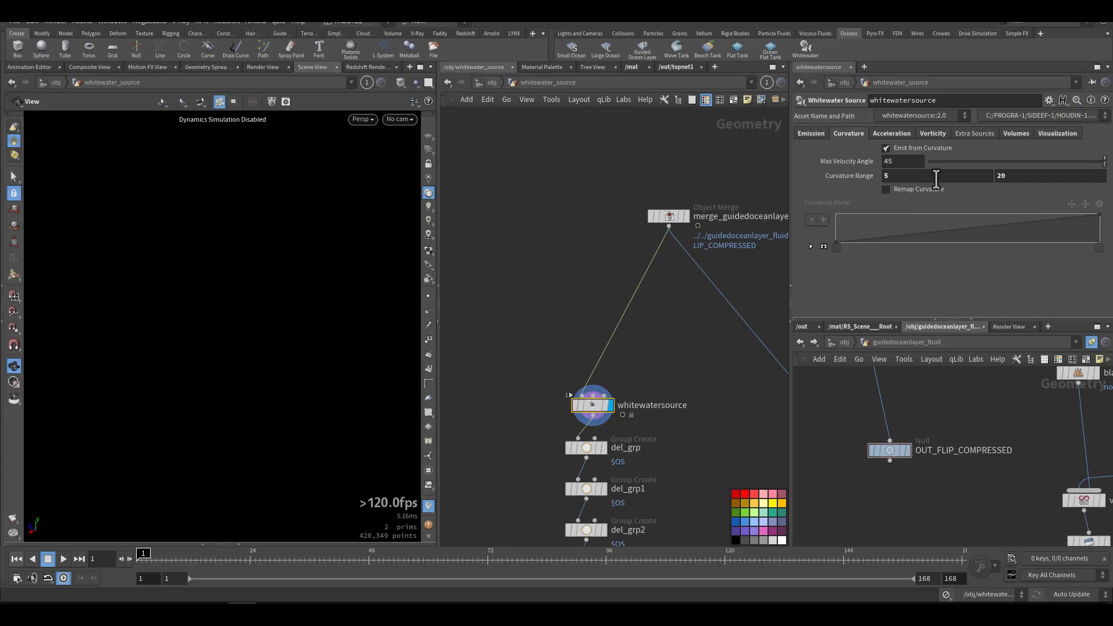
click(896, 132)
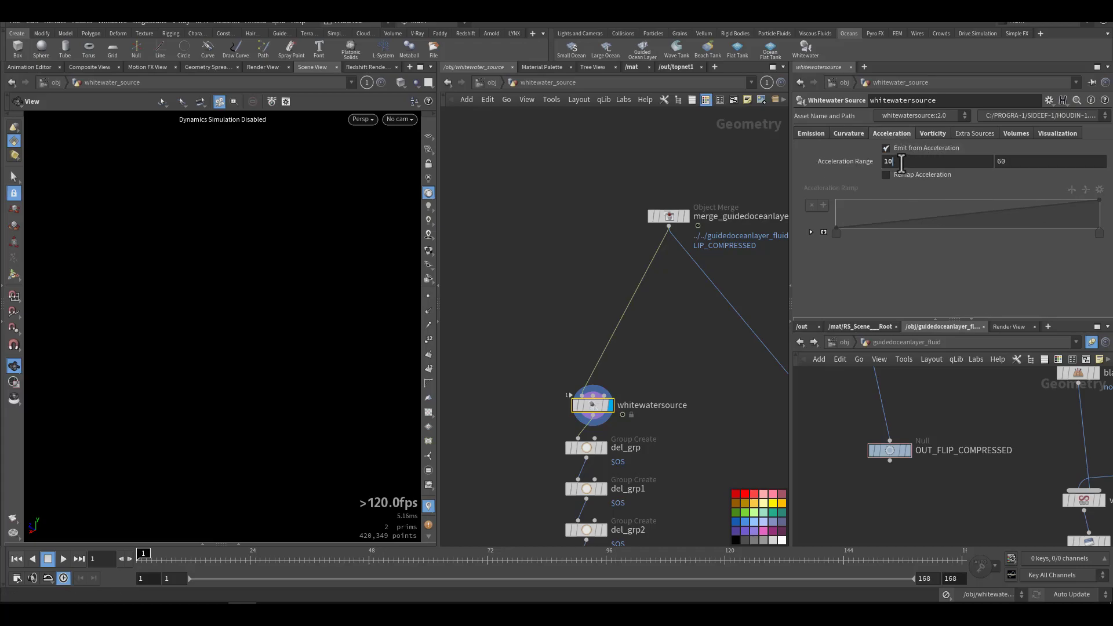
double_click(1020, 162)
click(922, 134)
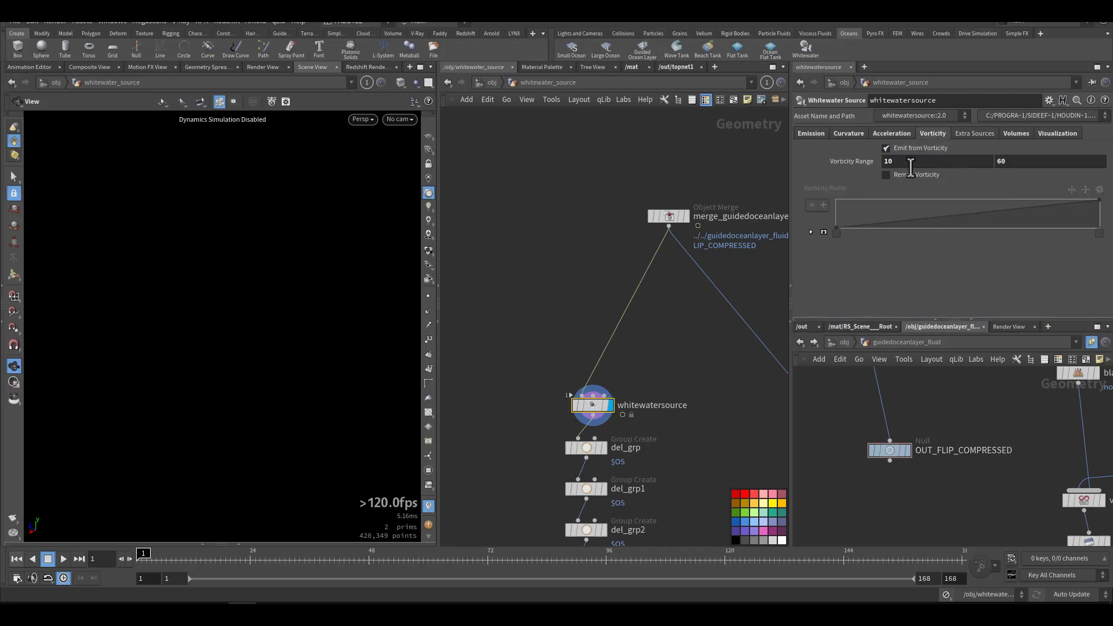
click(997, 161)
click(1049, 136)
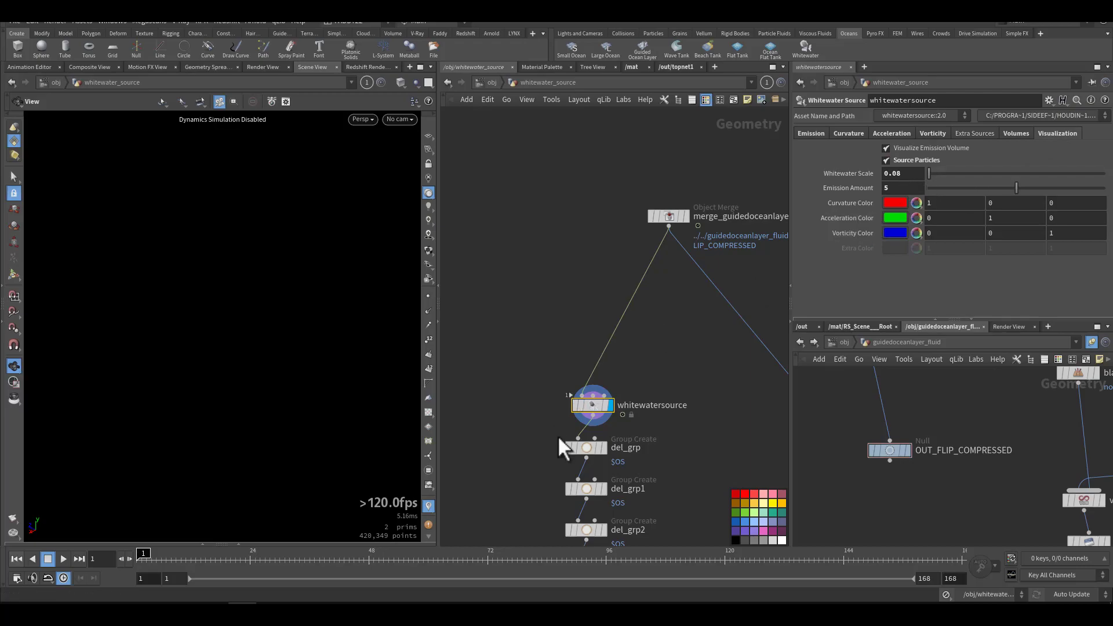
Step: Display the SLOW_whitewatersource_cache1 node below blast1 and view the cached emission at frame 27
middle_drag(509, 480, 523, 344)
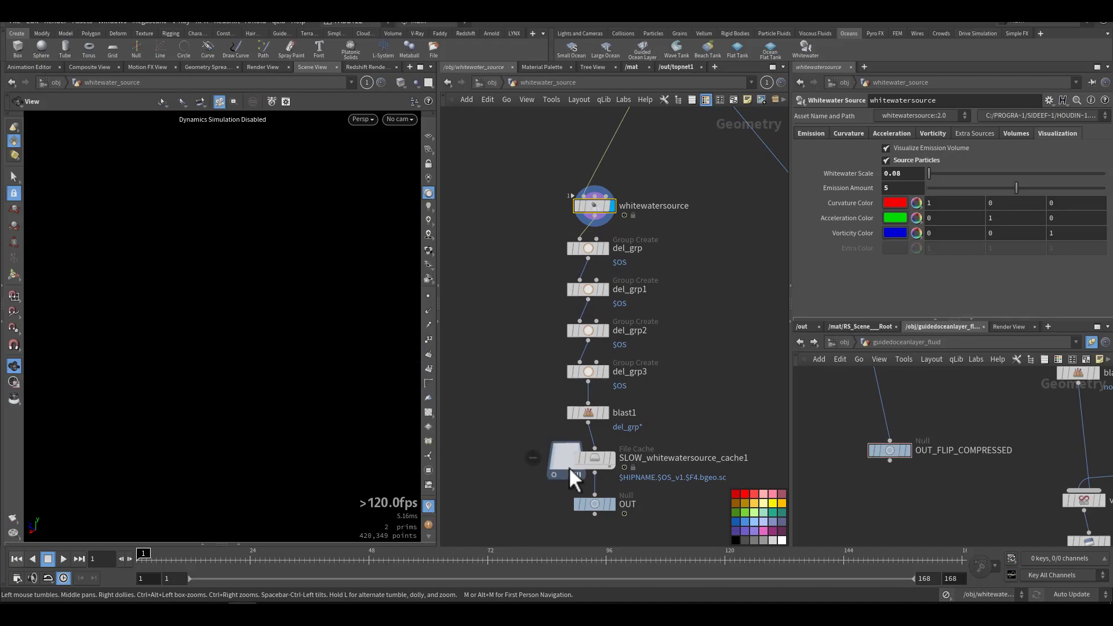
click(601, 458)
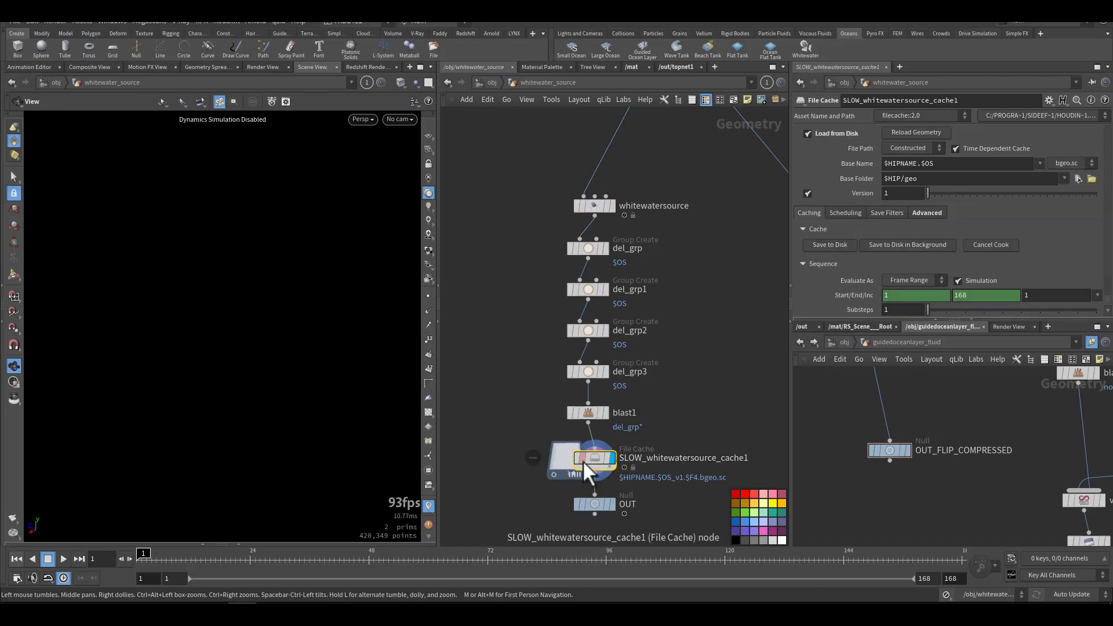
click(265, 559)
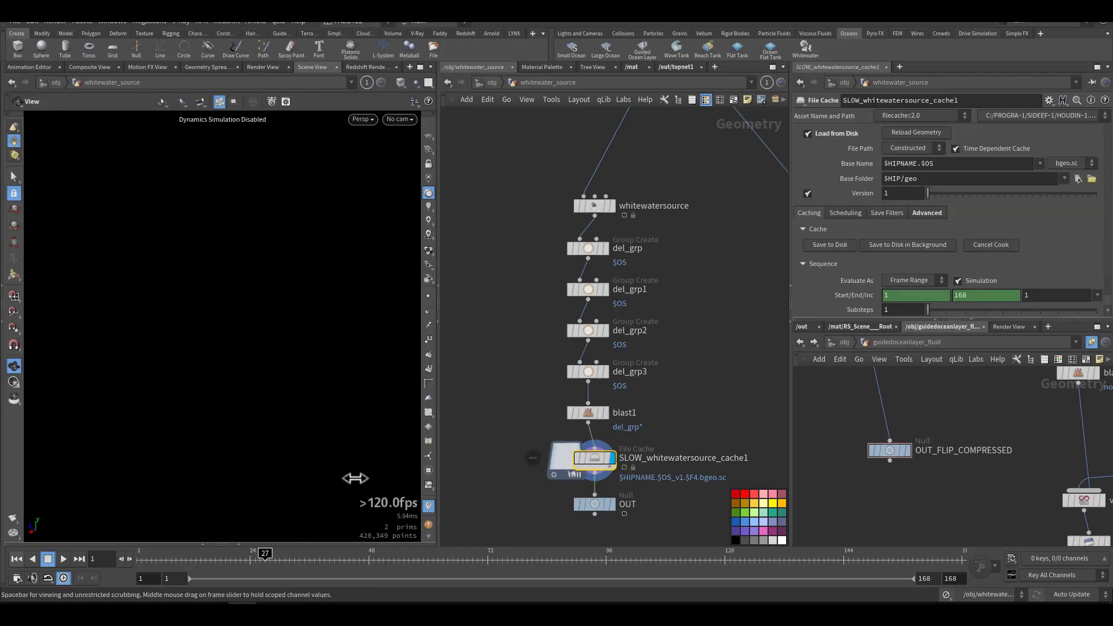
drag(325, 415, 330, 521)
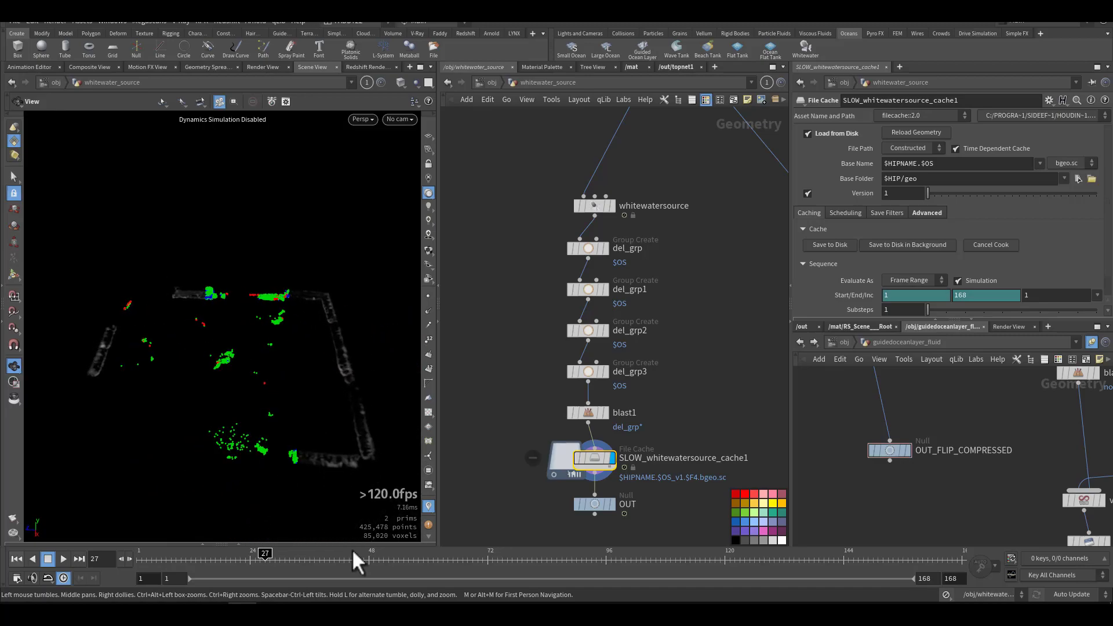
Step: Examine the cached whitewater emission at frames 52 and 72 from several angles and return the timeline to frame 1
click(386, 558)
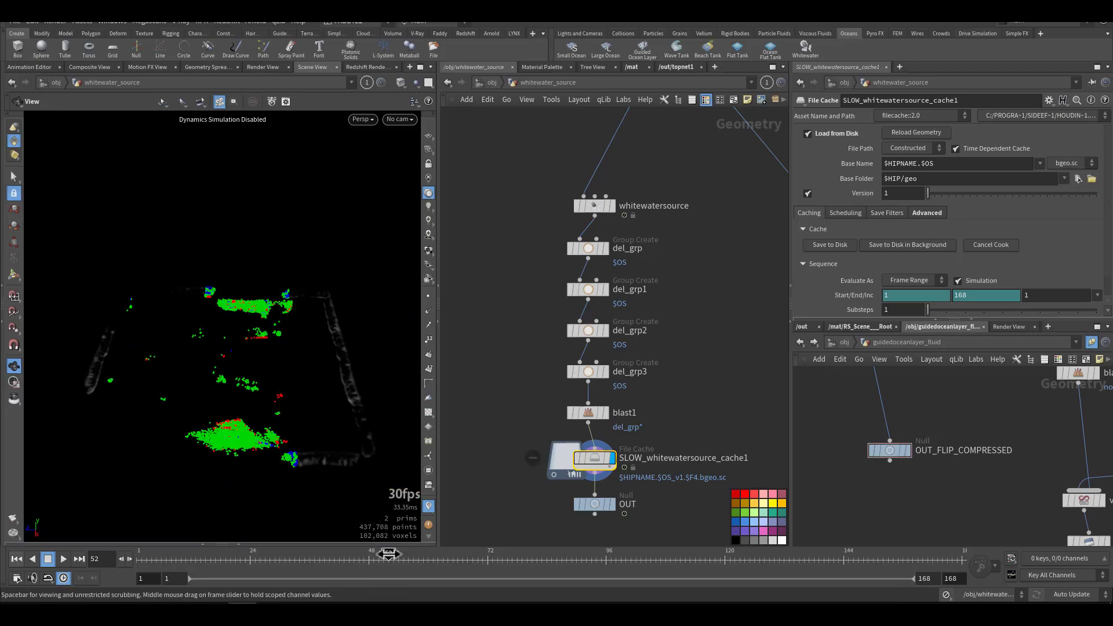
click(486, 558)
drag(224, 442, 315, 428)
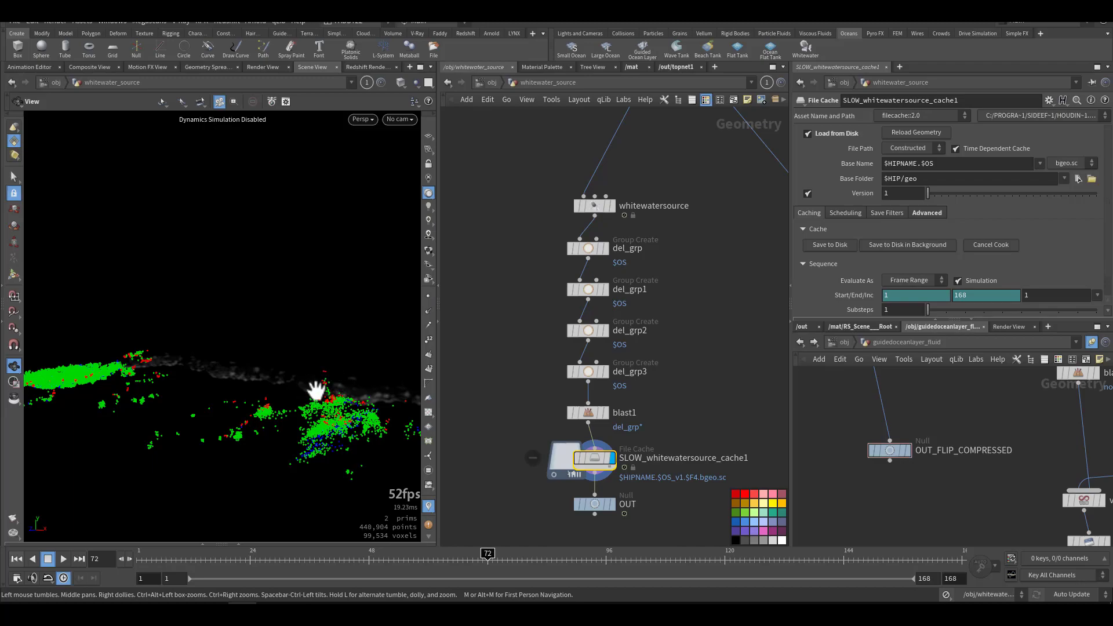
drag(323, 452, 256, 390)
middle_drag(256, 390, 330, 381)
drag(192, 385, 279, 389)
drag(179, 406, 252, 405)
middle_drag(211, 406, 300, 366)
drag(301, 366, 193, 378)
middle_drag(194, 378, 144, 390)
drag(144, 390, 268, 380)
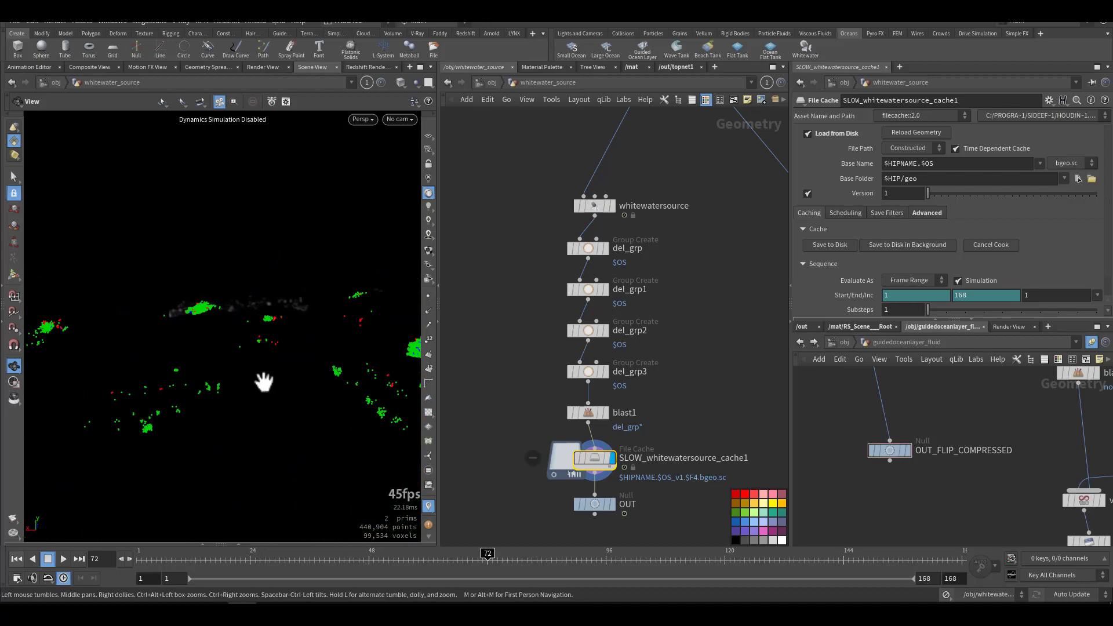
click(15, 559)
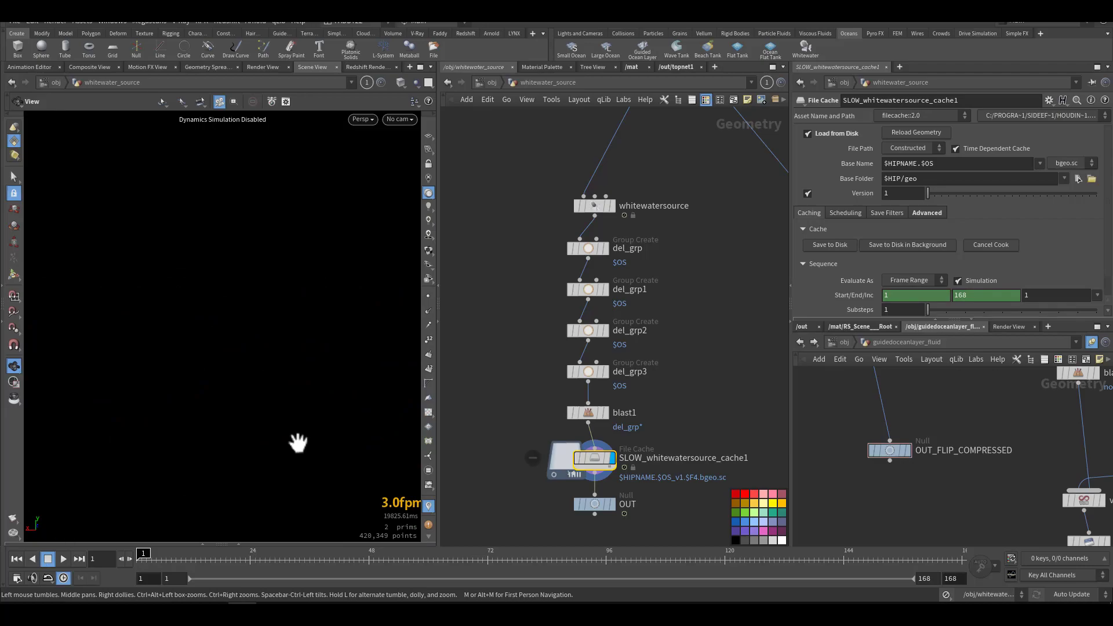
Step: Return to the object level and open the whitewater_sim DOP network
click(492, 83)
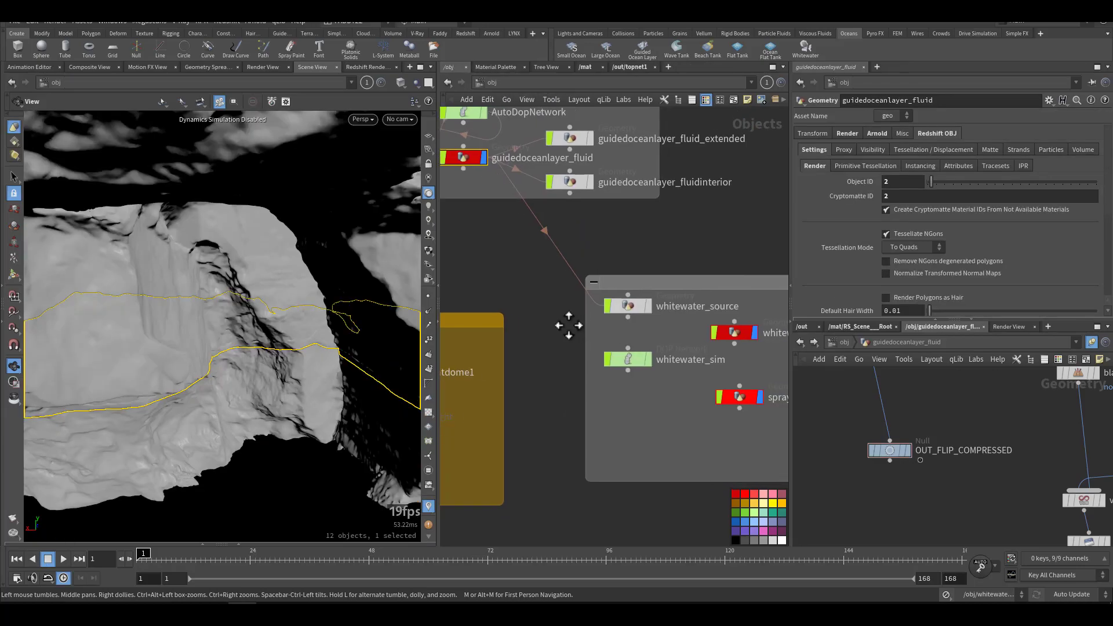
middle_drag(571, 324, 517, 268)
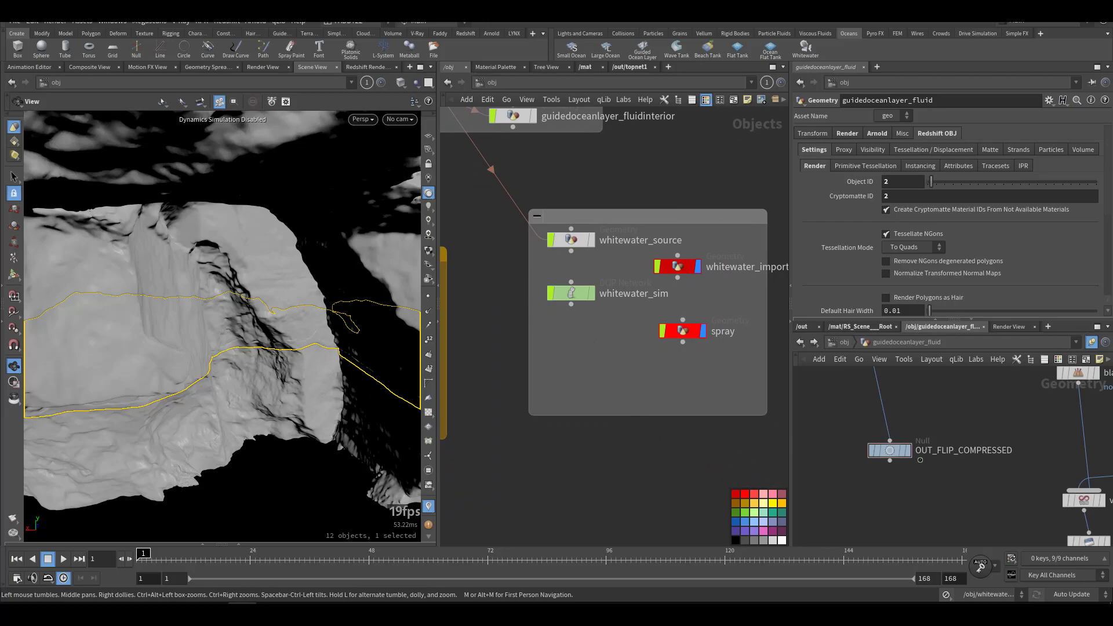
double_click(571, 294)
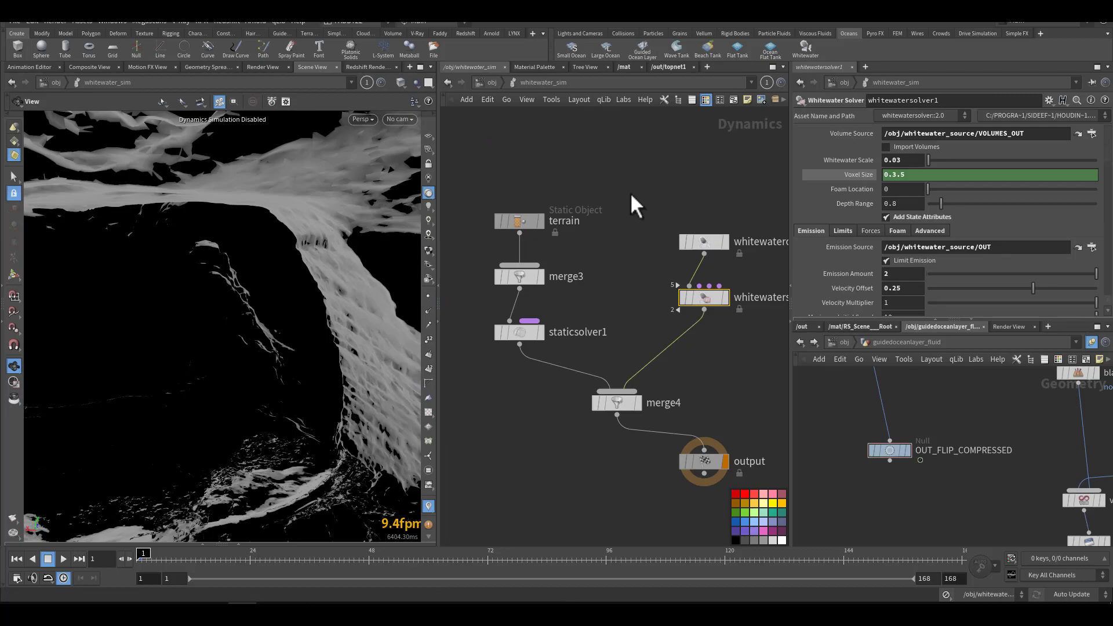
Step: Select the whitewaterobject1 node and review its Creation and Guides settings
middle_drag(613, 171, 654, 213)
drag(594, 277, 672, 246)
middle_drag(674, 246, 591, 237)
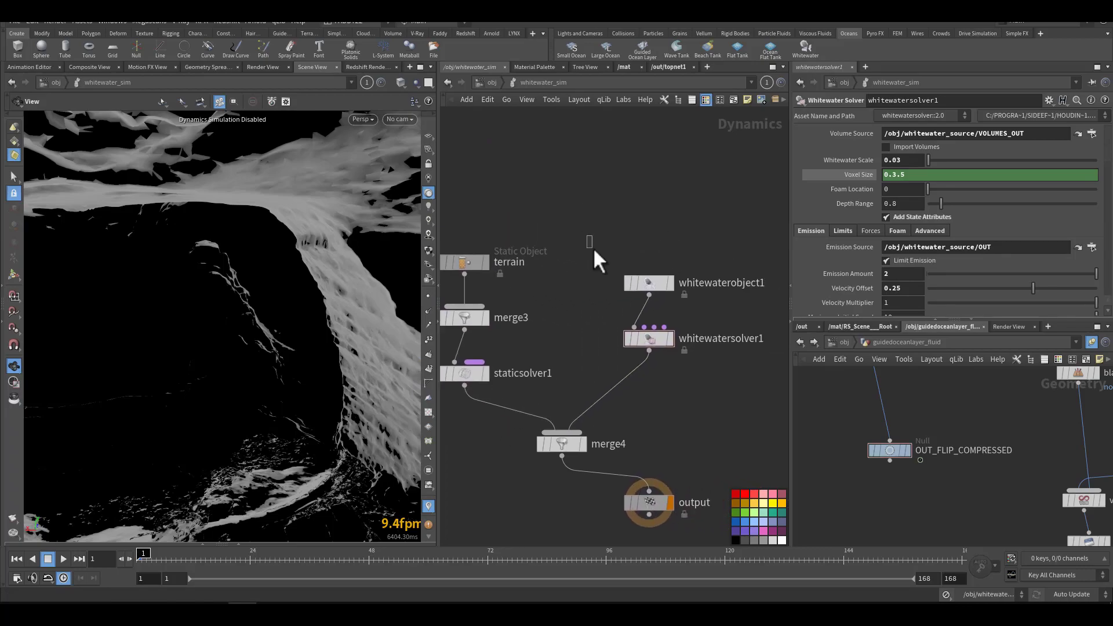
drag(701, 294, 706, 297)
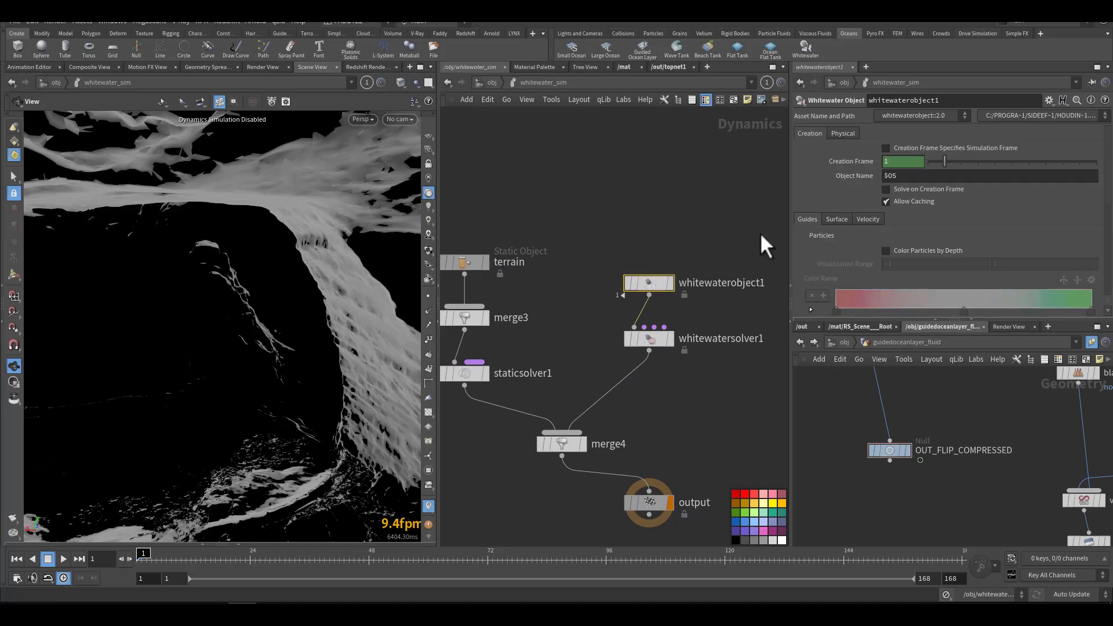
scroll(834, 238, down, 3)
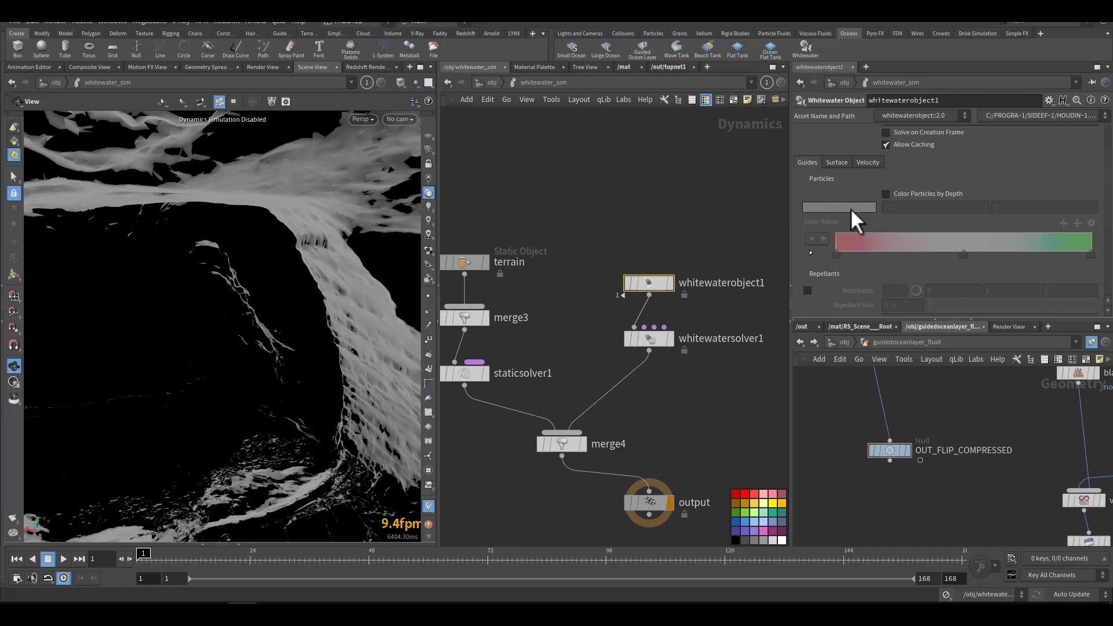
Step: Select whitewatersolver1 and set its Voxel Size to 0.35
drag(635, 337, 638, 339)
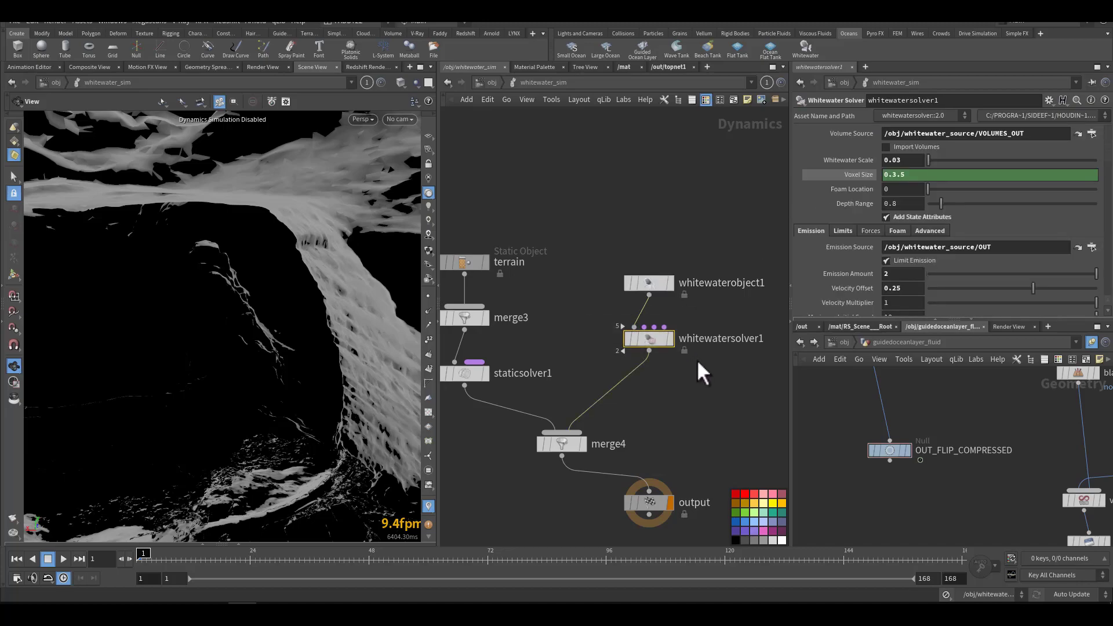
scroll(716, 356, up, 5)
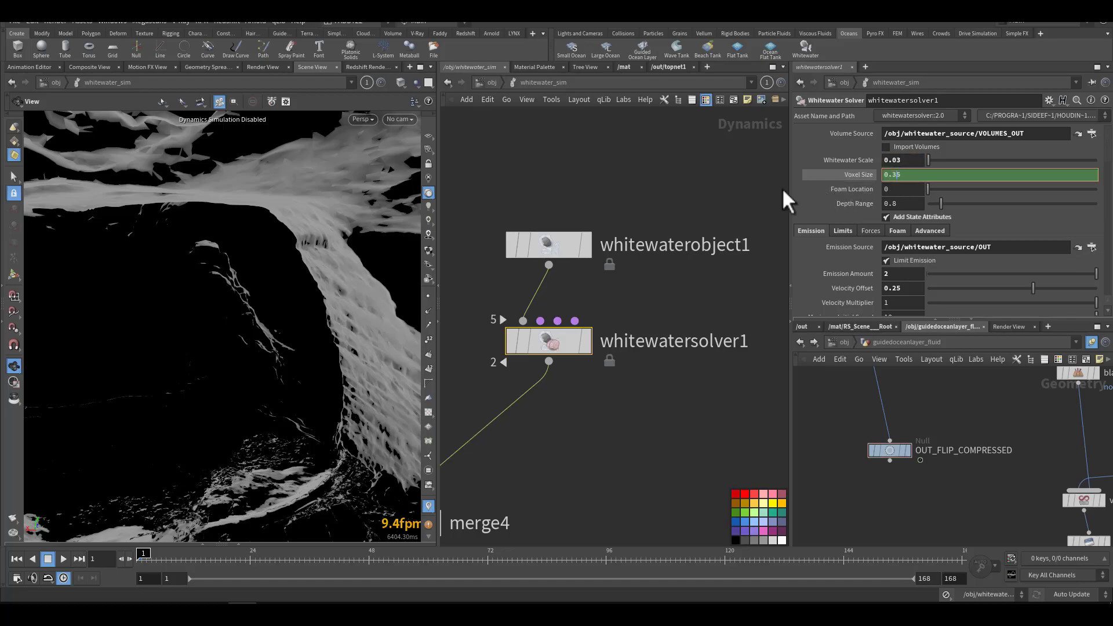
click(750, 179)
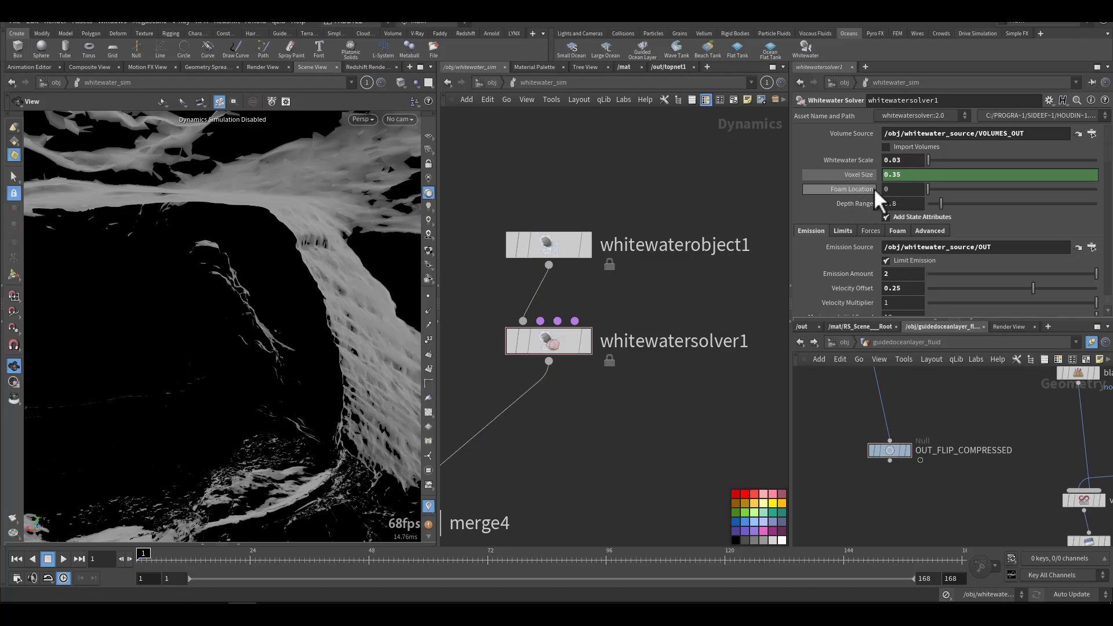
Step: Review whitewatersolver1's Emission settings, including Emission Amount, Velocity Offset, Lifespan, Aging Rates and Velocity Noise
scroll(817, 249, down, 2)
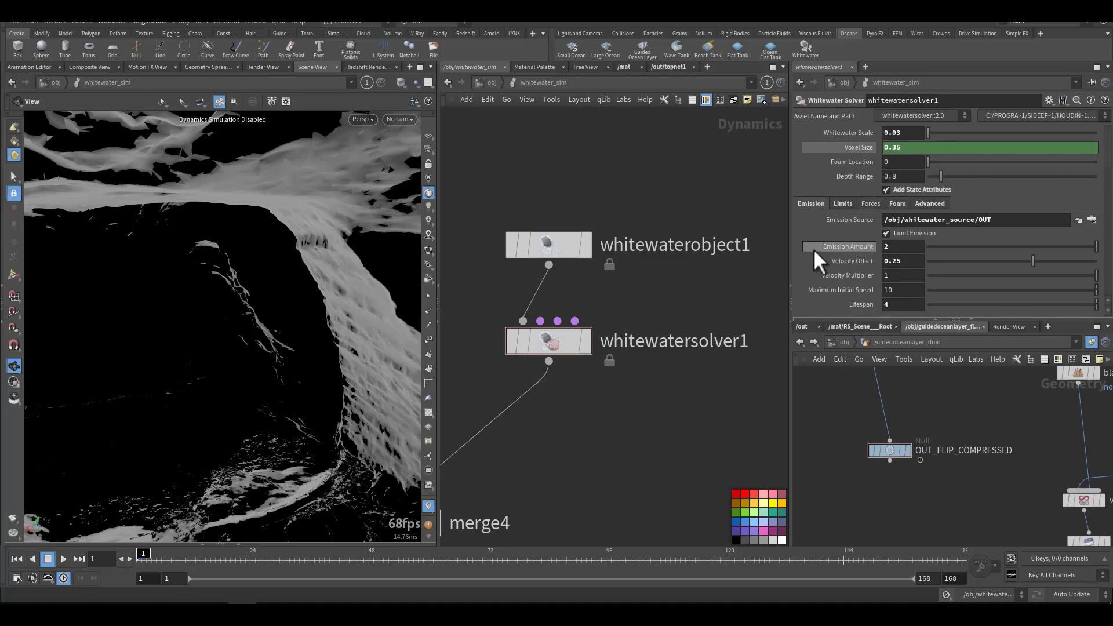
scroll(812, 253, down, 4)
click(892, 192)
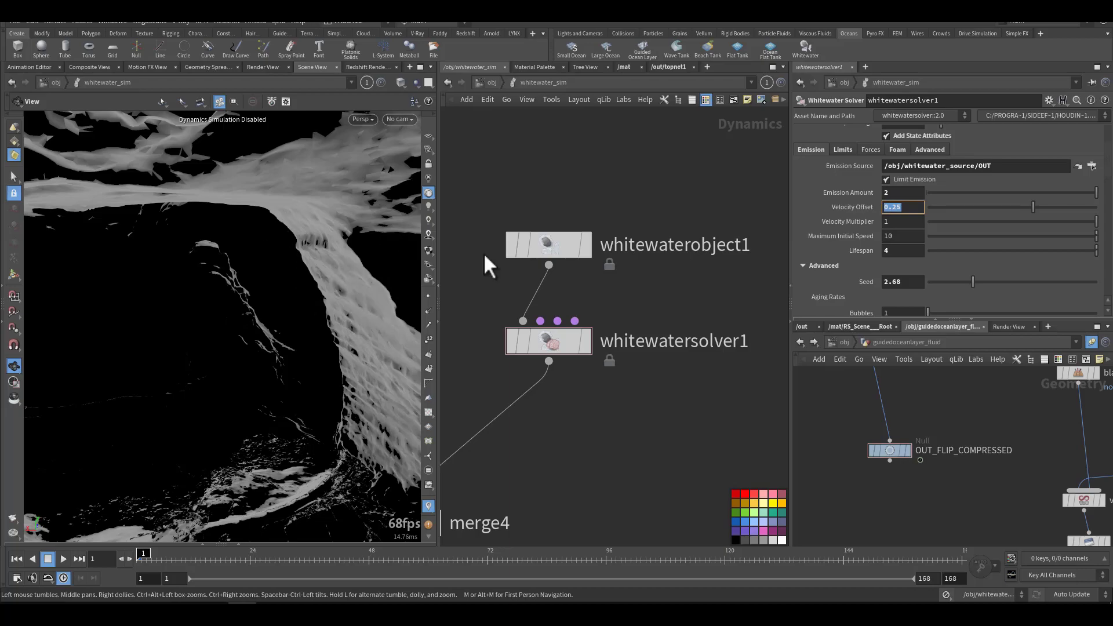
click(909, 250)
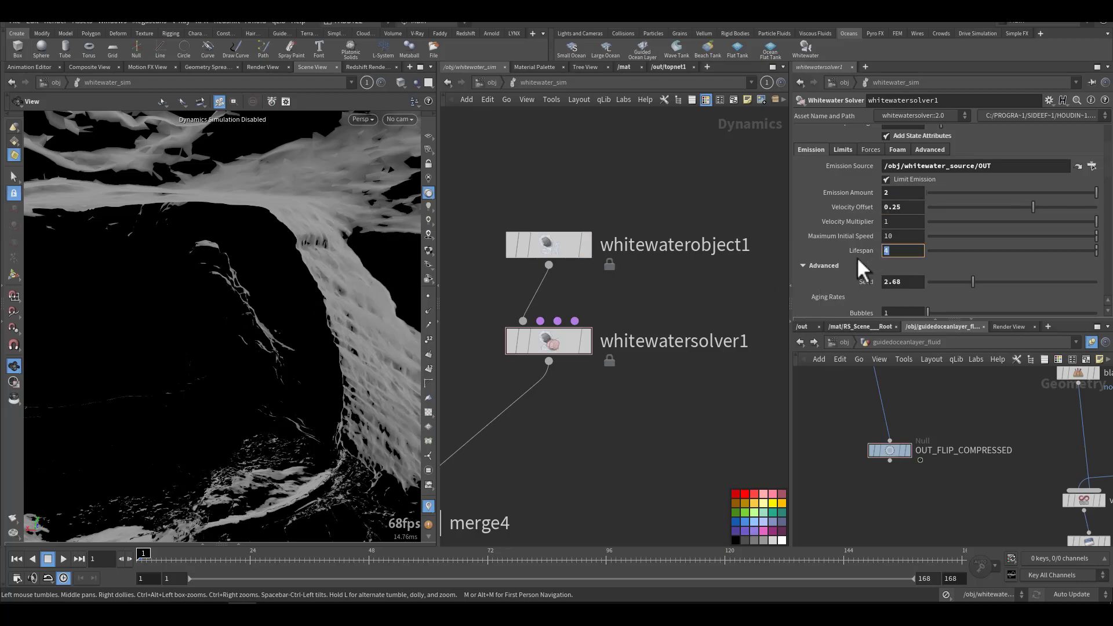
scroll(856, 261, down, 1)
scroll(854, 263, down, 2)
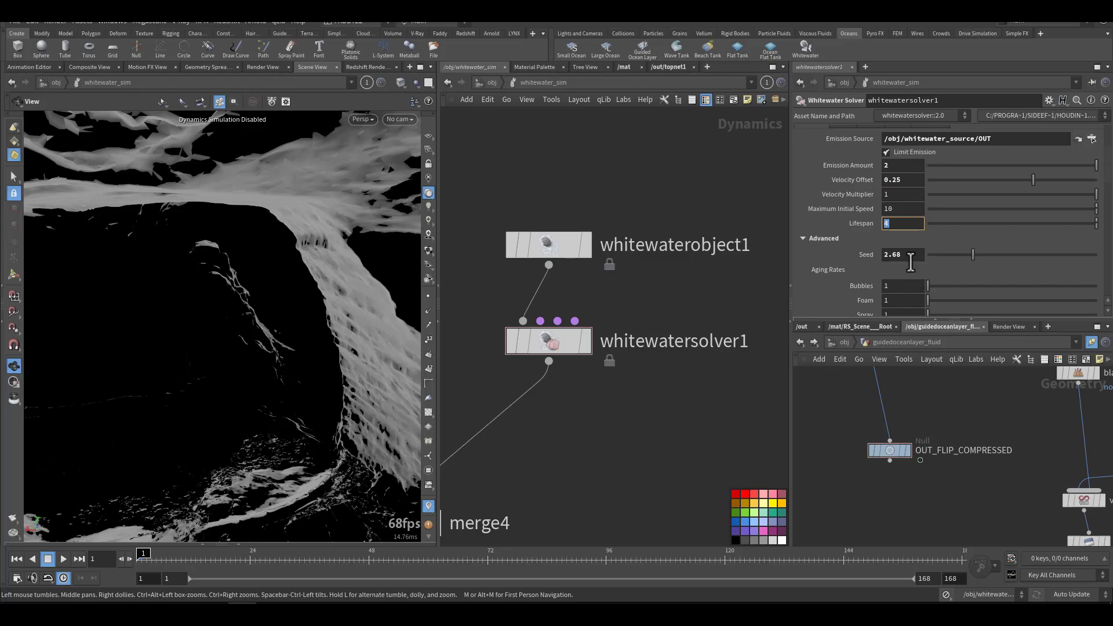
scroll(844, 281, down, 3)
scroll(846, 282, down, 4)
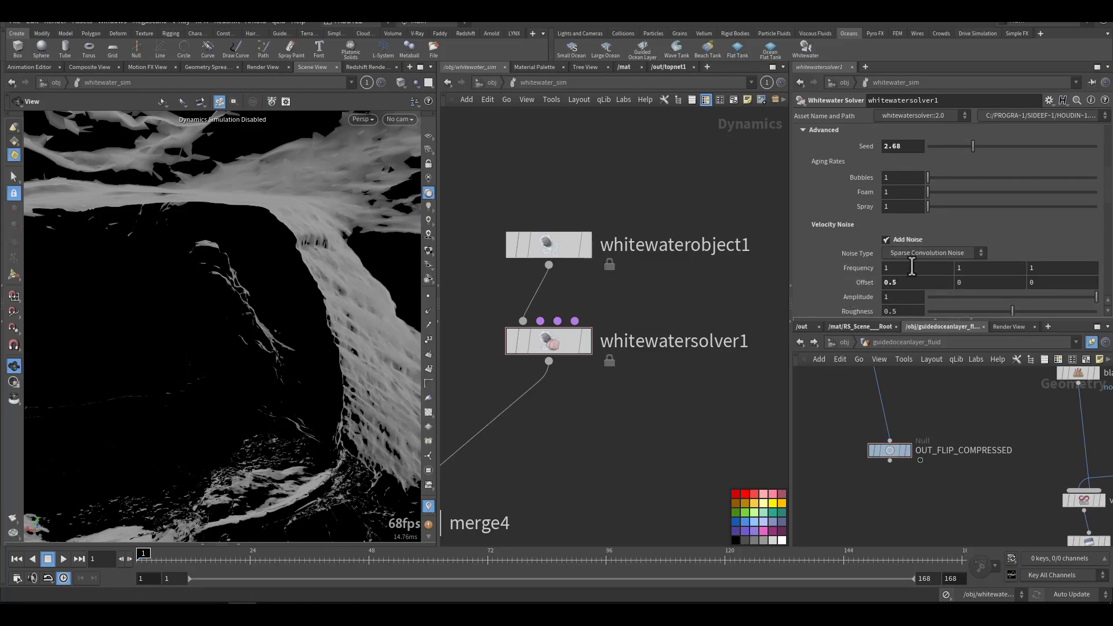
scroll(862, 282, up, 12)
scroll(850, 266, up, 1)
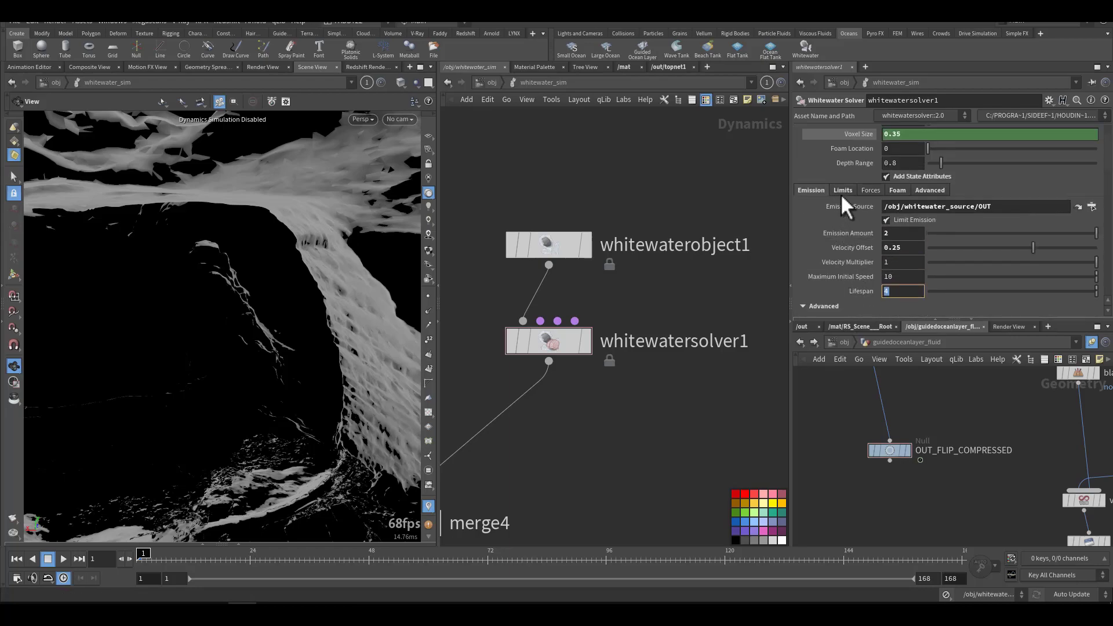
Step: Review whitewatersolver1's Foam settings, covering Erosion, Repellants and the advanced repellant options
click(897, 190)
scroll(839, 262, down, 5)
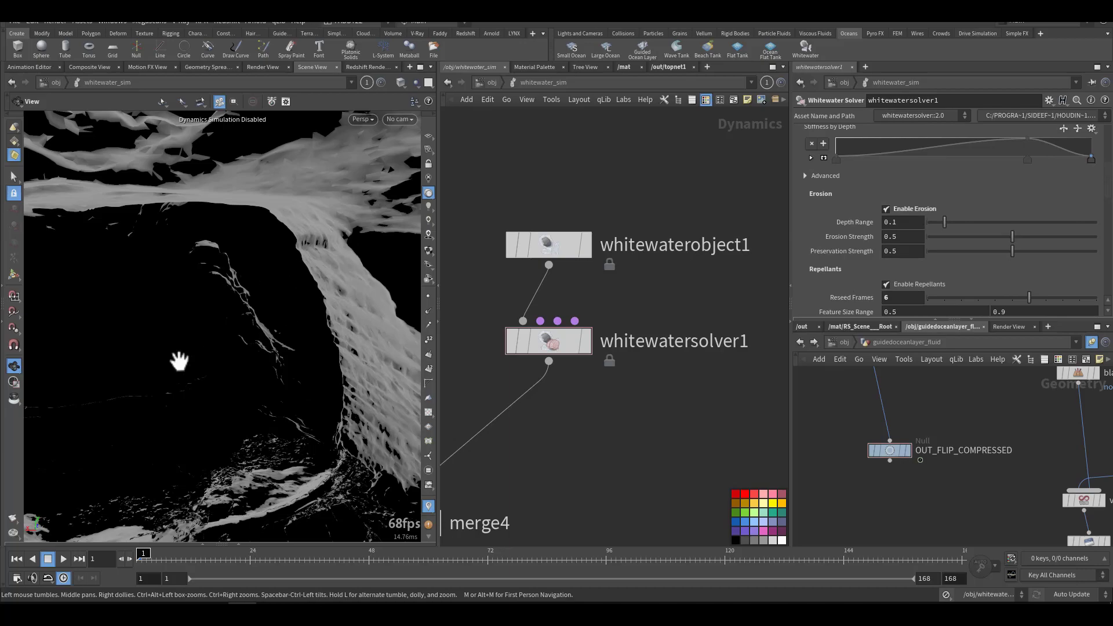
scroll(839, 289, down, 1)
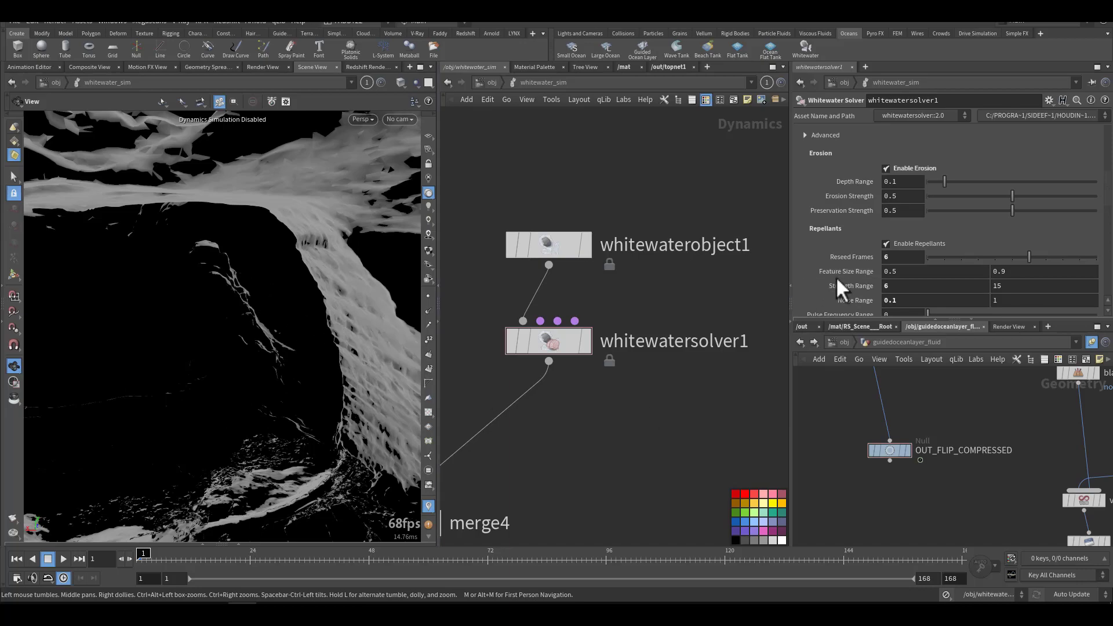
scroll(828, 275, down, 6)
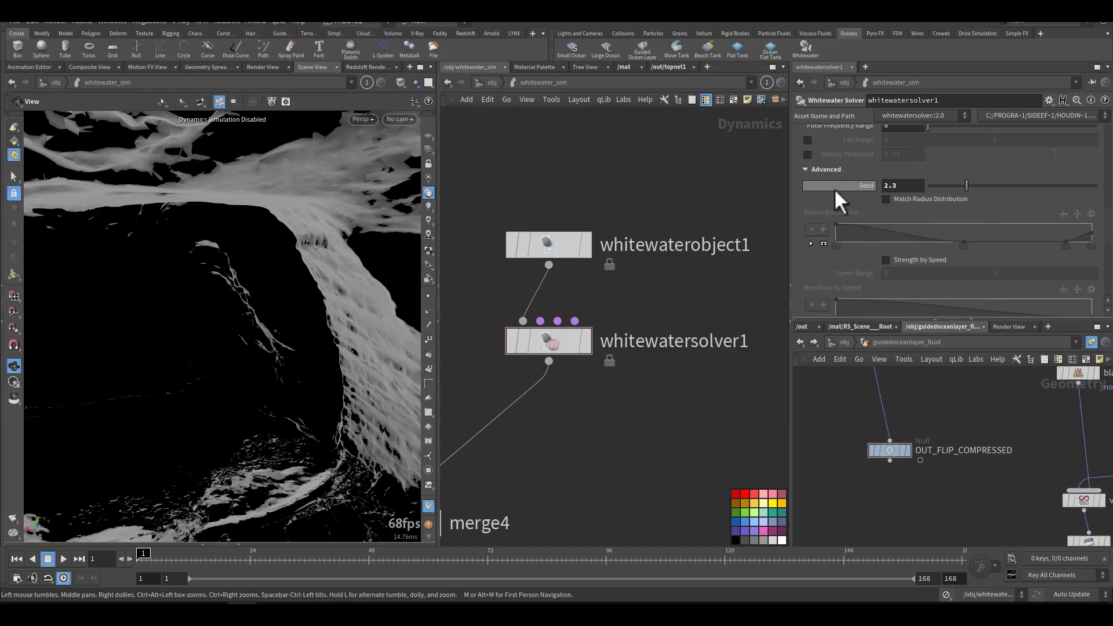
middle_drag(639, 323, 710, 275)
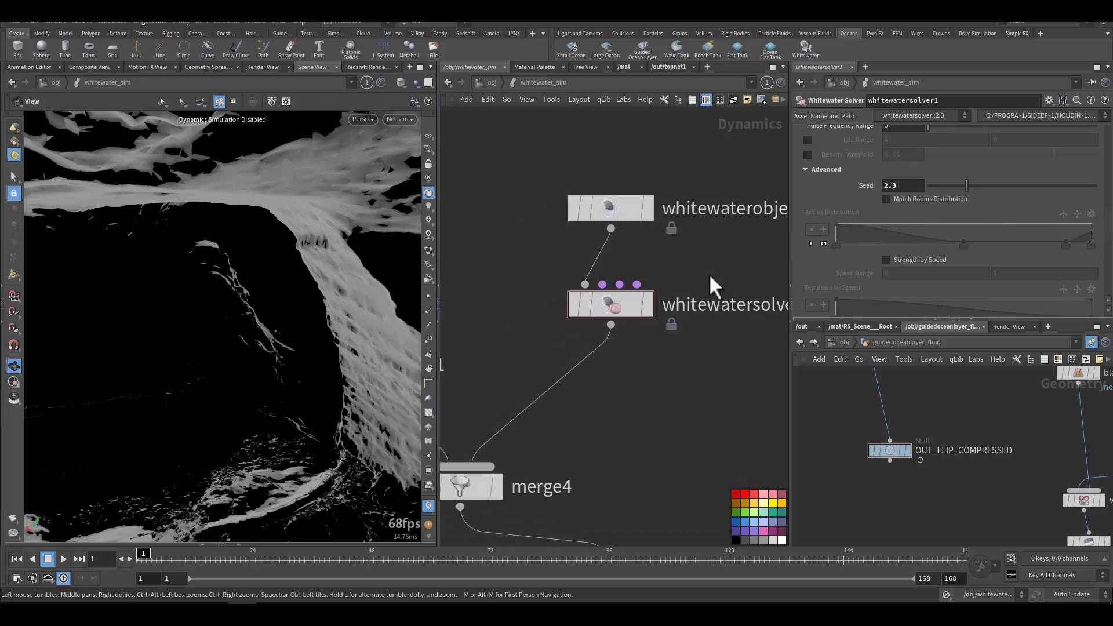
Step: Return to the object level and open the whitewater_import geometry network
click(491, 86)
middle_drag(583, 367, 546, 364)
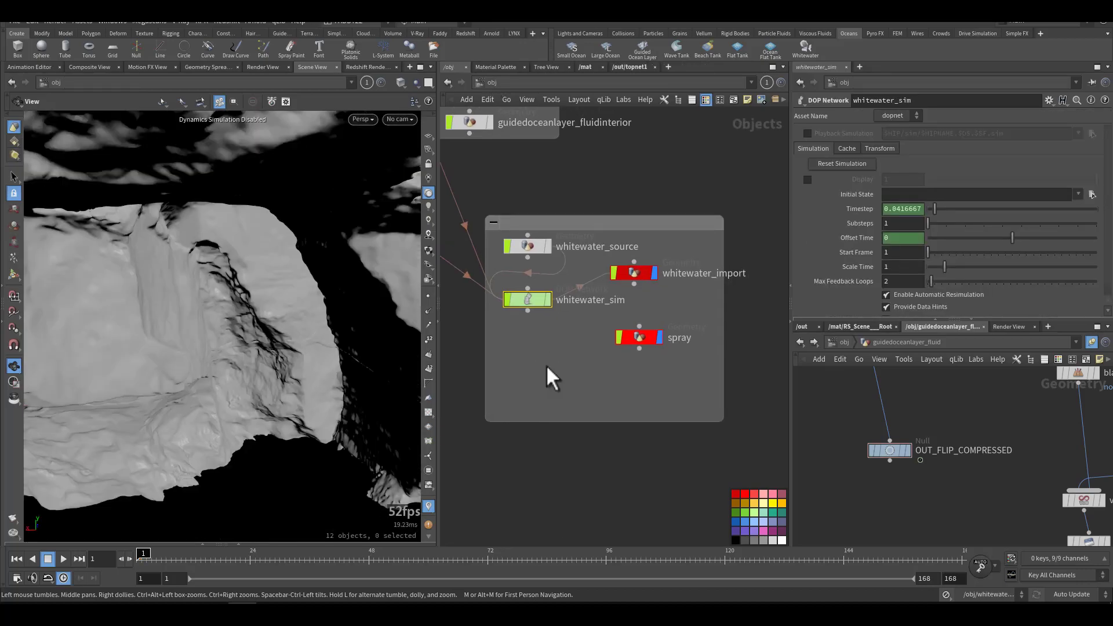
click(640, 272)
double_click(640, 271)
scroll(635, 313, up, 5)
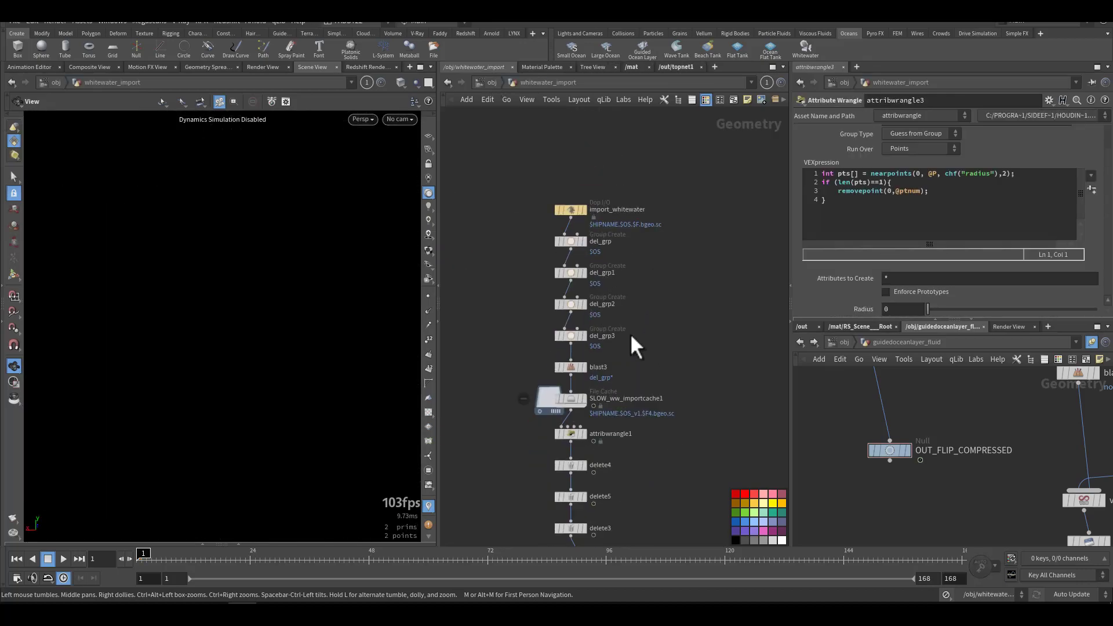
Step: Display the SLOW_ww_importcache1 node below blast3 and view the cached whitewater particles at frame 6
middle_drag(625, 335, 684, 329)
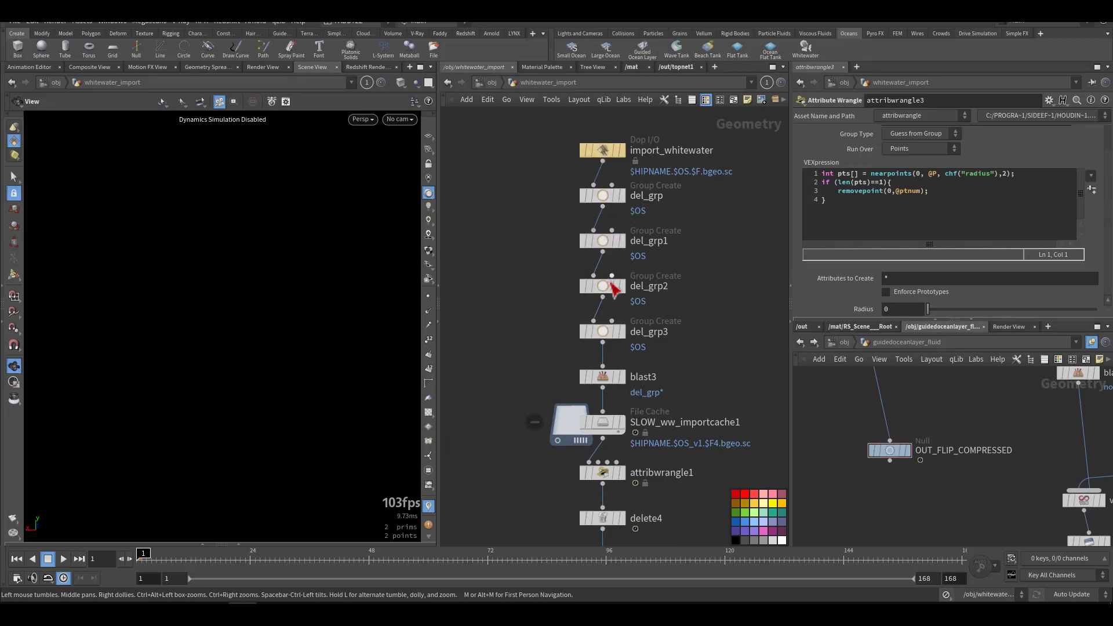
click(621, 419)
click(161, 555)
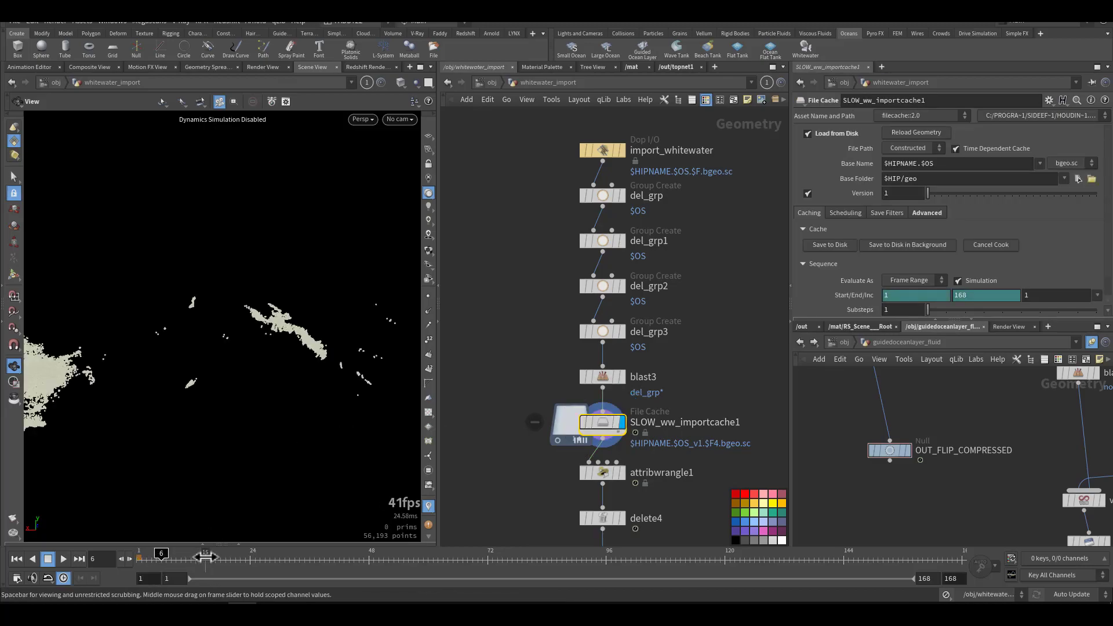
right_drag(251, 407, 127, 454)
middle_drag(161, 421, 135, 403)
drag(135, 404, 186, 396)
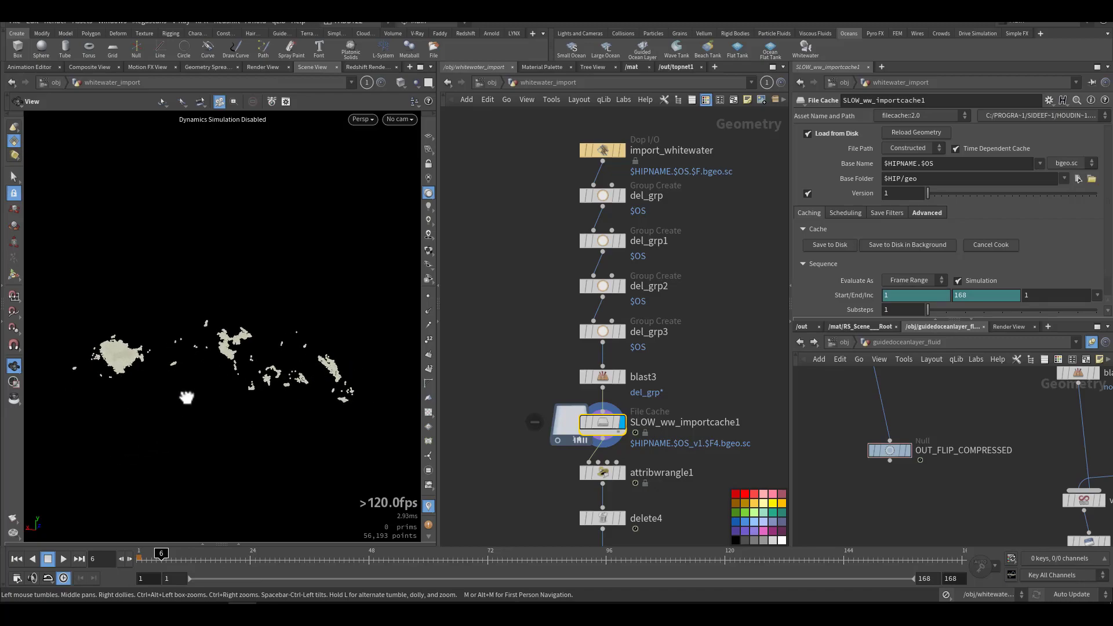
Step: Display attribwrangle1 to color the particles by spray, foam and bubble, and view them at frame 82
click(500, 435)
middle_drag(503, 439, 520, 366)
mouse_move(626, 412)
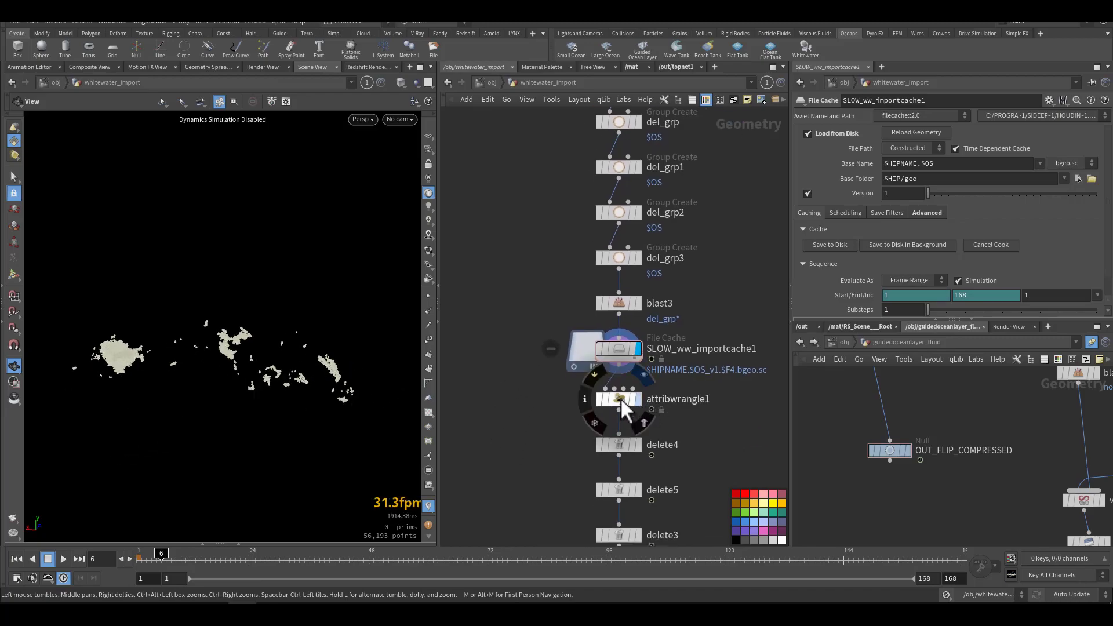
key(r)
click(622, 401)
drag(684, 377, 495, 409)
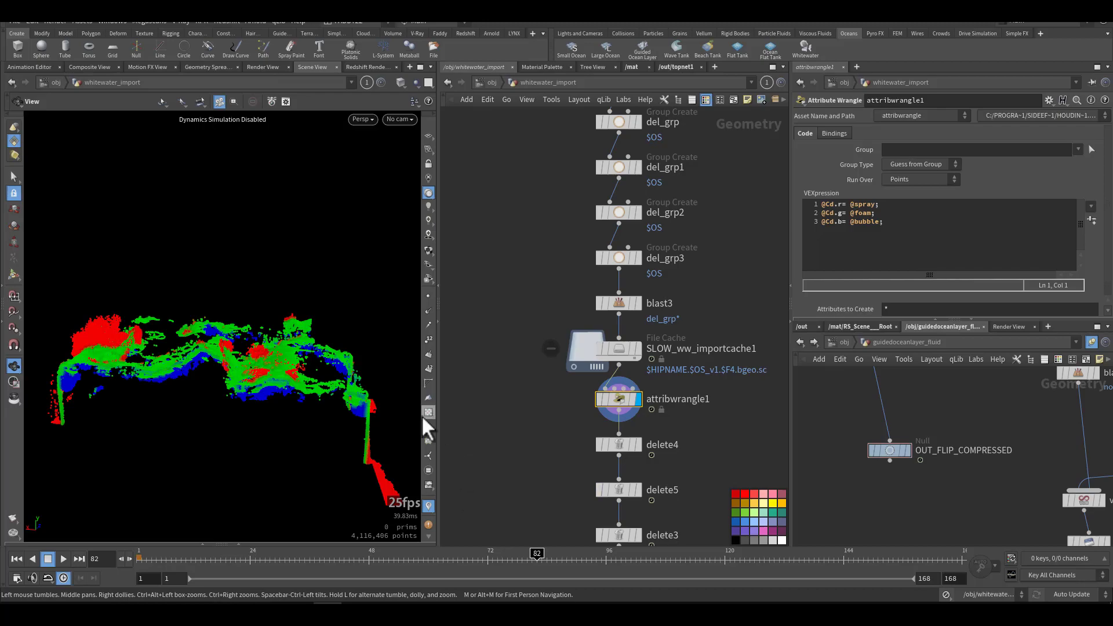
Step: Examine the colored spray, foam and bubble particles at frame 82 from several angles and locate the delete nodes below attribwrangle1
drag(171, 431, 288, 392)
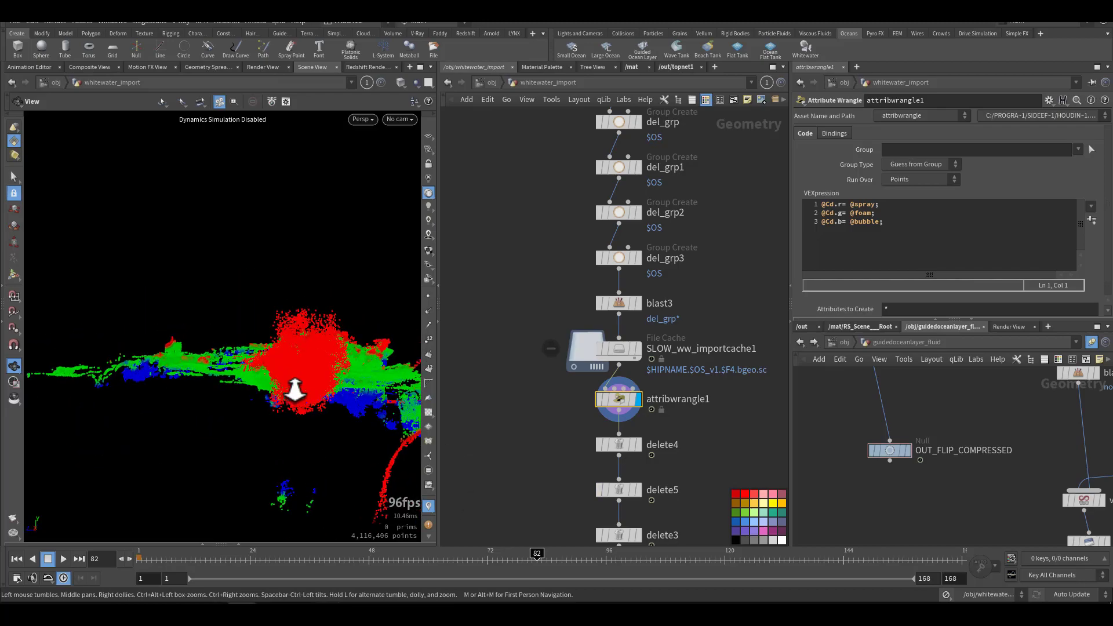
right_drag(289, 390, 332, 390)
drag(316, 340, 280, 390)
mouse_move(347, 414)
mouse_down()
mouse_move(322, 428)
mouse_move(348, 409)
mouse_up()
drag(197, 353, 245, 419)
drag(303, 291, 313, 452)
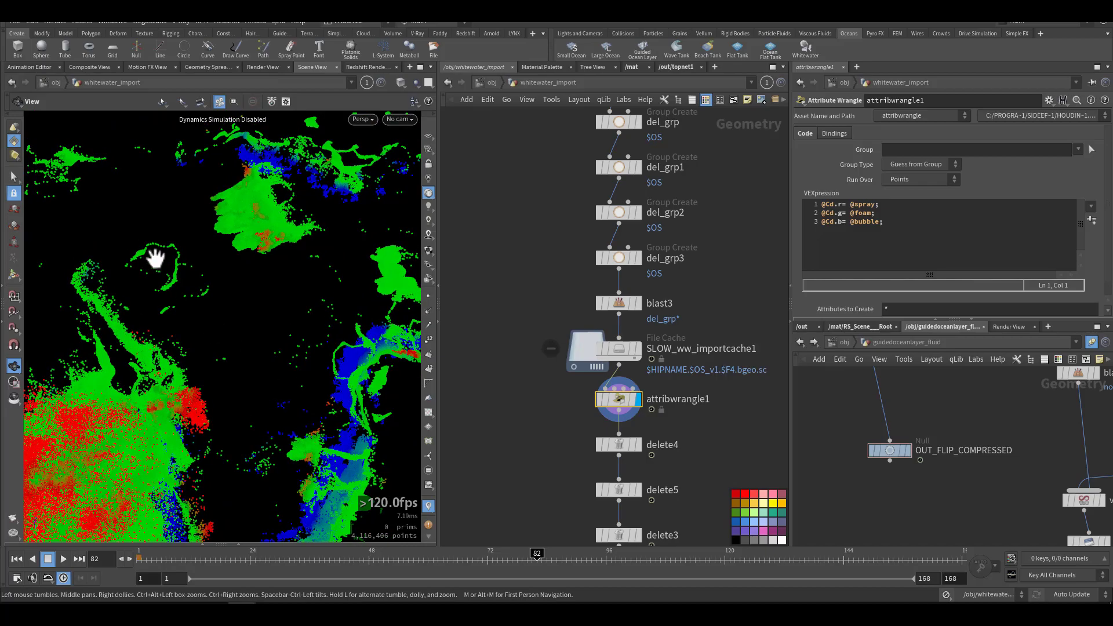
drag(423, 339, 182, 313)
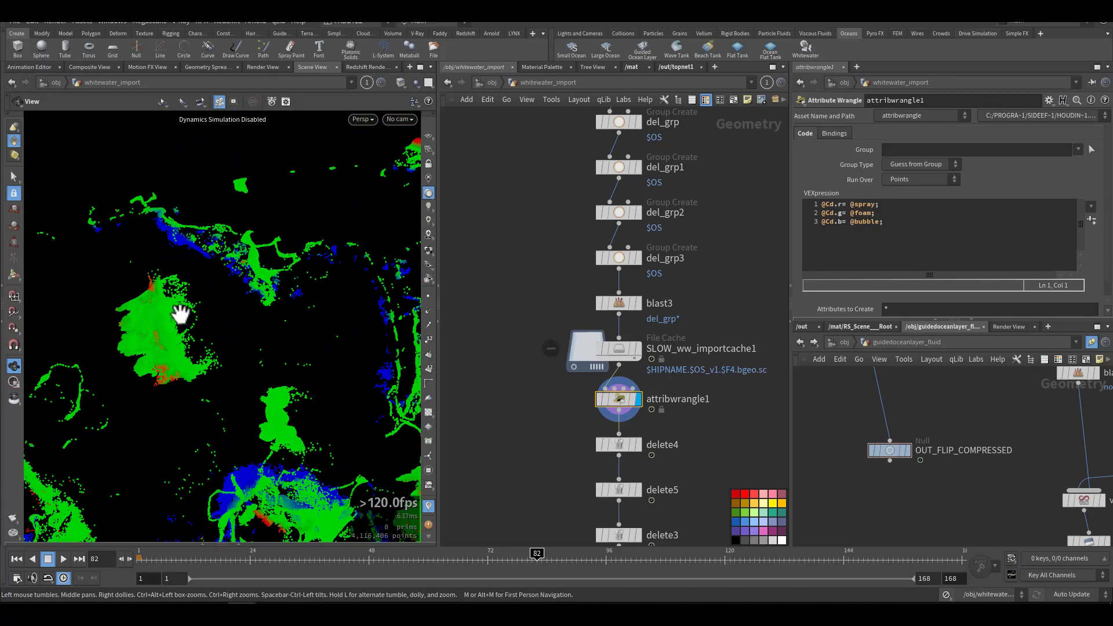
drag(218, 380, 226, 331)
middle_drag(492, 411, 468, 318)
scroll(278, 396, down, 5)
drag(279, 396, 251, 365)
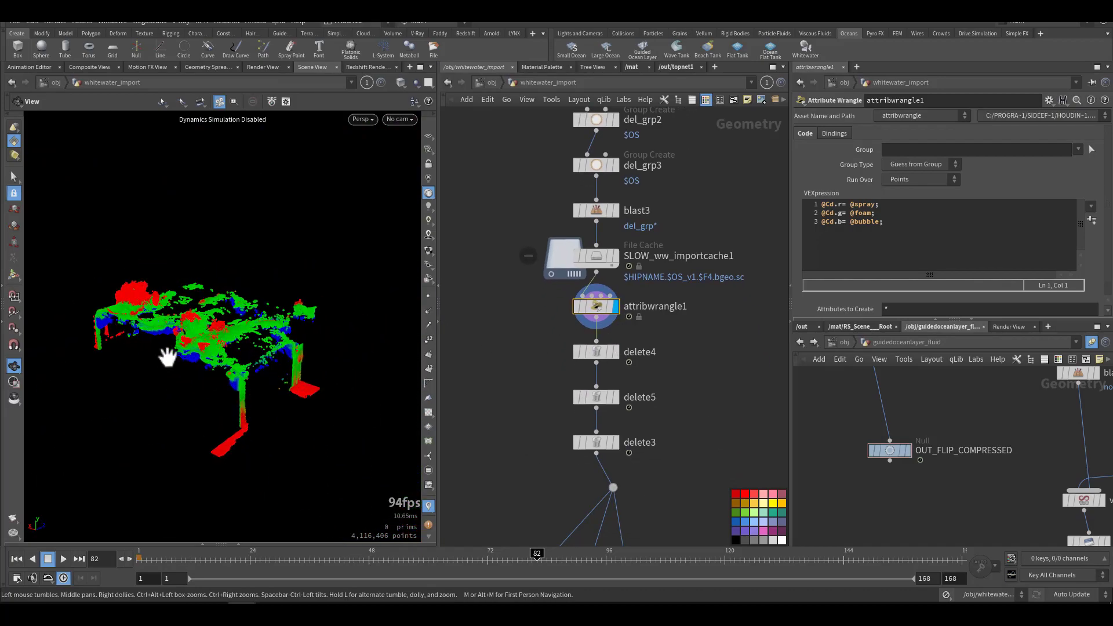
drag(164, 355, 441, 396)
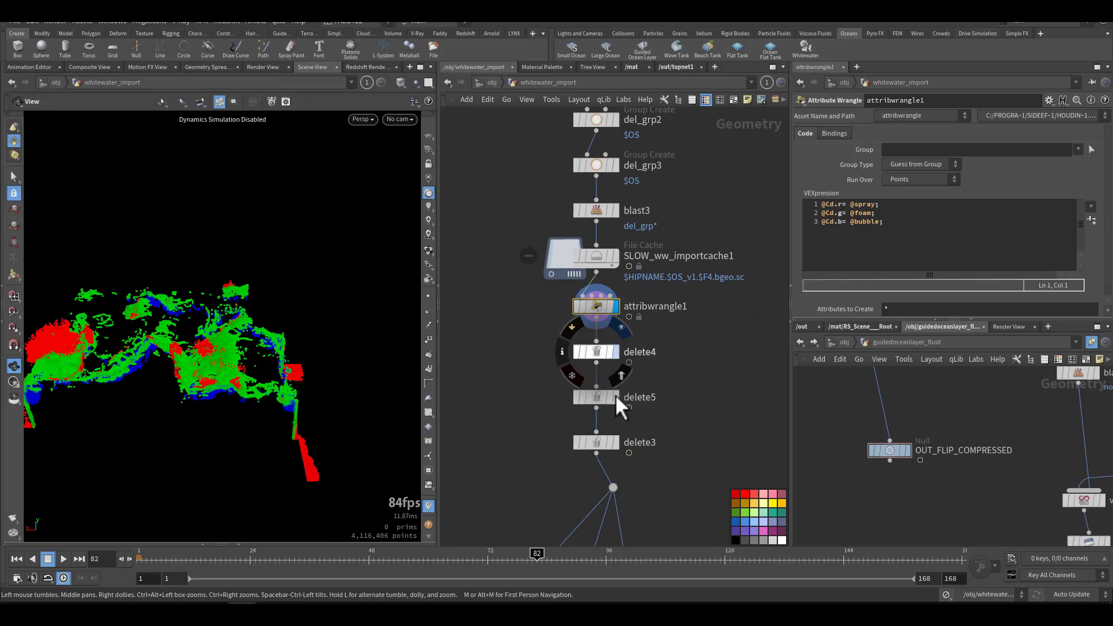
Step: Display delete3 below delete5 and examine the bounding-volume-trimmed whitewater particles up close, along with the node branches below it
click(615, 439)
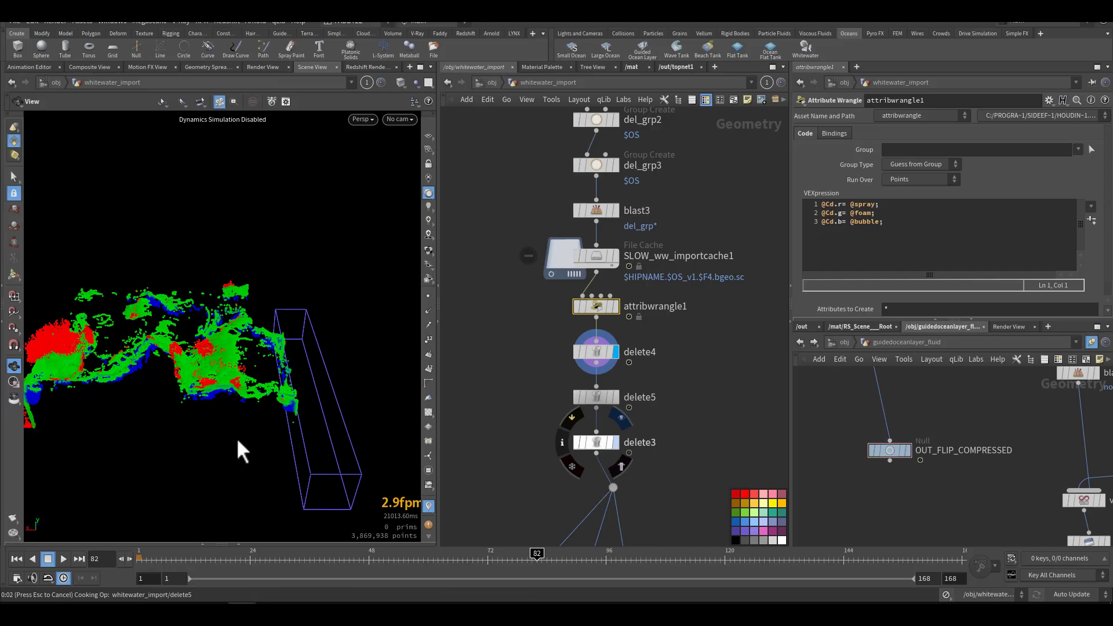
drag(205, 422, 313, 371)
drag(544, 424, 637, 469)
middle_drag(678, 400, 677, 330)
middle_drag(673, 400, 667, 314)
middle_drag(657, 419, 647, 368)
mouse_move(314, 367)
mouse_down()
mouse_move(238, 365)
mouse_move(297, 384)
mouse_move(307, 366)
mouse_up()
scroll(288, 372, up, 5)
mouse_move(315, 311)
mouse_down()
mouse_move(293, 328)
mouse_move(325, 310)
mouse_up()
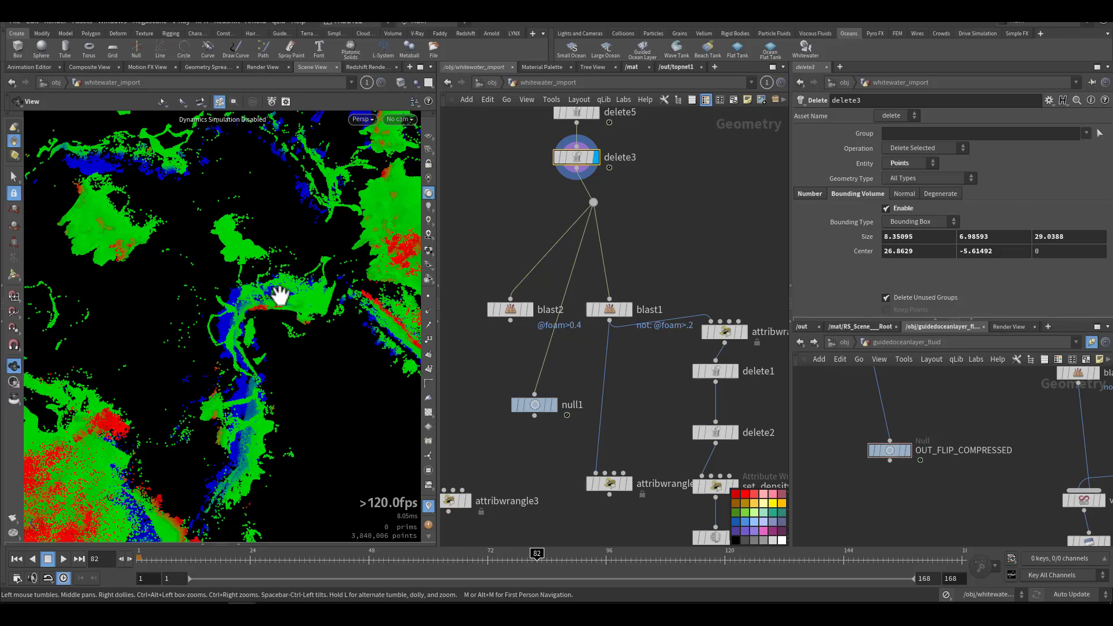
middle_drag(629, 412, 579, 425)
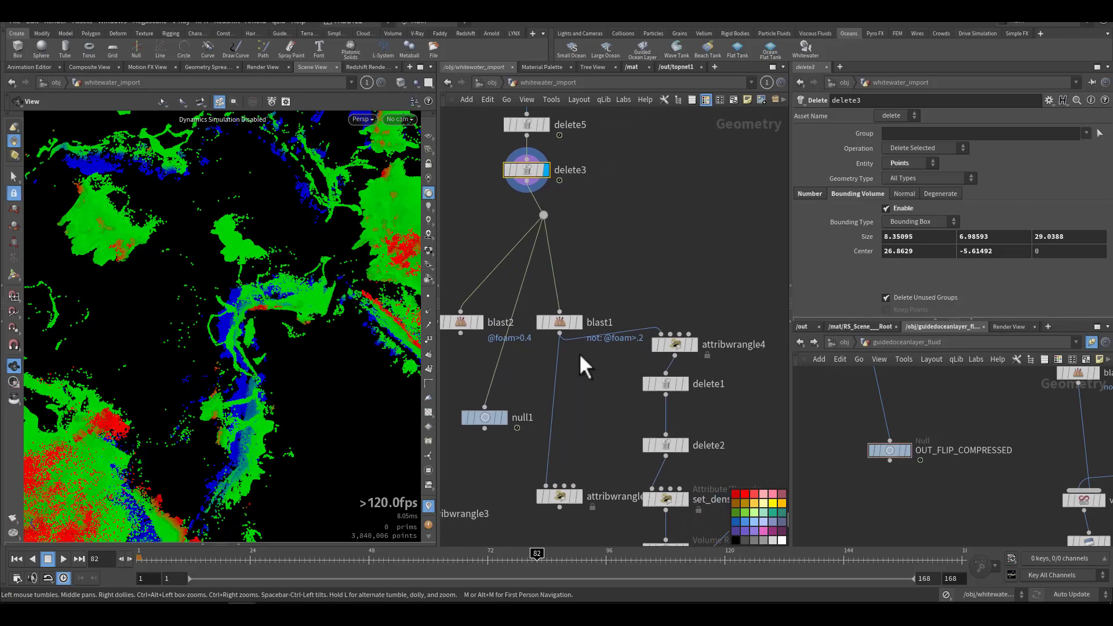
mouse_move(575, 323)
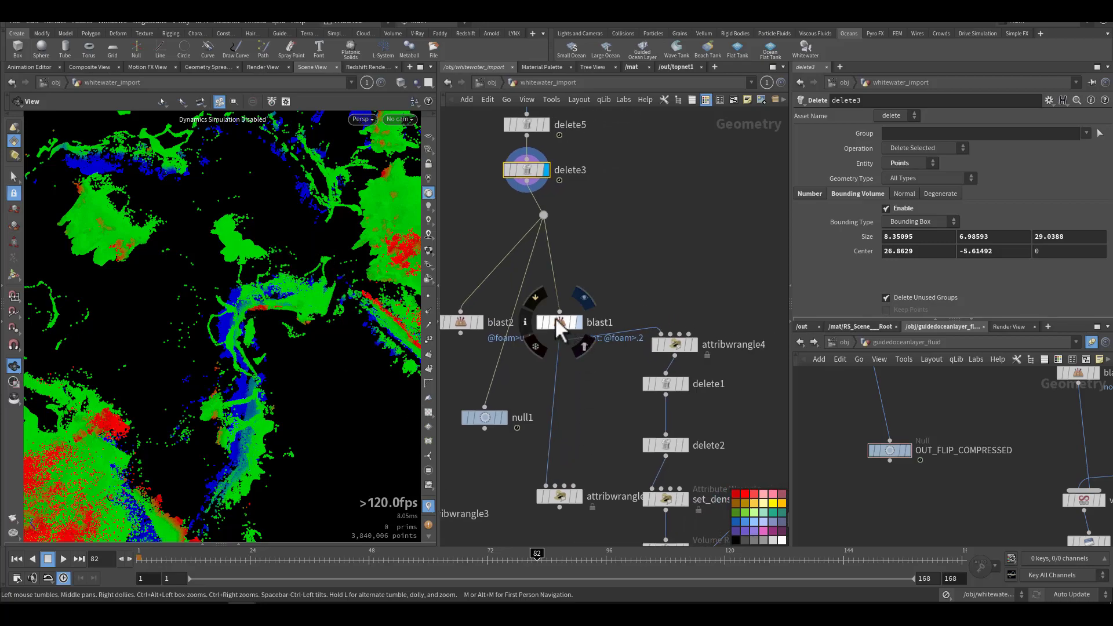
click(554, 317)
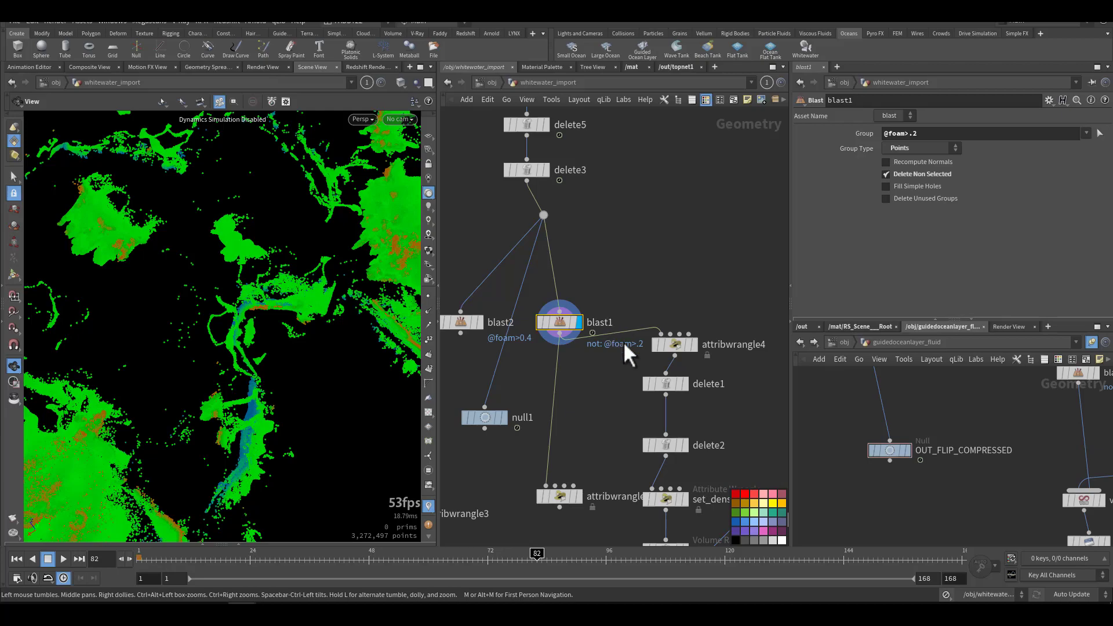
mouse_move(561, 329)
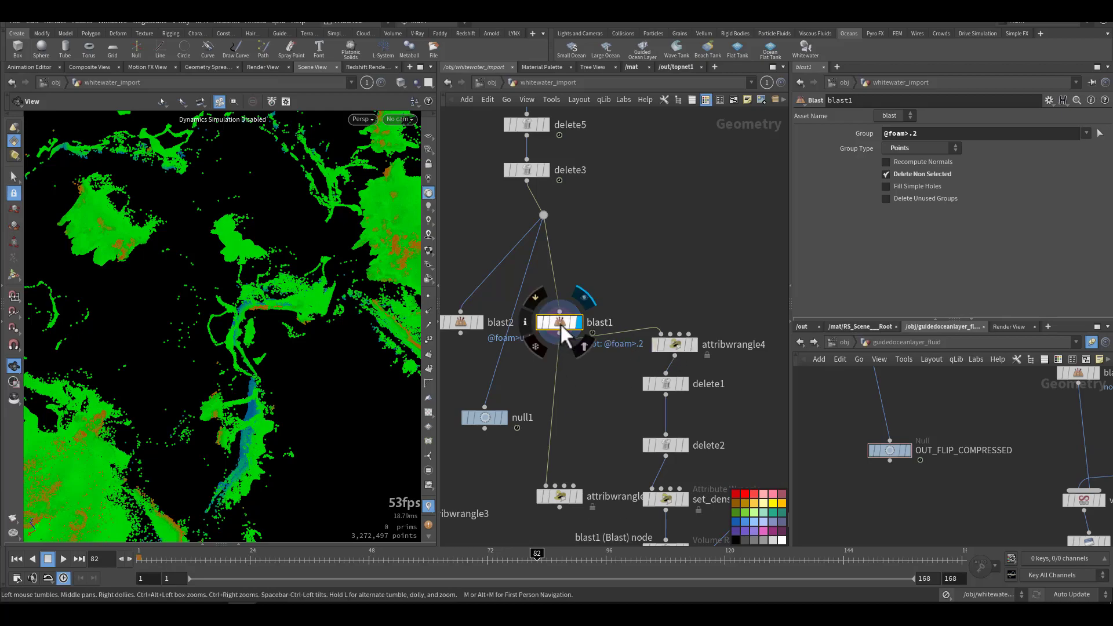
middle_click(559, 322)
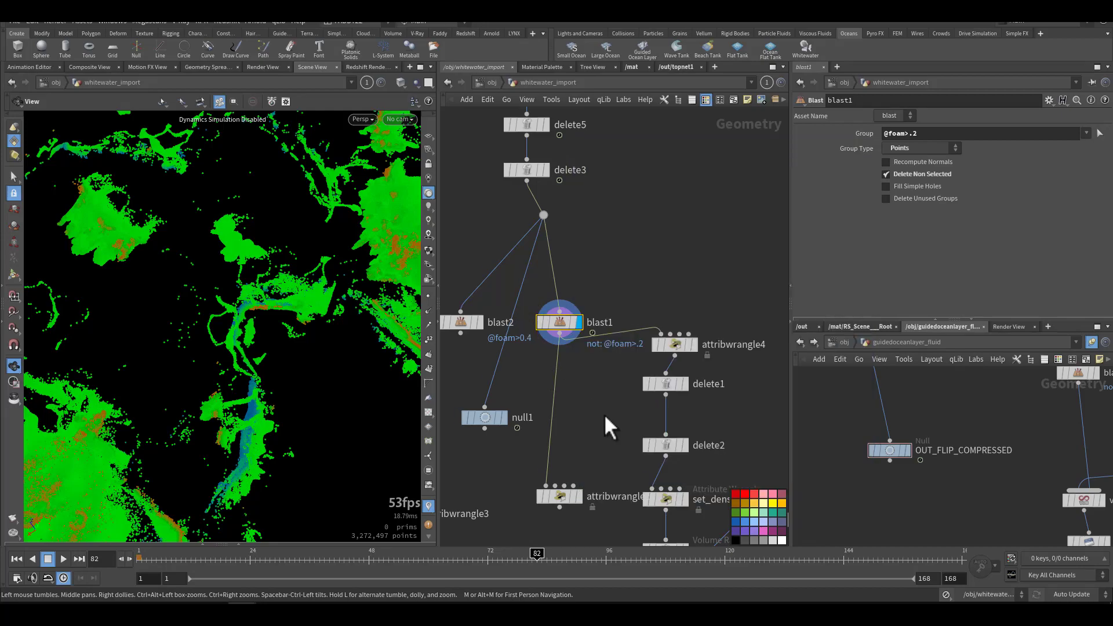
middle_drag(639, 385, 604, 354)
drag(307, 330, 137, 405)
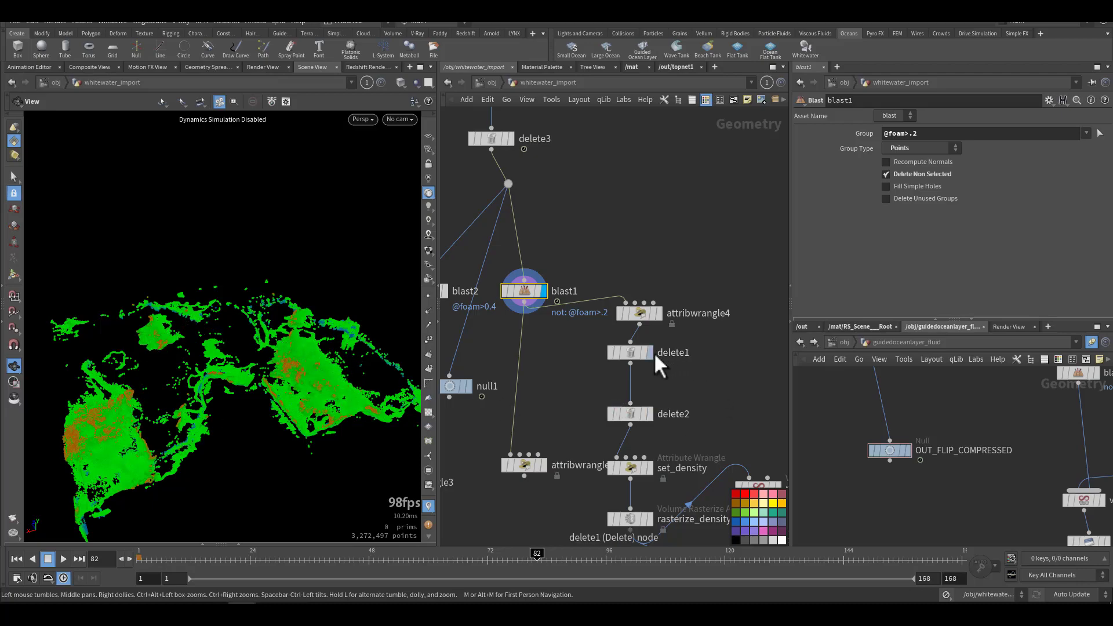
Step: Display delete1 below attribwrangle4 with its bounding box, and follow the branch down to the set_density and volume cache nodes
mouse_move(650, 354)
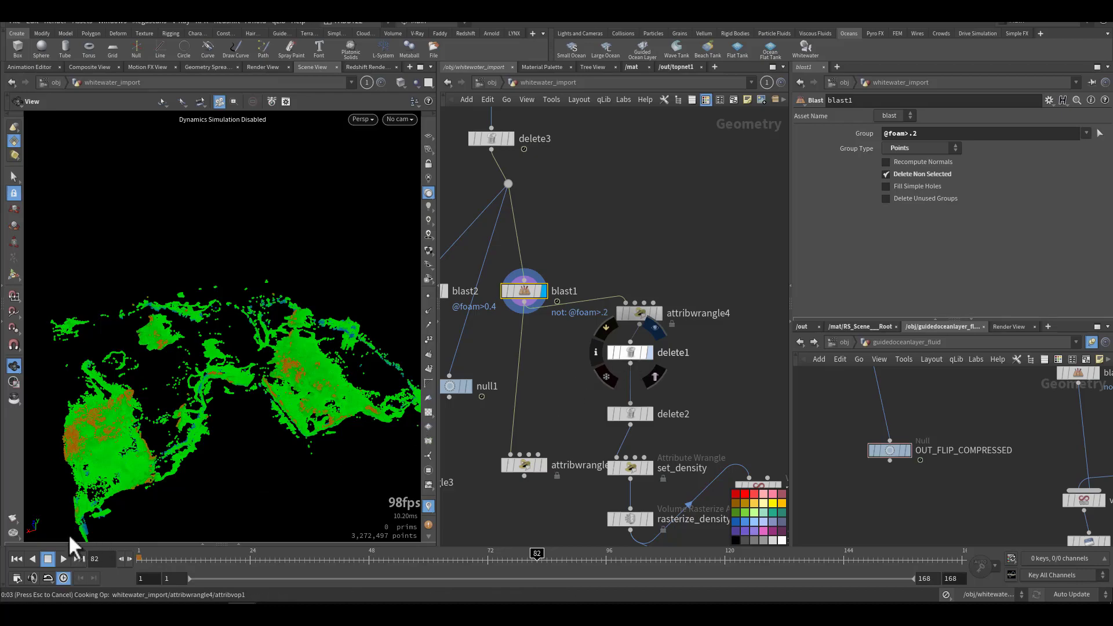
mouse_move(360, 336)
mouse_down()
mouse_move(308, 398)
mouse_move(254, 390)
mouse_move(218, 352)
mouse_move(182, 378)
mouse_move(259, 373)
mouse_move(383, 394)
mouse_up()
middle_drag(583, 427, 535, 294)
middle_drag(549, 420, 509, 358)
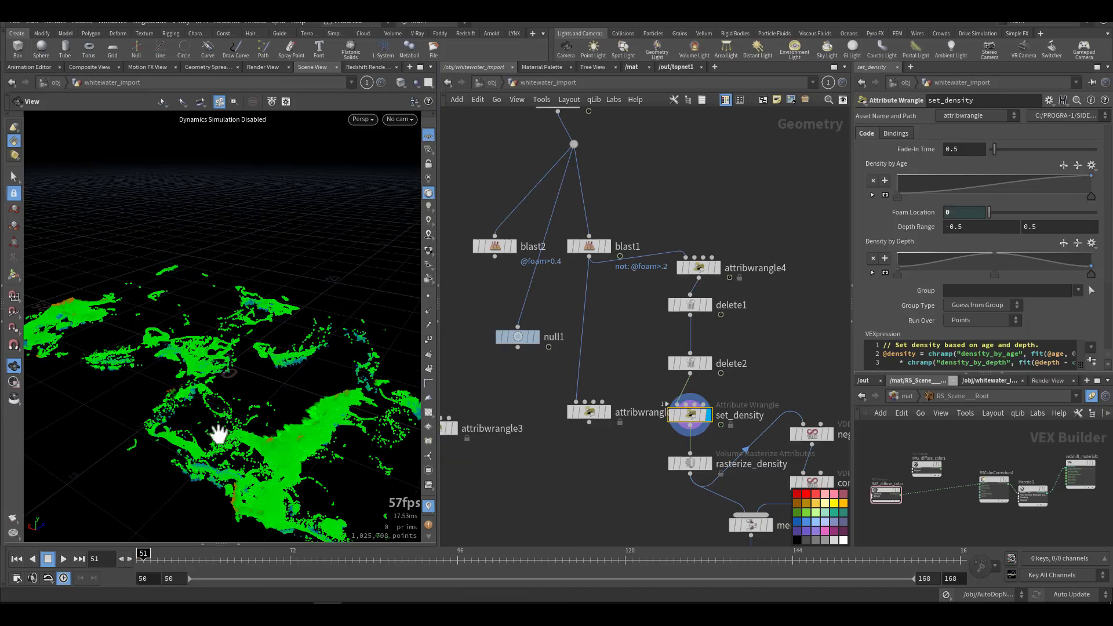
Step: Examine the Density by Age and Density by Depth ramps and the VEX expression of the set_density wrangle at frame 51
drag(188, 435, 223, 417)
scroll(889, 290, down, 3)
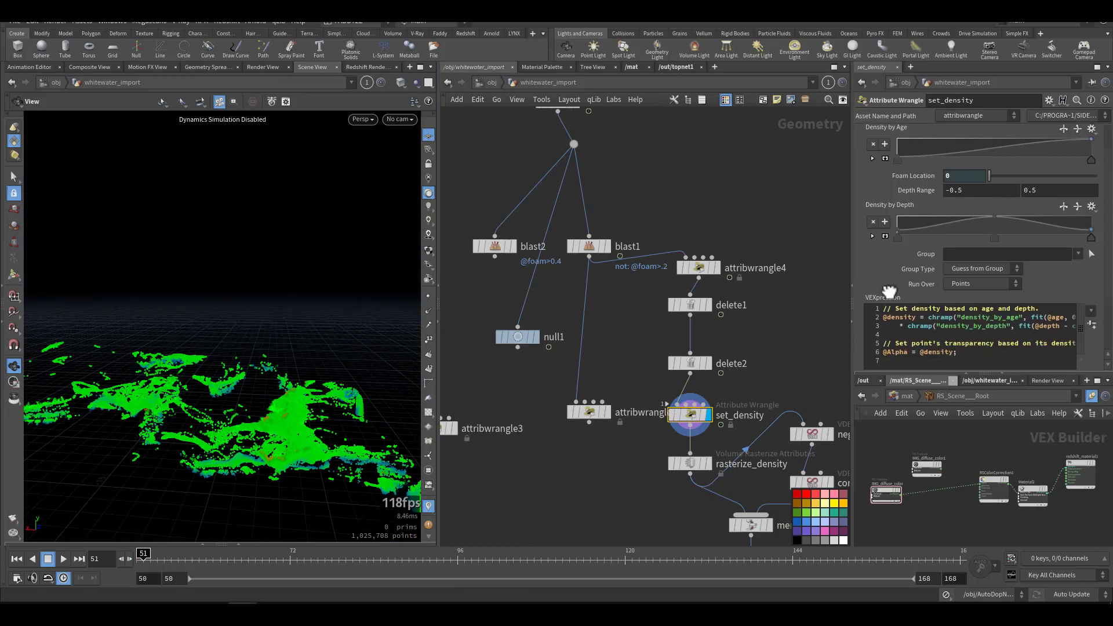
scroll(888, 289, up, 3)
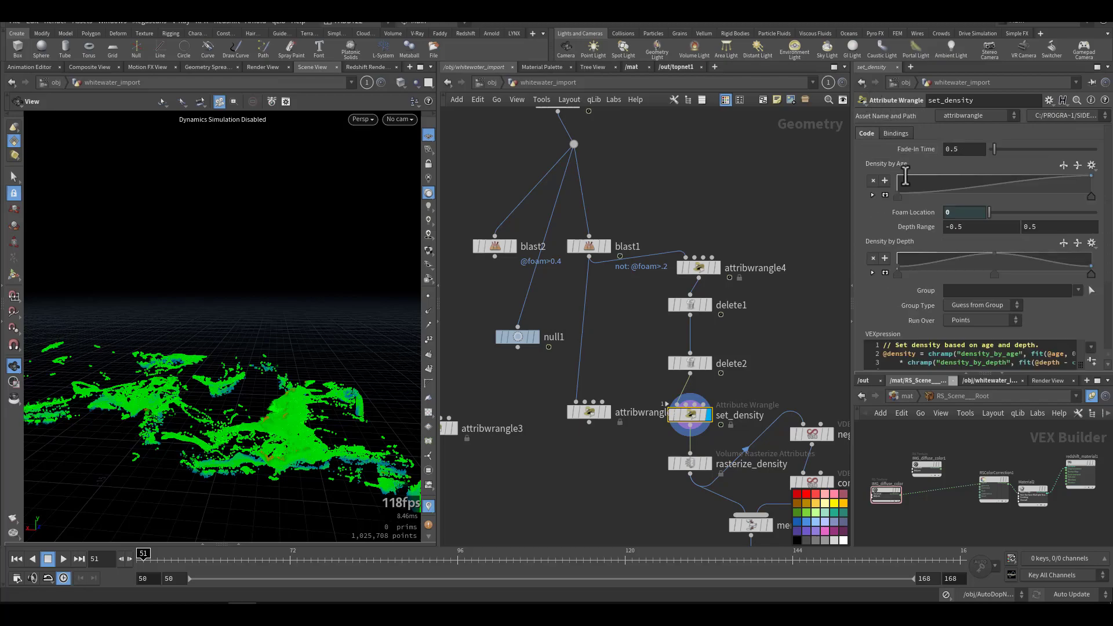
scroll(916, 293, down, 2)
scroll(916, 298, up, 2)
scroll(893, 279, down, 2)
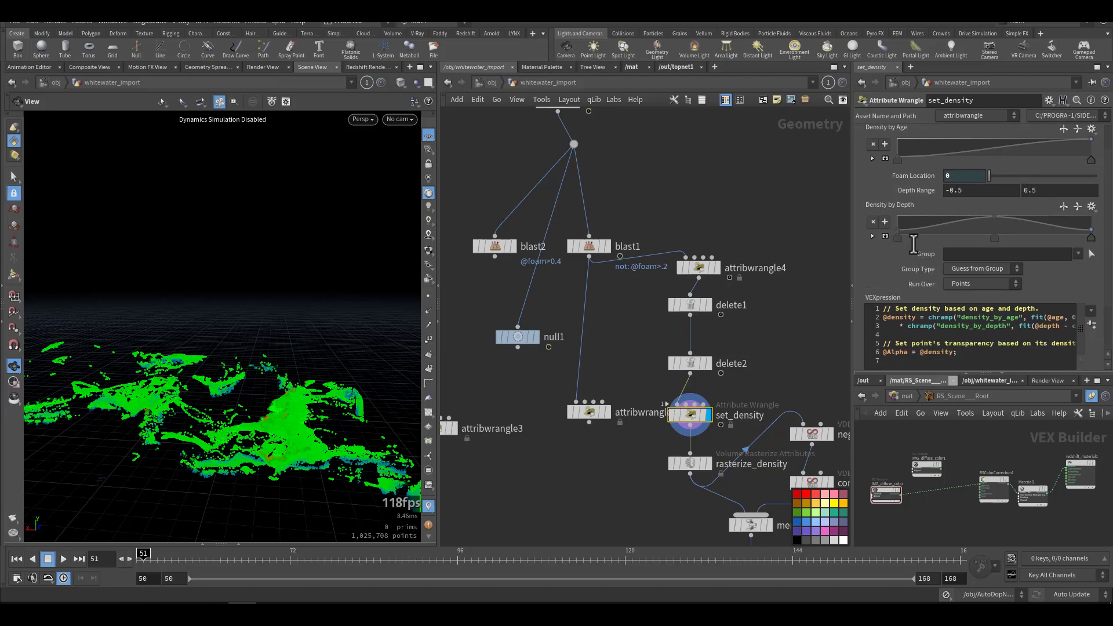
Step: Display rasterize_density at frame 51, view the rasterized foam volume and review its voxel size and particle scale settings
middle_drag(744, 331, 705, 238)
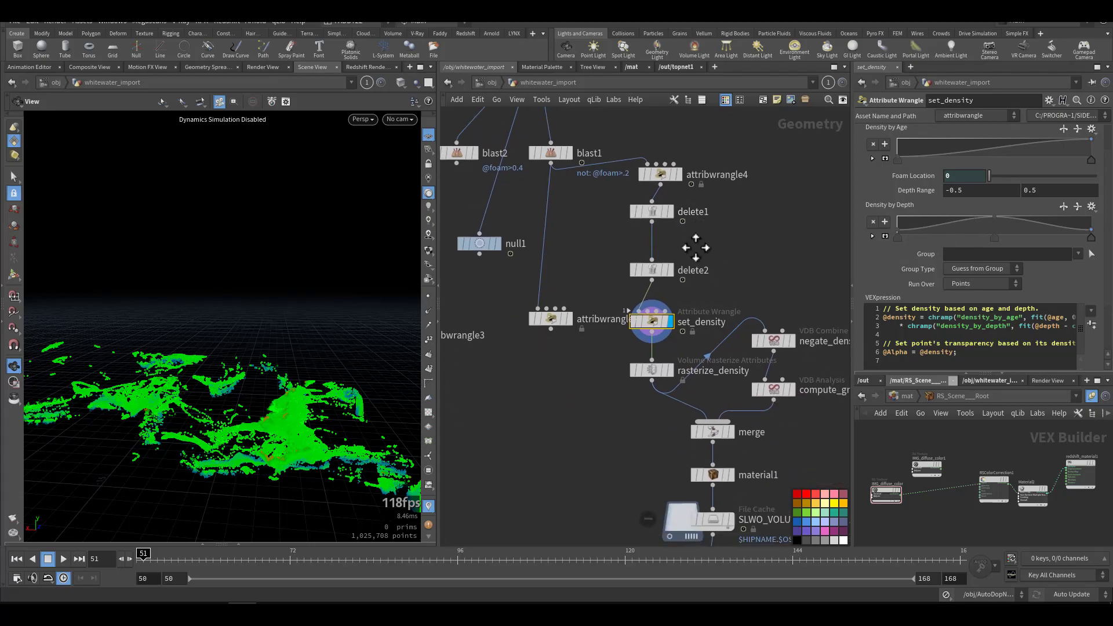
click(659, 370)
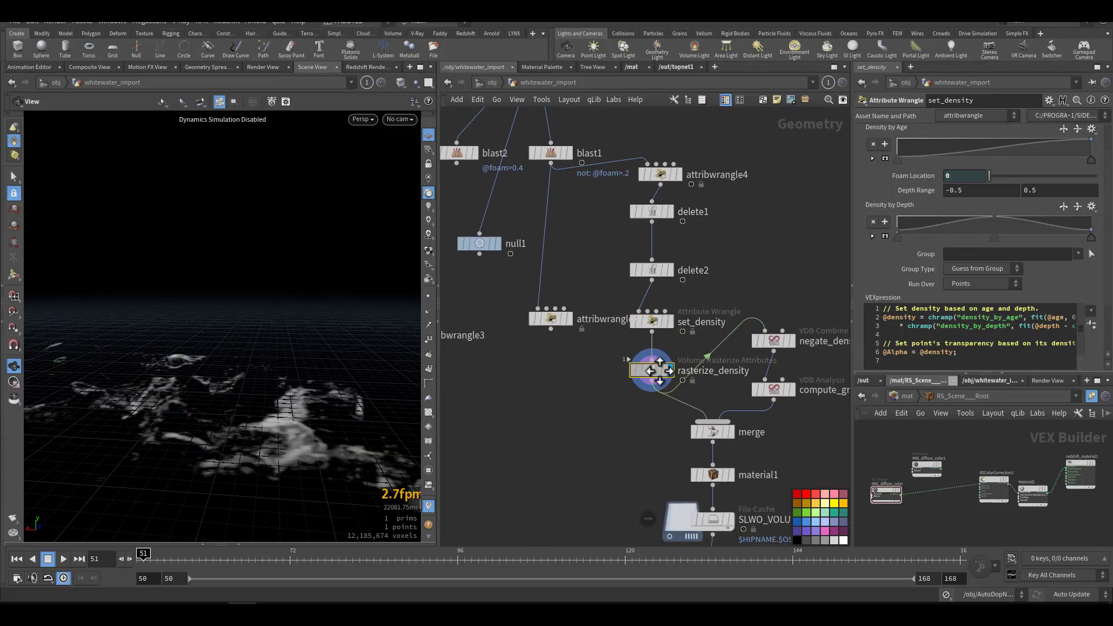
drag(310, 450, 315, 485)
right_drag(315, 485, 214, 342)
mouse_move(649, 317)
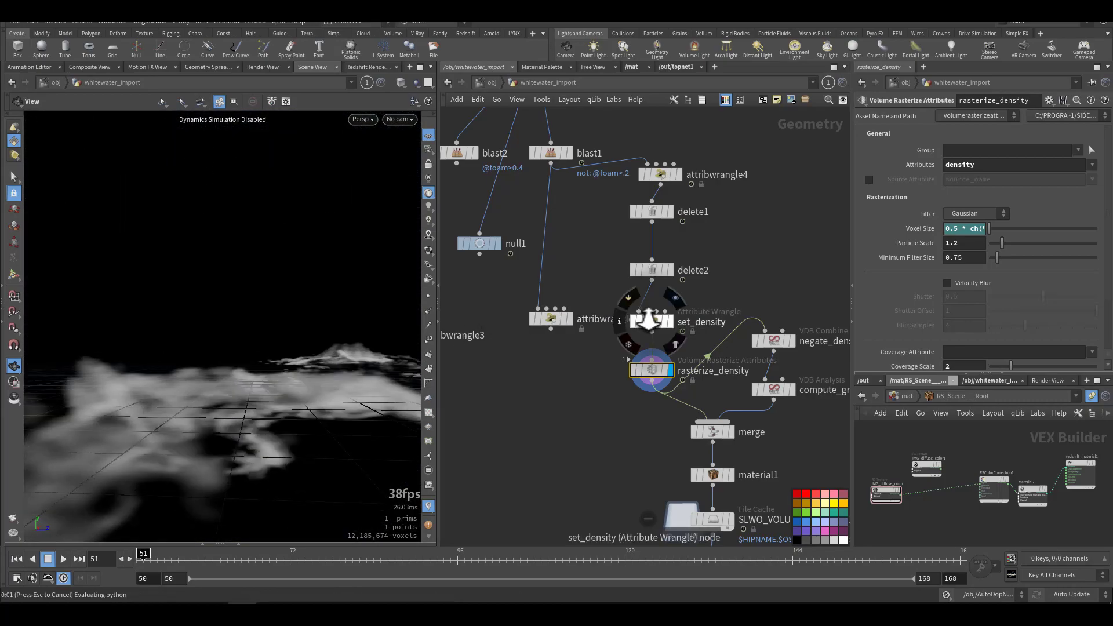
middle_click(649, 317)
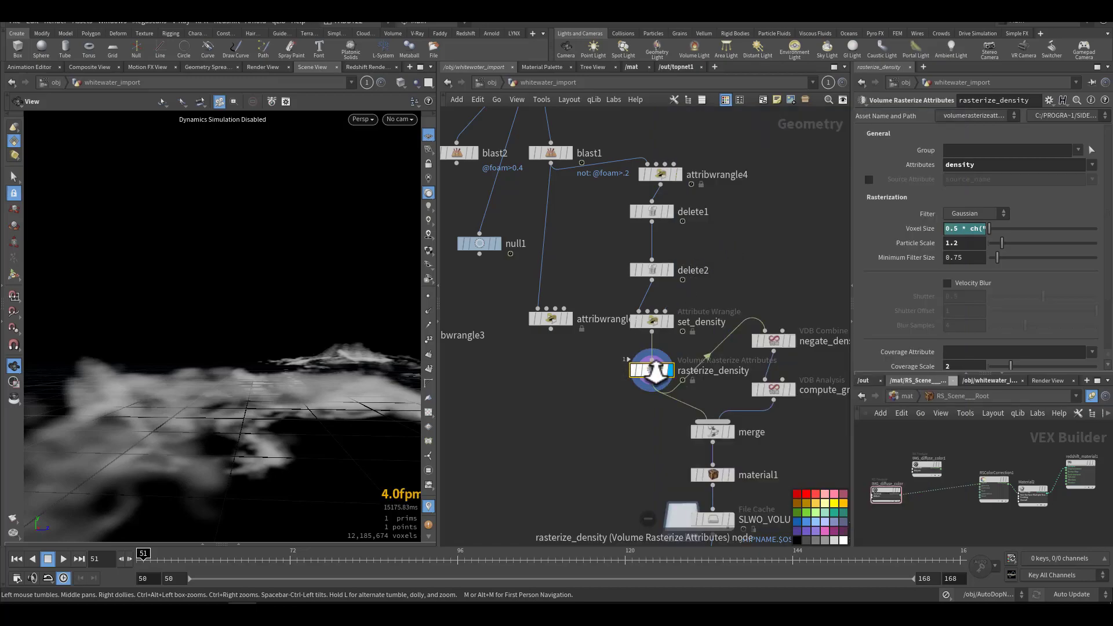
middle_click(652, 371)
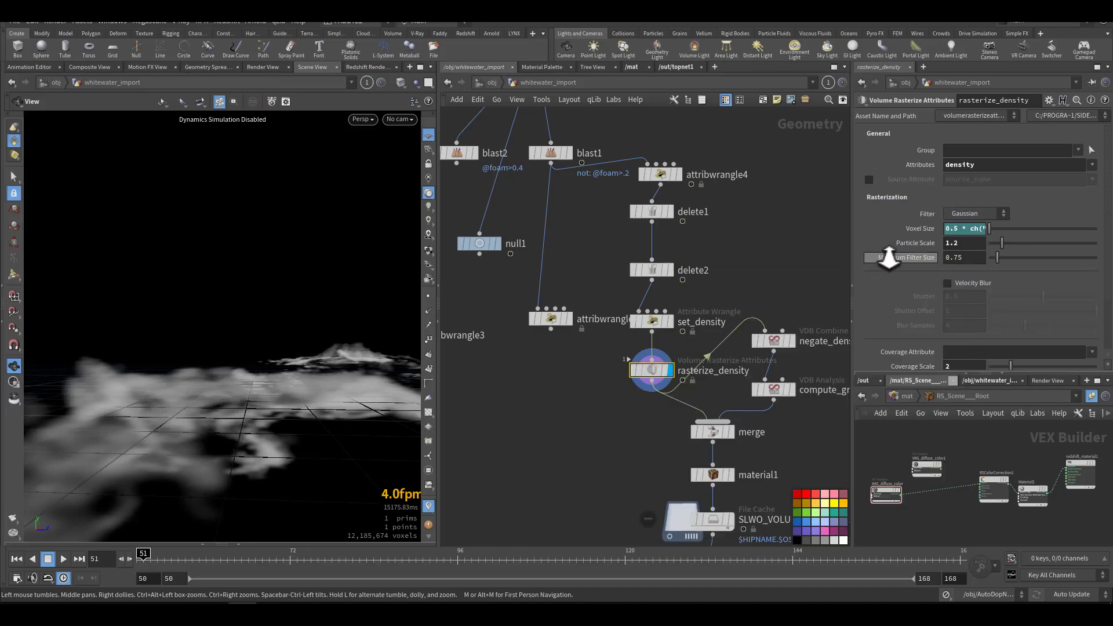
Step: Hide the viewport's reference grid and view the rasterized density volume from a wider angle
drag(231, 405, 186, 446)
drag(261, 429, 318, 359)
click(429, 137)
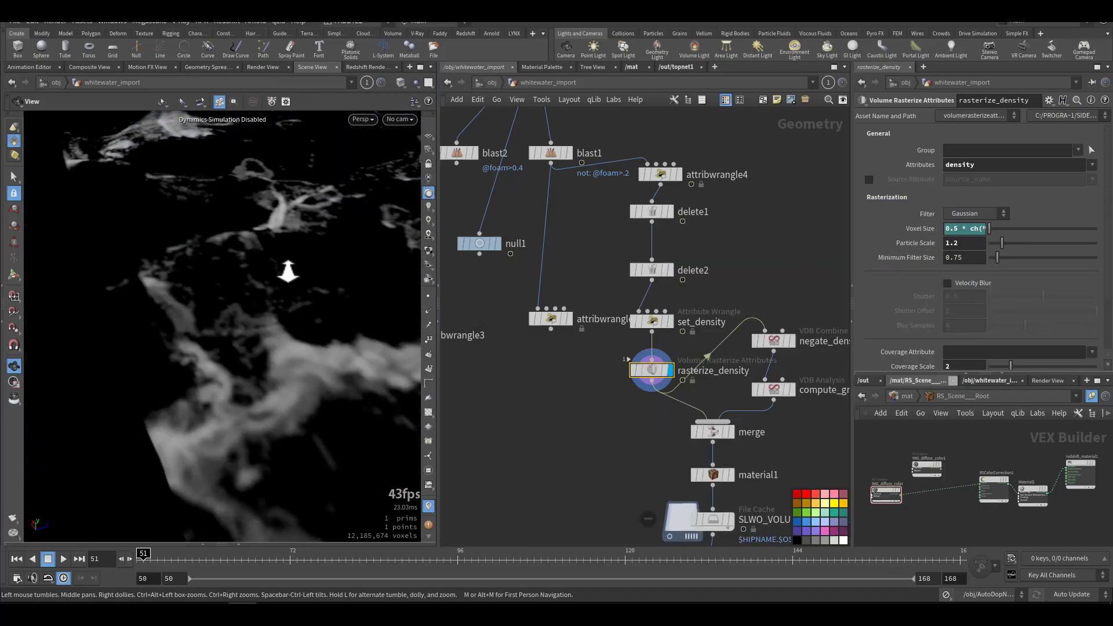
drag(291, 264, 246, 326)
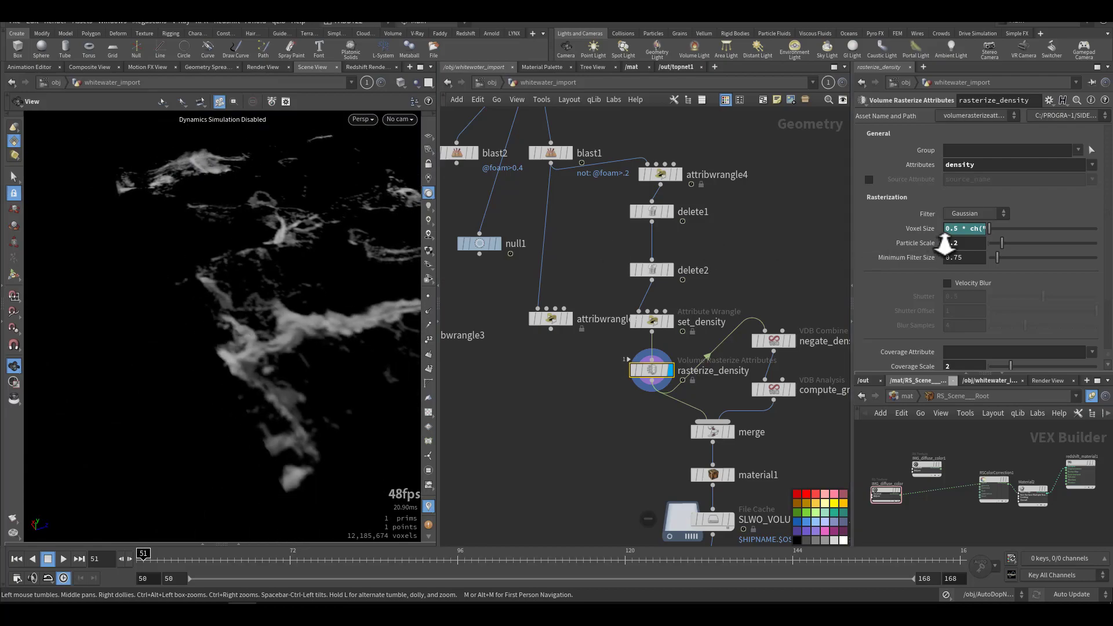
Step: Compare the Accumulated method with Stochastic for the density attribute rule of rasterize_density, leaving Stochastic selected
scroll(881, 291, down, 3)
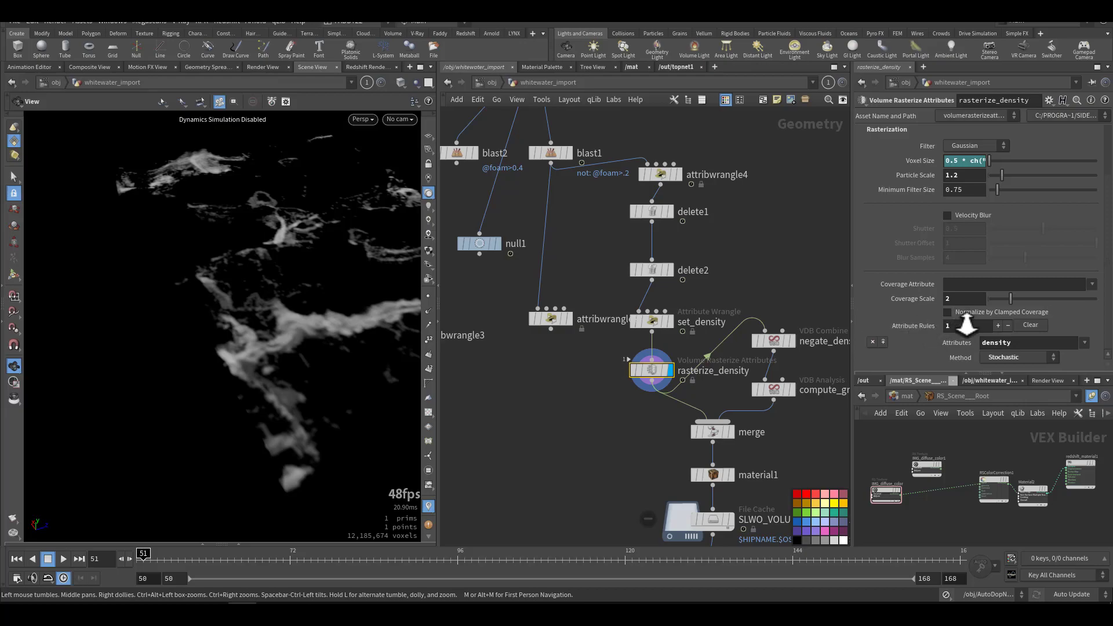
click(1017, 357)
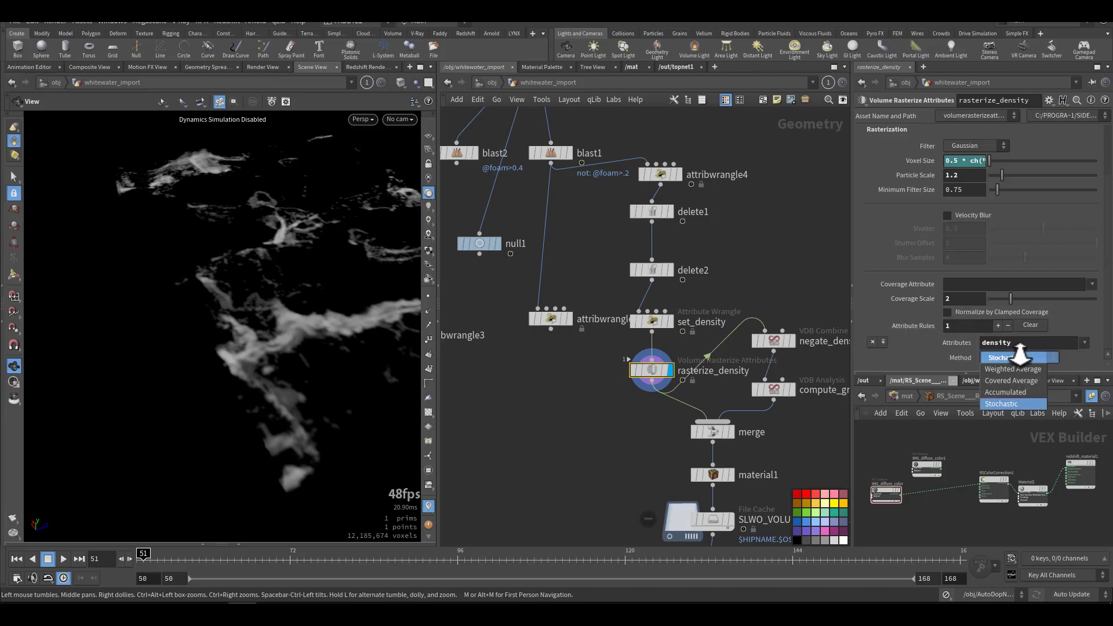
click(1011, 391)
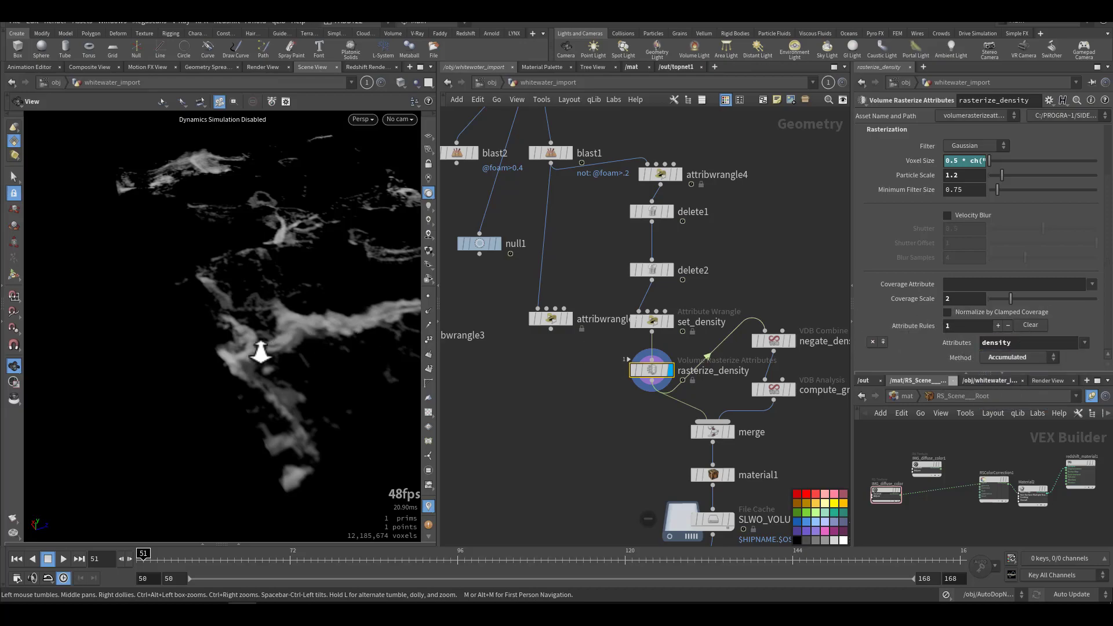
drag(272, 342, 317, 379)
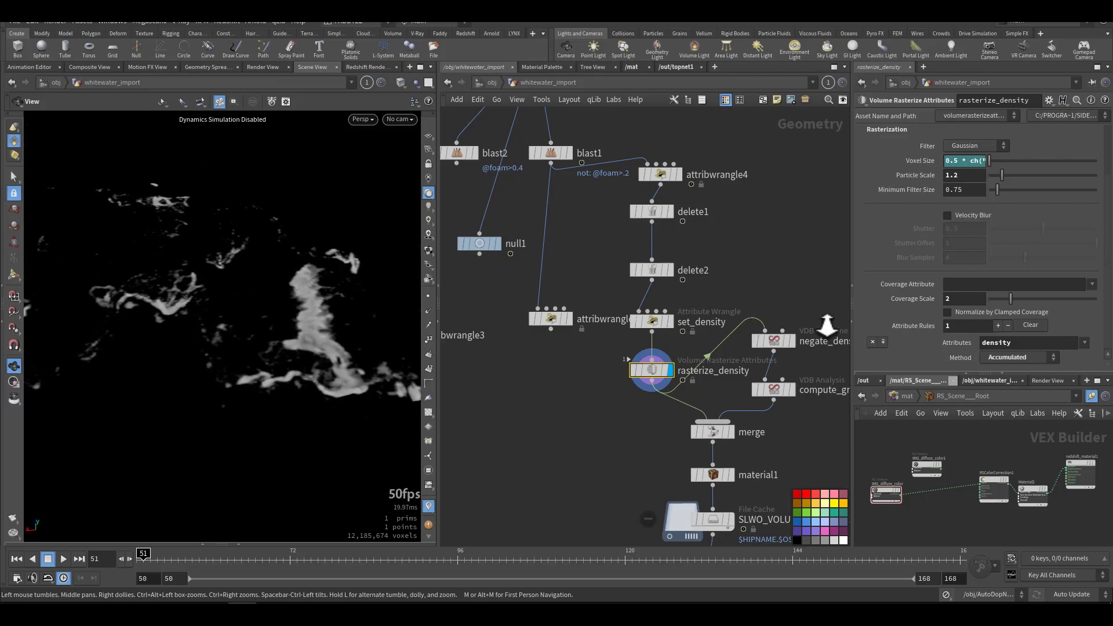
click(994, 358)
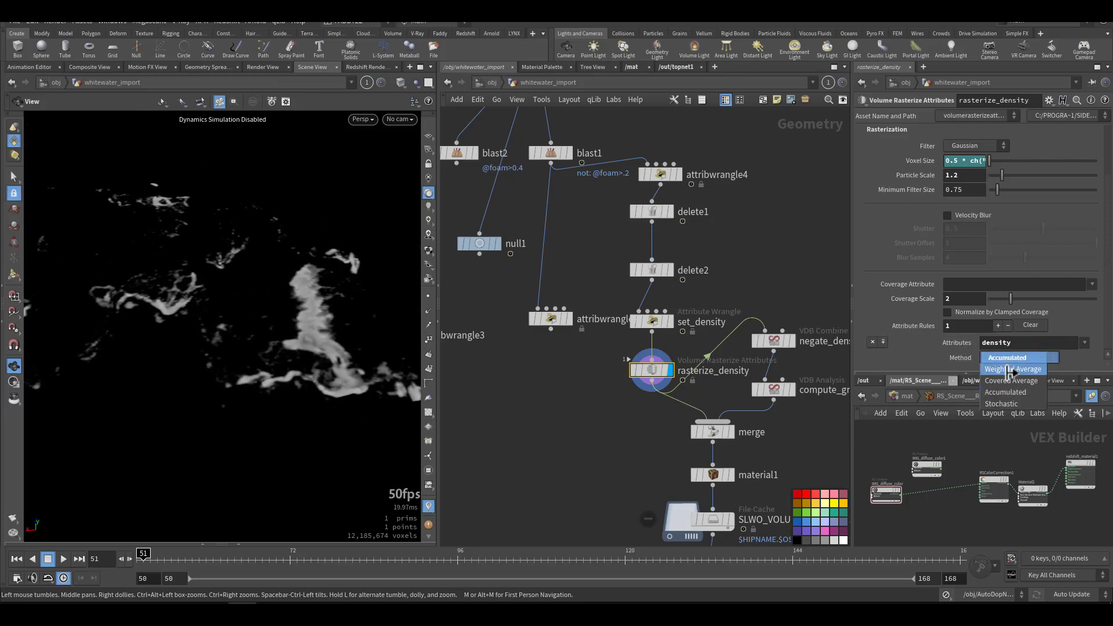
click(1027, 404)
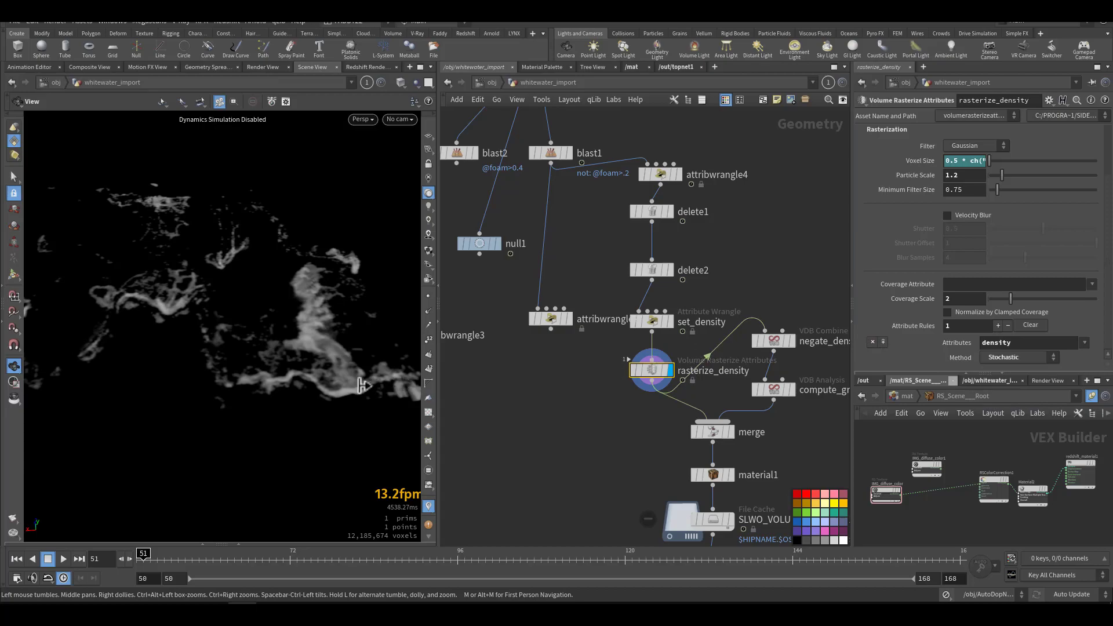
drag(283, 326, 255, 329)
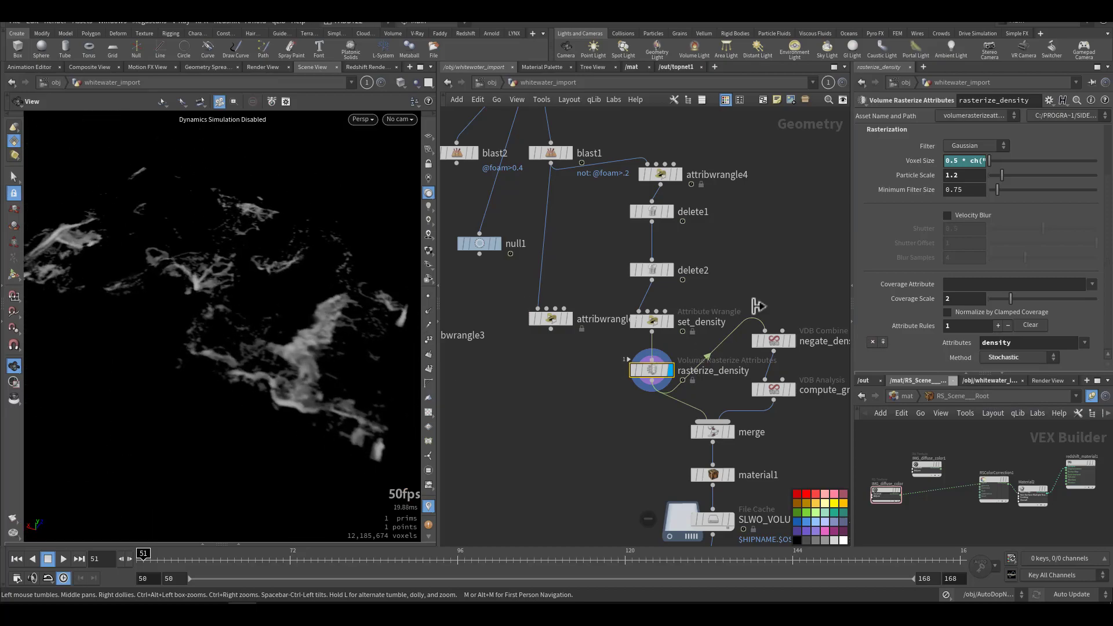
Step: Display material1 and the SLWO_VOLUME_WW_ache1 file cache below it, and open the cache node's settings
middle_drag(512, 425, 489, 328)
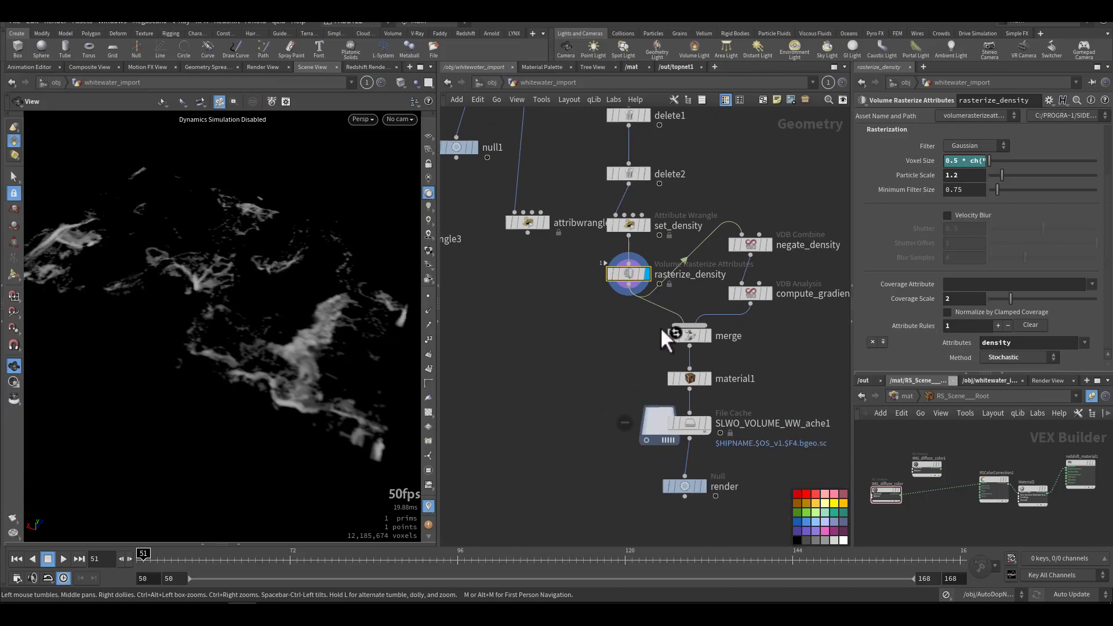
click(709, 377)
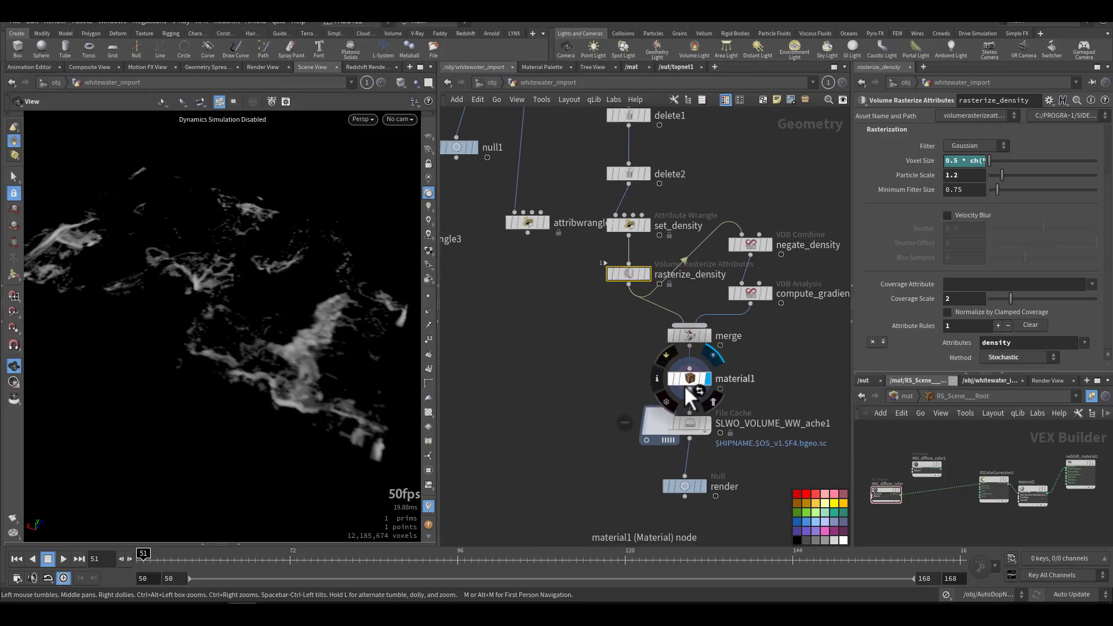
click(706, 423)
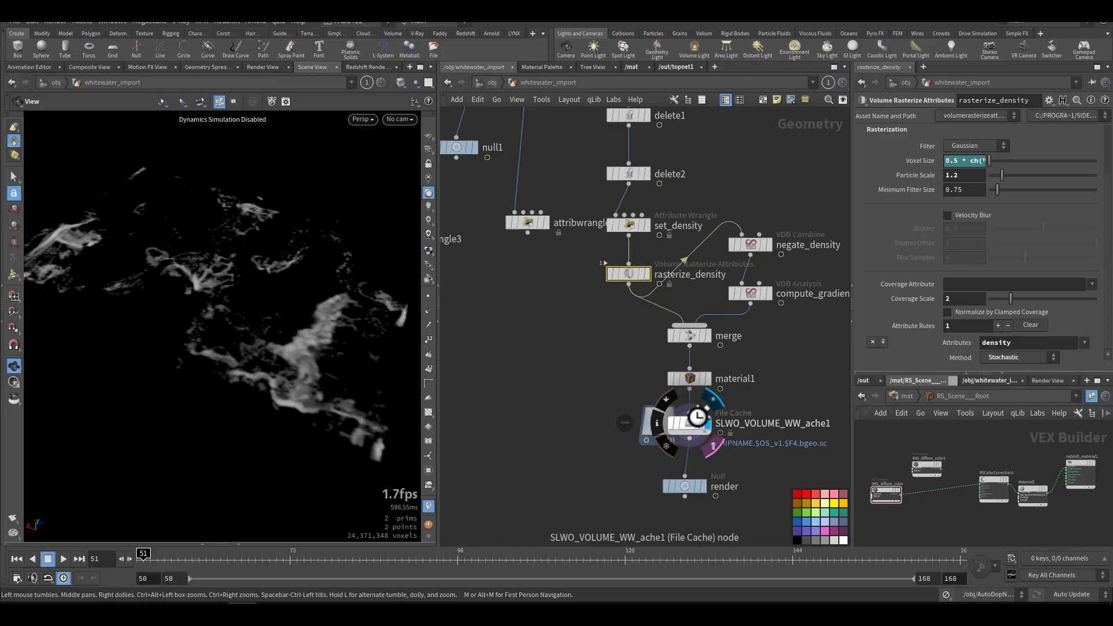
click(679, 422)
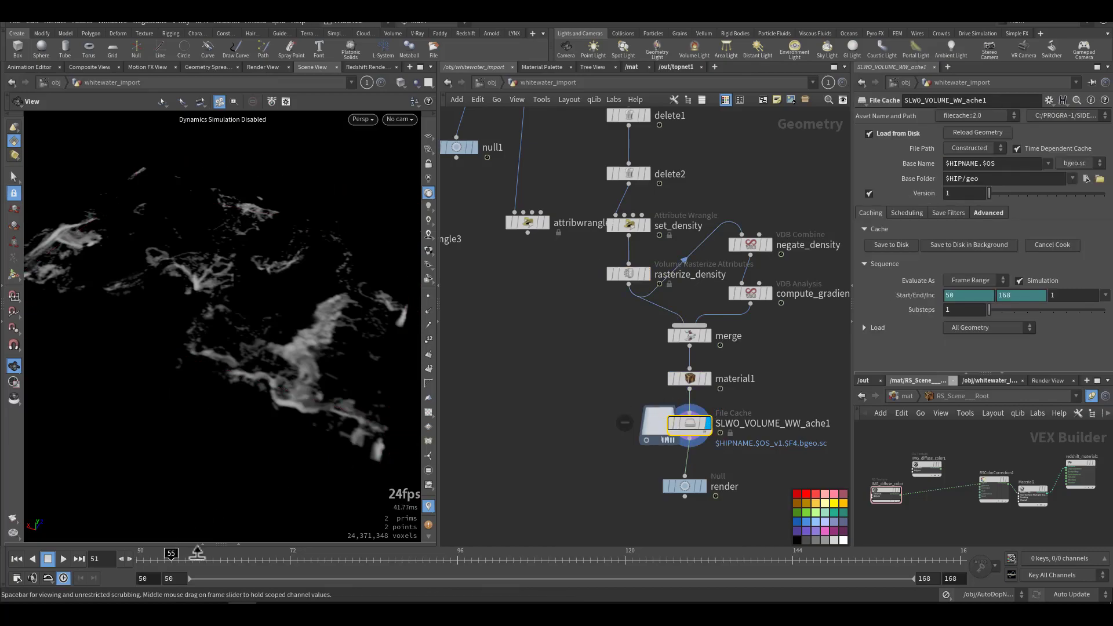
Step: View the cached whitewater volume at frames 70, 80, 114 and 140, and inspect it from another angle at frame 140
drag(273, 550, 275, 550)
click(277, 550)
click(346, 550)
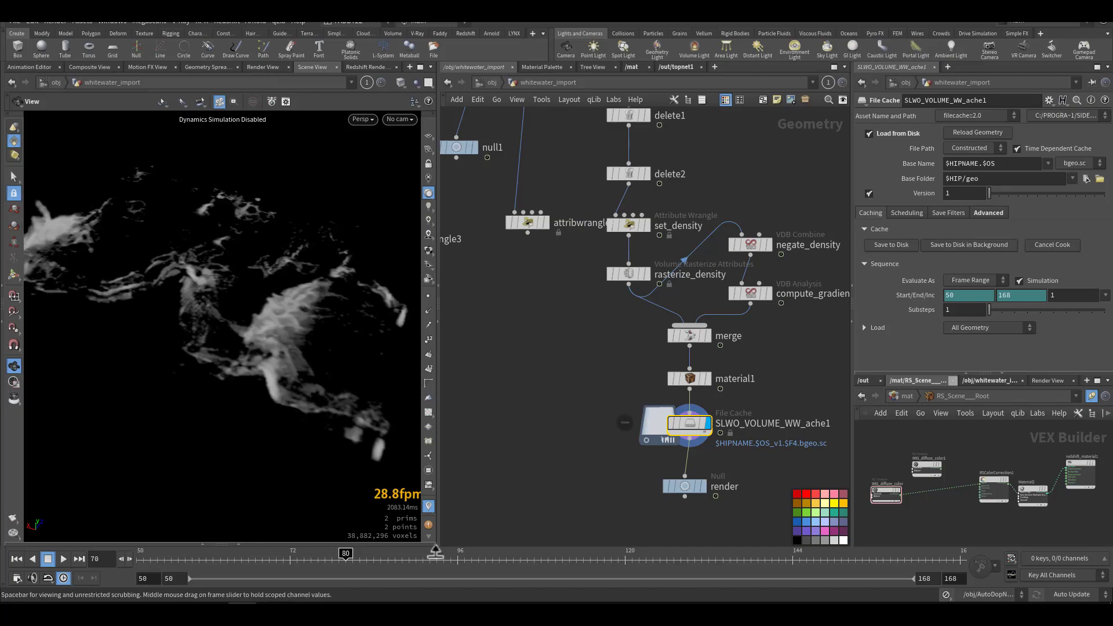
click(582, 552)
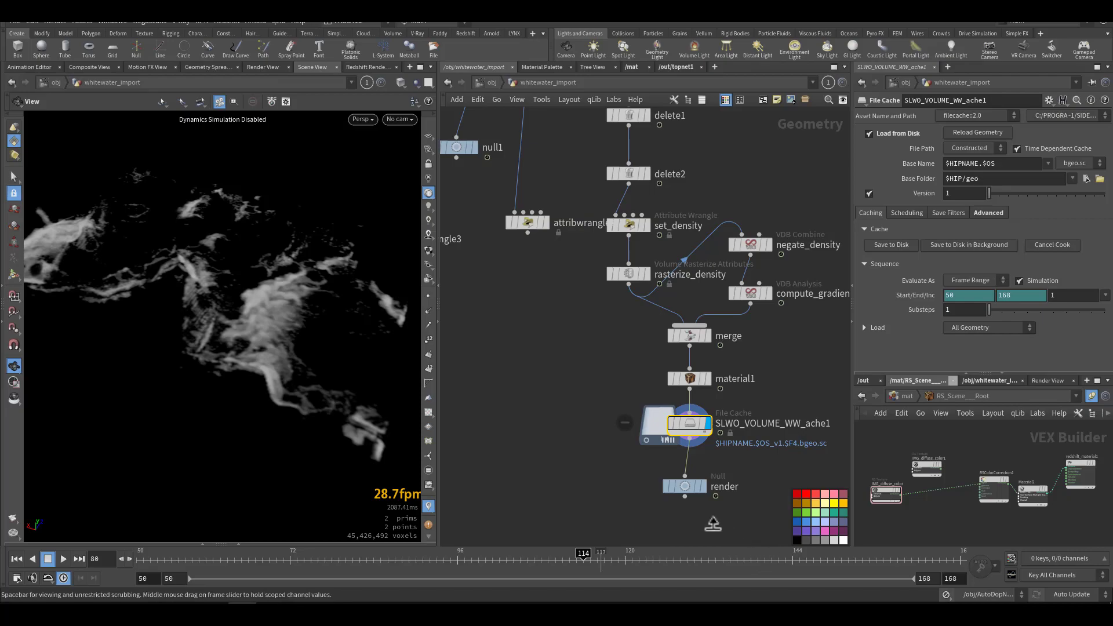
click(764, 553)
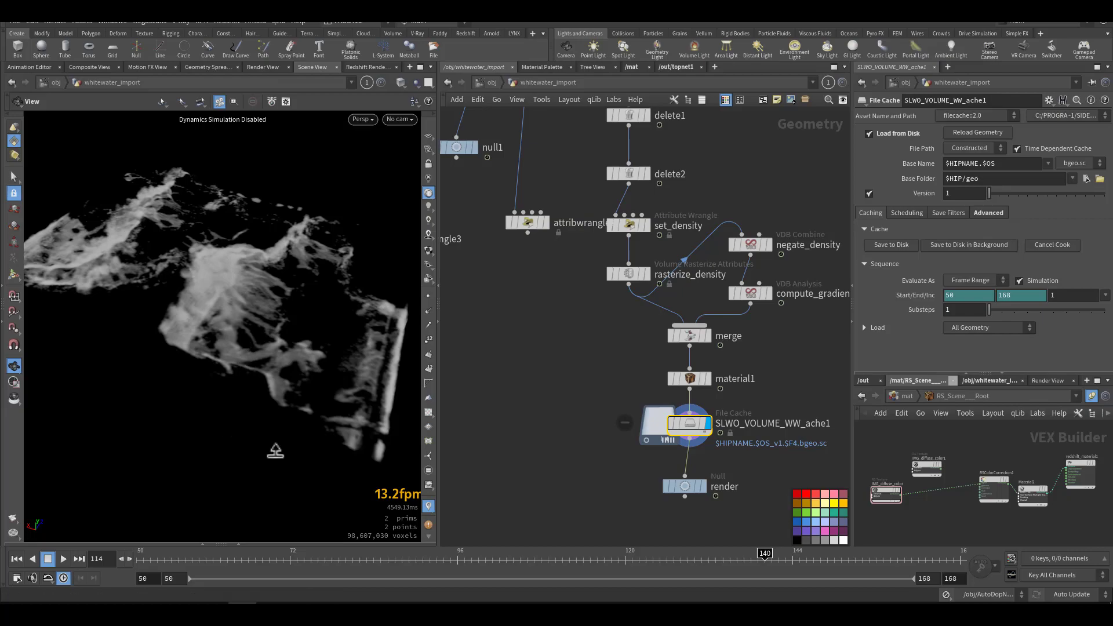
drag(248, 344, 225, 367)
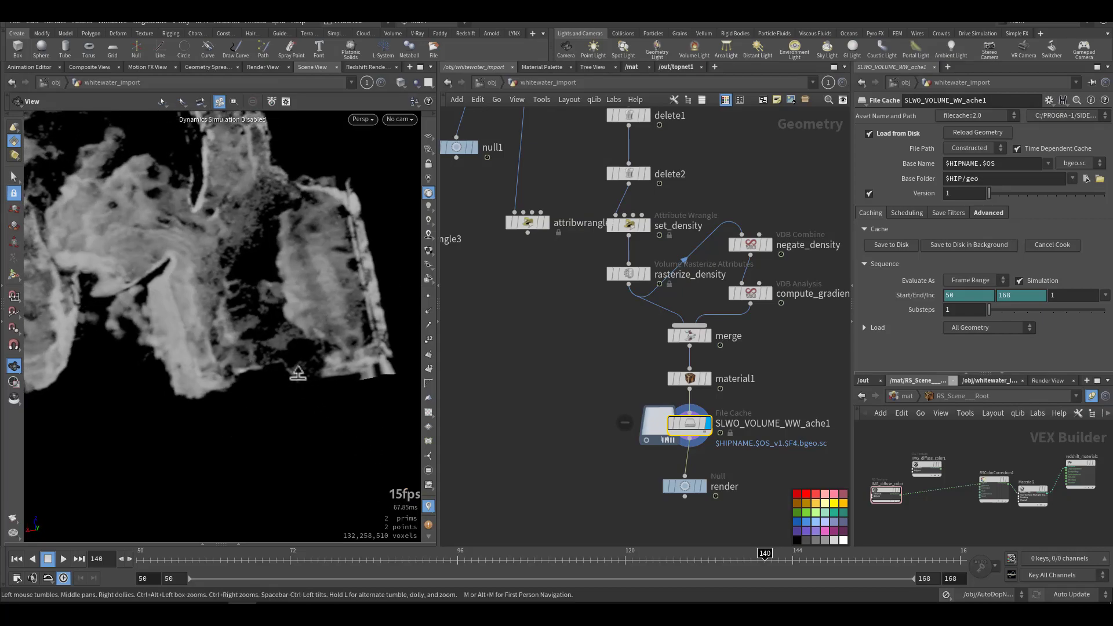
Step: Inspect the cached whitewater volume at frame 140 from several angles and return the playhead to frame 50
right_drag(275, 369, 367, 377)
middle_drag(282, 244, 270, 287)
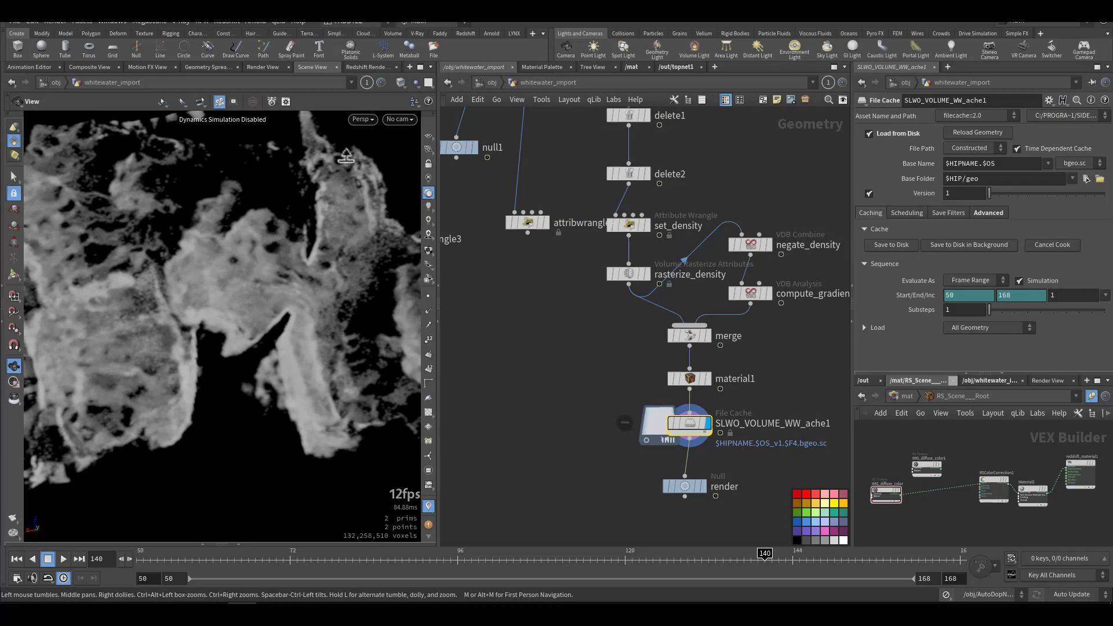
drag(280, 287, 272, 258)
right_drag(289, 295, 394, 299)
right_drag(306, 337, 166, 387)
drag(167, 388, 84, 487)
click(17, 559)
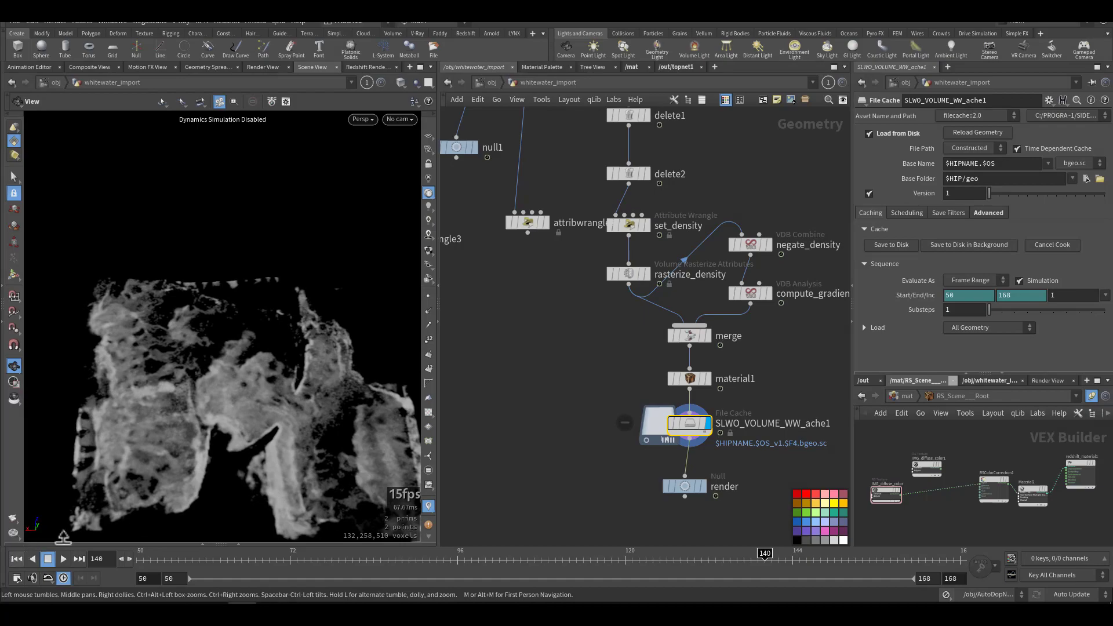
Step: Display attribwrangle2 below blast1 and view its coloured foam particles from another angle
middle_drag(516, 355, 642, 456)
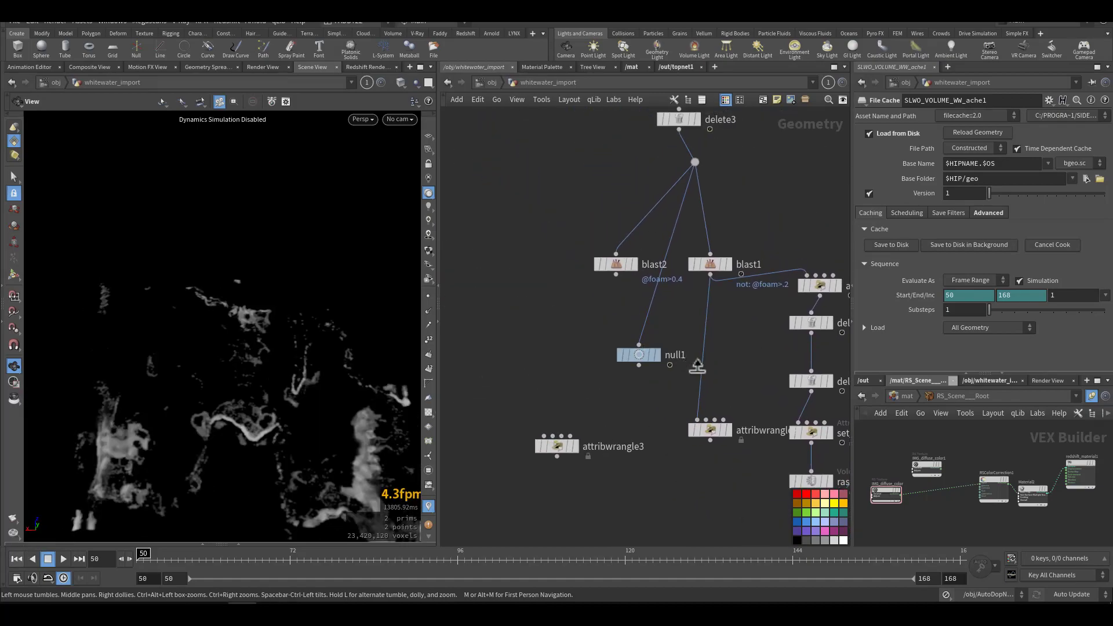
click(710, 430)
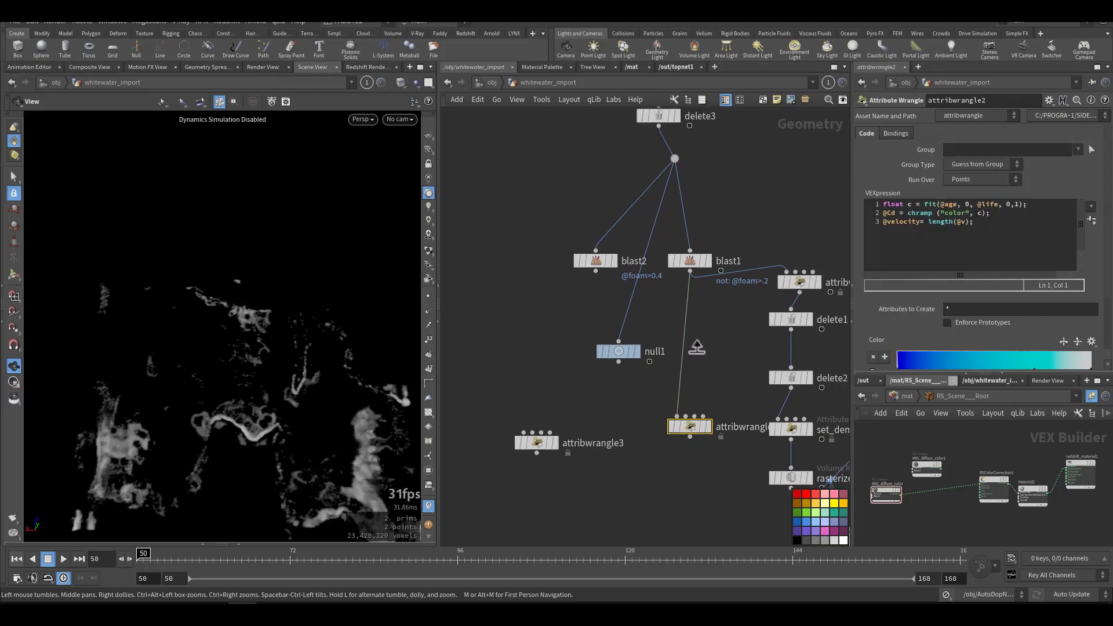
mouse_move(632, 342)
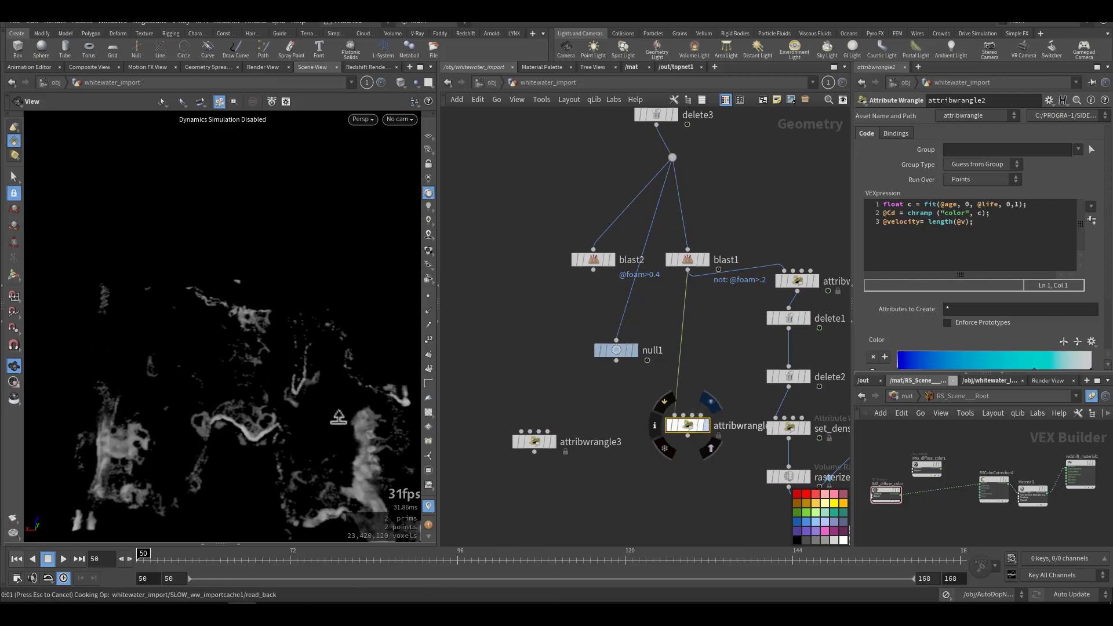
click(710, 401)
drag(264, 410, 237, 332)
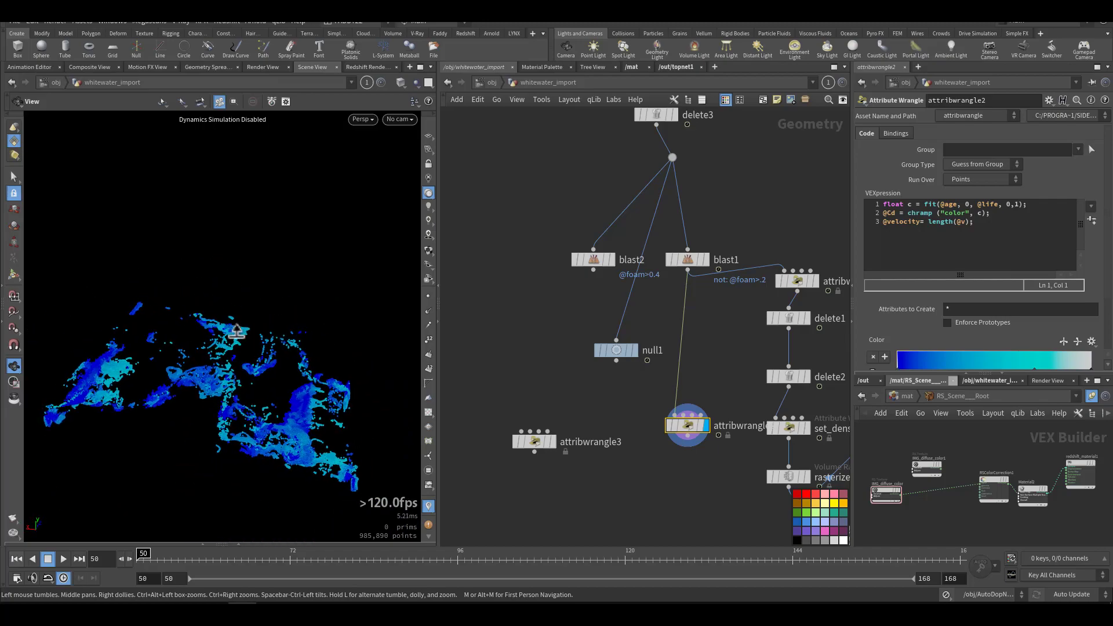
Step: Display null1 in the whitewater_import network, inspect its particles and select the node
click(632, 350)
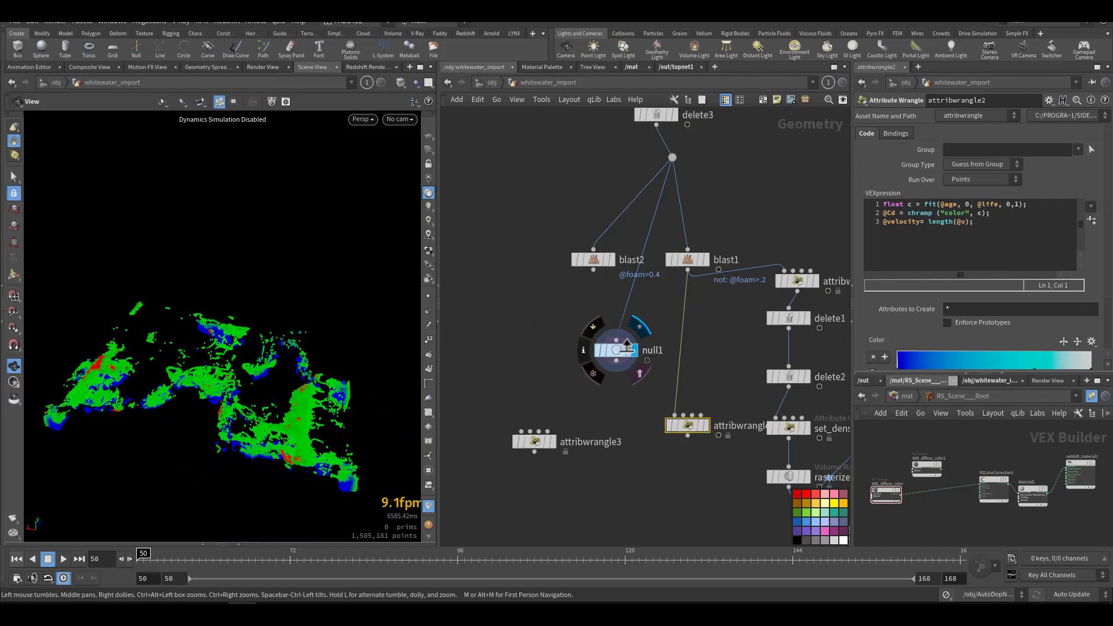
drag(199, 391, 242, 382)
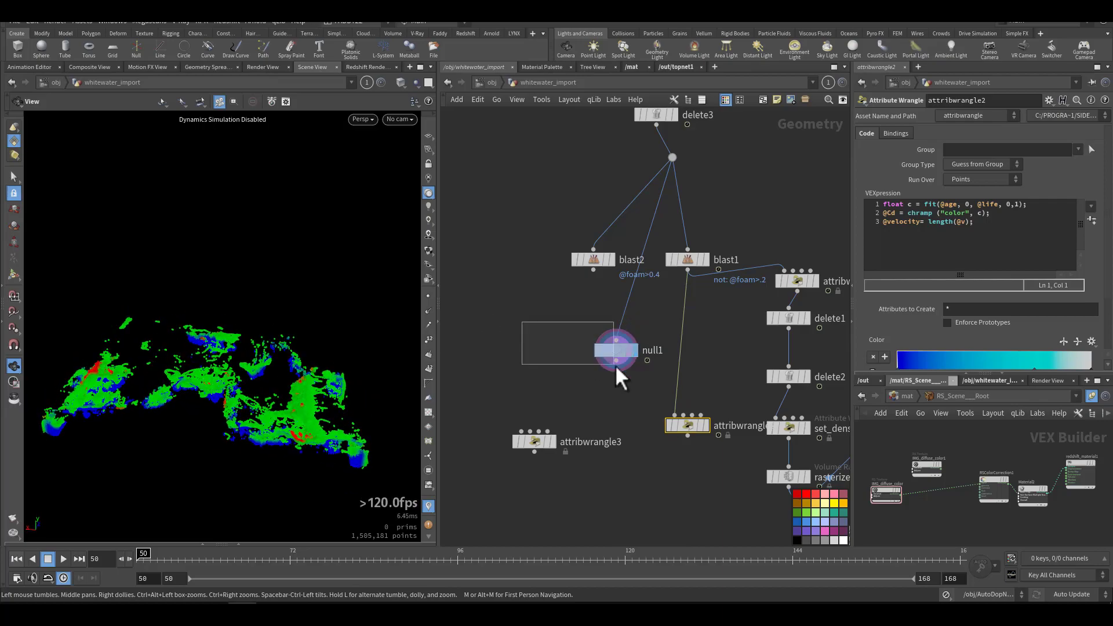
drag(596, 360, 600, 362)
click(490, 83)
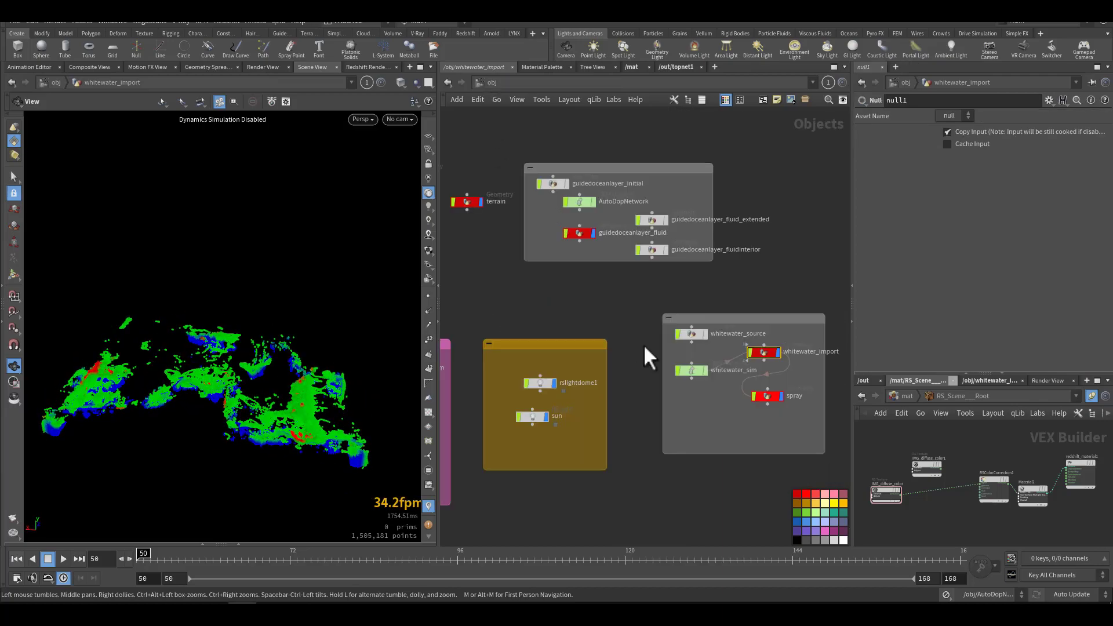
click(768, 397)
double_click(764, 395)
middle_drag(541, 338, 523, 378)
scroll(558, 357, up, 3)
drag(554, 276, 724, 321)
middle_drag(556, 354, 489, 313)
drag(490, 297, 552, 323)
click(617, 334)
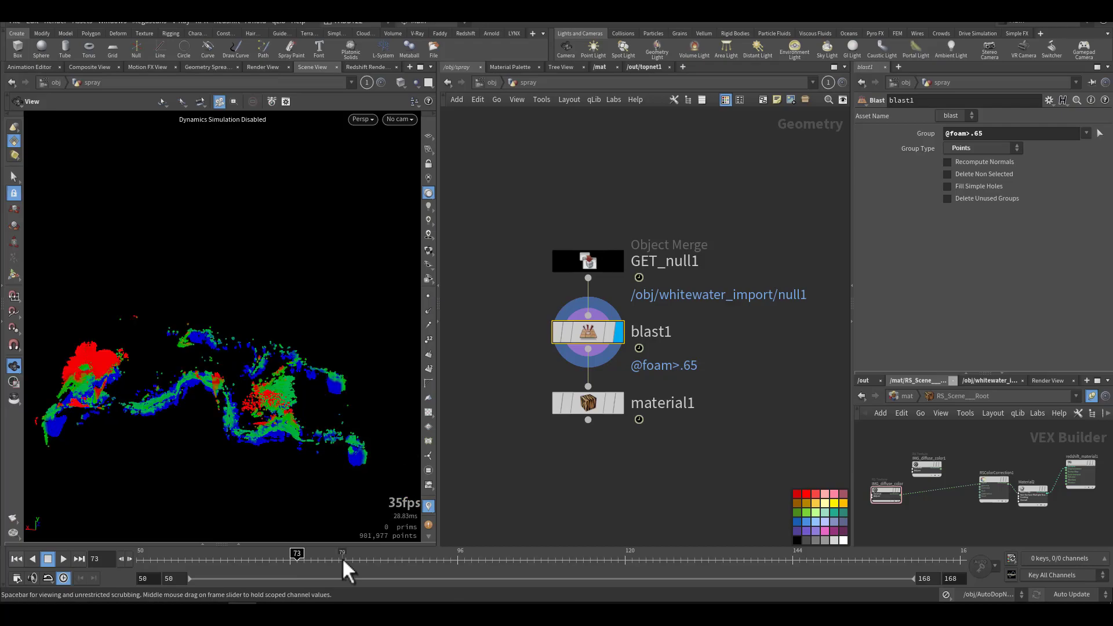
Step: Inspect the blast1 spray particles up close at frame 73 and from a high angle at frame 104
drag(248, 396, 307, 403)
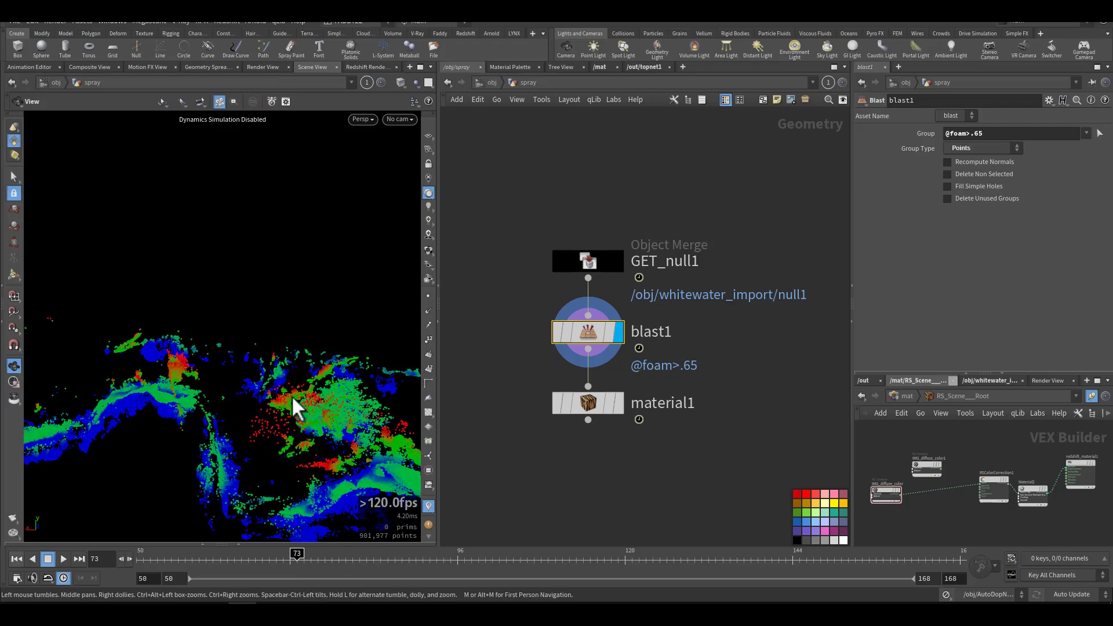
drag(267, 439, 277, 304)
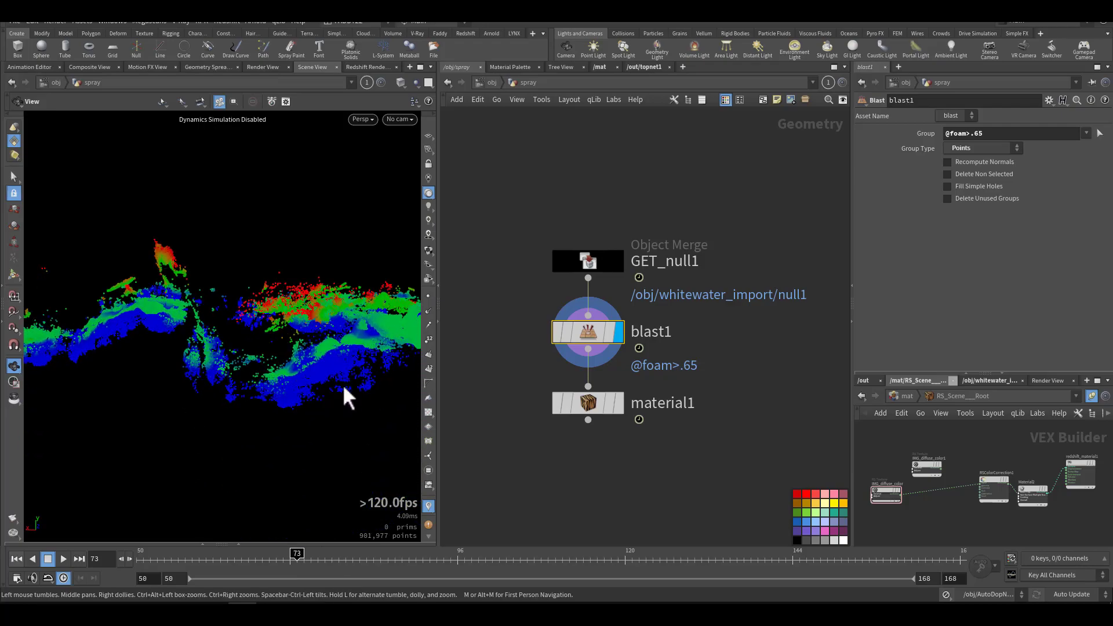
drag(307, 377, 292, 358)
drag(297, 276, 262, 361)
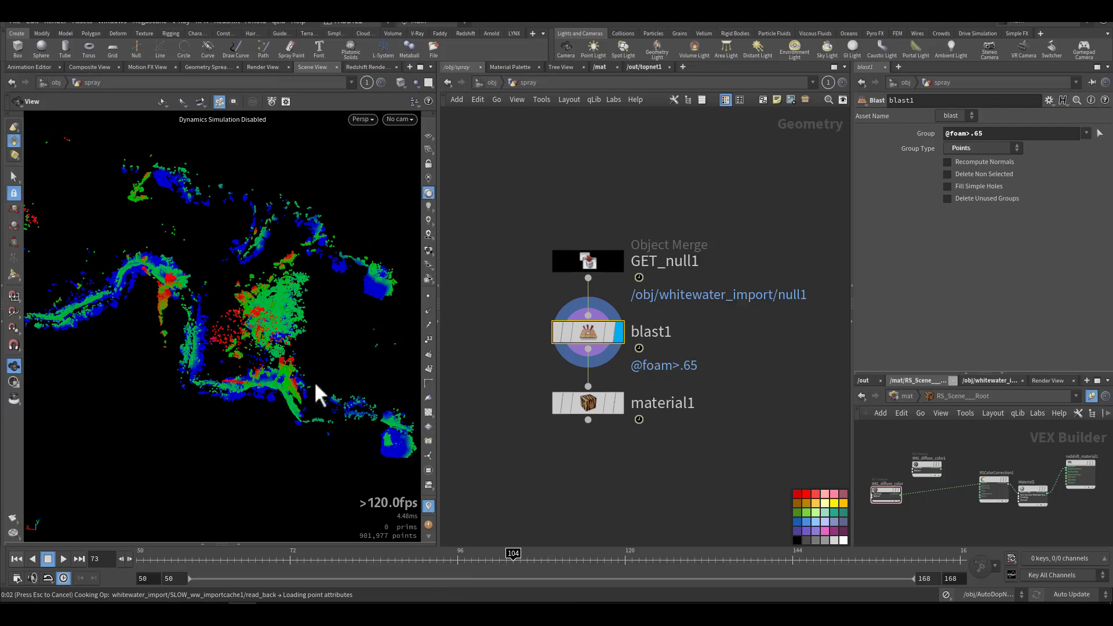
Step: Display material1 in the spray network and view the particles from another angle
click(617, 403)
drag(333, 373, 246, 377)
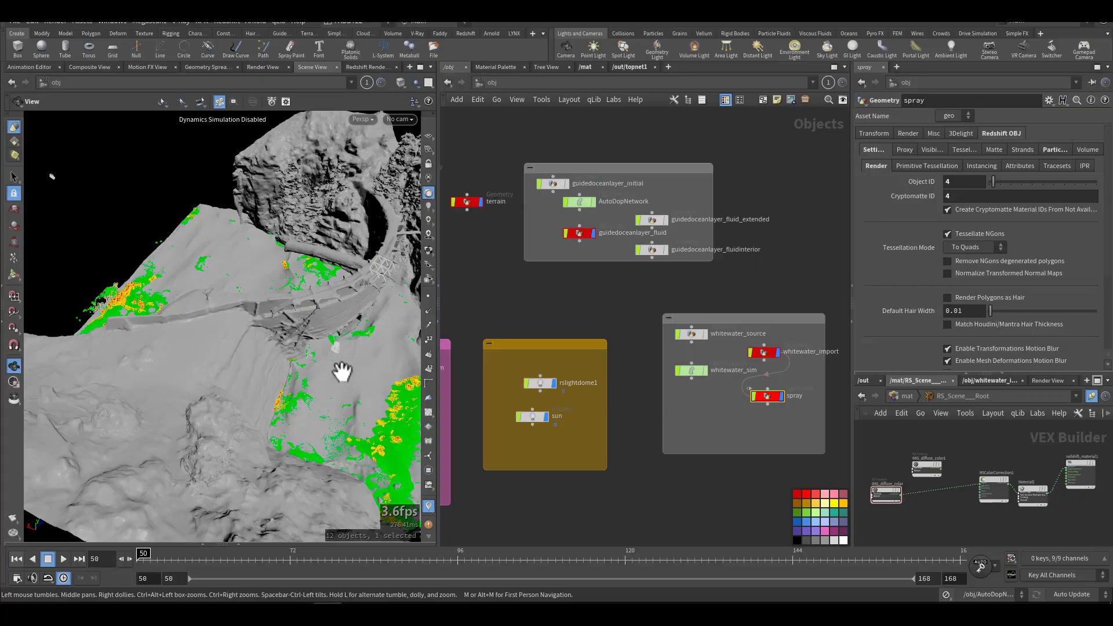
drag(309, 373, 241, 367)
Step: Show the Redshift tools and examine the rslightdome1 light's HDRI texture path and environment options
middle_drag(571, 328, 655, 265)
scroll(664, 313, up, 3)
click(655, 328)
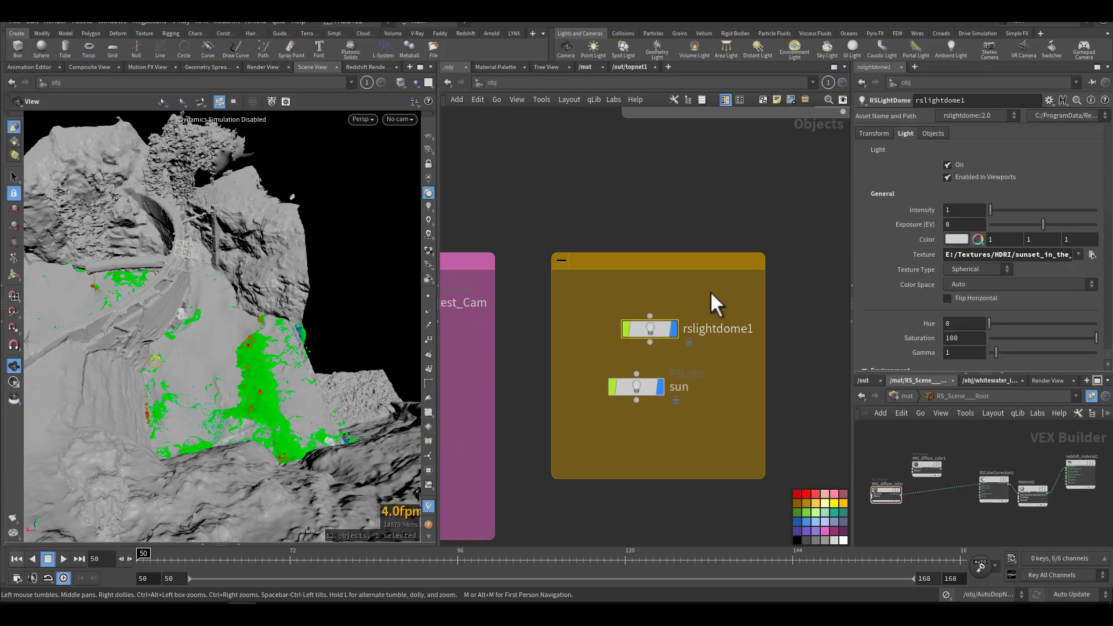
click(492, 33)
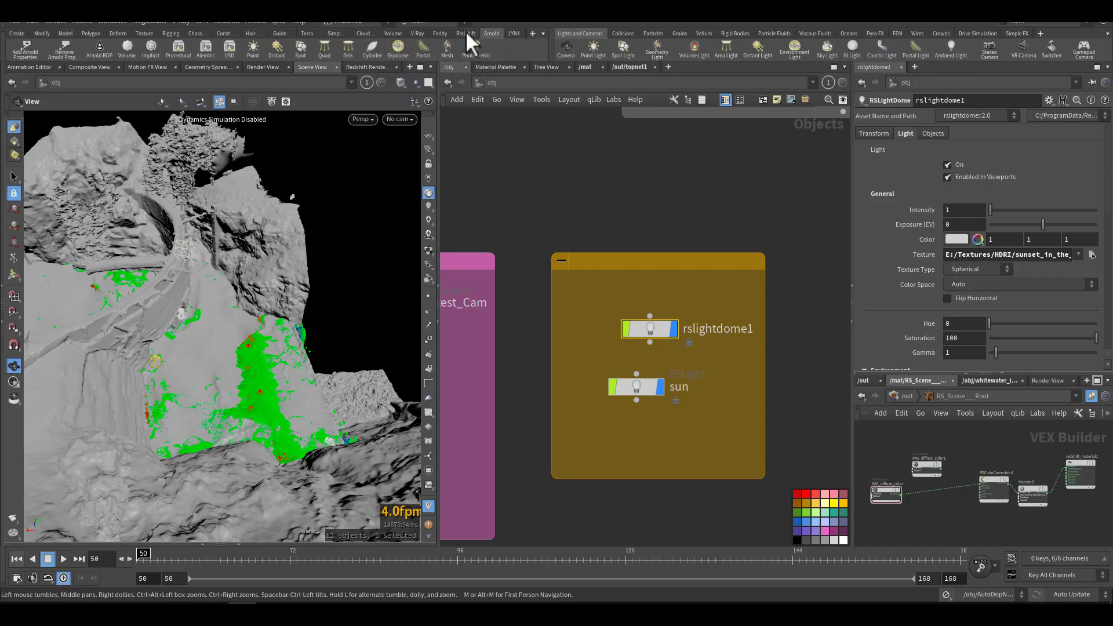
click(466, 33)
drag(967, 255, 1089, 255)
scroll(888, 266, down, 10)
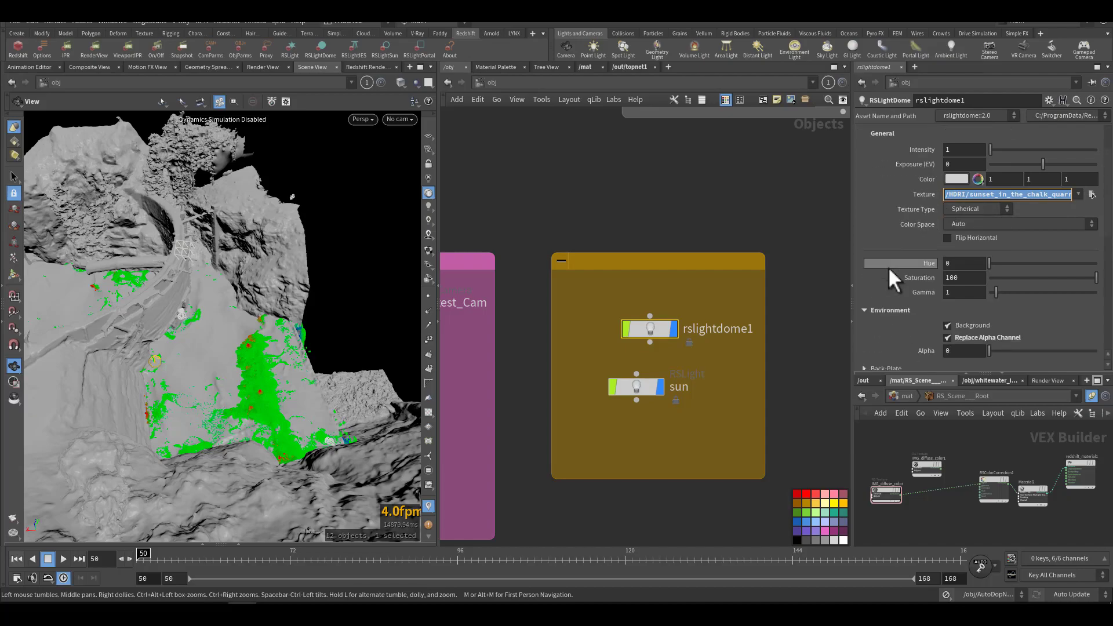
scroll(888, 281, up, 10)
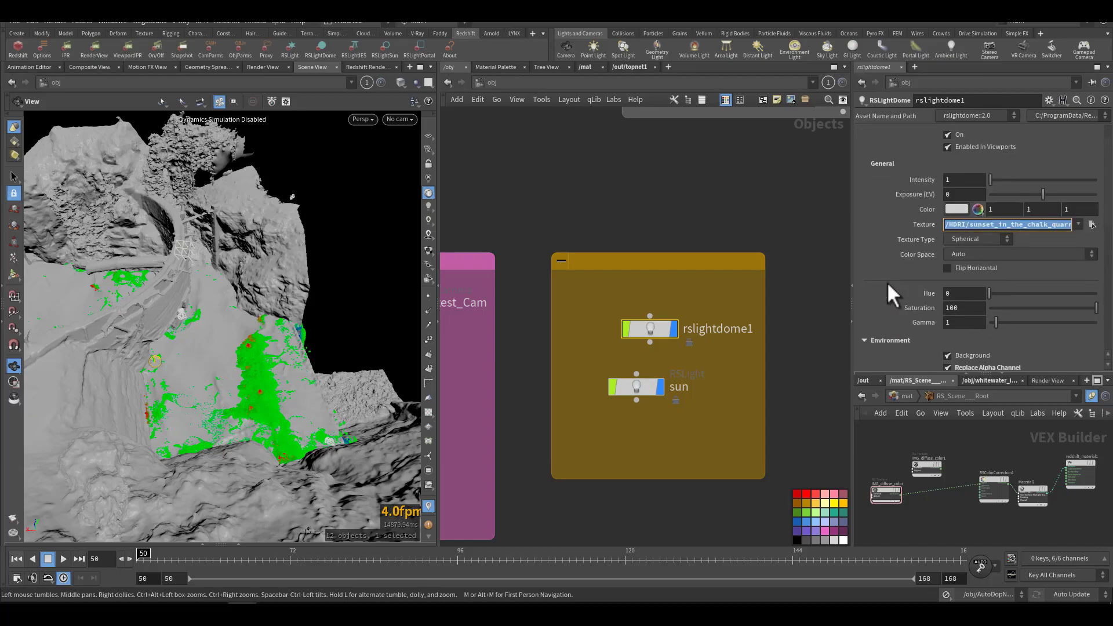
Step: Open the sun light's settings and look at its colour and the available colour temperature presets
drag(577, 361, 703, 409)
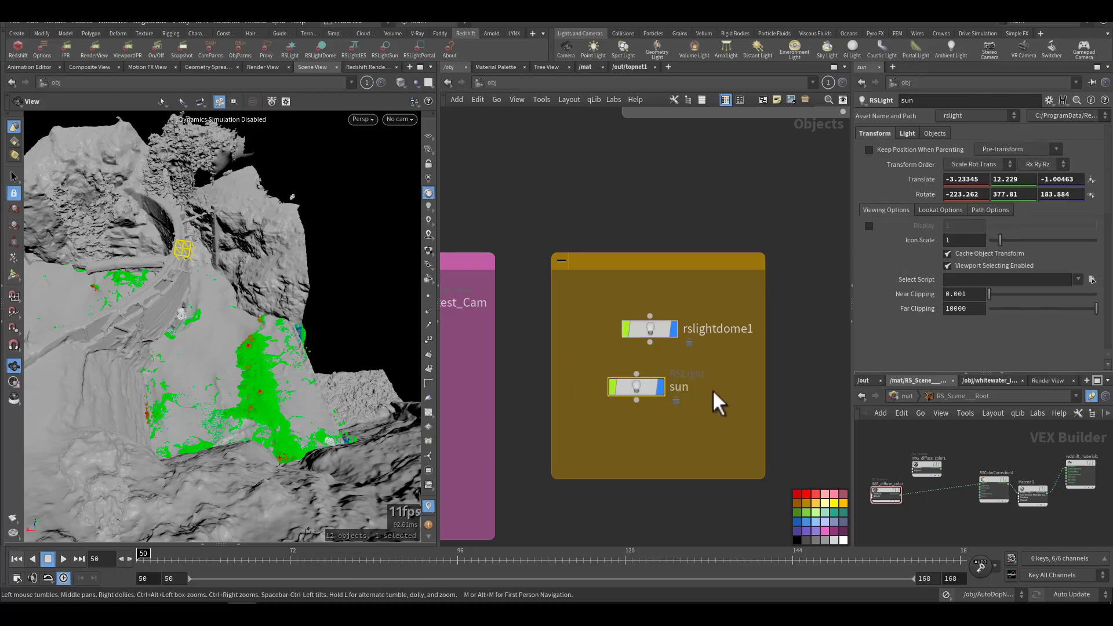
click(905, 133)
click(957, 321)
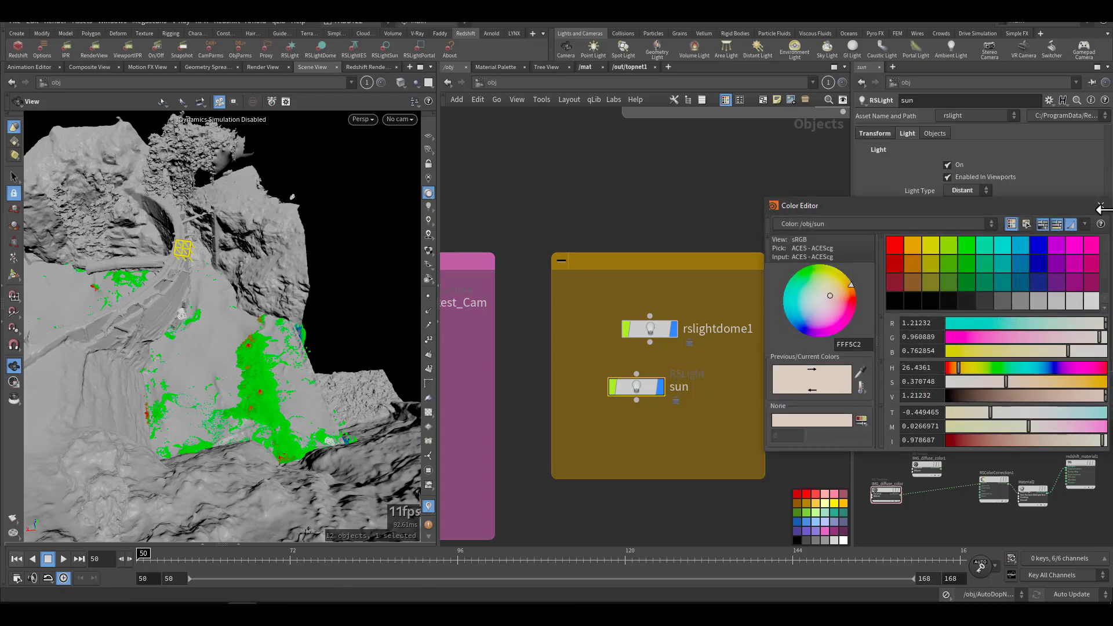
click(1099, 205)
click(953, 322)
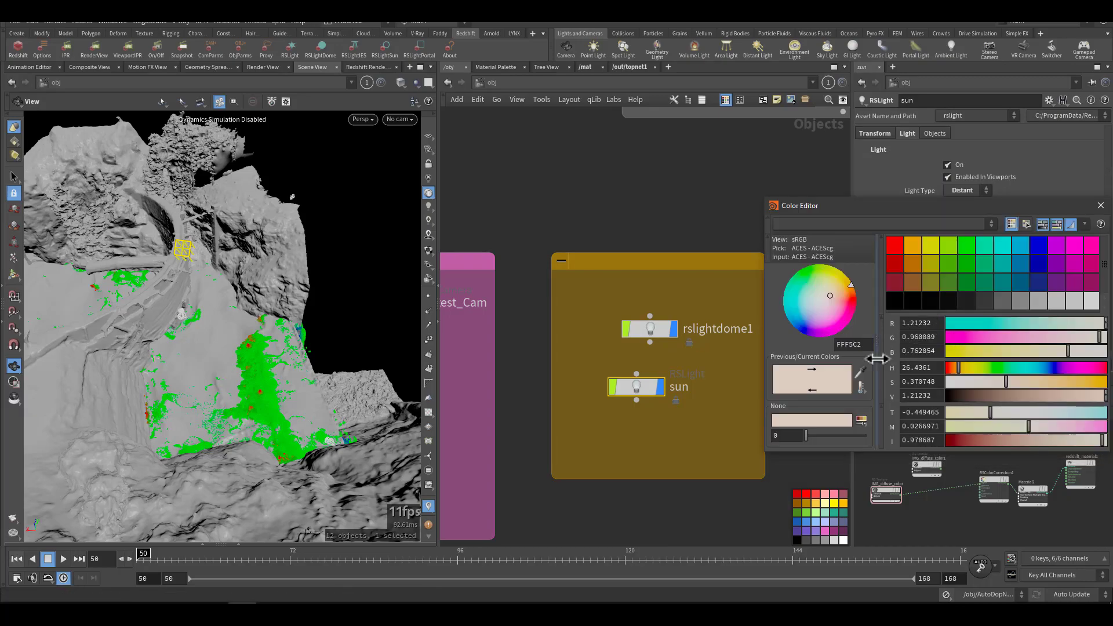
click(864, 388)
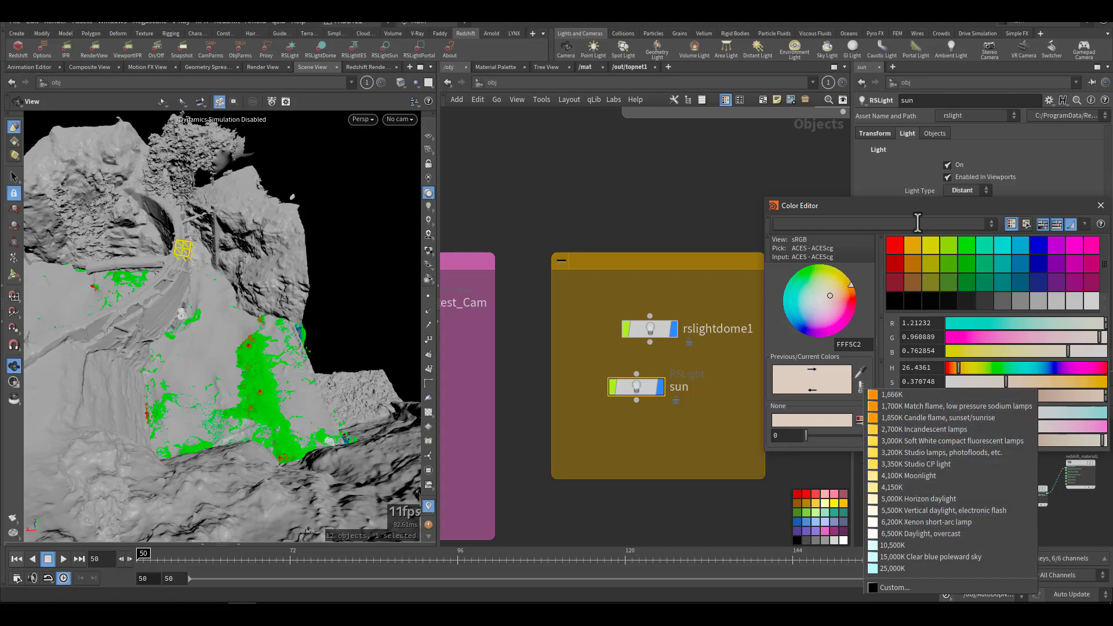
click(1100, 206)
Step: Review the sun light's shadow softness, contribution, volume samples and caustics settings
double_click(950, 225)
scroll(878, 313, down, 5)
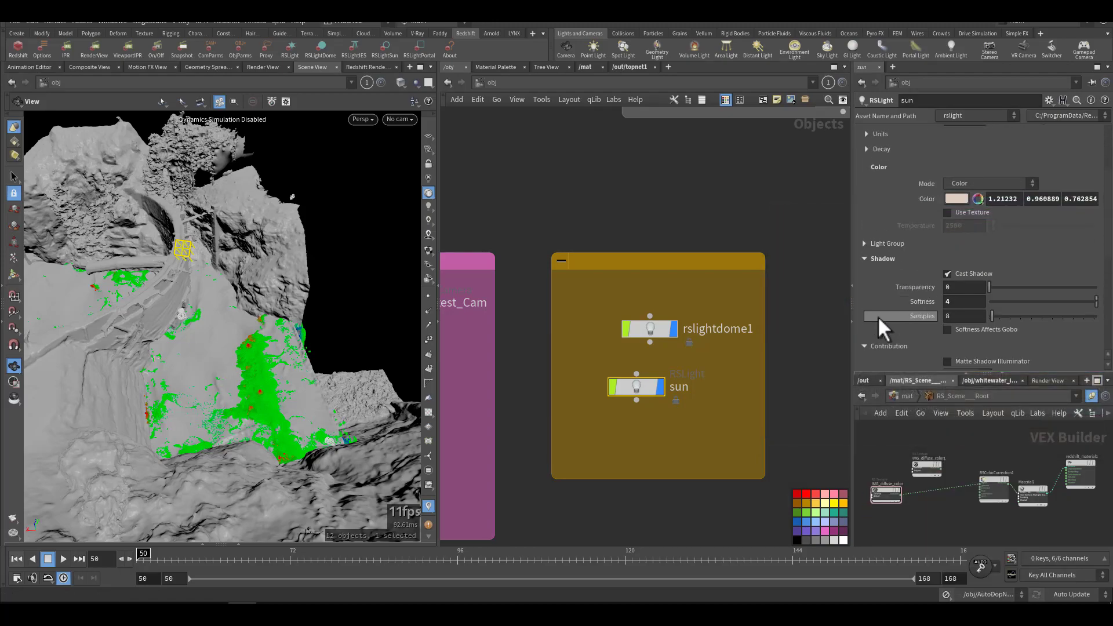
scroll(878, 318, down, 2)
double_click(947, 212)
scroll(895, 304, down, 5)
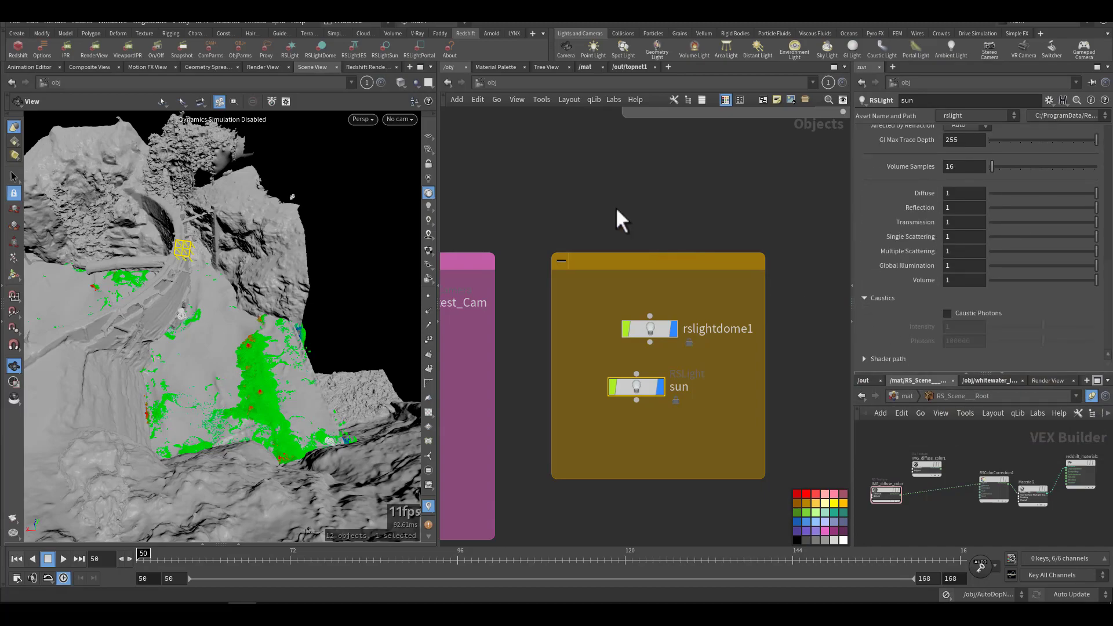
Step: Select cam1, cam2, cam3 and test_Cam in the camera network box
middle_drag(619, 219, 730, 197)
middle_drag(567, 258, 676, 239)
drag(544, 251, 698, 352)
Step: Look through cam1, cam2 and cam4 in the viewport, leaving cam4 as the active view
click(397, 121)
click(423, 170)
click(395, 121)
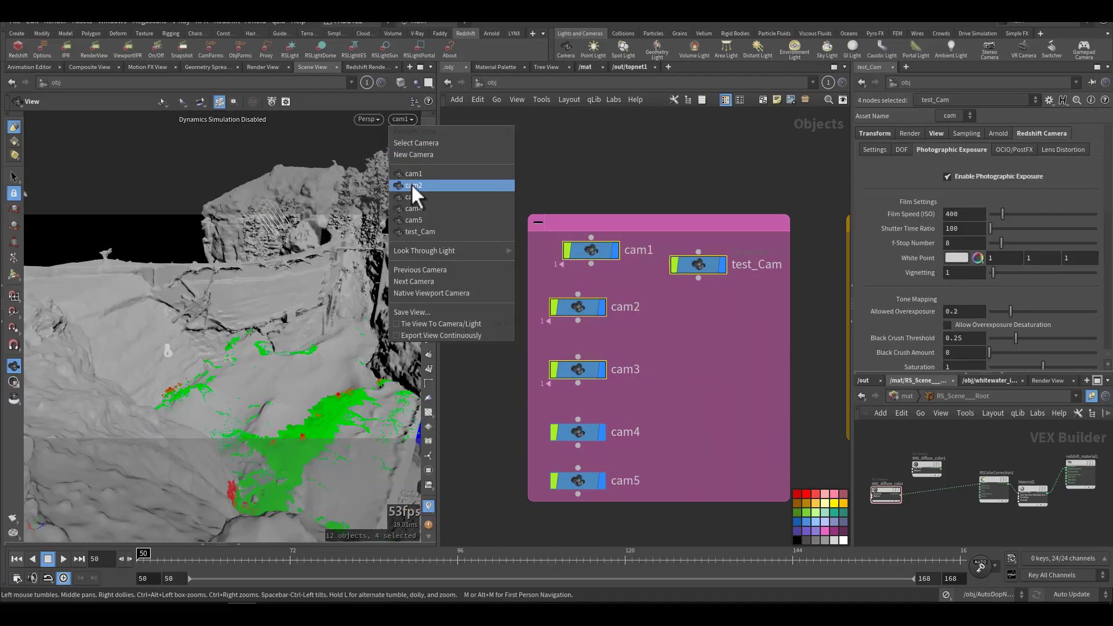
click(411, 185)
click(403, 121)
click(412, 212)
middle_drag(702, 352, 627, 333)
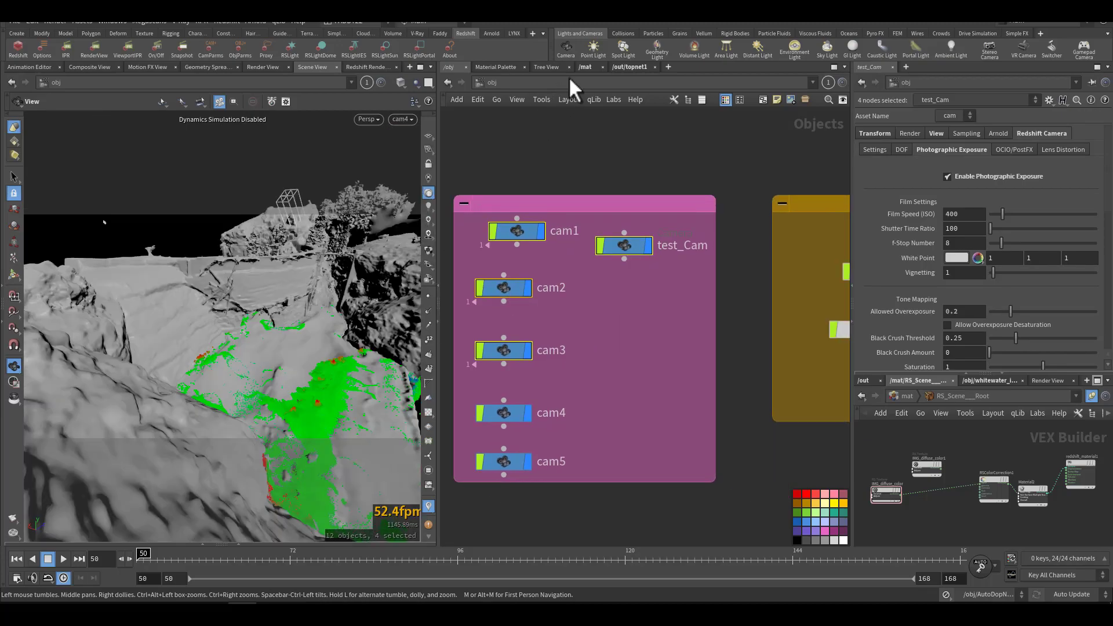
Step: Open the material network and look over the material builders, including RS_Scene___Root, surface, ww_vol and spray
click(587, 67)
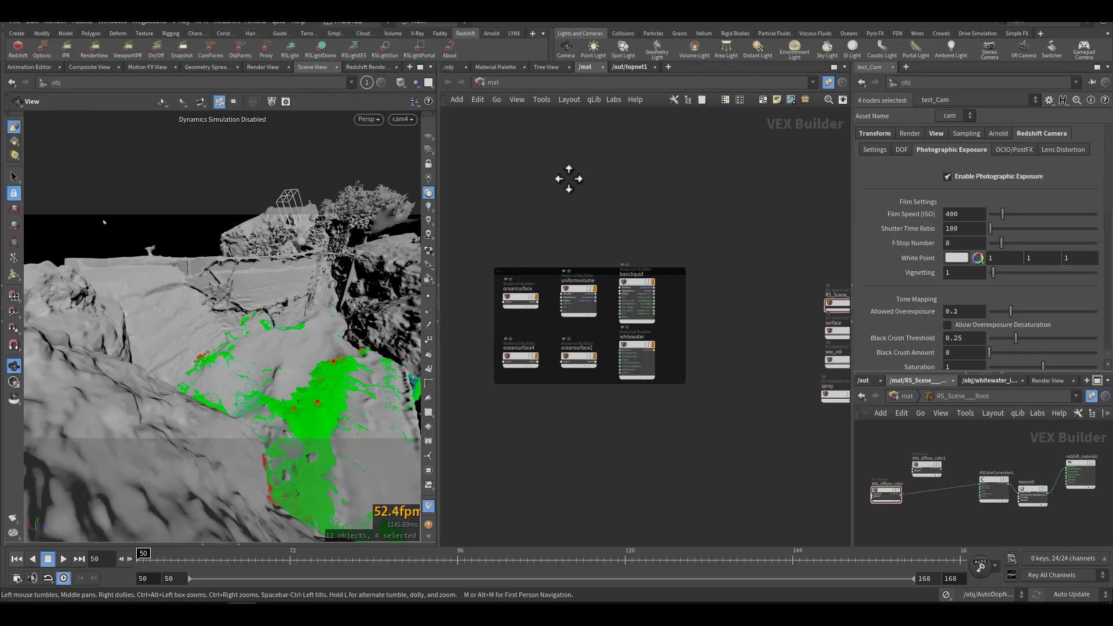
scroll(620, 222, up, 3)
middle_drag(595, 241, 656, 189)
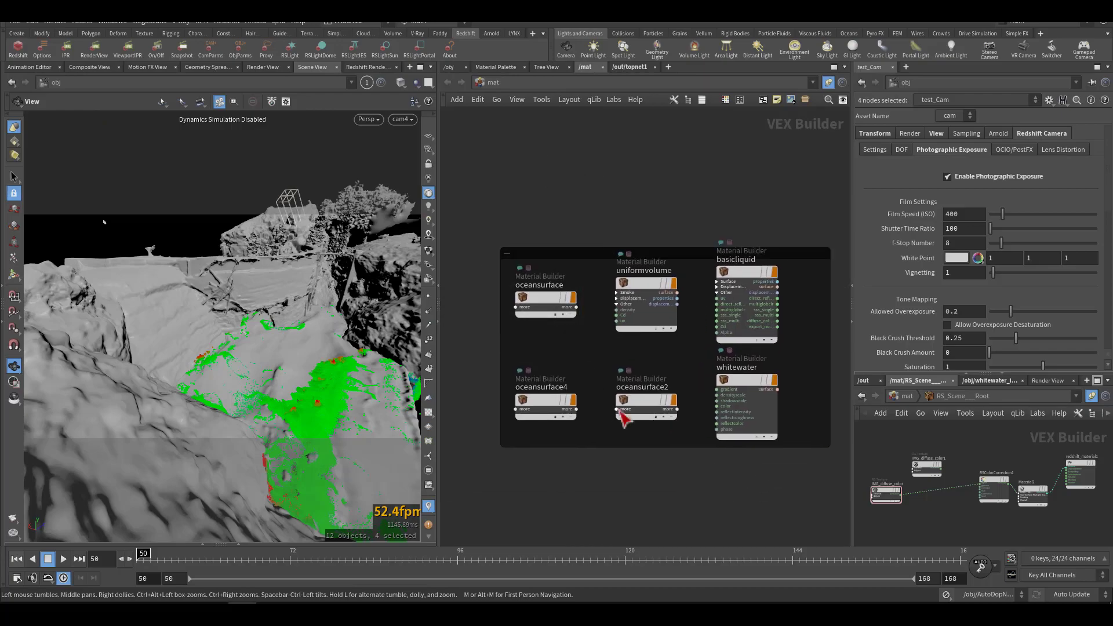
scroll(743, 395, up, 2)
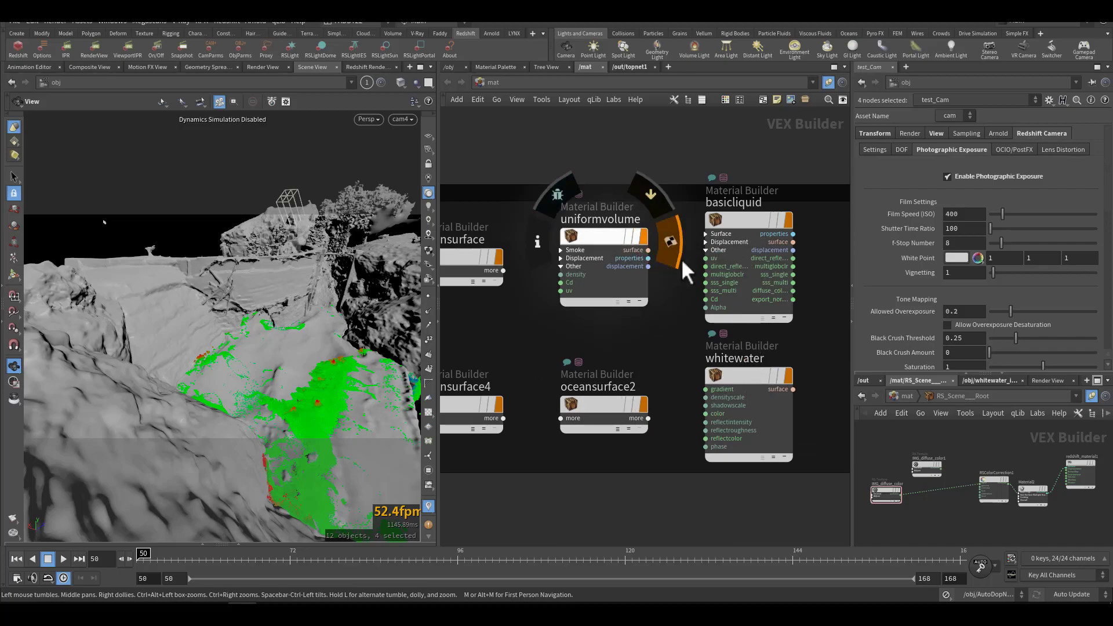
middle_drag(755, 145, 527, 155)
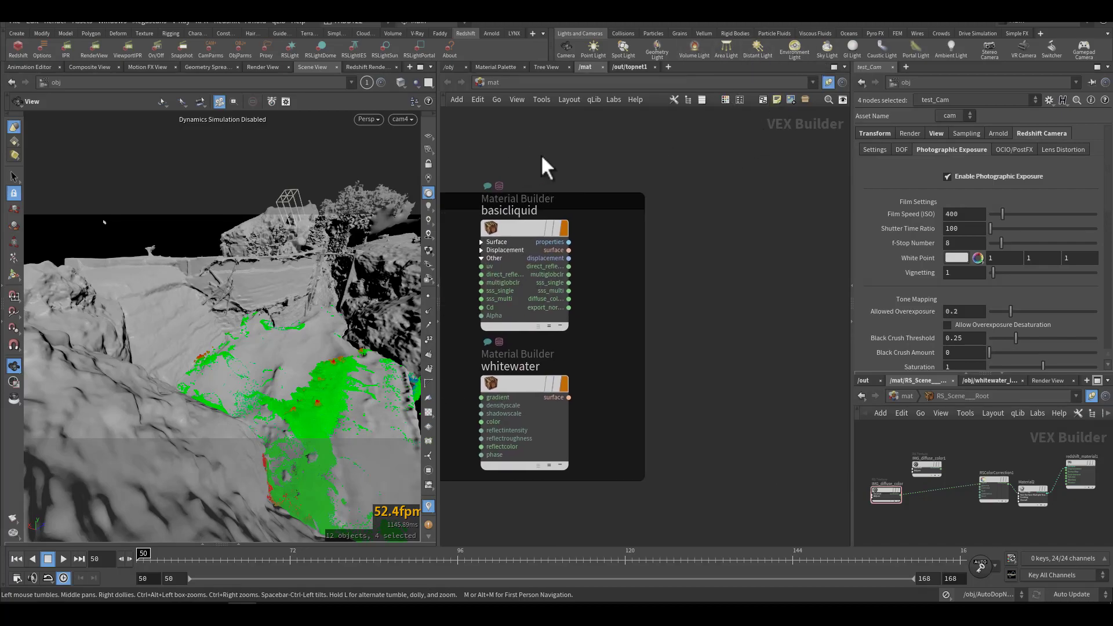
middle_drag(683, 181, 549, 203)
scroll(661, 216, down, 3)
middle_drag(695, 224, 530, 186)
scroll(647, 220, up, 4)
drag(511, 175, 664, 244)
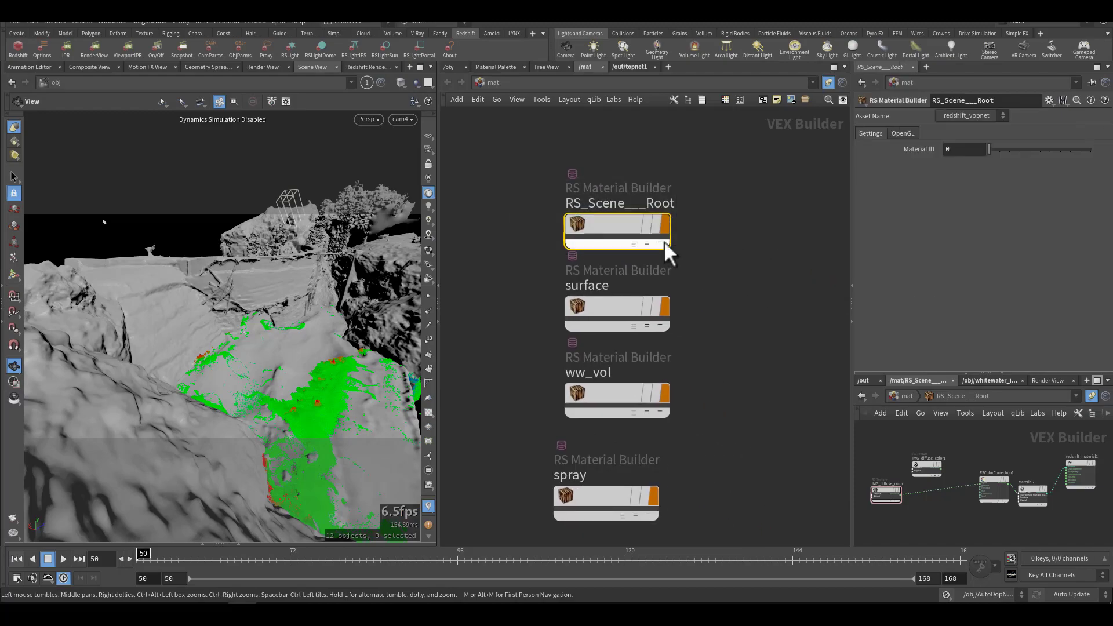
Step: Enter the RS_Scene___Root material and examine its colour correction, Material2 and redshift_material1 nodes
double_click(615, 224)
scroll(645, 262, up, 2)
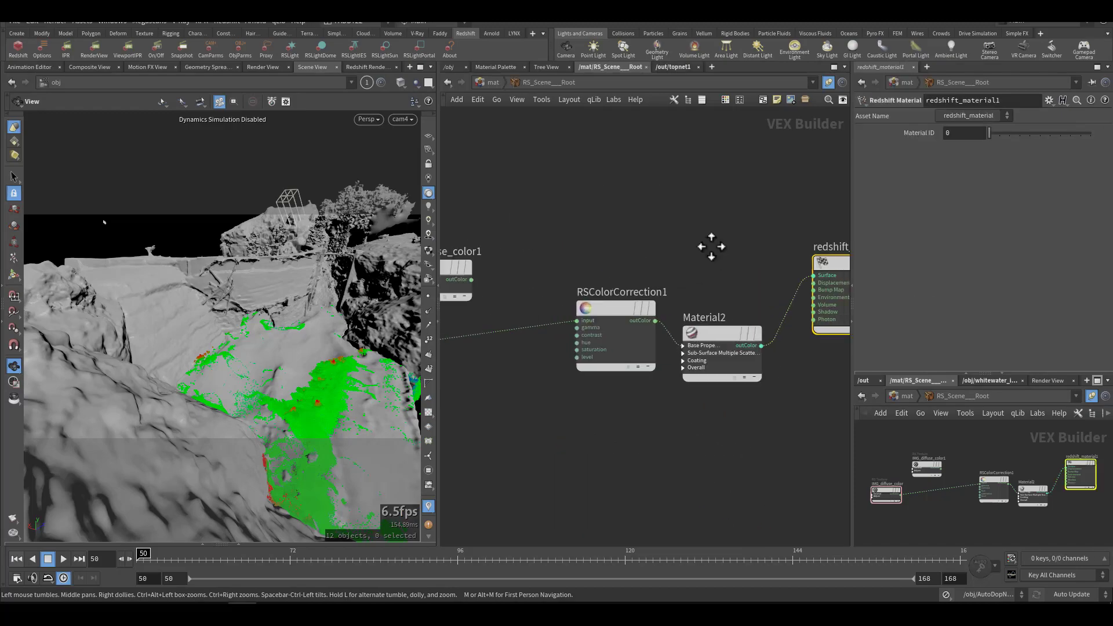
middle_drag(721, 245, 610, 245)
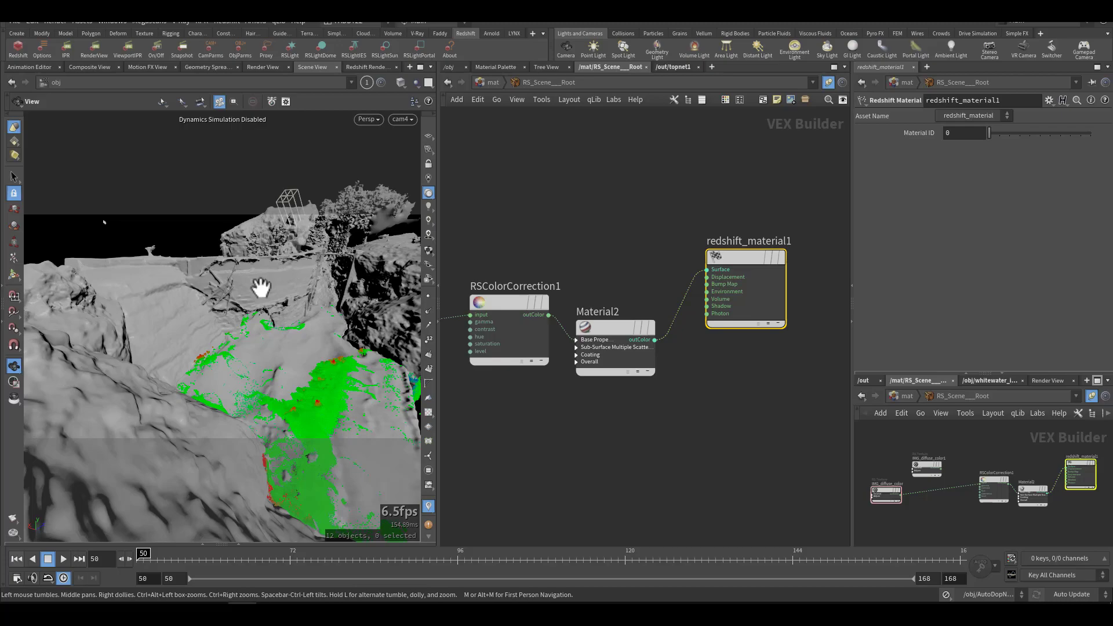
middle_drag(497, 259, 629, 270)
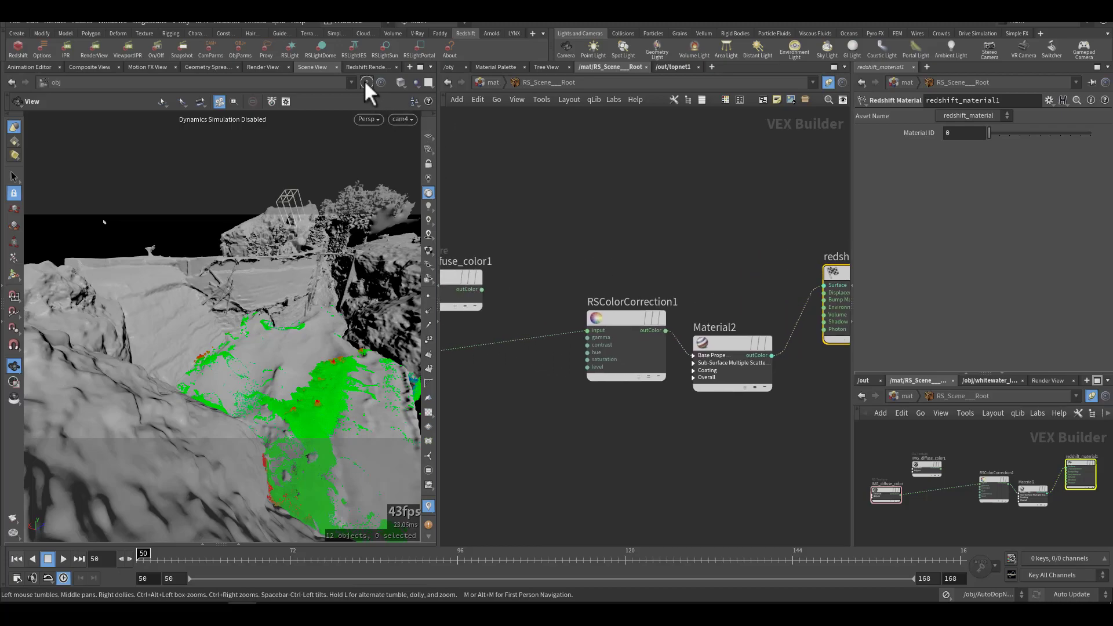
Step: Open the Redshift render view, set its camera to /obj/cam1 and start the interactive render
click(364, 65)
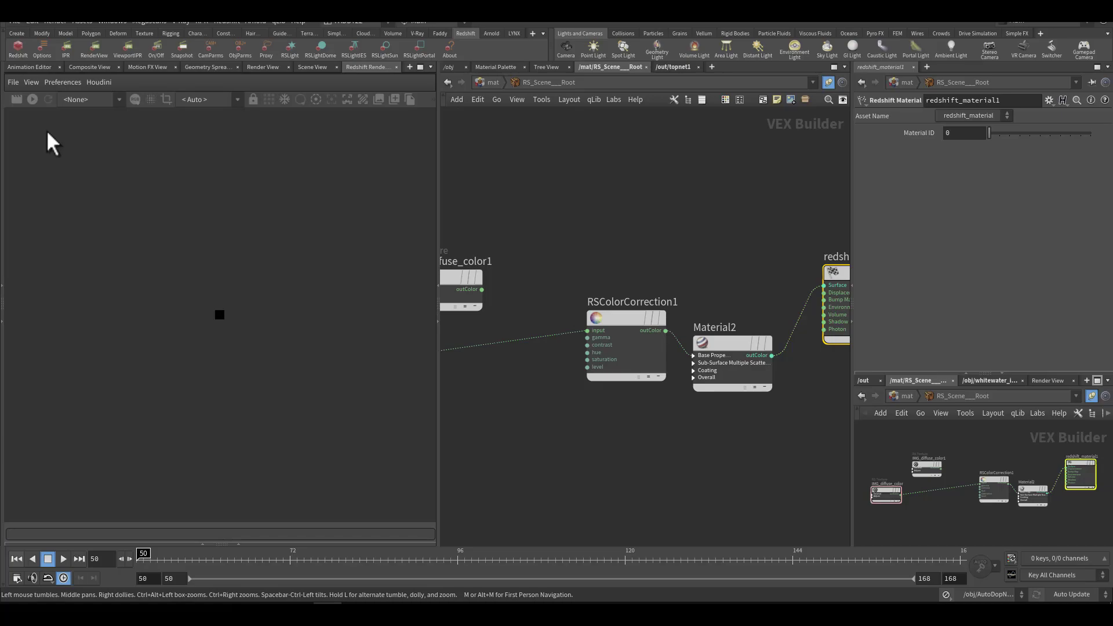
click(103, 101)
click(98, 100)
click(193, 100)
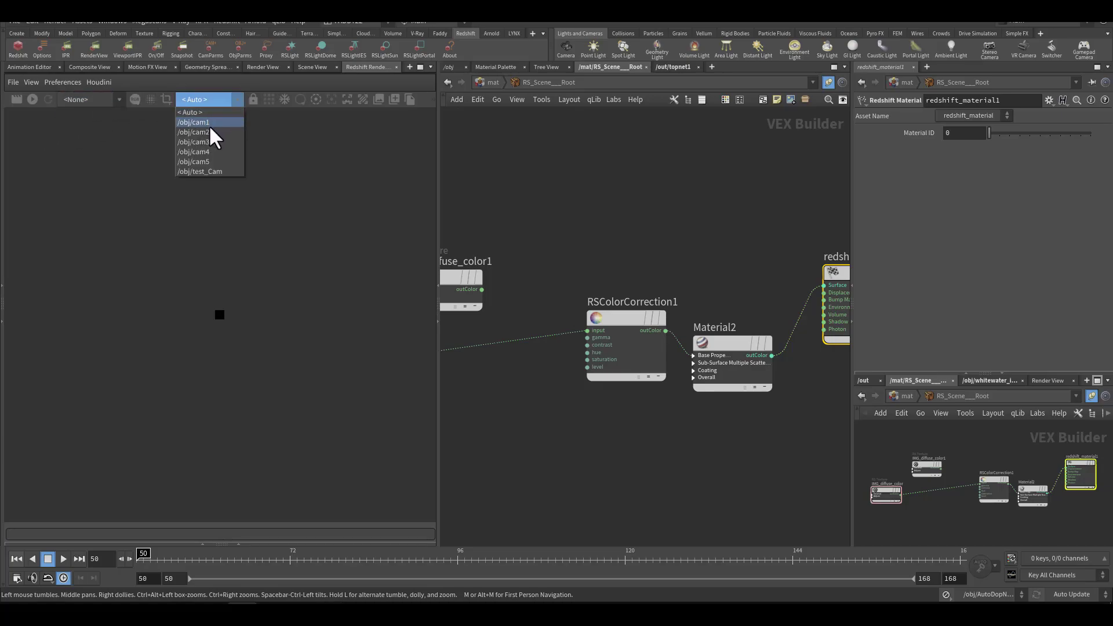
click(210, 123)
click(33, 101)
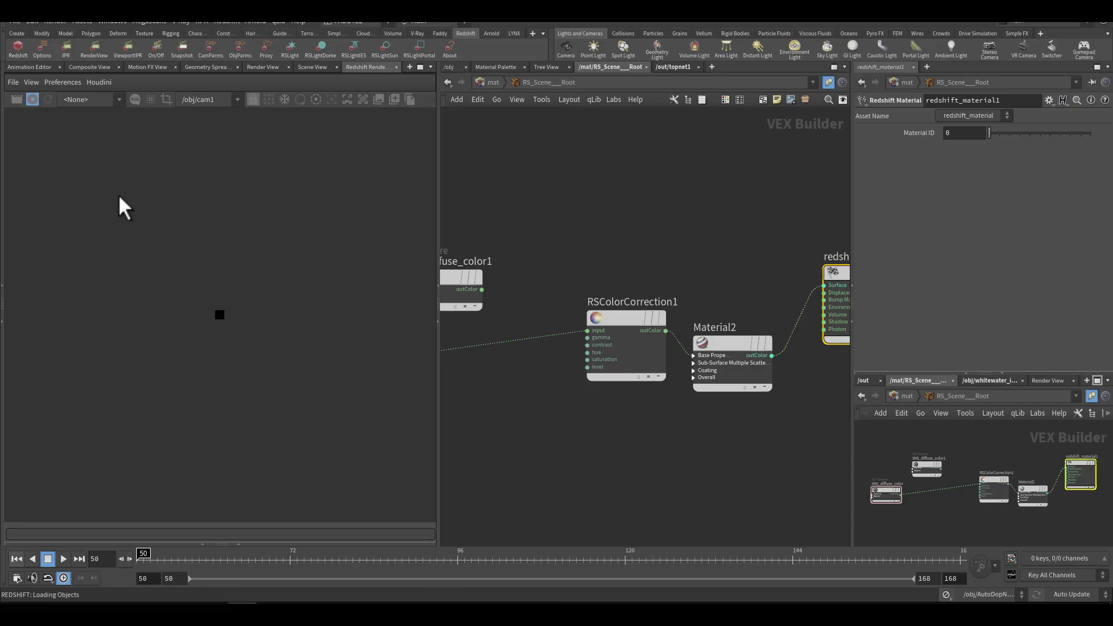
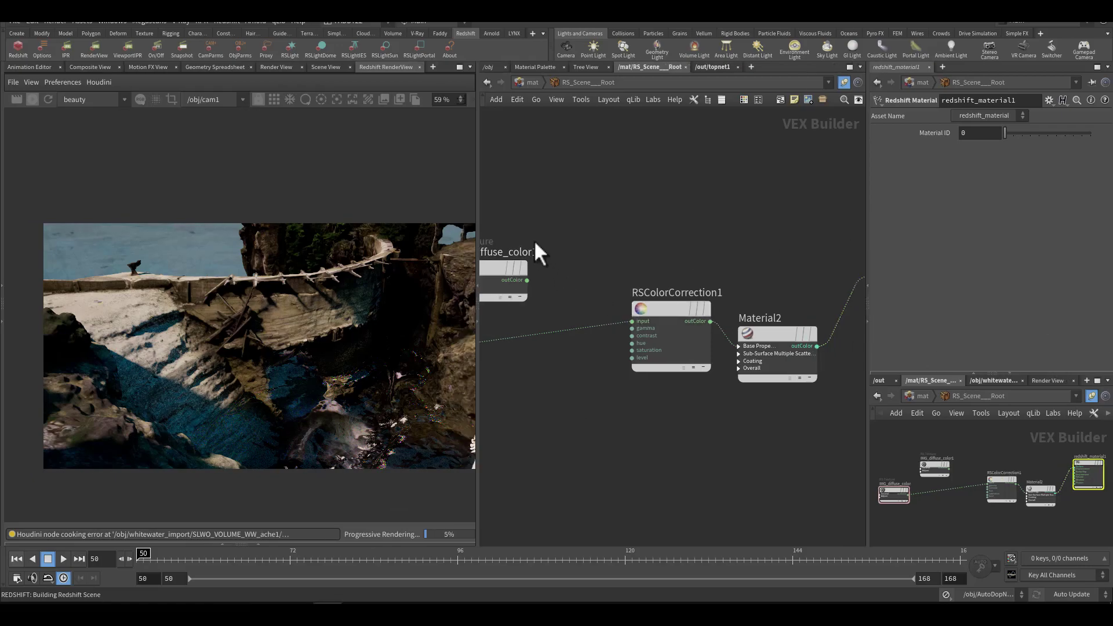
Step: Widen the render view and reposition the diffuse texture nodes, with IMG_diffuse_color near RSColorCorrection1 and IMG_diffuse_color1 above it
drag(480, 210, 515, 209)
scroll(382, 266, up, 2)
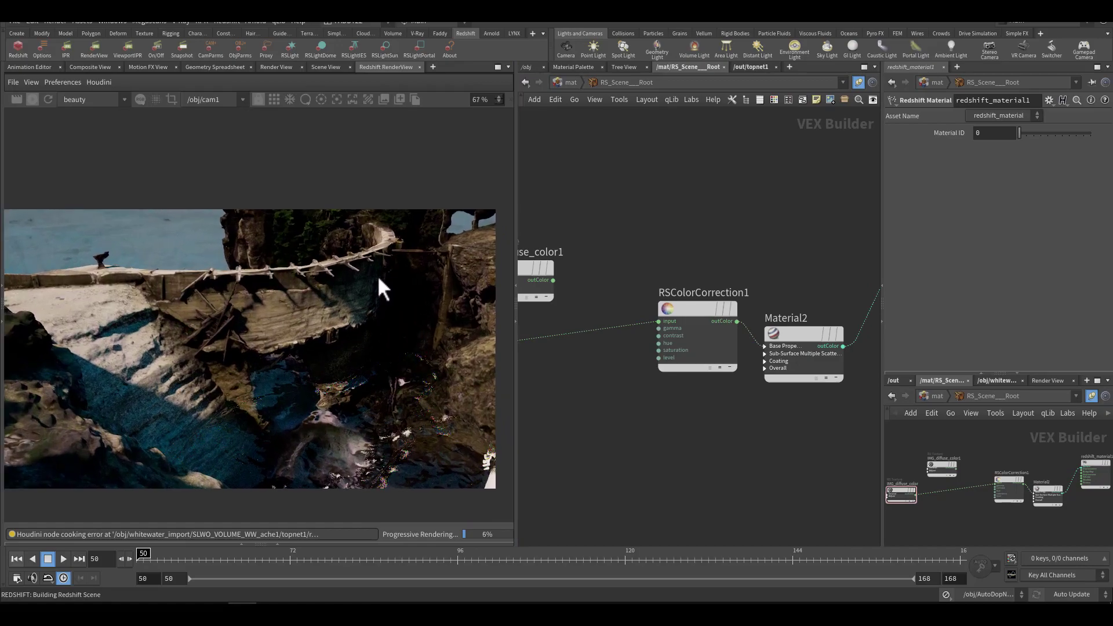
mouse_move(833, 246)
middle_down()
mouse_move(684, 263)
mouse_move(835, 240)
middle_up()
click(777, 301)
middle_drag(601, 260, 686, 255)
drag(653, 255, 622, 158)
middle_drag(562, 265, 602, 262)
drag(580, 321, 719, 291)
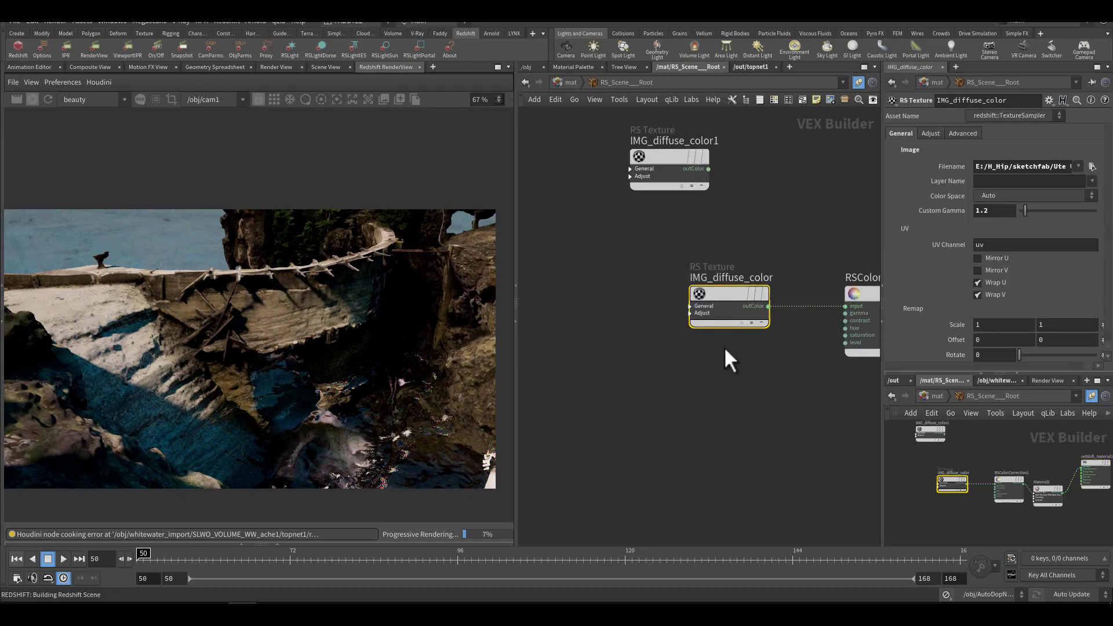
Step: Examine the Custom Gamma of IMG_diffuse_color and the Hue Shift and Level Scale of RSColorCorrection1
drag(1003, 212, 969, 214)
middle_drag(745, 218, 630, 224)
drag(631, 226, 739, 342)
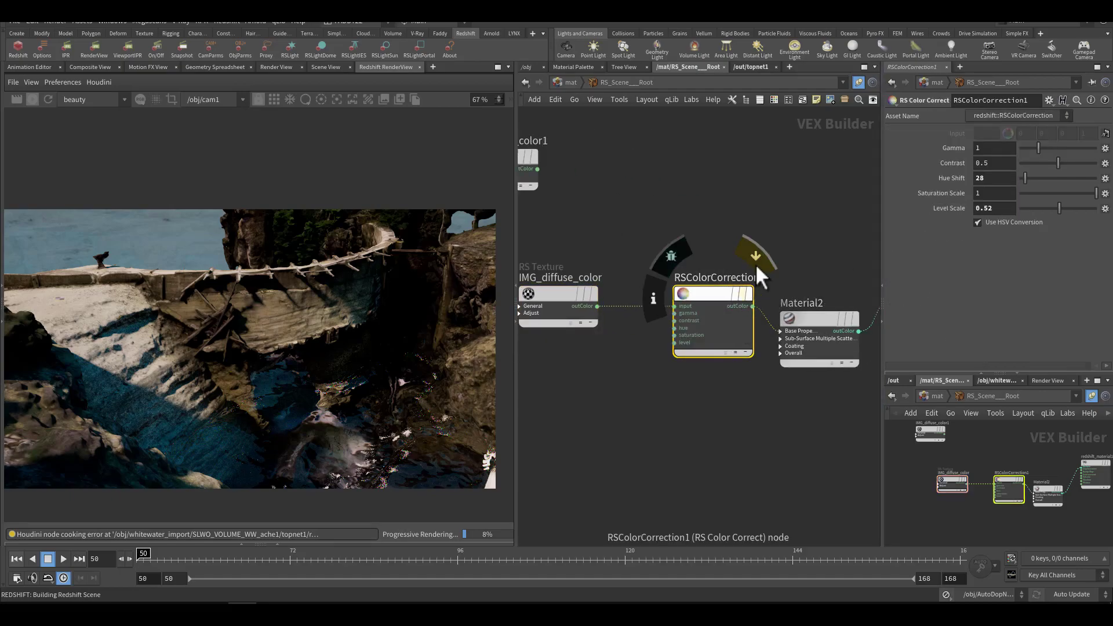
click(755, 263)
click(755, 264)
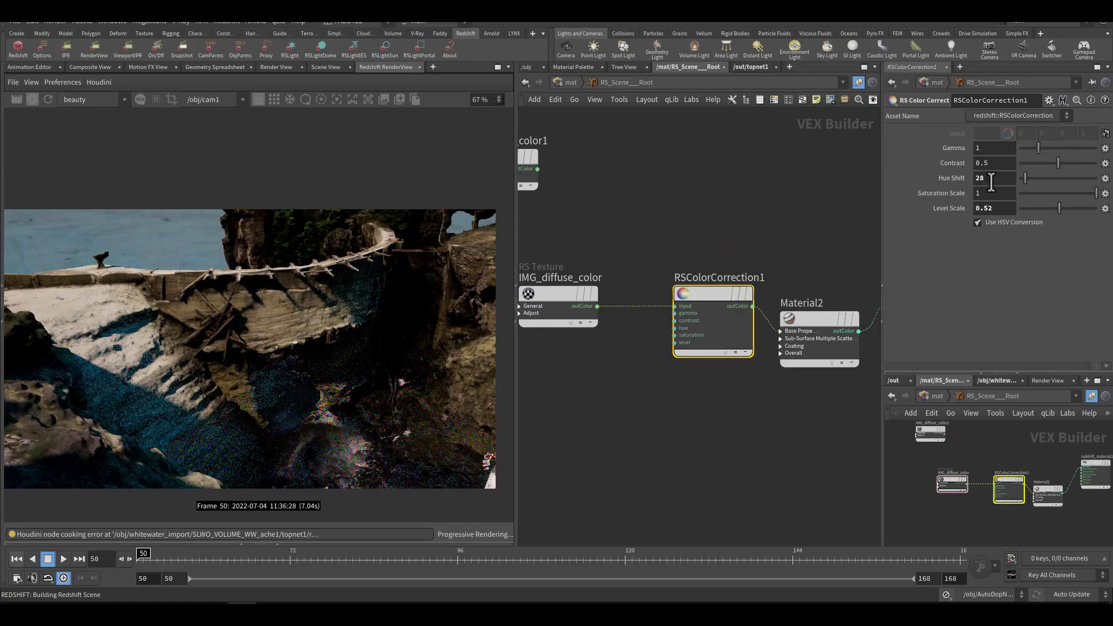
click(990, 178)
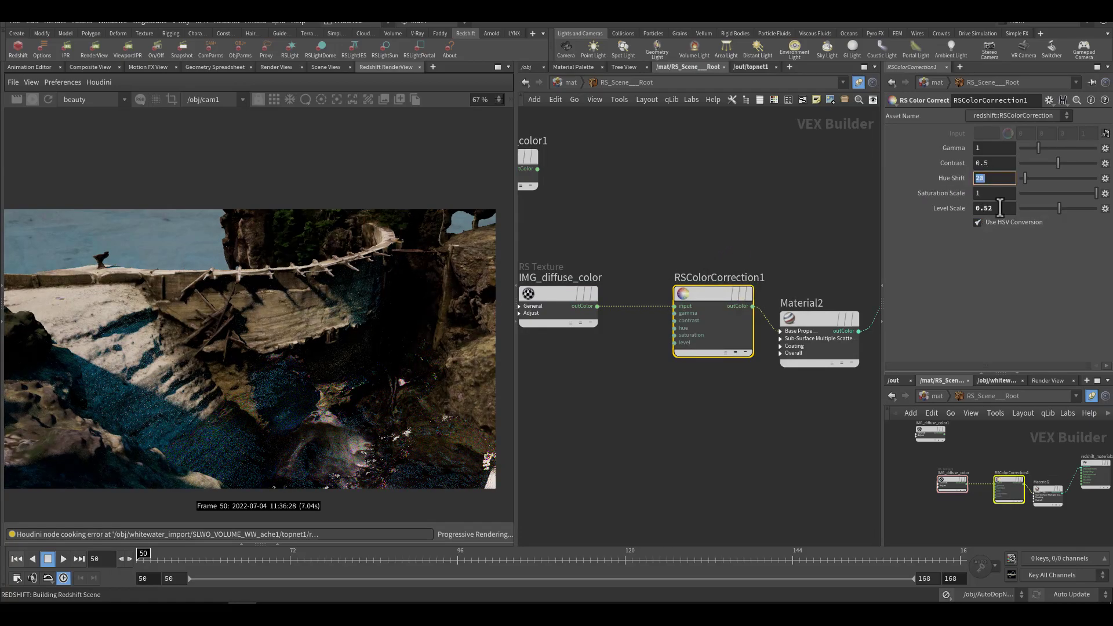
click(1000, 208)
Step: Try a reflection weight of 0.936 on Material2, then return the weight to 0
middle_drag(735, 238, 658, 256)
click(672, 298)
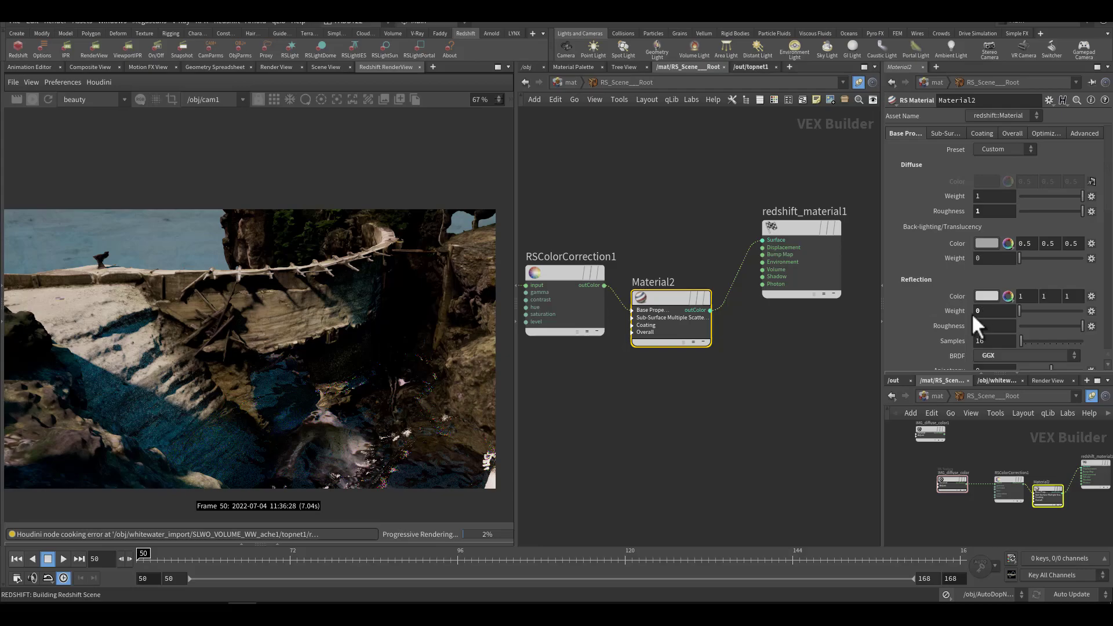
drag(1044, 309, 1078, 308)
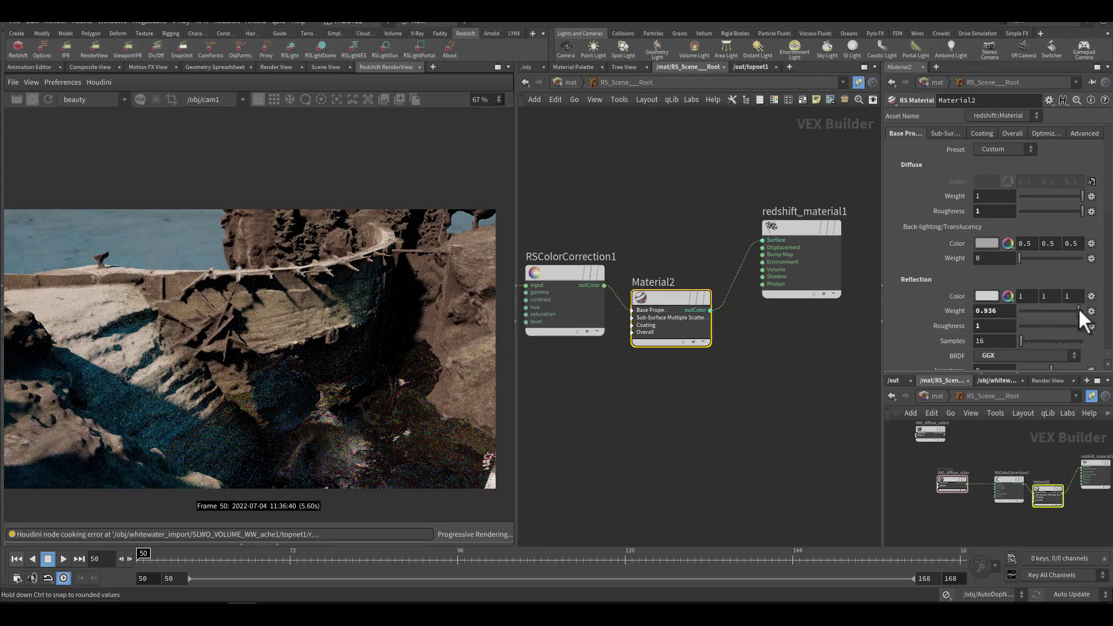
drag(1078, 308, 1017, 318)
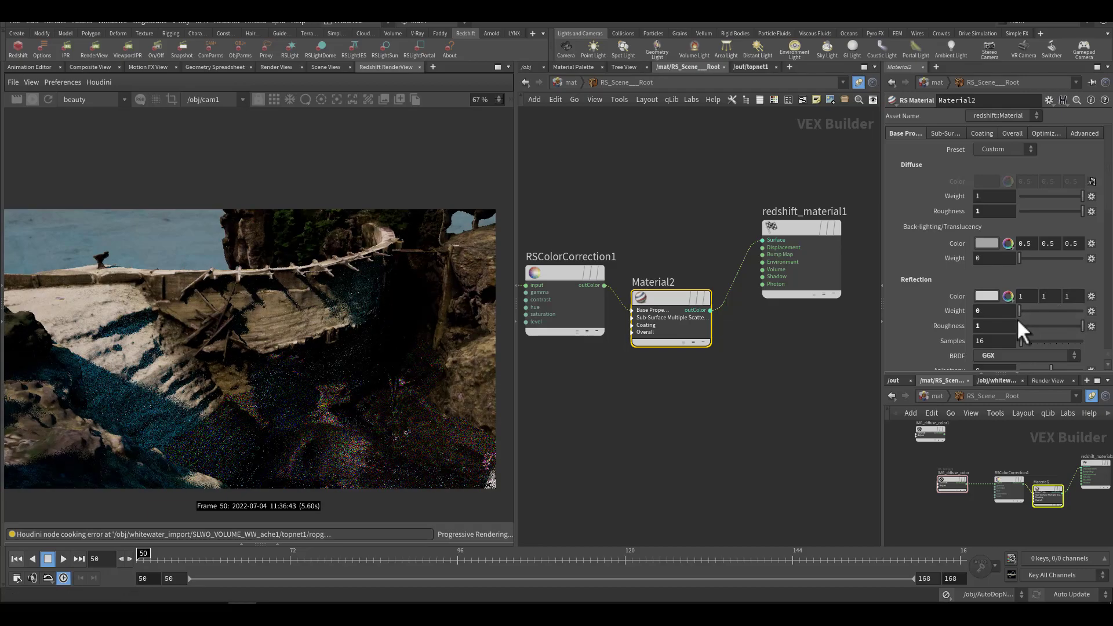
scroll(912, 321, down, 10)
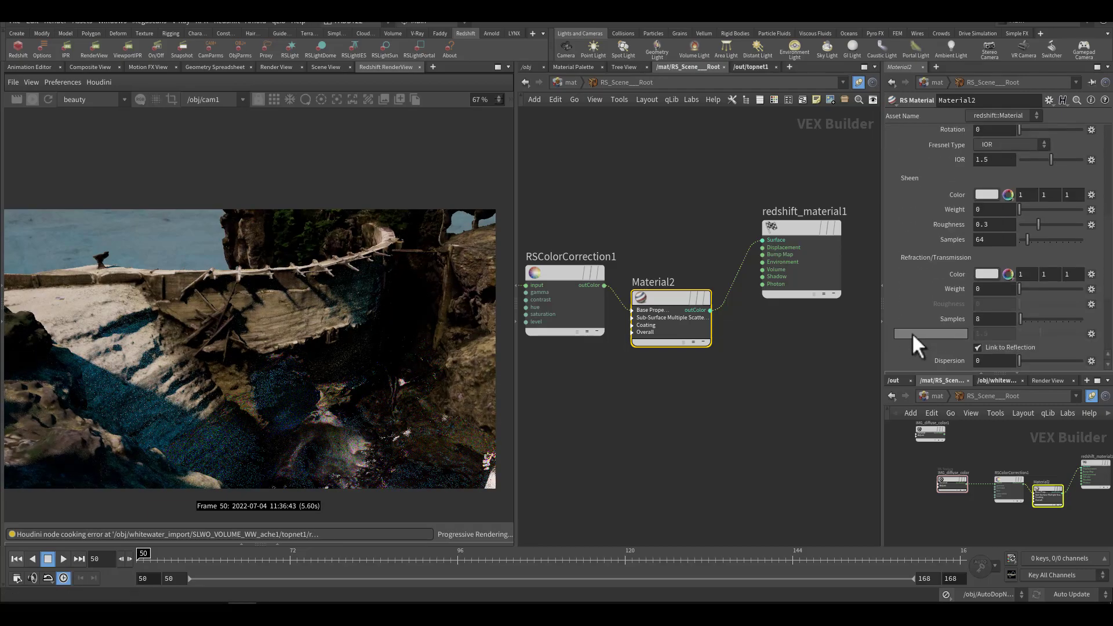
Step: Enter the surface material and examine Material1's preset, diffuse, reflection, refraction and dispersion settings
middle_drag(773, 186, 695, 189)
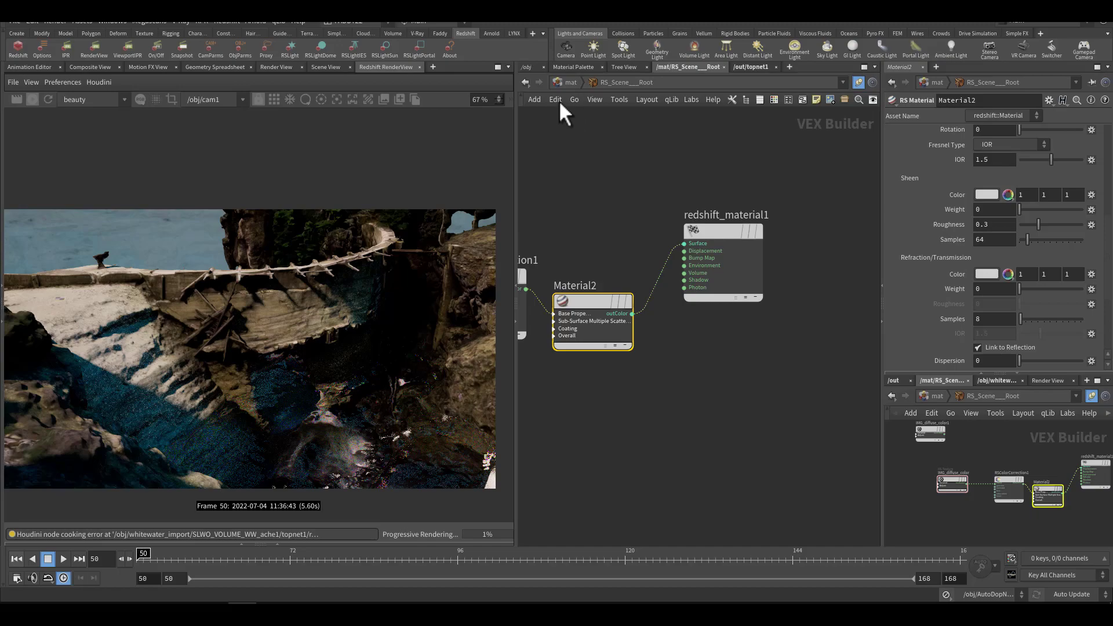
click(566, 82)
mouse_move(666, 269)
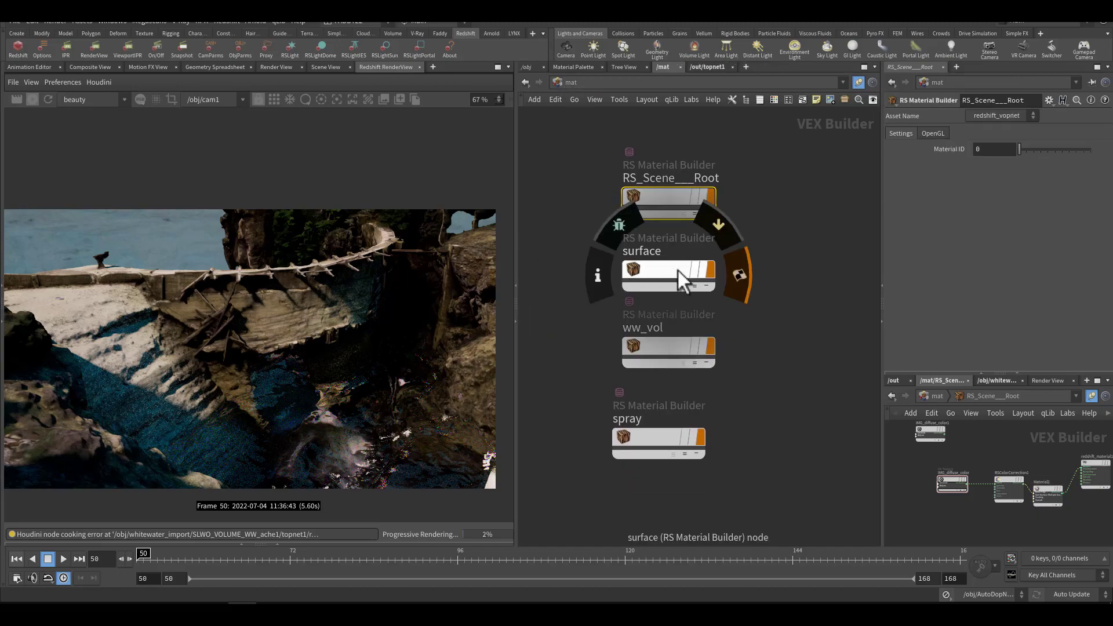
double_click(677, 270)
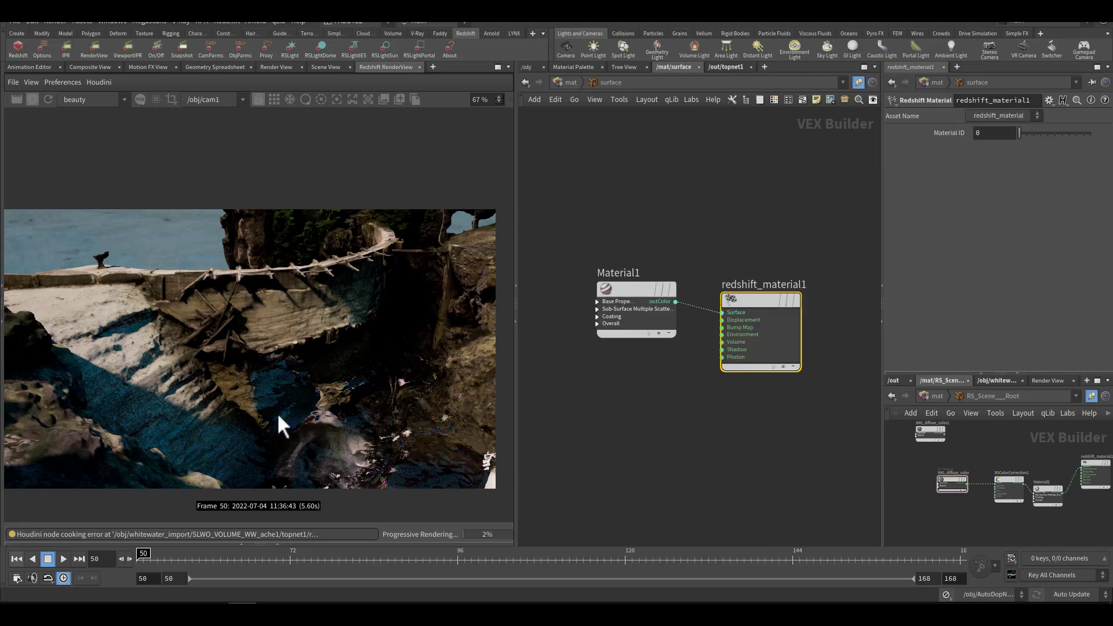
click(636, 289)
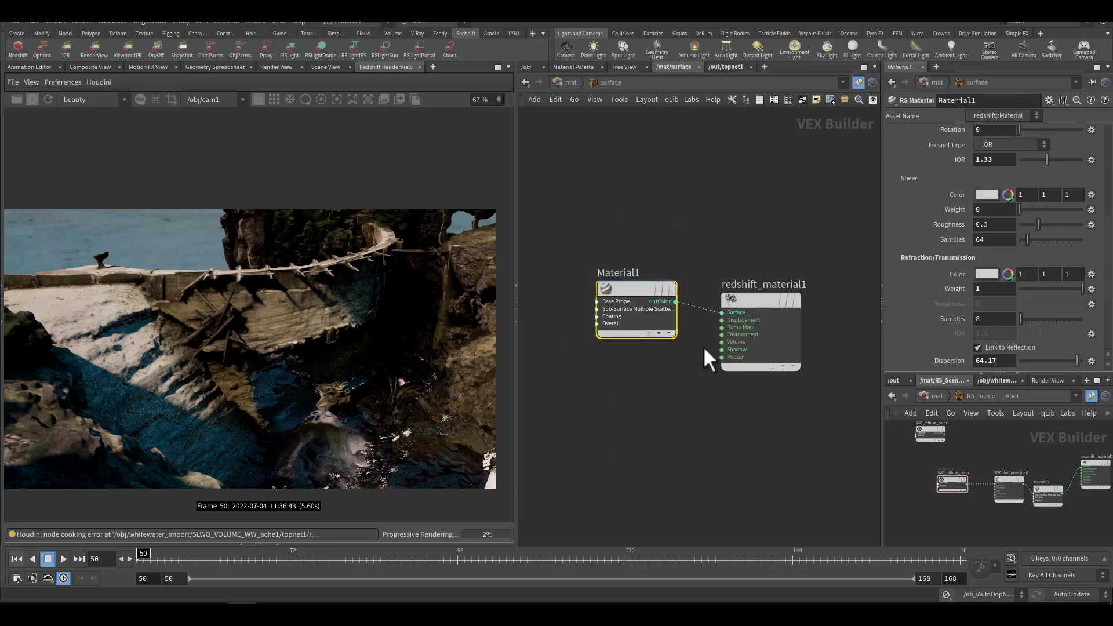
scroll(948, 246, up, 3)
scroll(948, 247, up, 1)
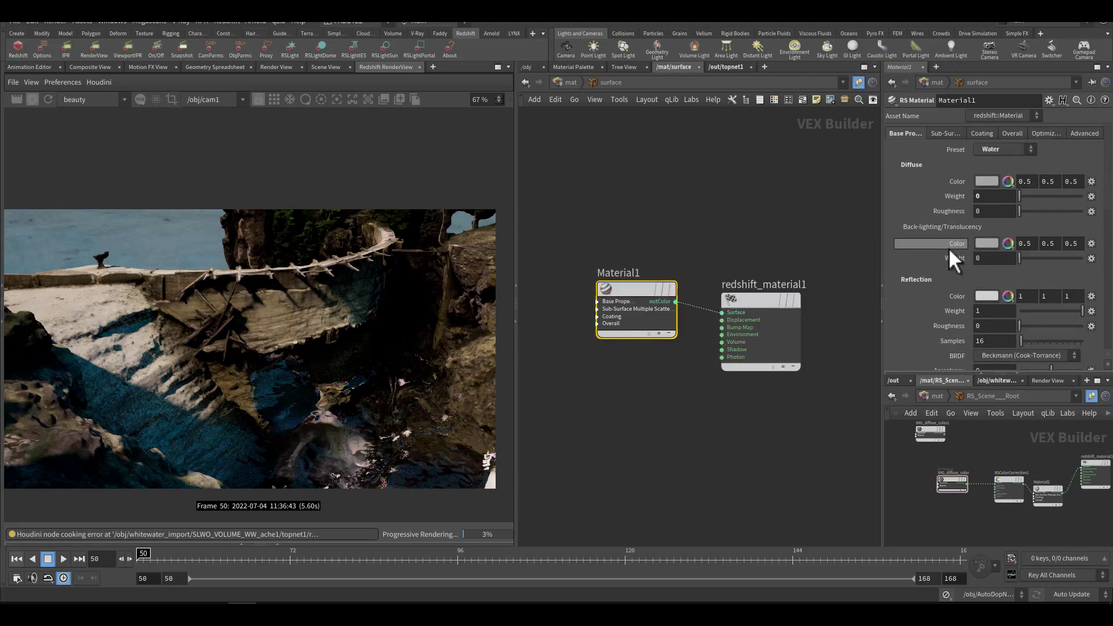
scroll(937, 259, down, 8)
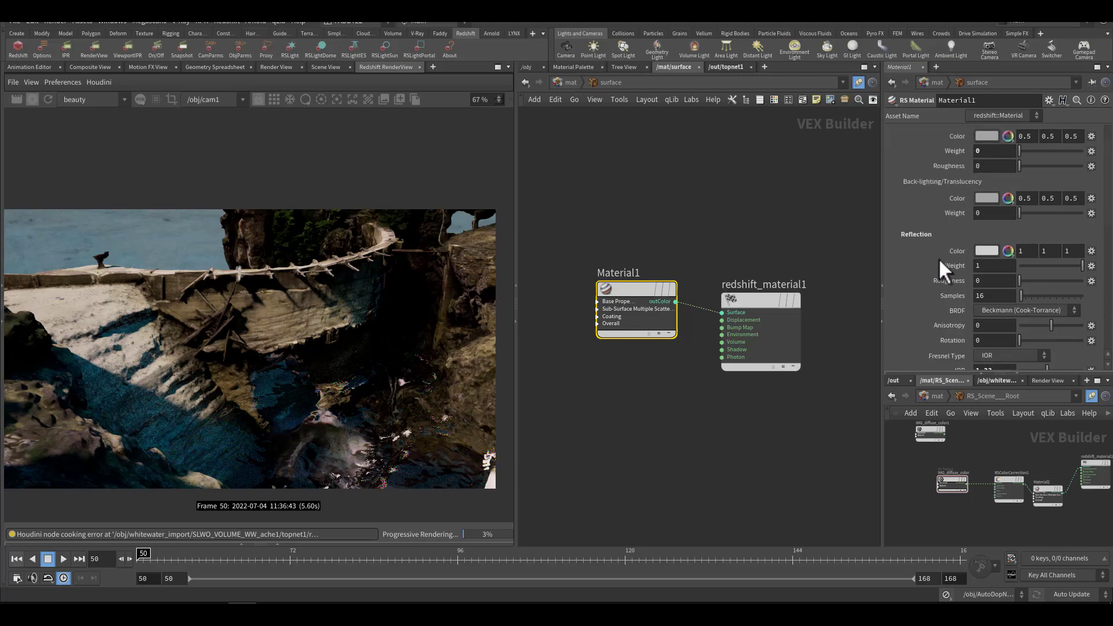
scroll(938, 259, down, 4)
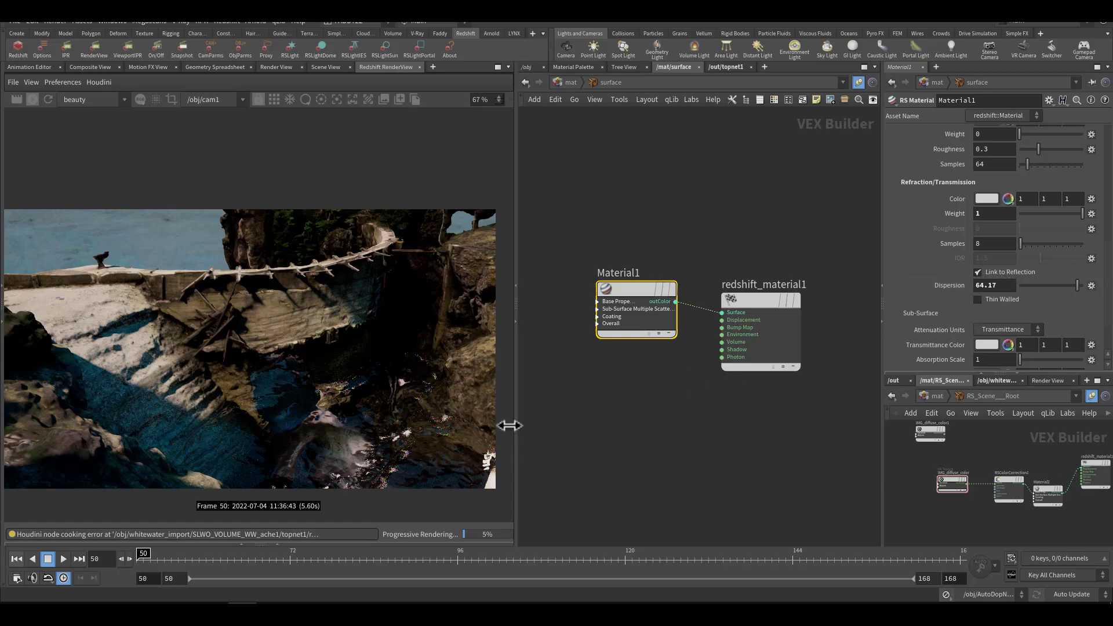
Step: Inspect the water surface below the dam up close in the render, then return to the full image
scroll(440, 427, up, 6)
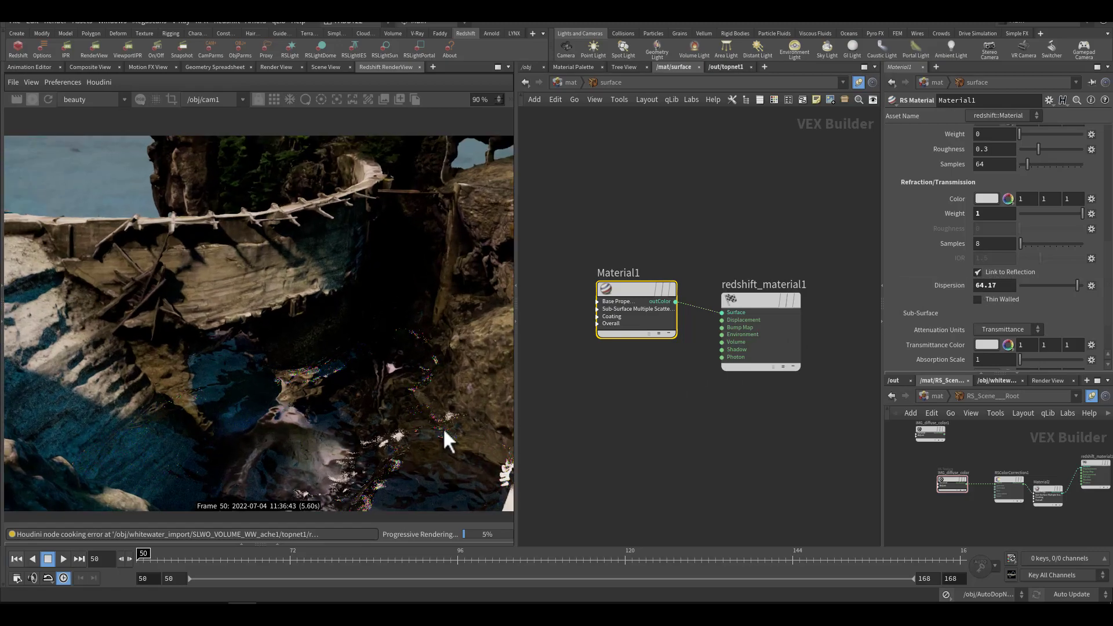
scroll(435, 419, down, 6)
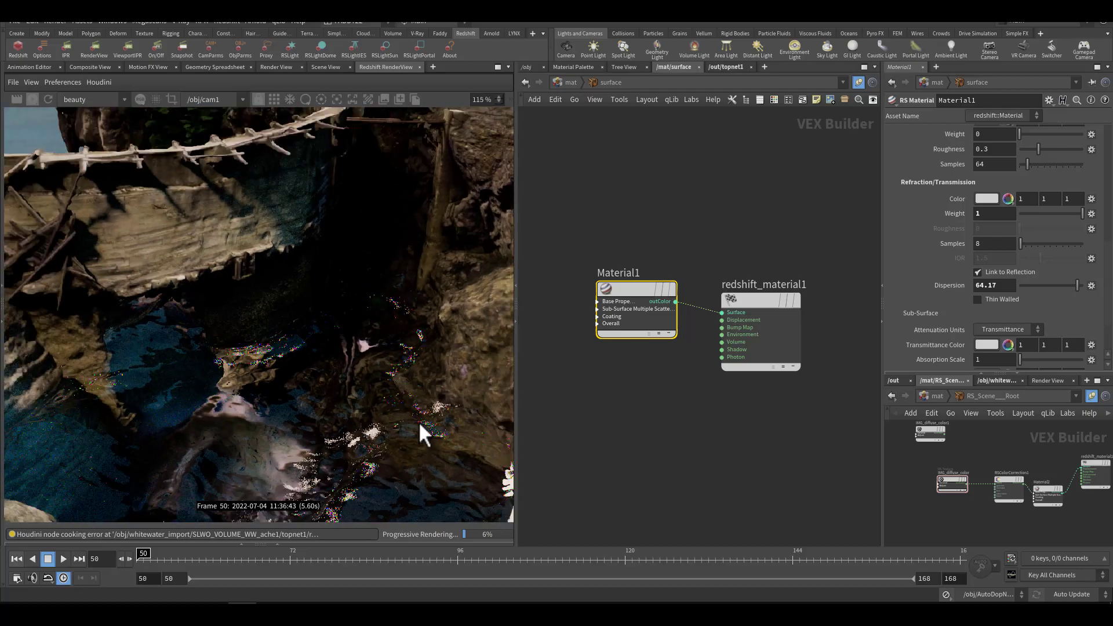
scroll(416, 410, down, 3)
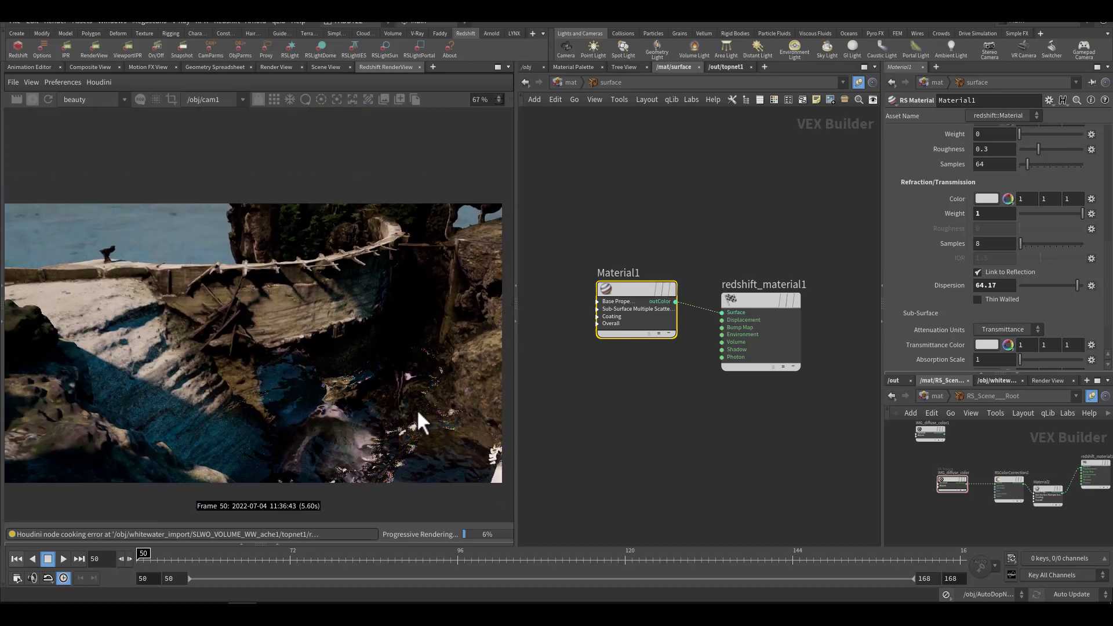
scroll(409, 407, up, 2)
drag(408, 407, 401, 397)
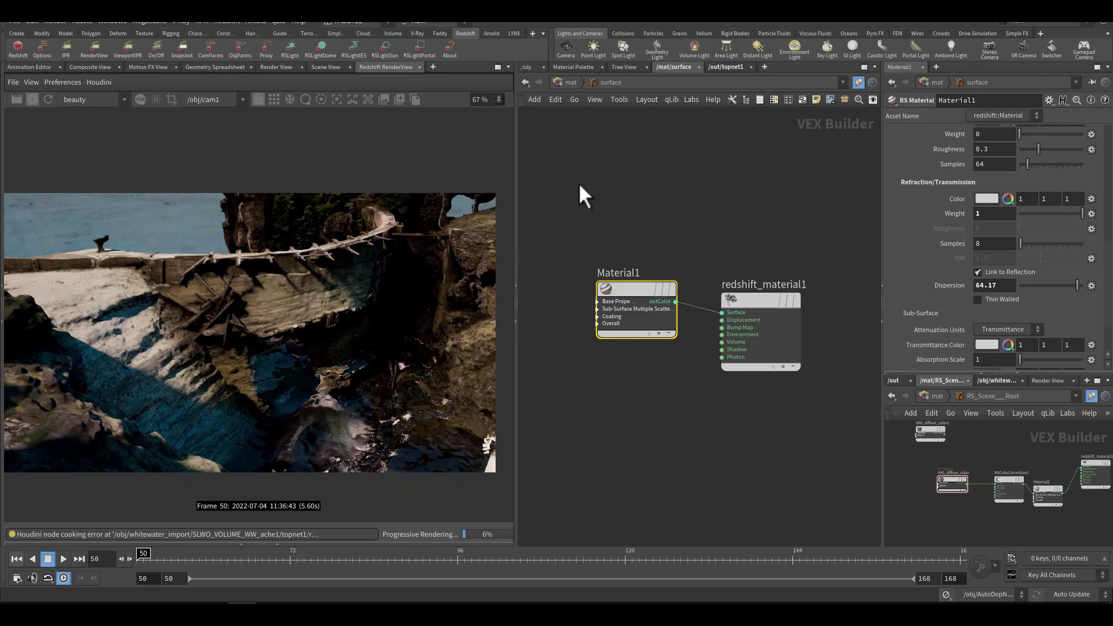
Step: Enter the ww_vol material and examine the scatter channel of its Volume1 node
click(573, 84)
double_click(665, 347)
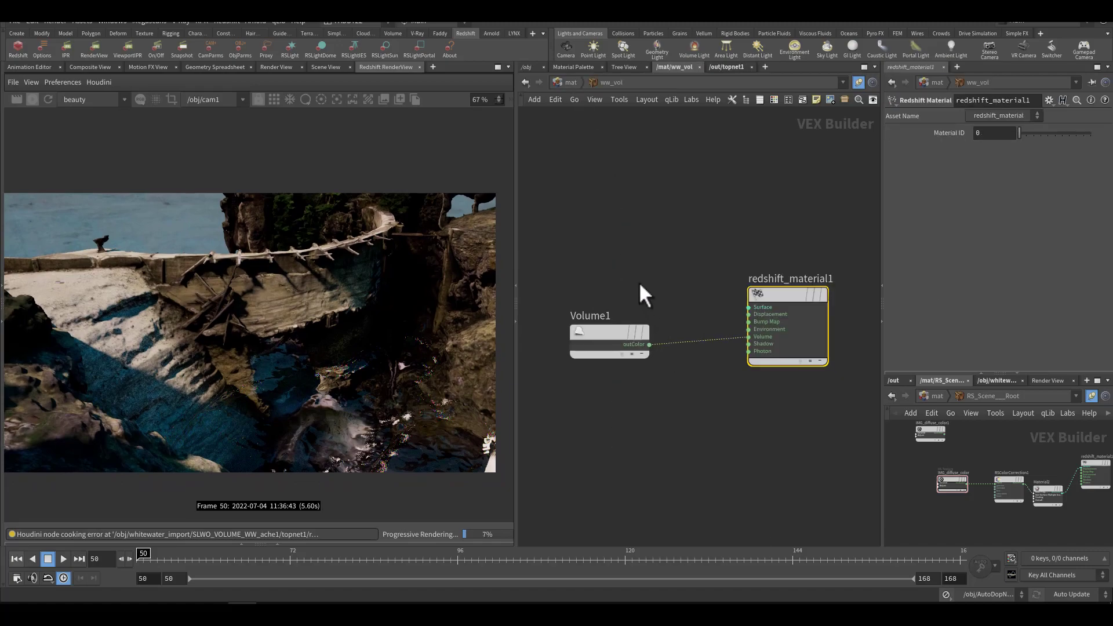
click(618, 341)
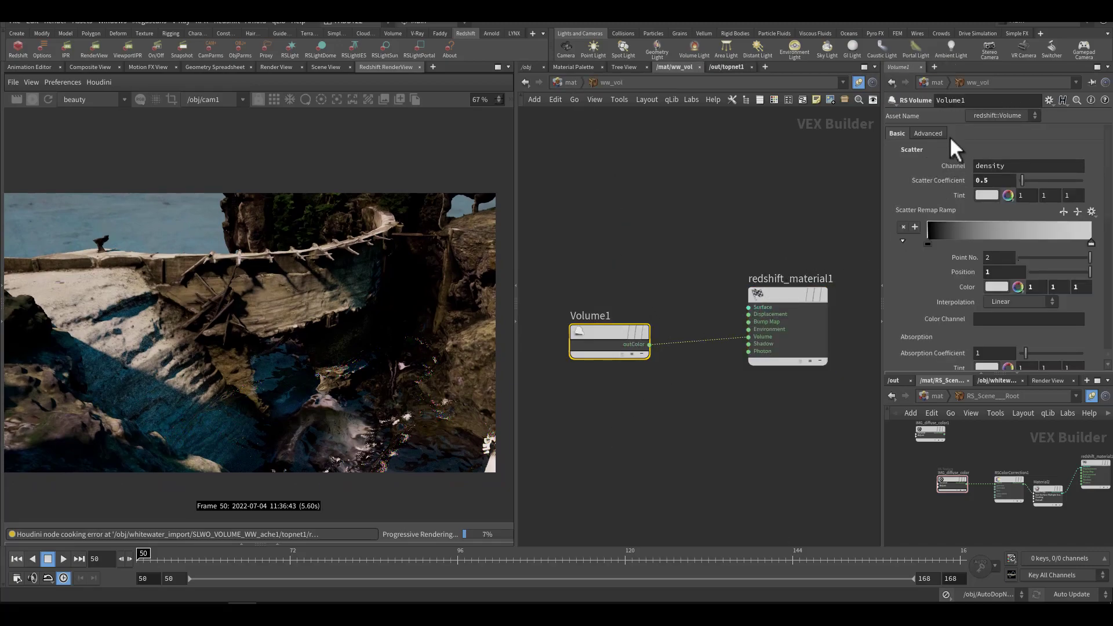
double_click(992, 166)
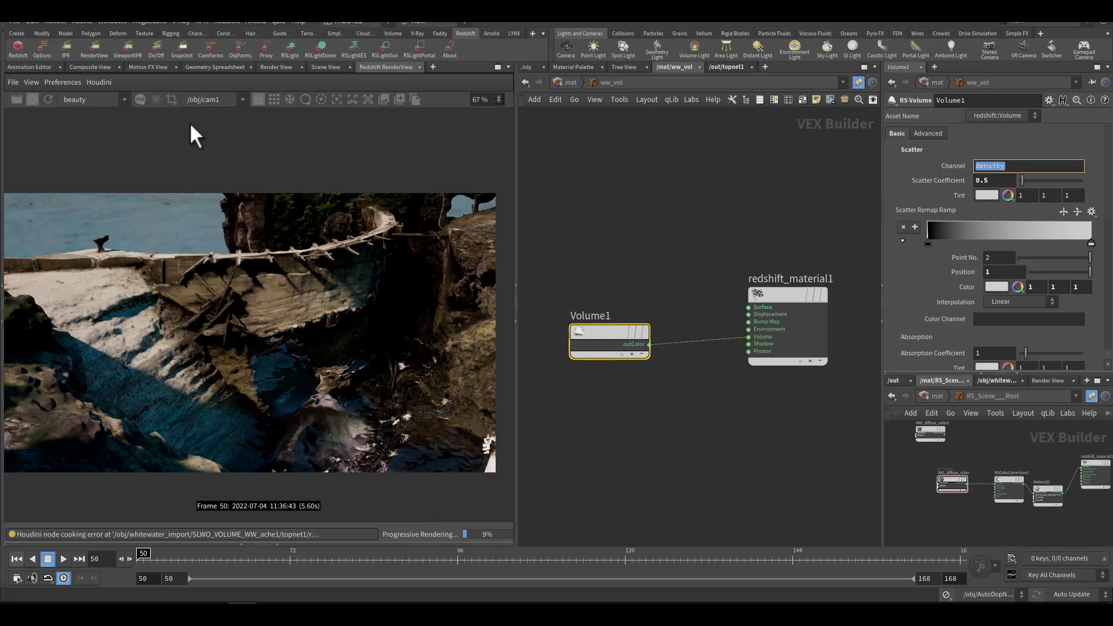
Step: Set the scene to frame 120 and restart the interactive Redshift render
click(317, 67)
click(625, 554)
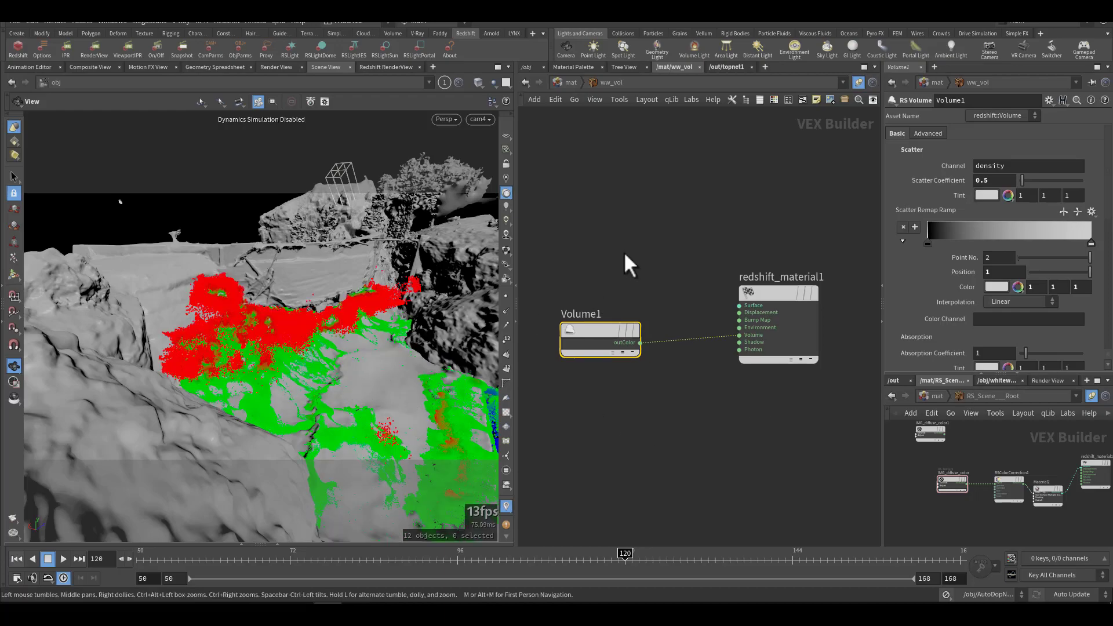
click(382, 68)
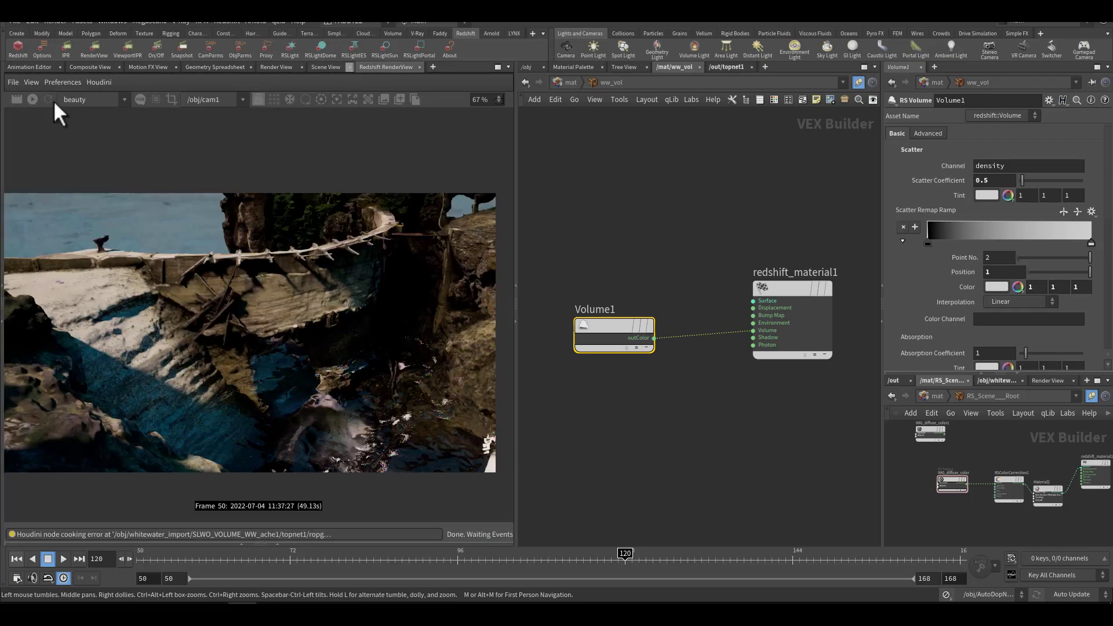
click(33, 100)
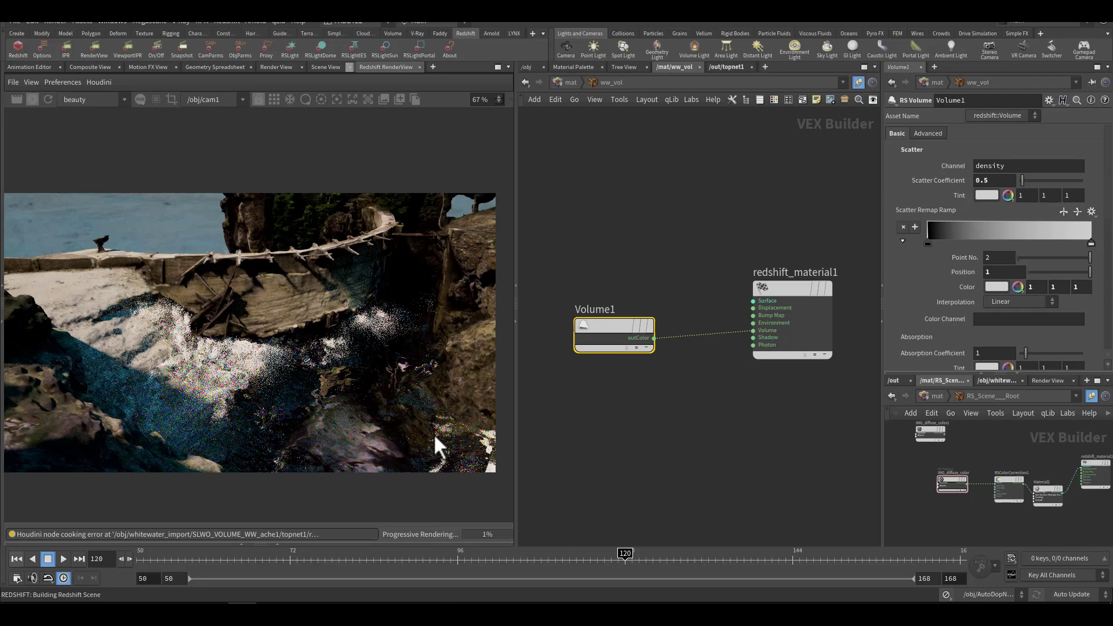
Step: Try a scatter coefficient of 10 on Volume1, undo it, and look over the absorption and emission settings
drag(1021, 180, 1083, 178)
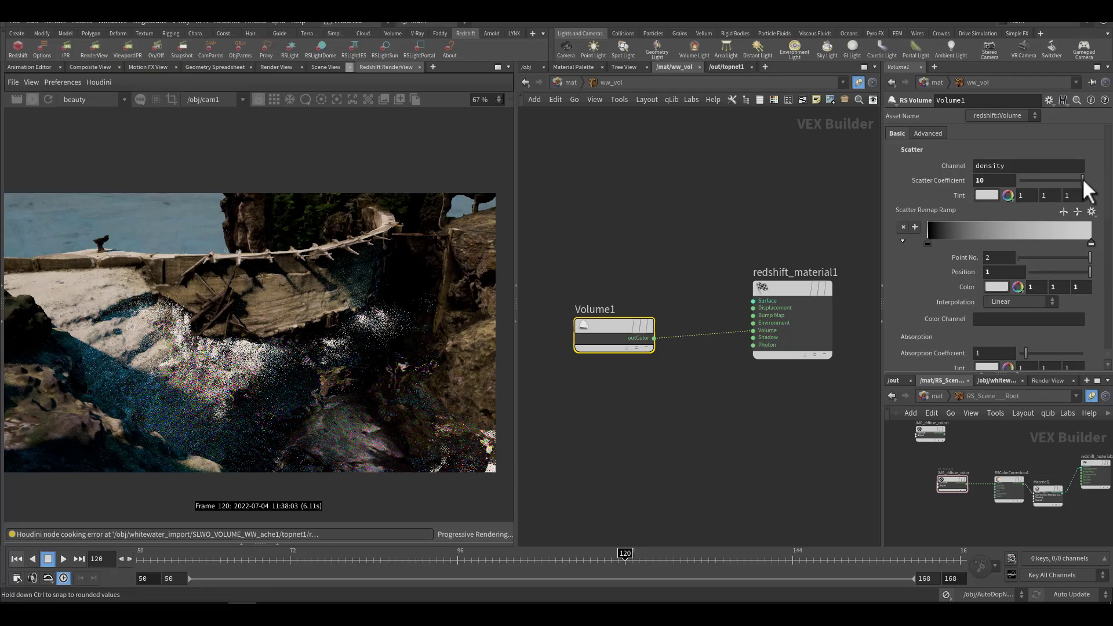
key(ctrl+z)
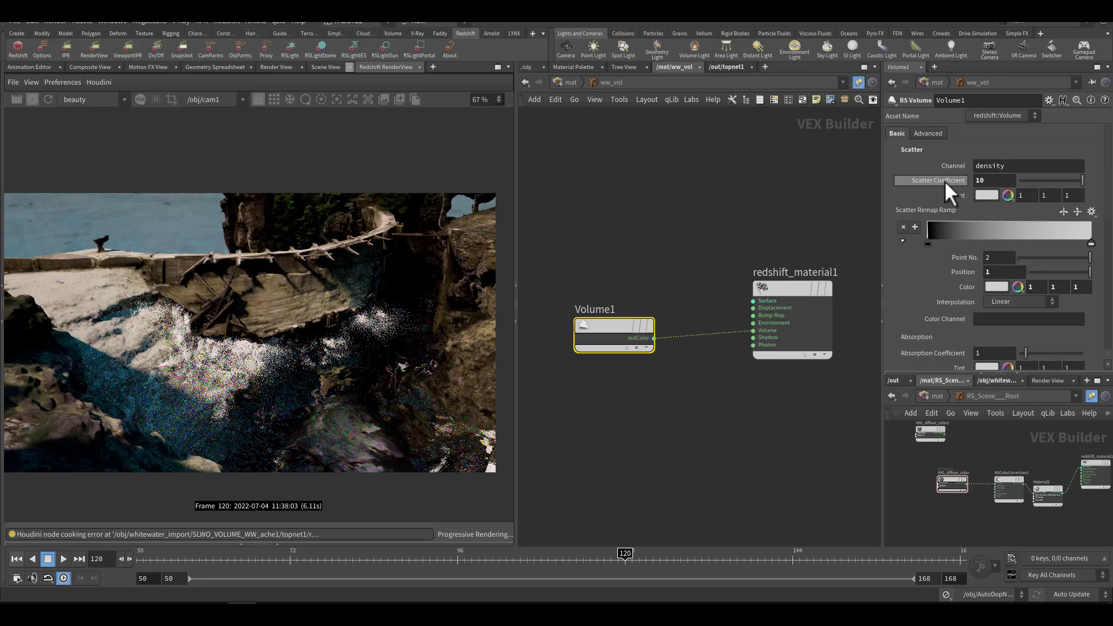
scroll(926, 297, down, 3)
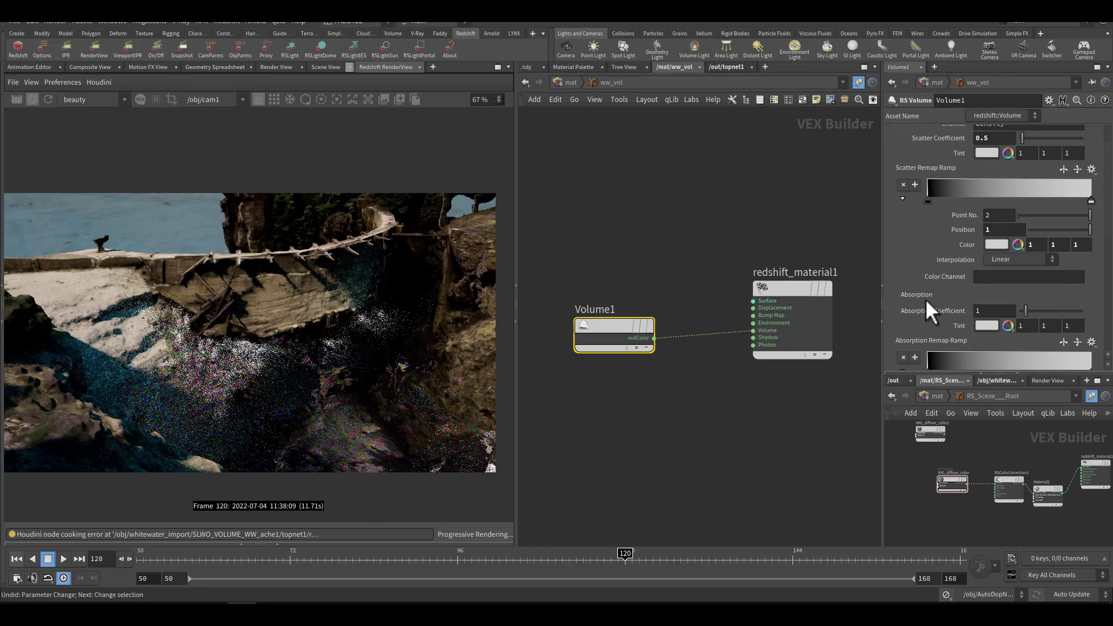
scroll(922, 304, down, 5)
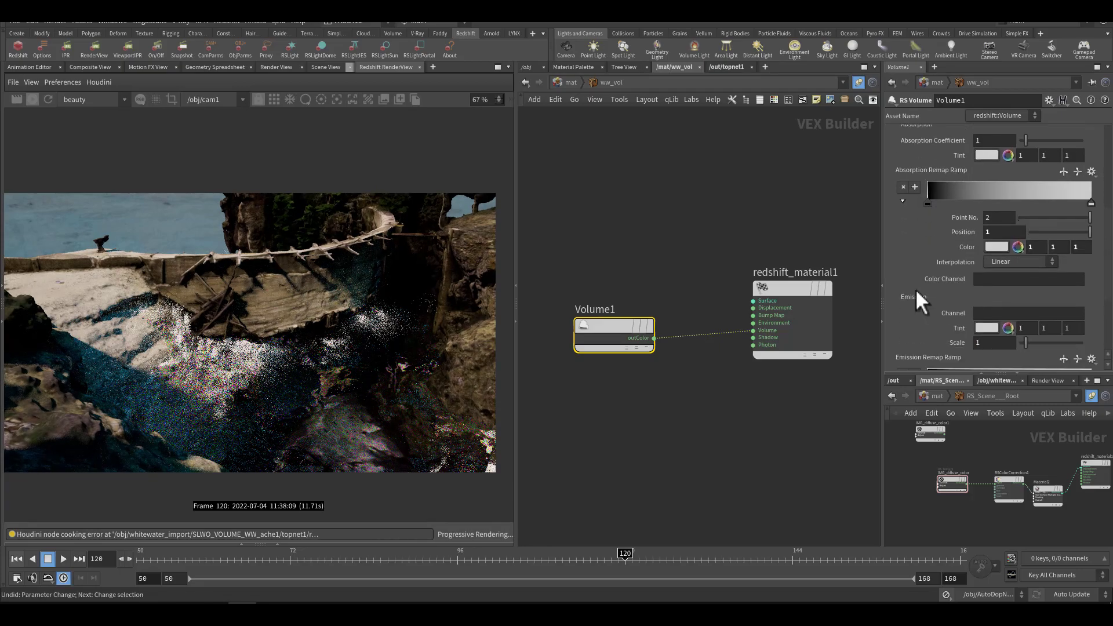
Step: Enter the spray material and set the preset of its Material1 node to Custom
click(570, 83)
middle_drag(727, 394, 729, 329)
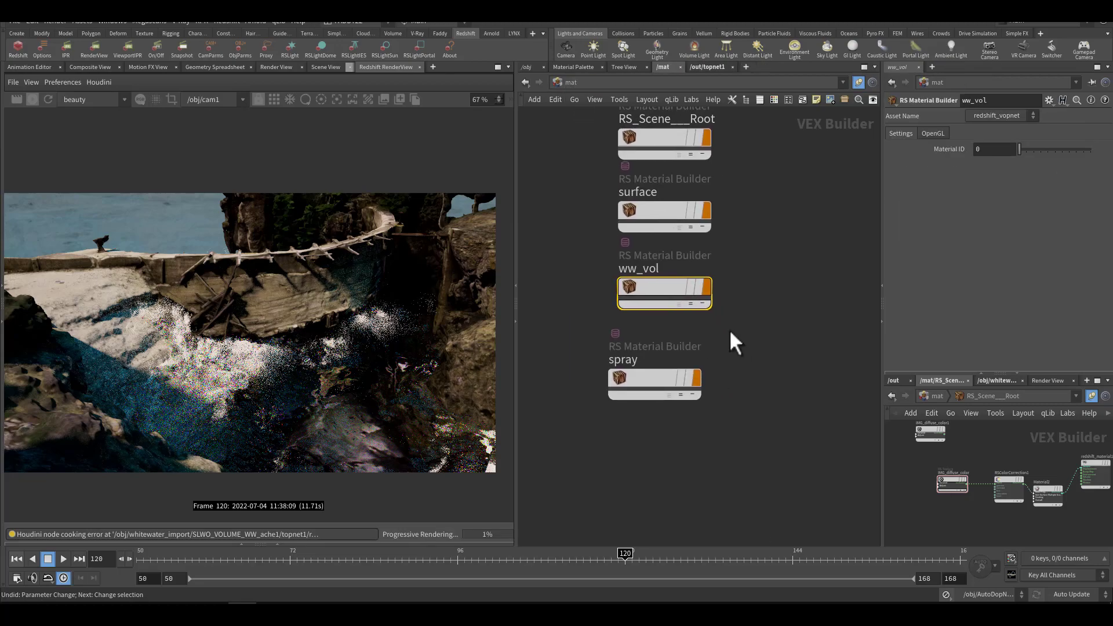
double_click(659, 371)
click(681, 272)
scroll(938, 189, up, 5)
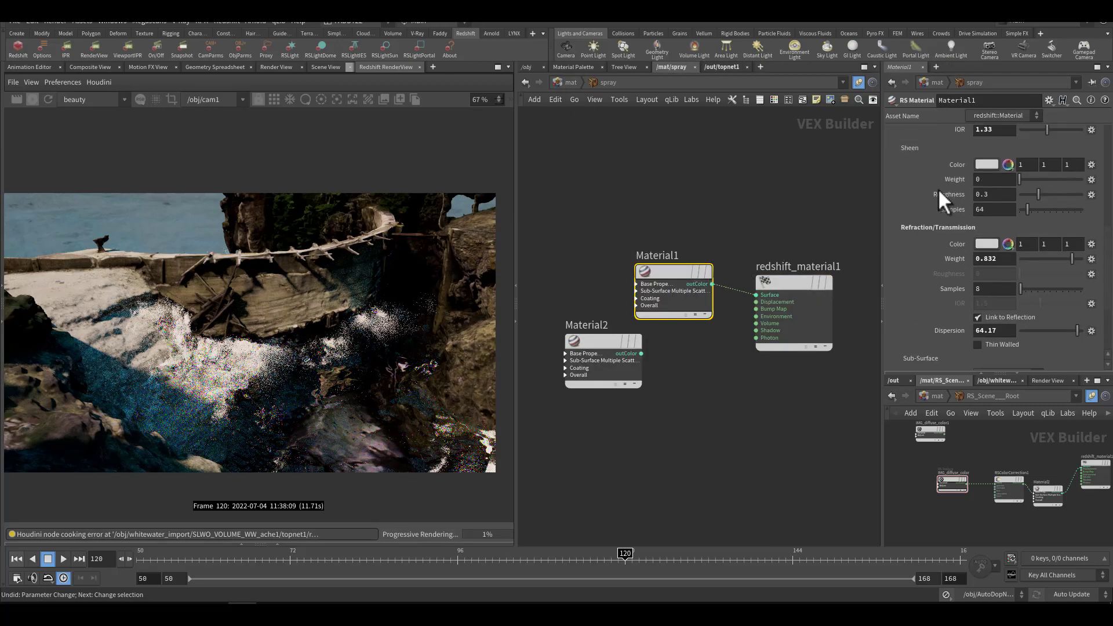
scroll(938, 189, up, 6)
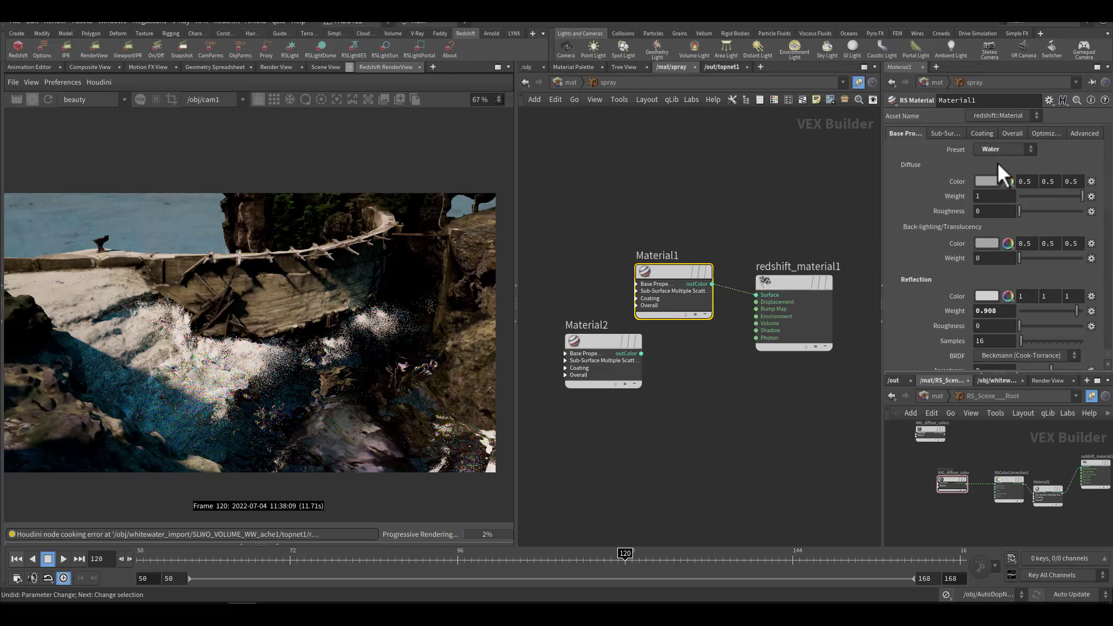
click(993, 149)
click(997, 161)
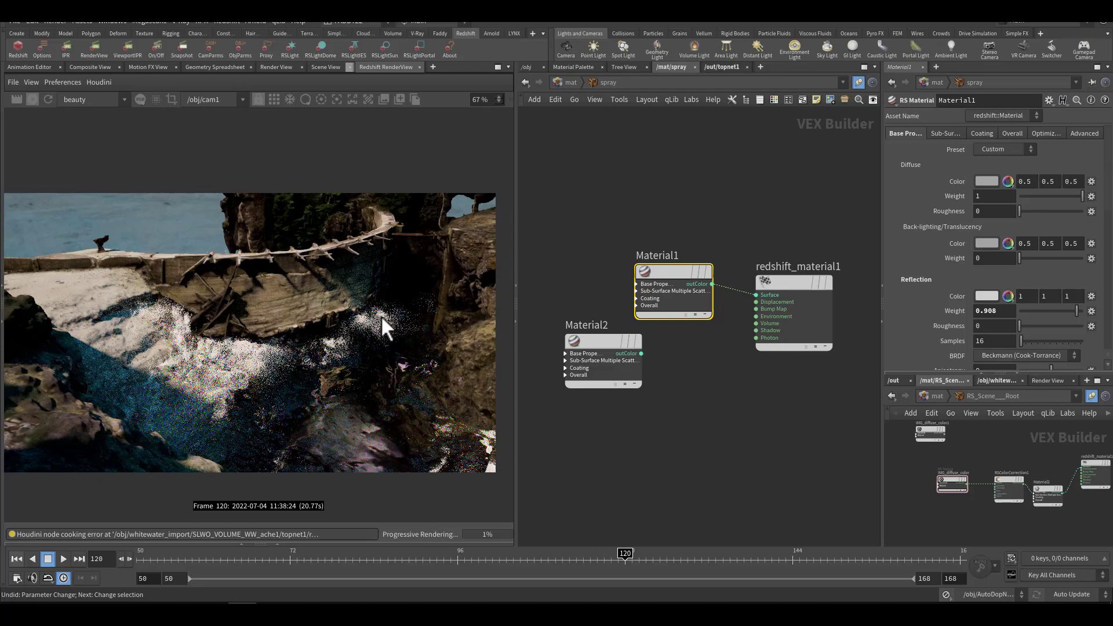
Step: Set the diffuse color of the spray material's Material1 node to cyan (0, 1, 1)
click(986, 181)
click(983, 244)
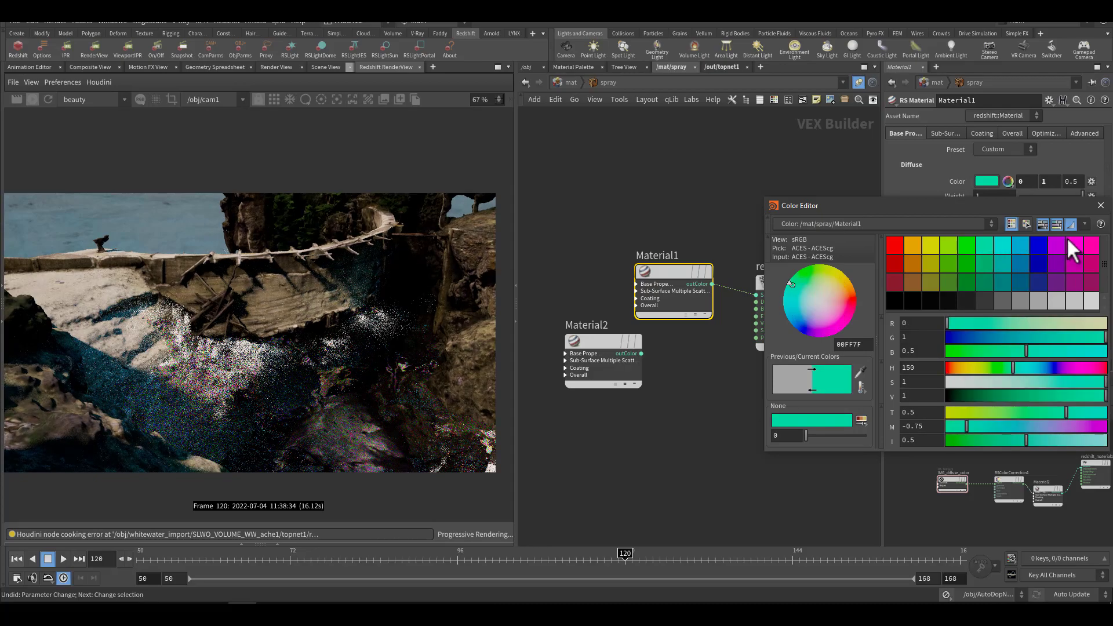
click(1091, 245)
click(1004, 246)
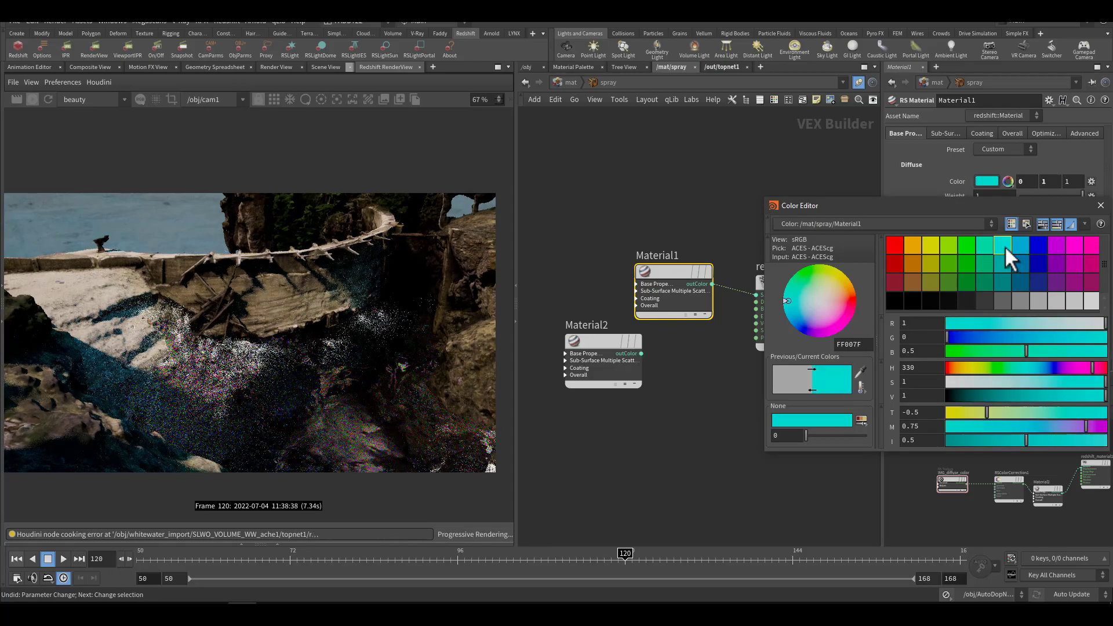
click(1100, 205)
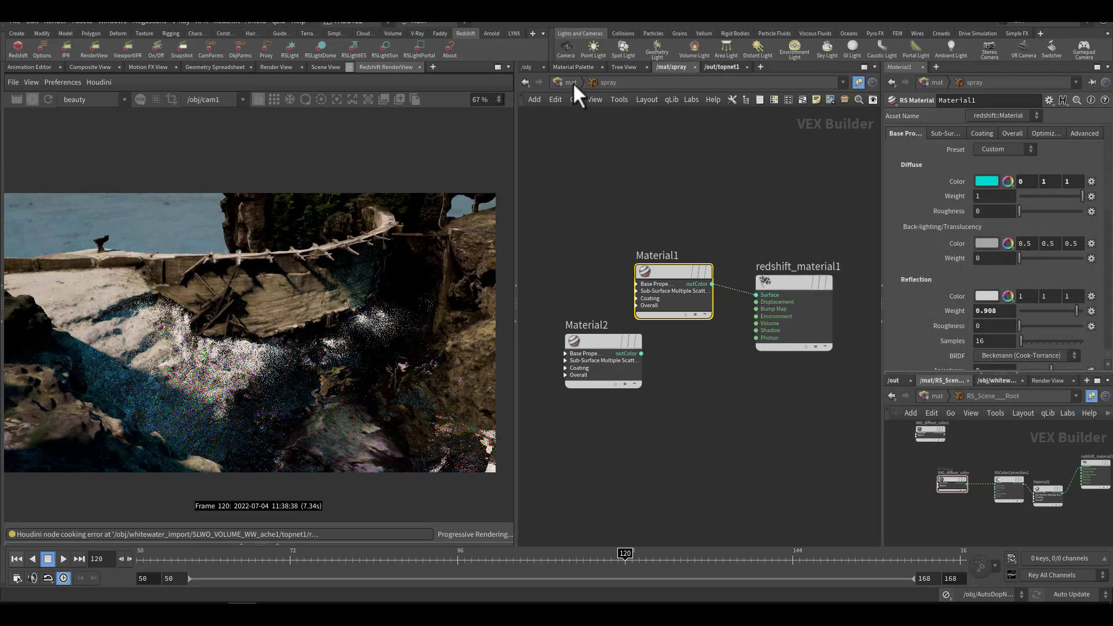
Step: Open the topnet1 task network and look over the simulation cache fetch nodes at the start of its chain
click(723, 67)
mouse_move(623, 269)
middle_down()
mouse_move(666, 301)
mouse_move(578, 308)
mouse_move(577, 356)
middle_up()
scroll(662, 300, down, 3)
scroll(615, 324, up, 8)
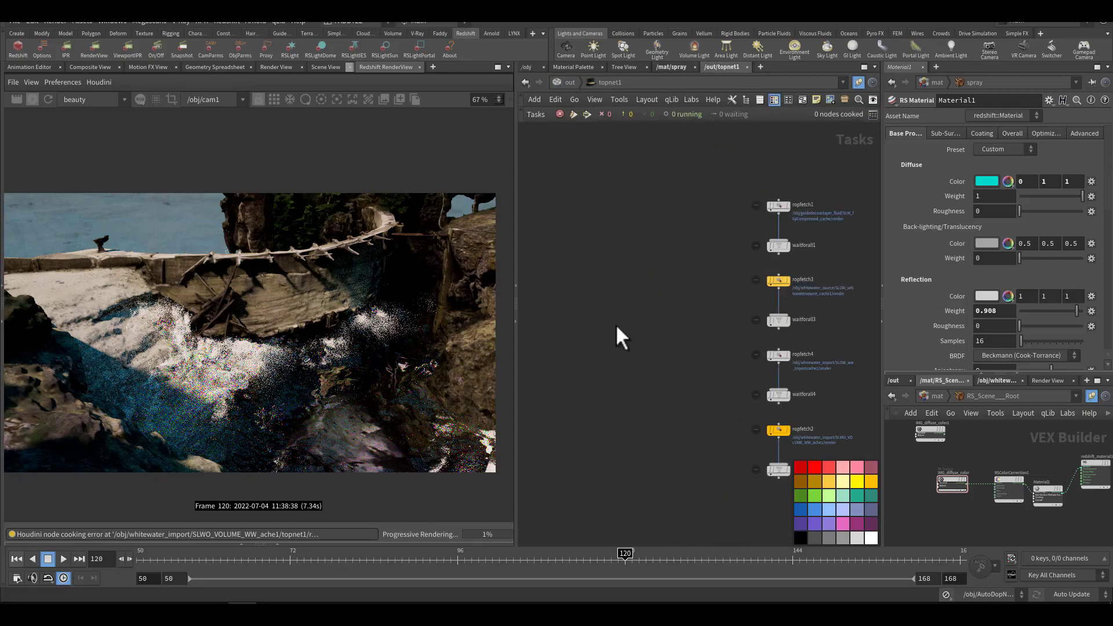
middle_drag(679, 310, 587, 335)
scroll(662, 293, up, 4)
middle_drag(685, 272, 583, 255)
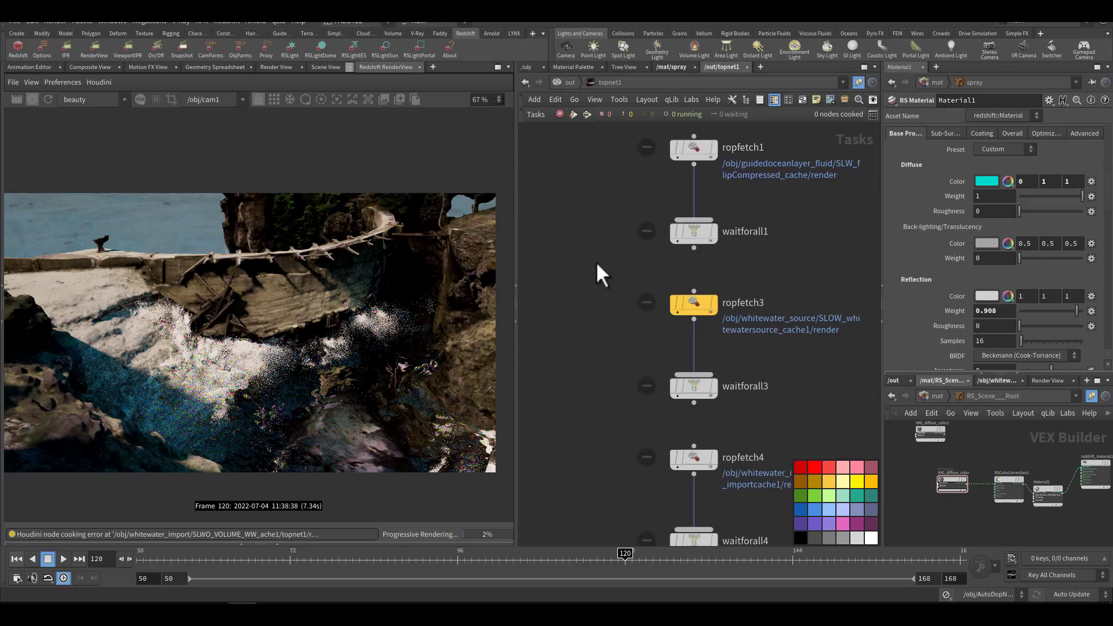
Step: Follow the topnet1 task chain down to the slow_dam render fetches and inspect the settings of ropfetch7
middle_drag(611, 299, 576, 258)
drag(577, 243, 718, 290)
middle_drag(765, 338, 732, 254)
middle_drag(763, 367, 772, 227)
middle_drag(768, 334, 772, 214)
middle_drag(723, 367, 743, 205)
middle_drag(731, 315, 721, 230)
drag(718, 238, 600, 314)
middle_drag(754, 352, 739, 261)
drag(728, 320, 619, 386)
middle_drag(722, 393, 743, 280)
drag(714, 363, 640, 425)
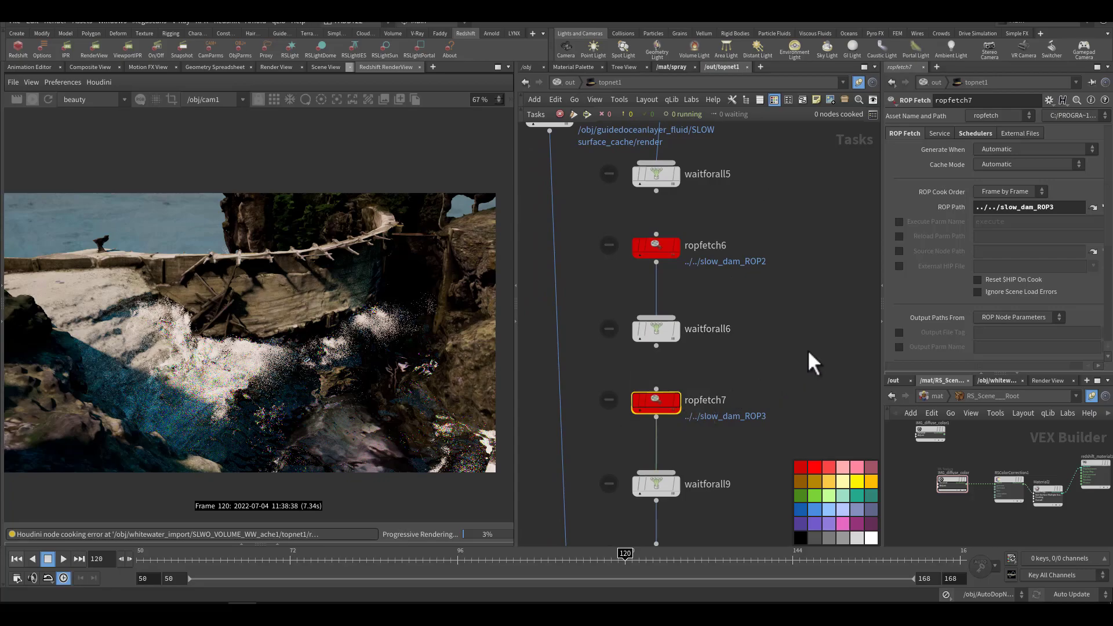
Step: In the out network, compare the render cameras assigned to slow_dam_ROP1 and slow_dam_ROP2
click(558, 83)
drag(718, 180, 616, 244)
middle_drag(787, 200, 782, 200)
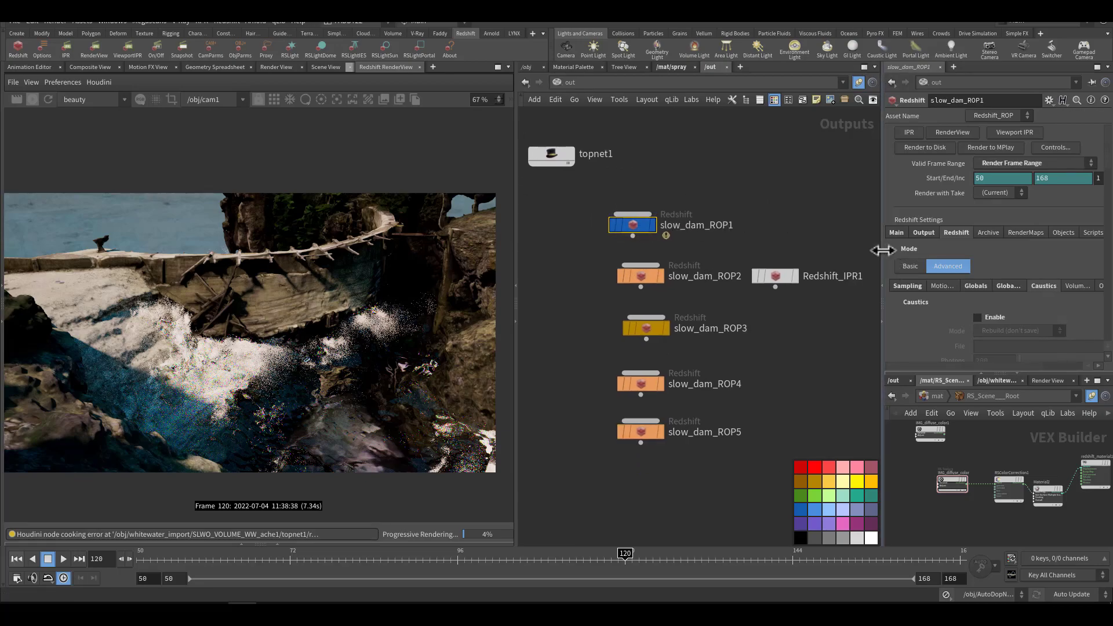
drag(882, 258, 754, 247)
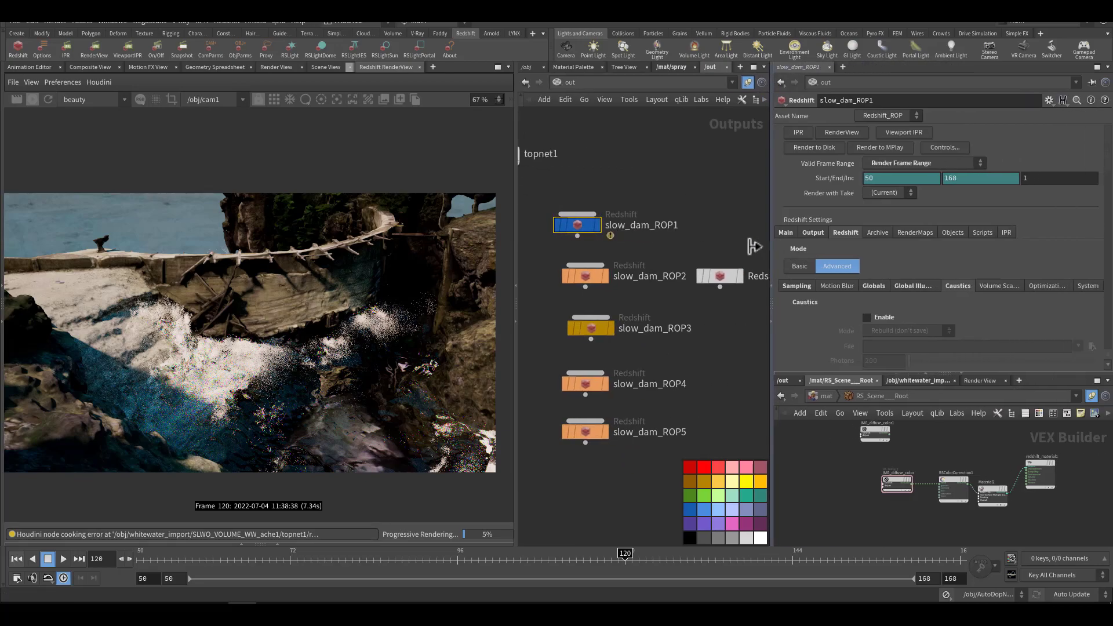
click(783, 229)
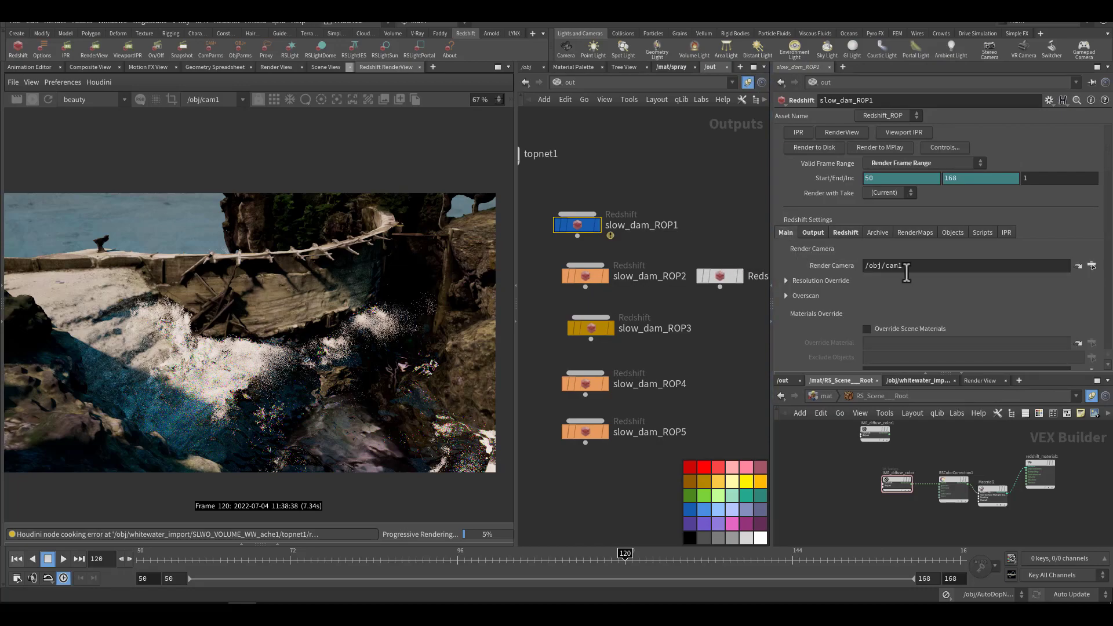
click(1091, 265)
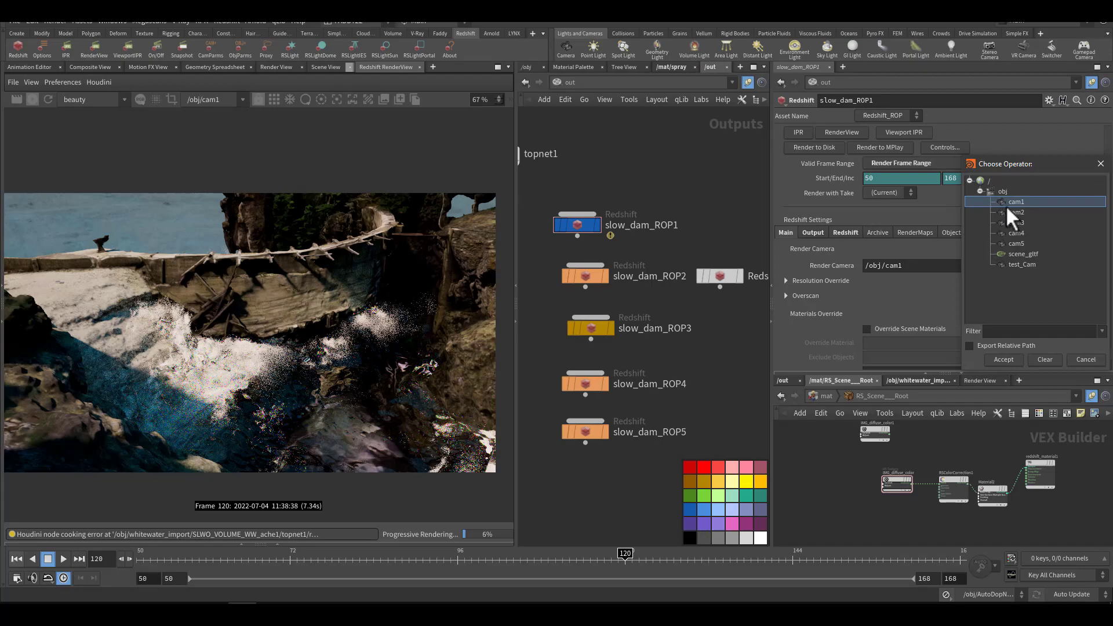
click(1085, 359)
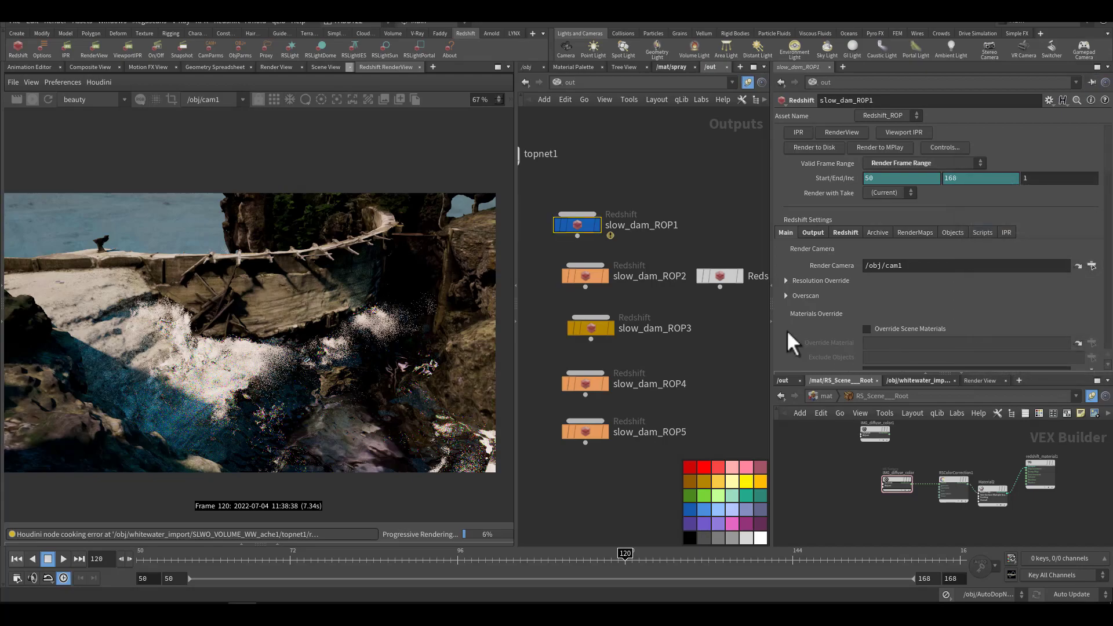
click(648, 271)
click(787, 231)
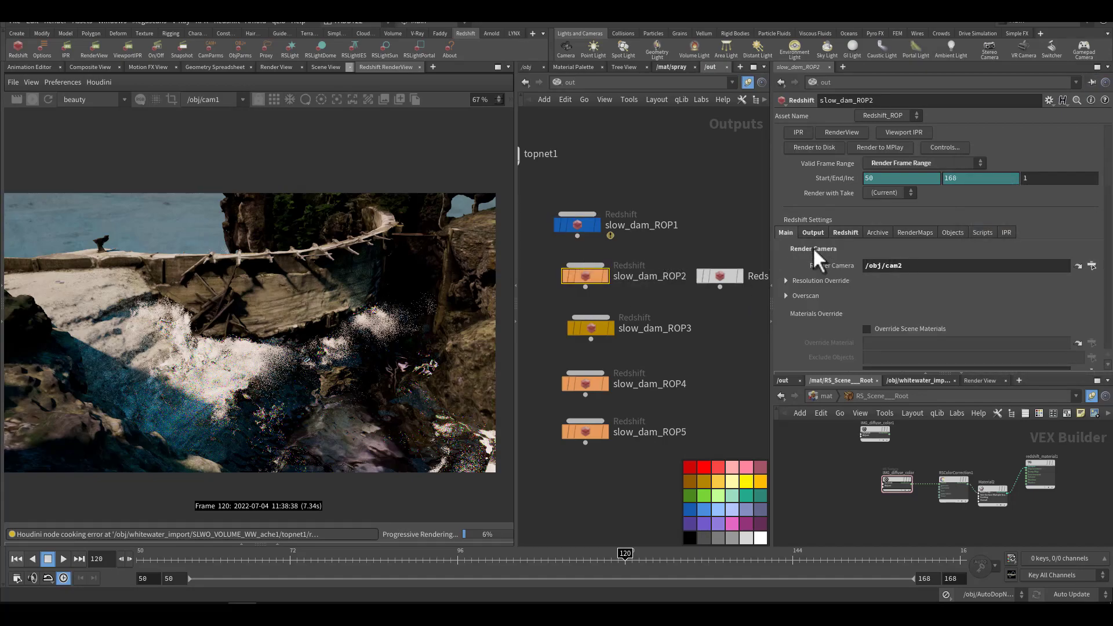
Step: Select slow_dam_ROP1 again and review its main settings down to the plugin options
drag(602, 214, 642, 225)
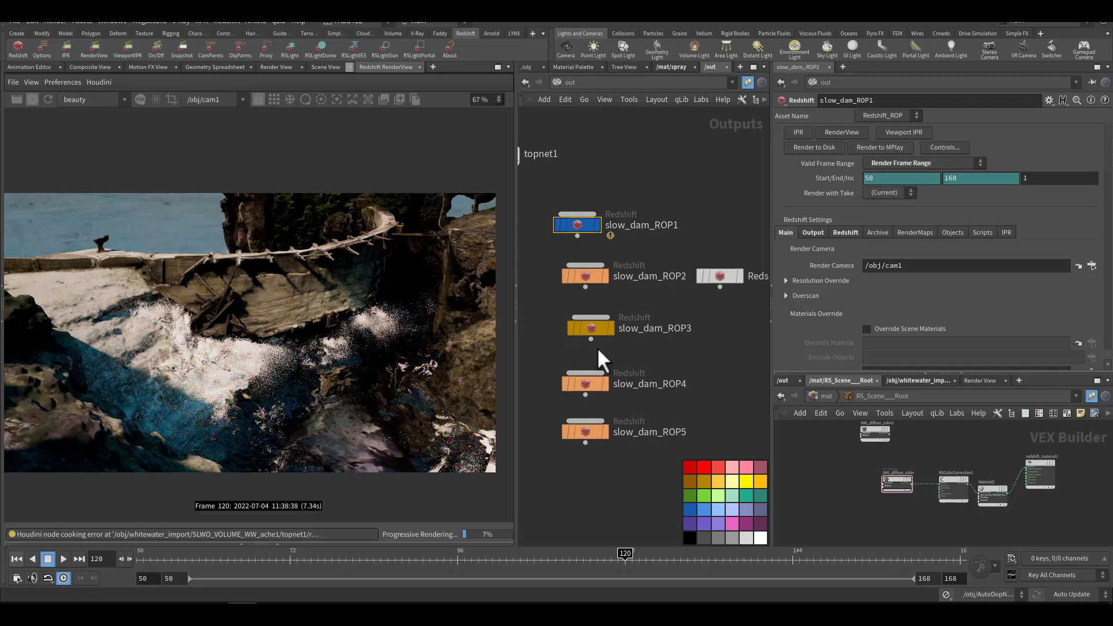
scroll(807, 289, down, 6)
scroll(804, 304, down, 2)
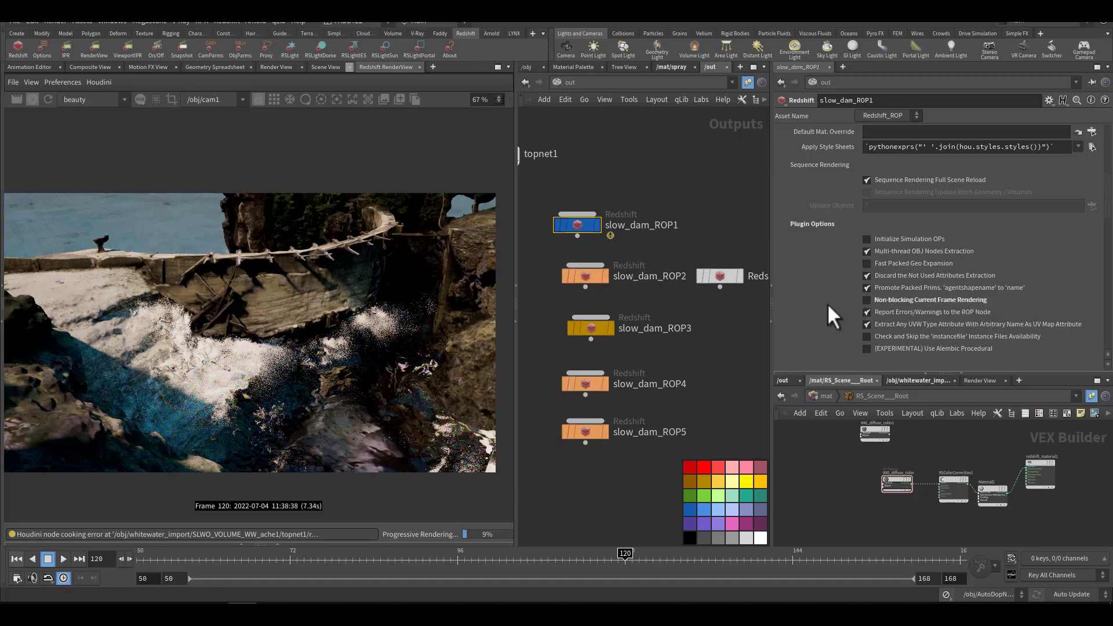
scroll(831, 299, up, 8)
Step: Review slow_dam_ROP1's common output settings, including the common file prefix, EXR options, metadata, processing and MPlay preview
click(811, 218)
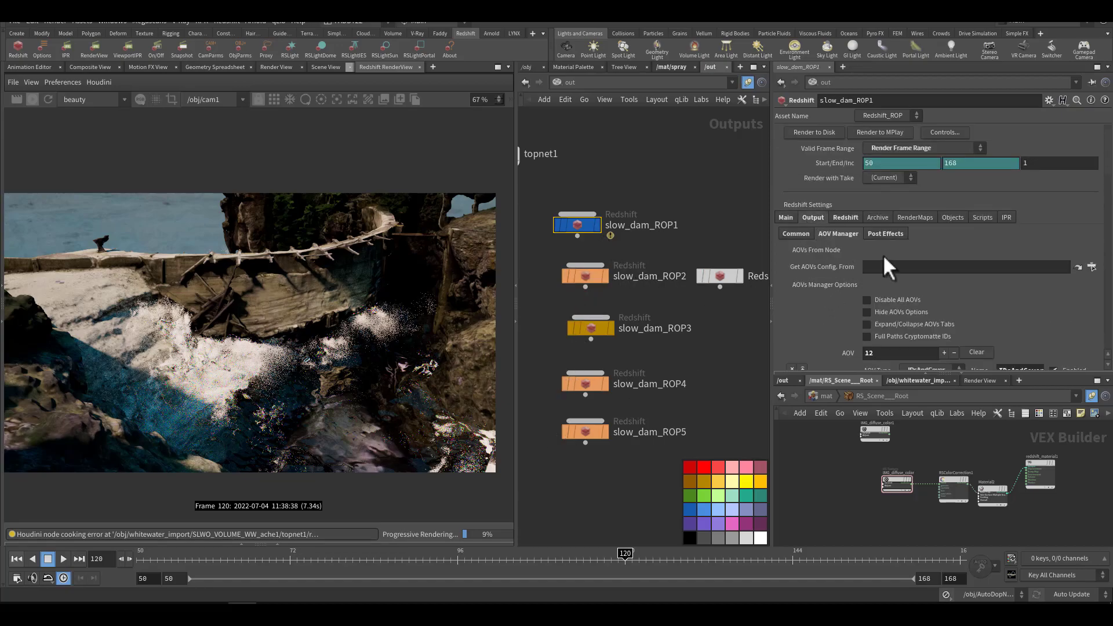
click(798, 234)
drag(975, 282, 859, 278)
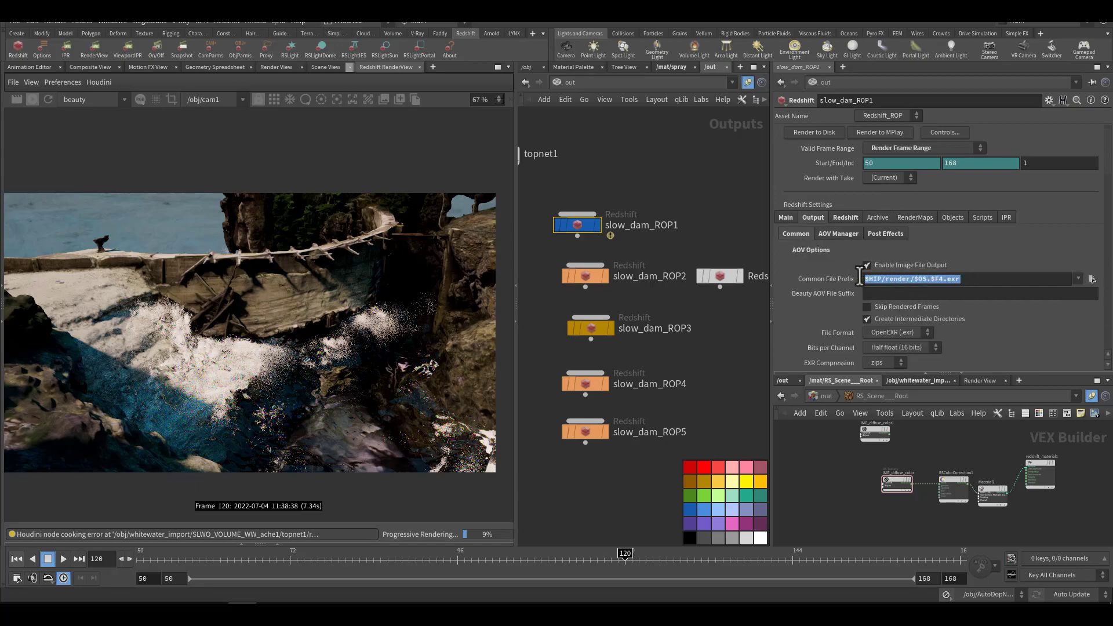
scroll(800, 324, down, 10)
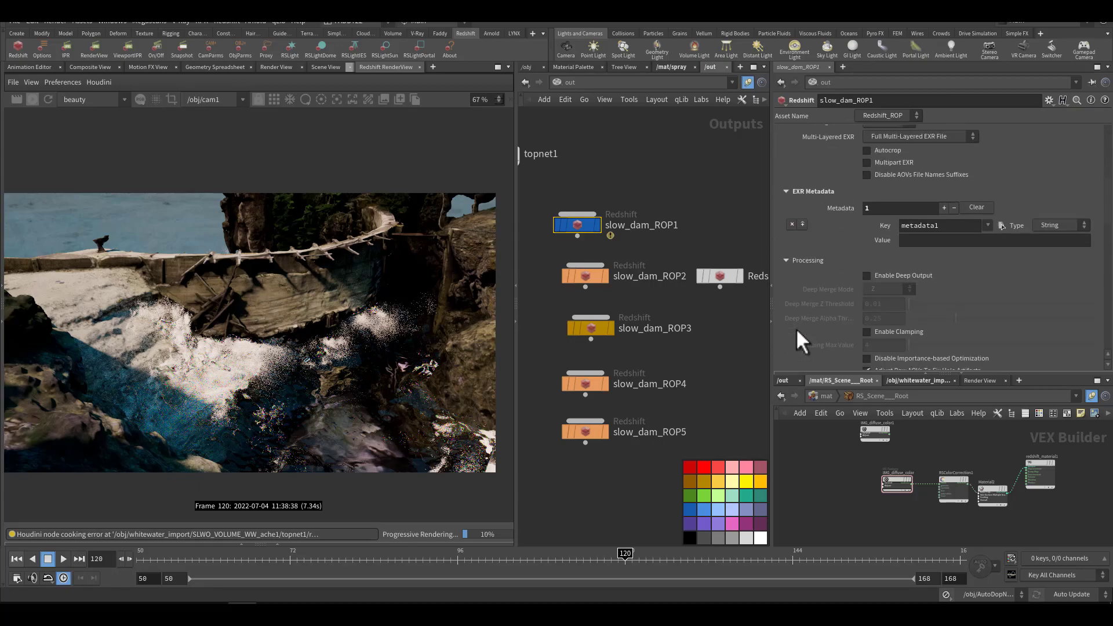
scroll(833, 252, down, 6)
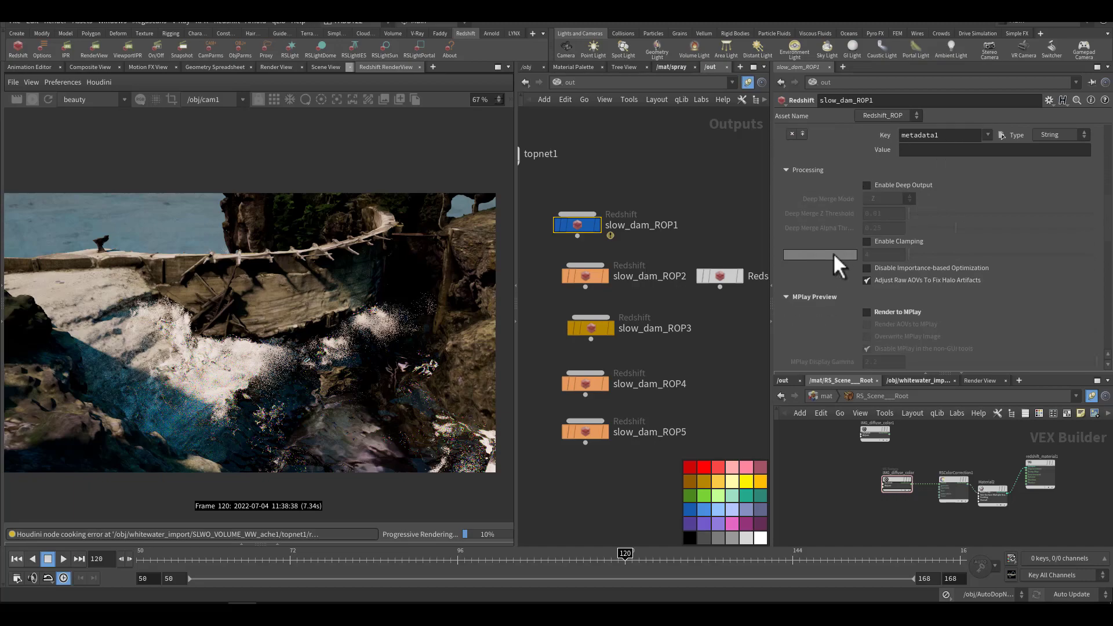
scroll(829, 228, up, 4)
drag(633, 299, 603, 335)
scroll(827, 242, up, 4)
drag(665, 193, 577, 240)
scroll(828, 253, down, 1)
scroll(821, 273, down, 10)
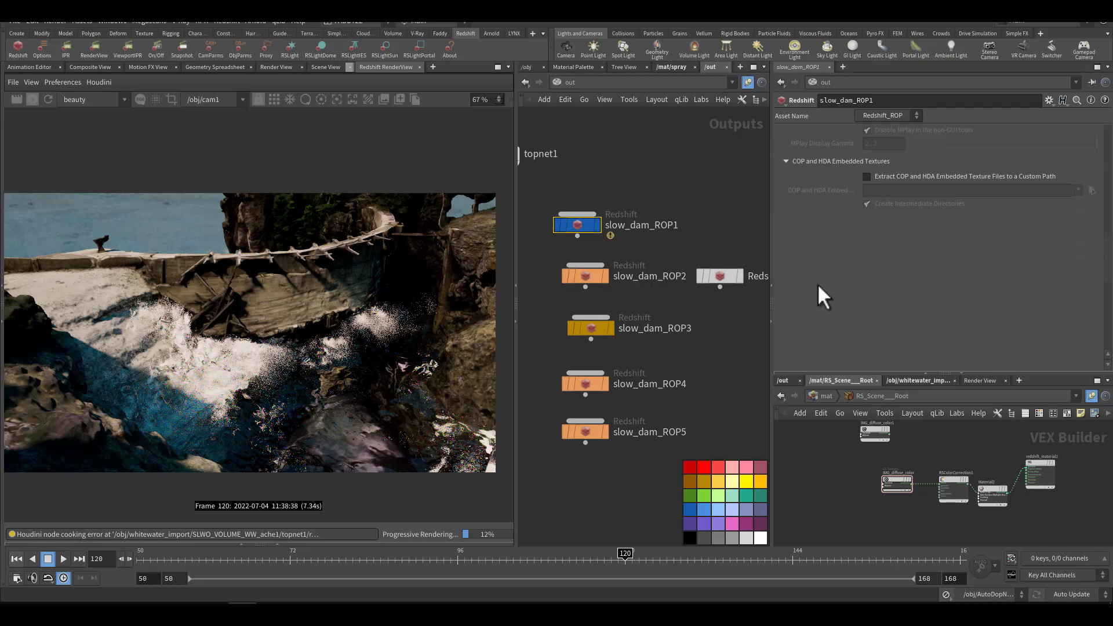
scroll(818, 284, up, 6)
scroll(817, 280, up, 5)
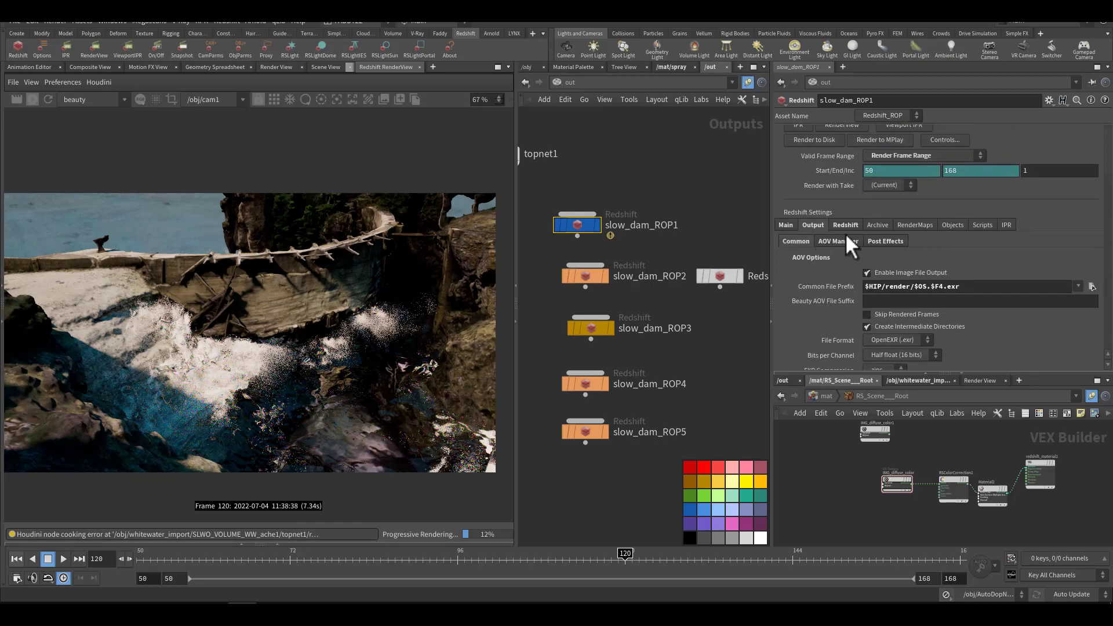
Step: Examine the AOV list of slow_dam_ROP1, expanding the IDsAndCoverage entry and reading through to the Puzzle Matte IDs
click(840, 238)
scroll(826, 298, down, 3)
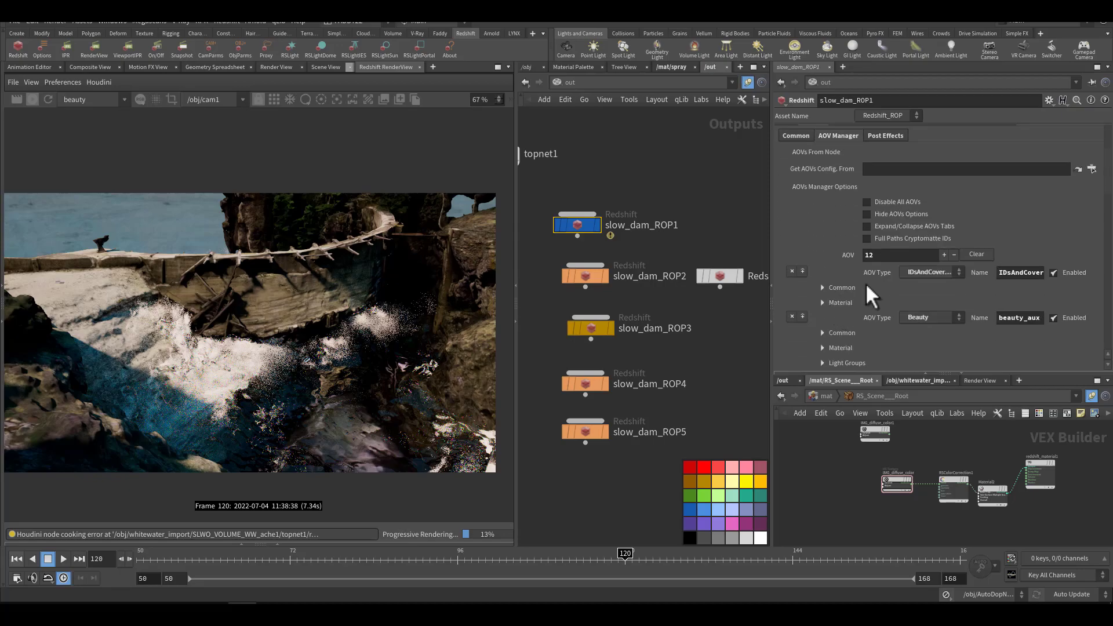
scroll(861, 283, down, 1)
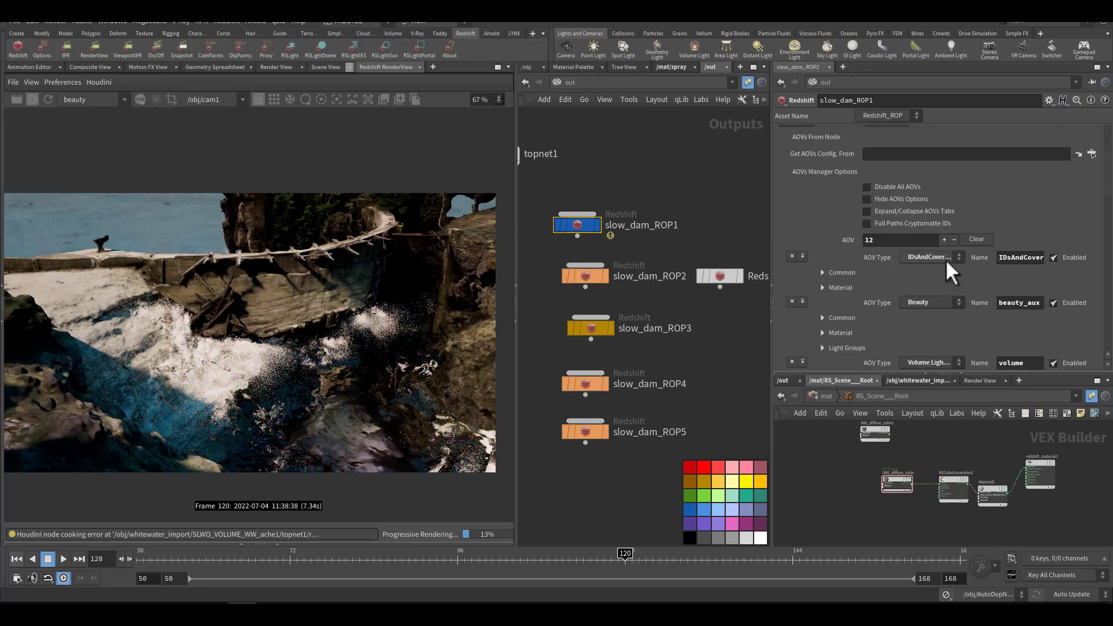
click(822, 287)
click(826, 272)
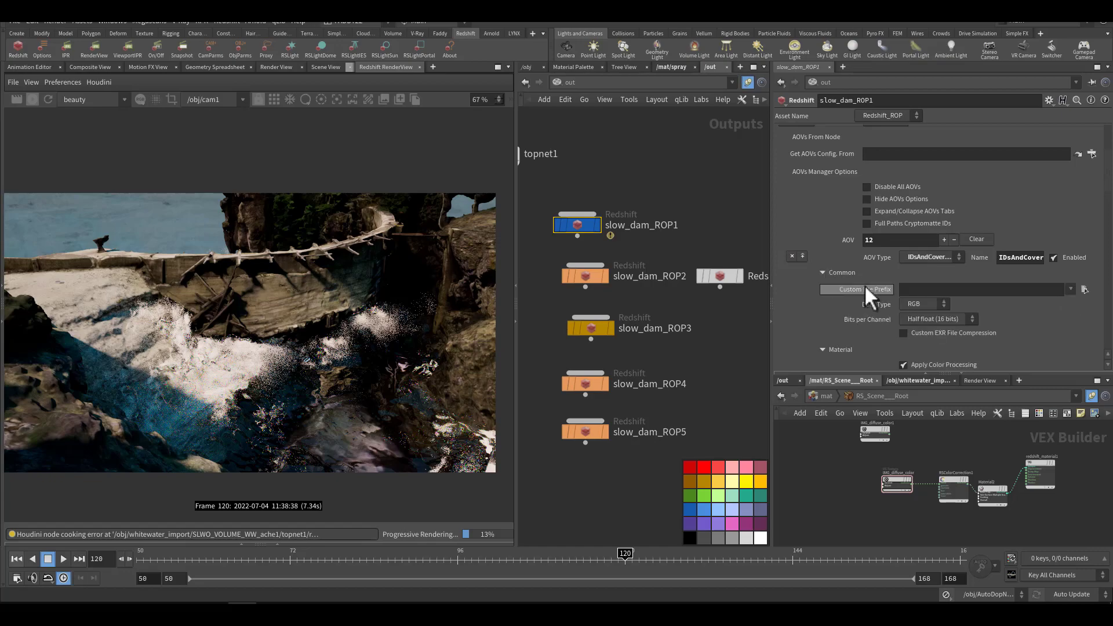
scroll(864, 287, down, 6)
scroll(870, 309, down, 2)
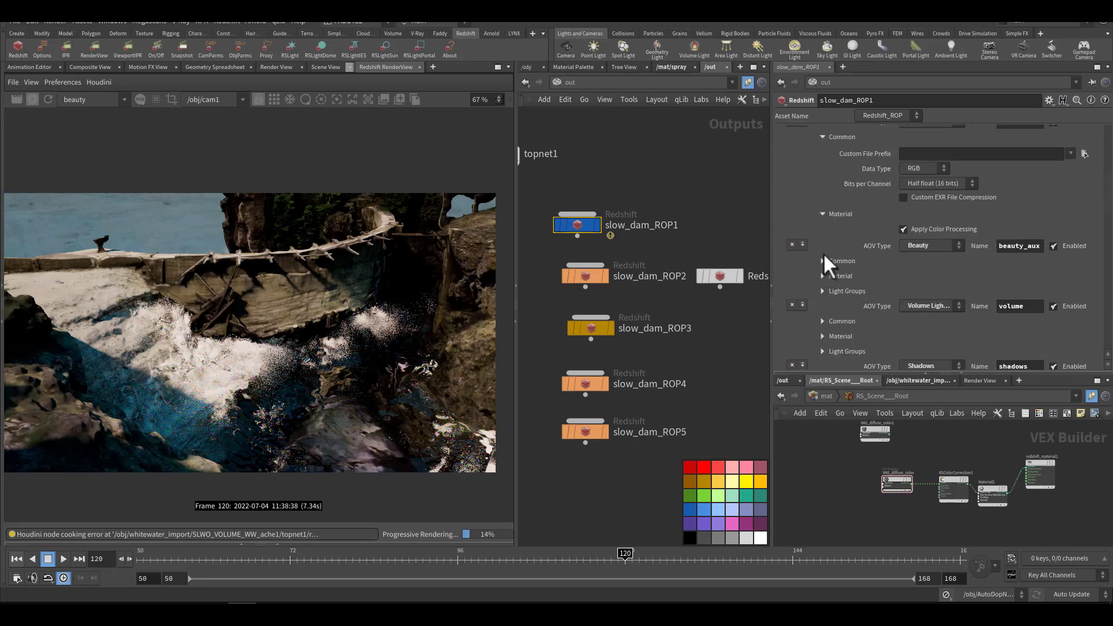
scroll(892, 278, down, 6)
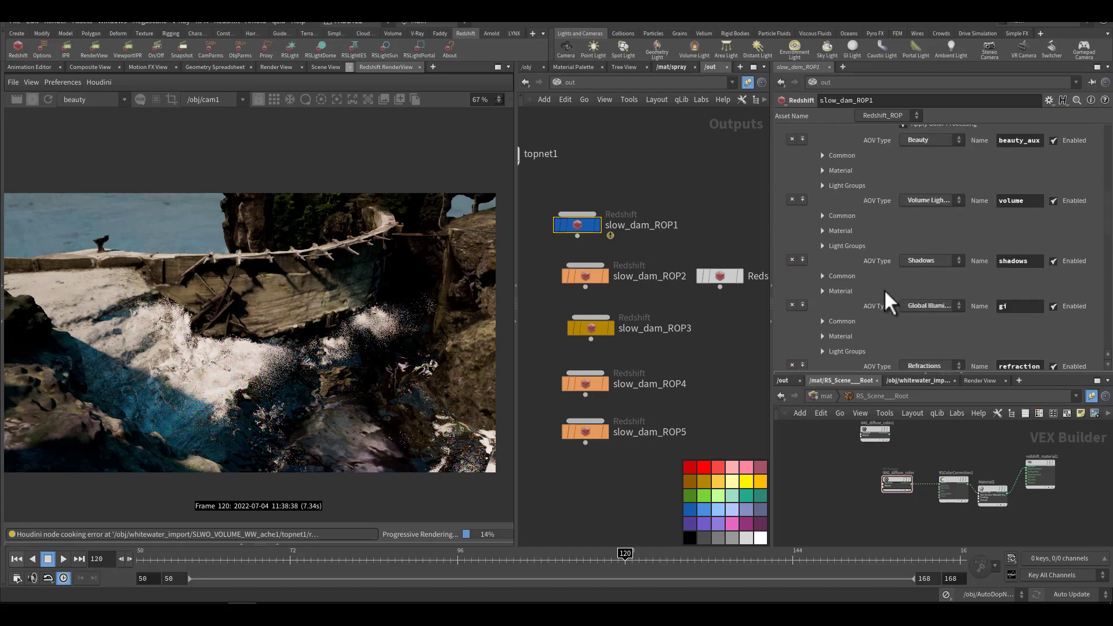
scroll(876, 305, down, 8)
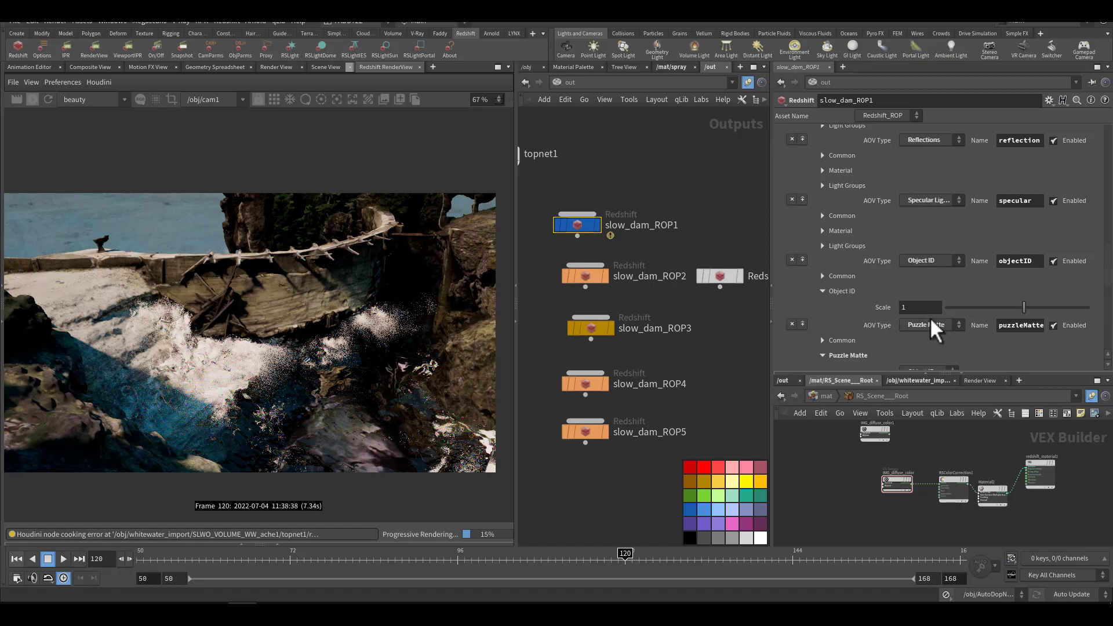
scroll(837, 312, down, 5)
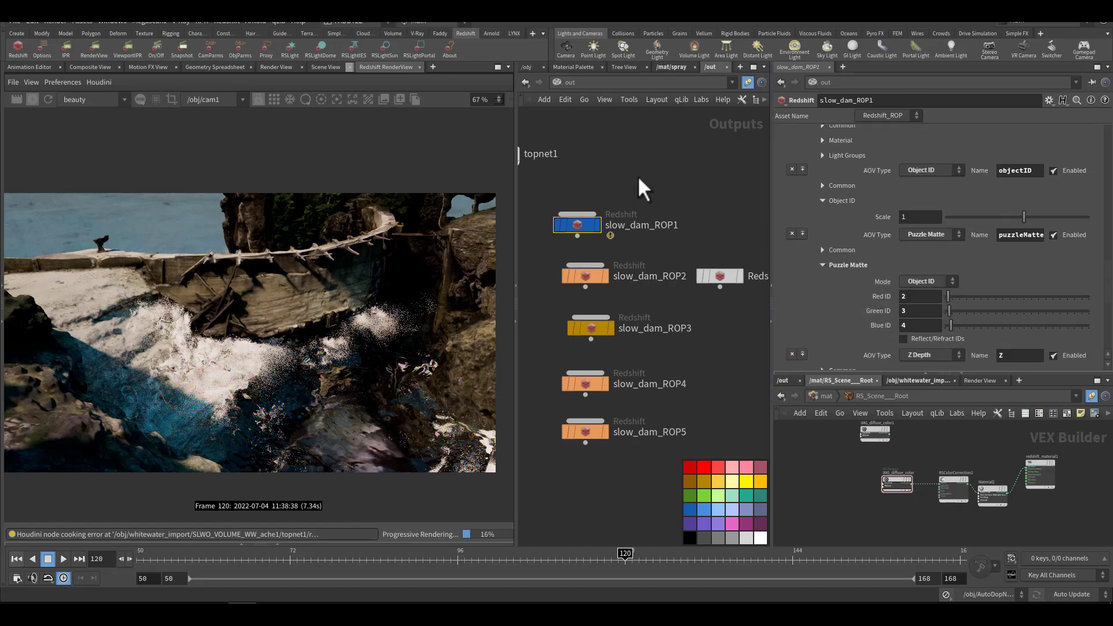
Step: In the obj network, select the spray object and check its Redshift Object ID and Cryptomatte ID
click(530, 68)
middle_drag(729, 251, 540, 271)
scroll(606, 326, down, 4)
middle_drag(723, 306, 652, 309)
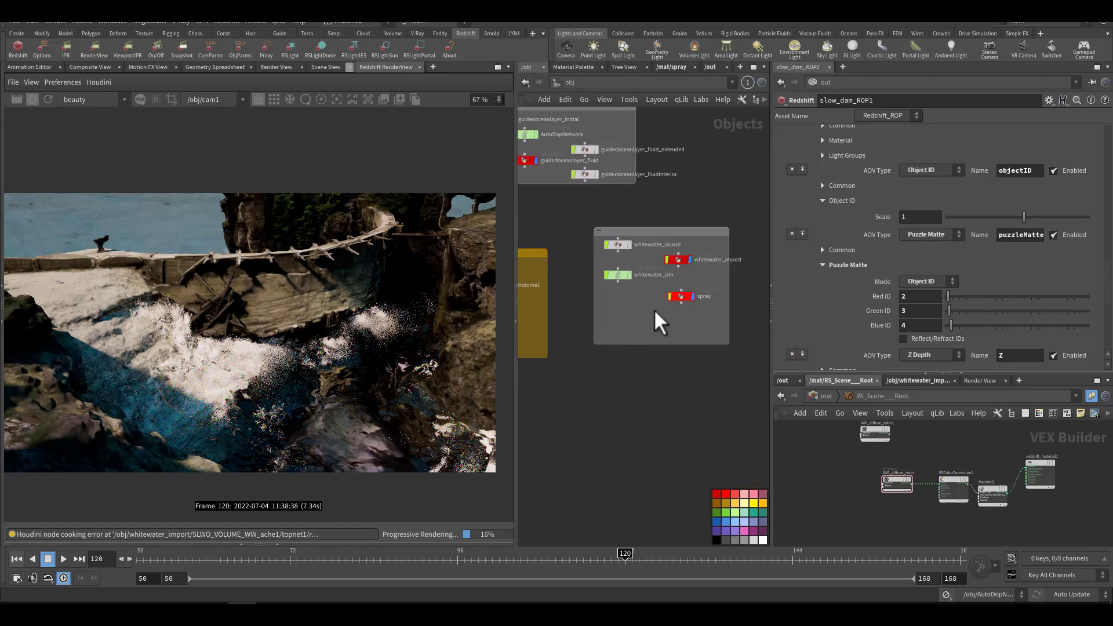
click(681, 296)
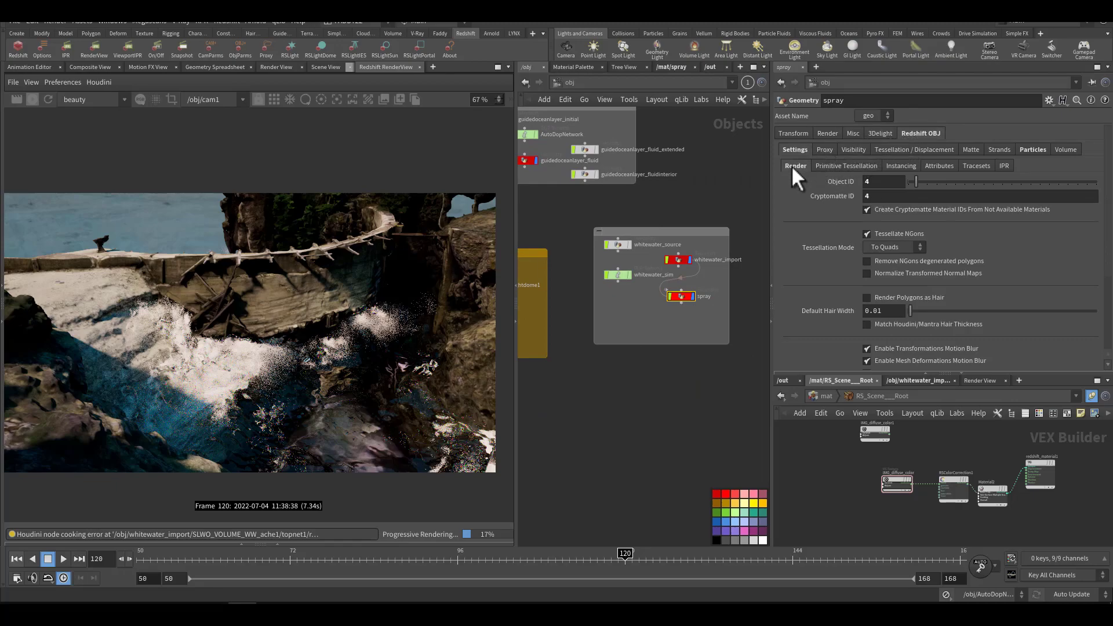
click(879, 182)
key(Tab)
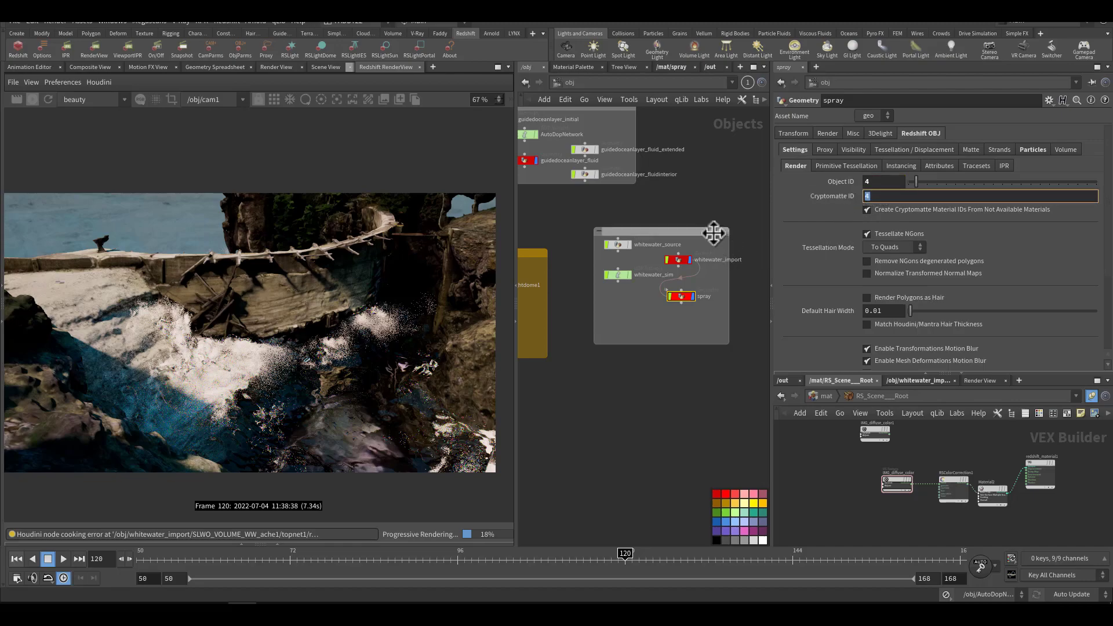
Step: Check slow_dam_ROP1's post effects output options and show the RenderView's color management and post effects settings
click(708, 67)
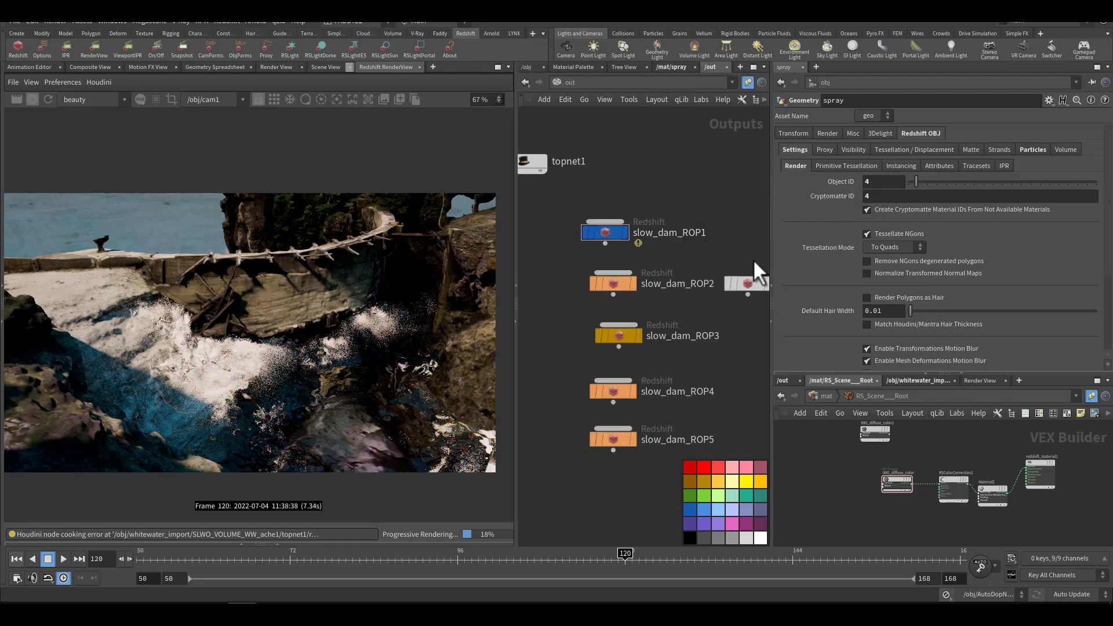
drag(659, 191, 582, 241)
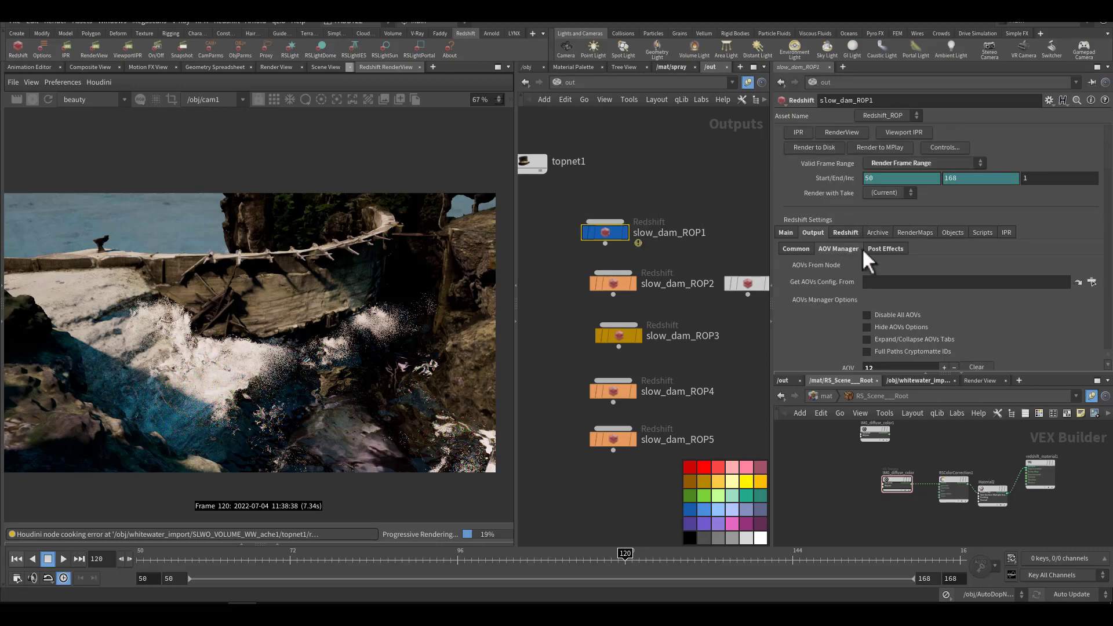
click(871, 246)
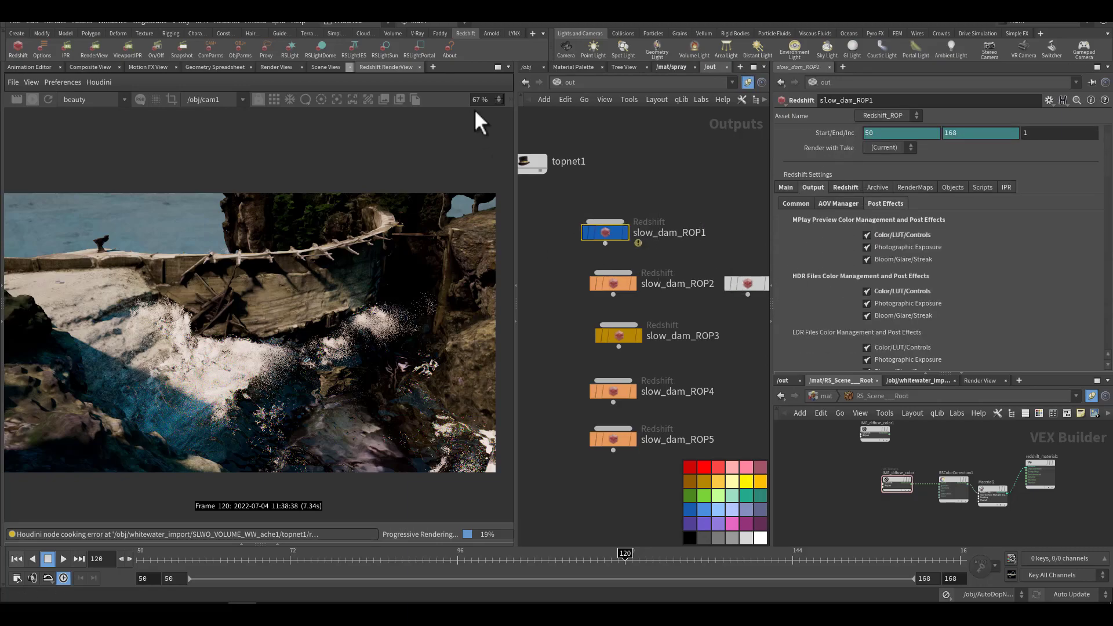
click(510, 100)
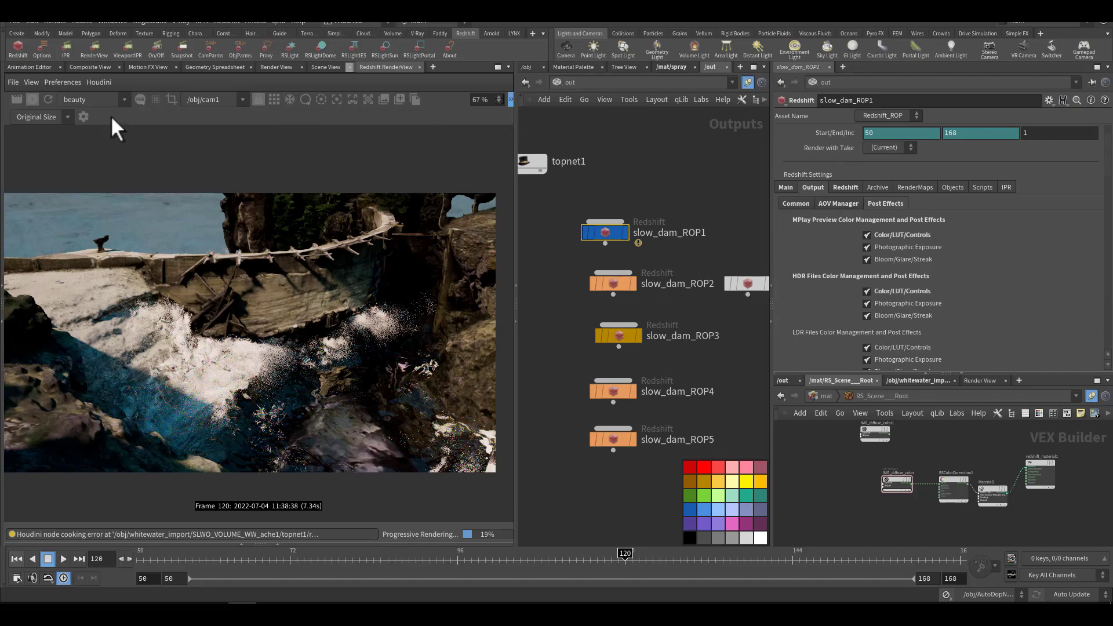
click(83, 116)
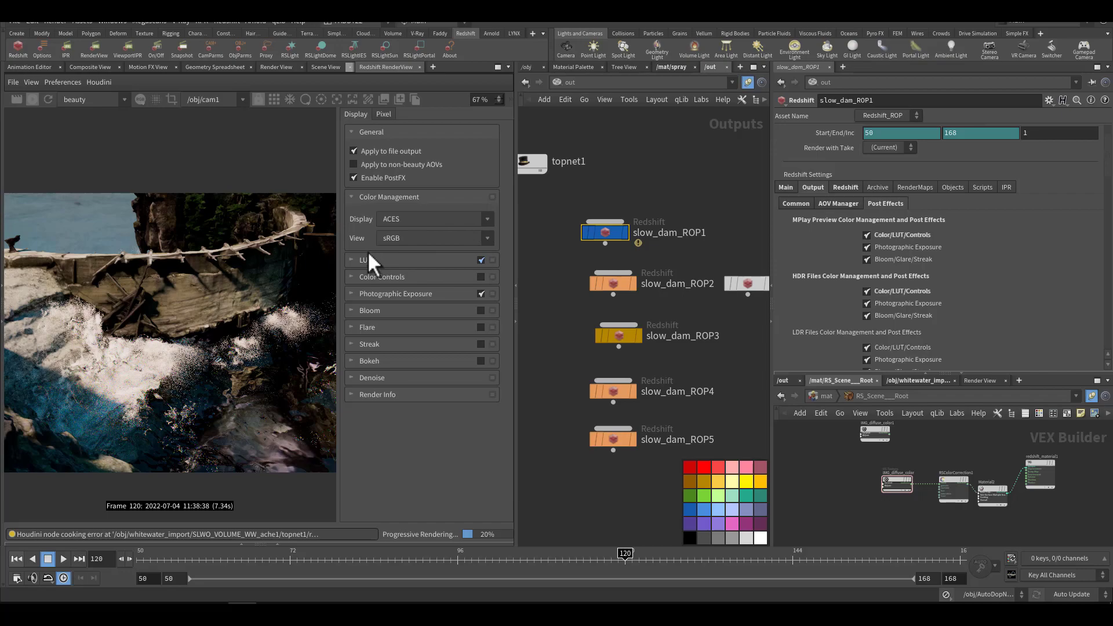
Step: Expand the RenderView's LUT settings and try out several LUT files, ending on AgfaColor_Optima_II_200
click(354, 260)
click(444, 298)
click(444, 299)
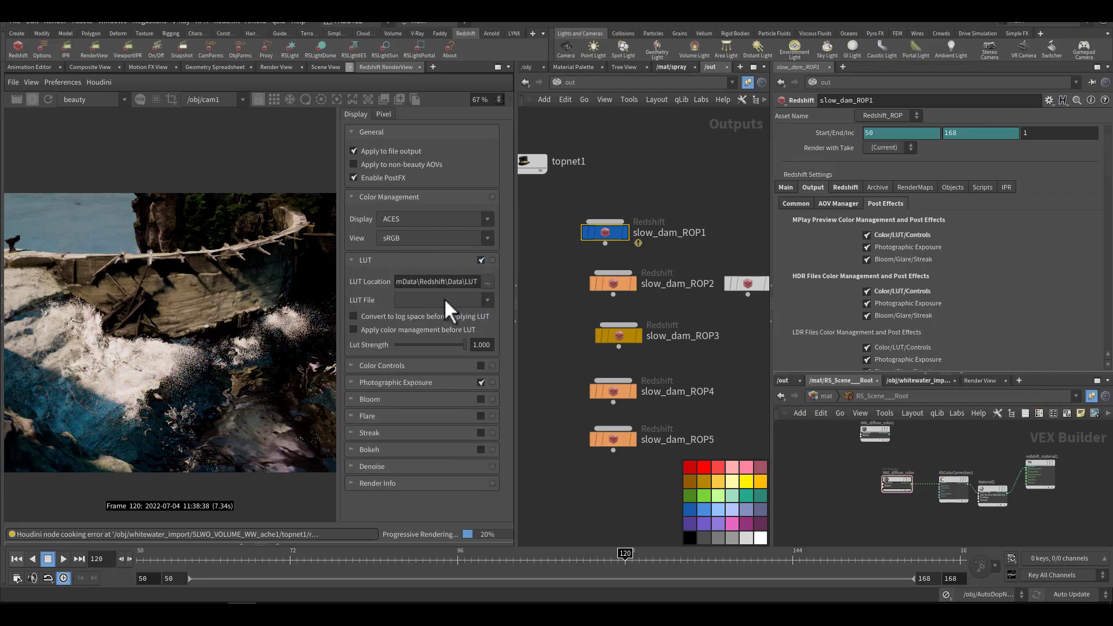
scroll(445, 303, down, 3)
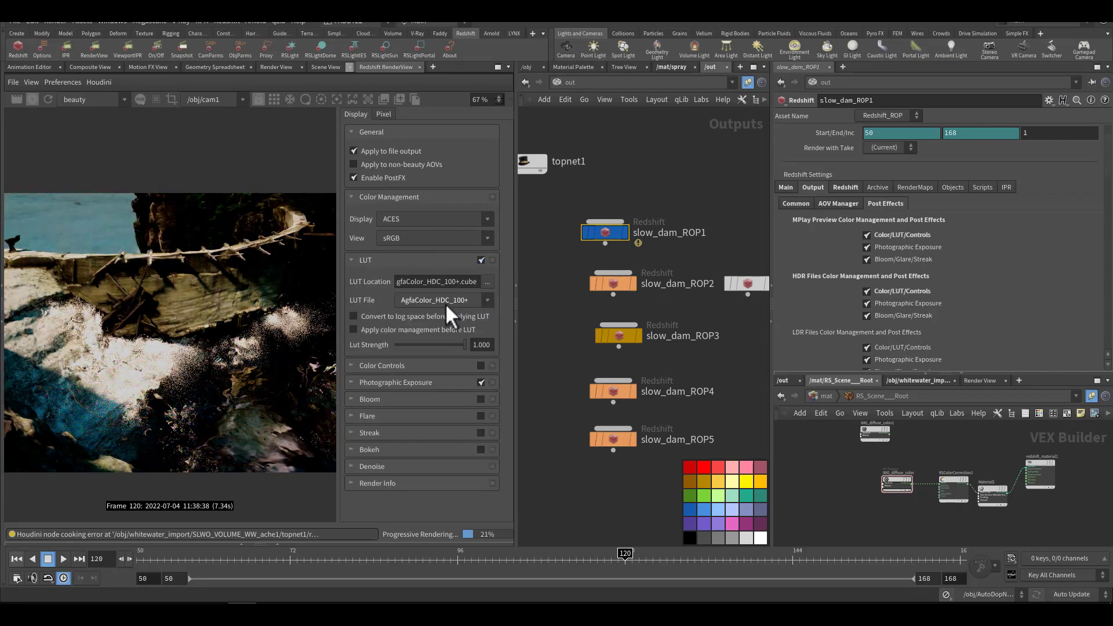
scroll(445, 305, down, 2)
scroll(445, 302, down, 1)
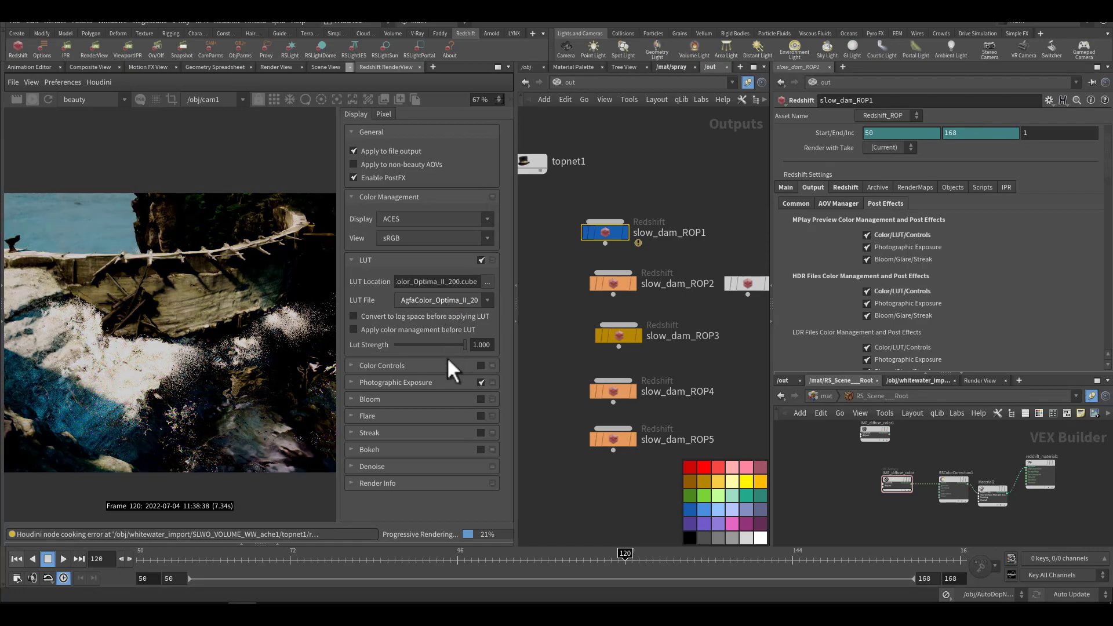
Step: Enable Bloom, Flare and Color Controls in the RenderView's post effects, and hide the display settings
click(480, 400)
click(480, 416)
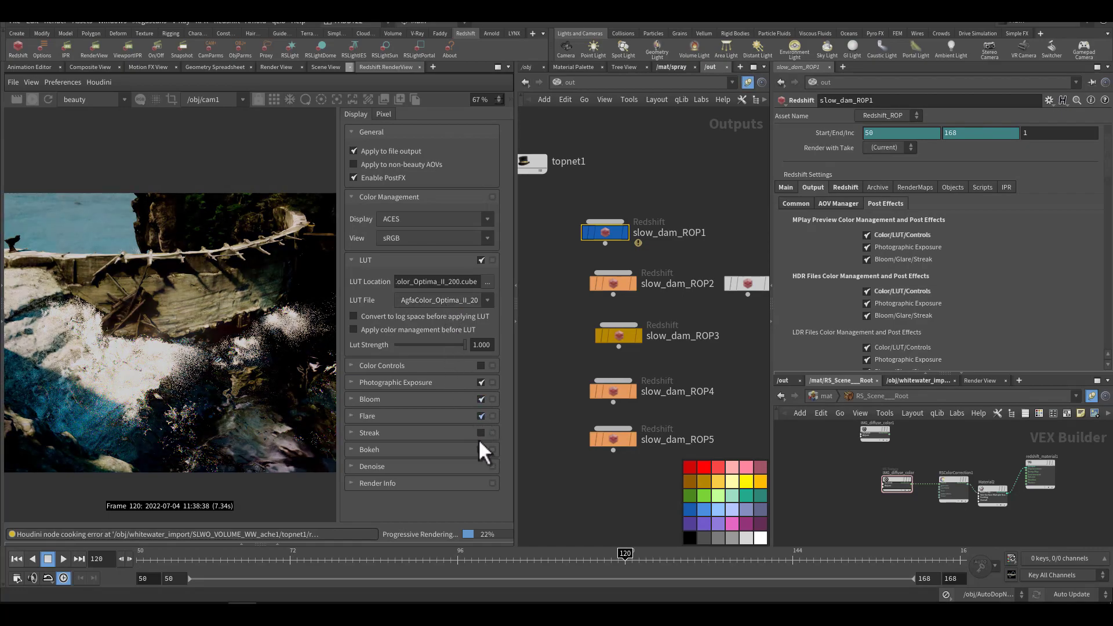
click(481, 381)
click(482, 381)
click(510, 99)
click(85, 117)
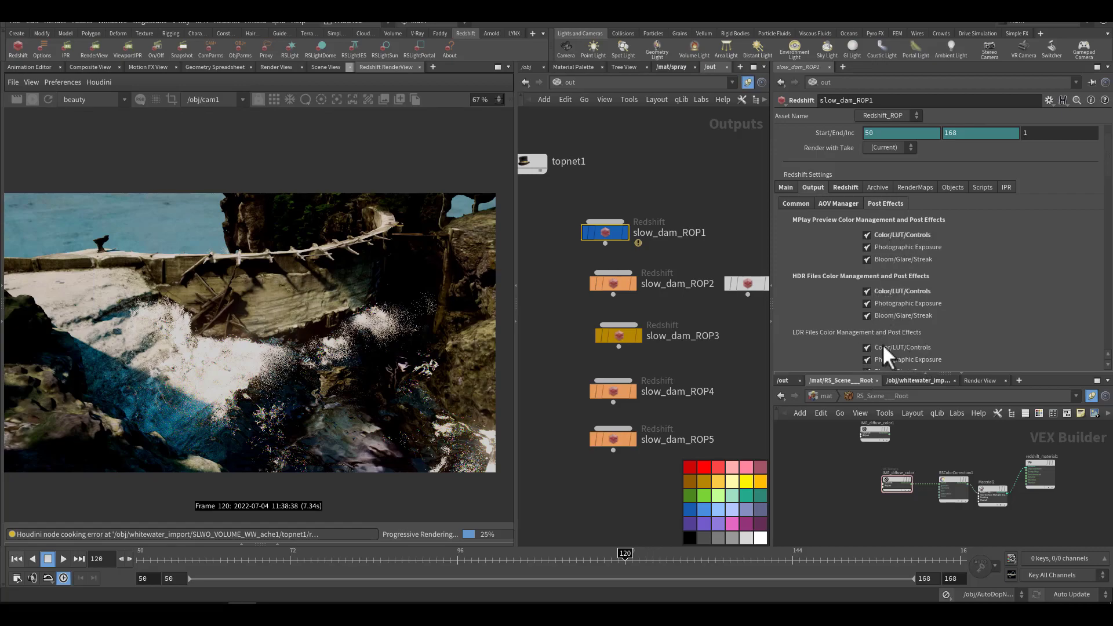
Step: Review slow_dam_ROP1's Redshift sampling settings, and its bucket quality, denoising, motion blur and trace depths in Basic mode
click(844, 188)
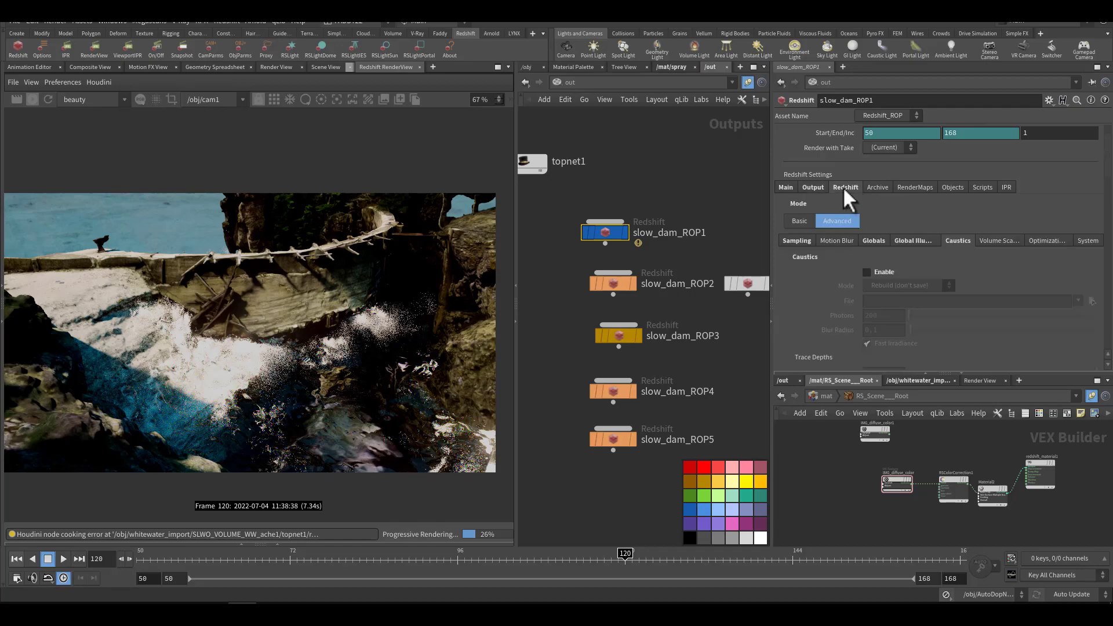
click(796, 241)
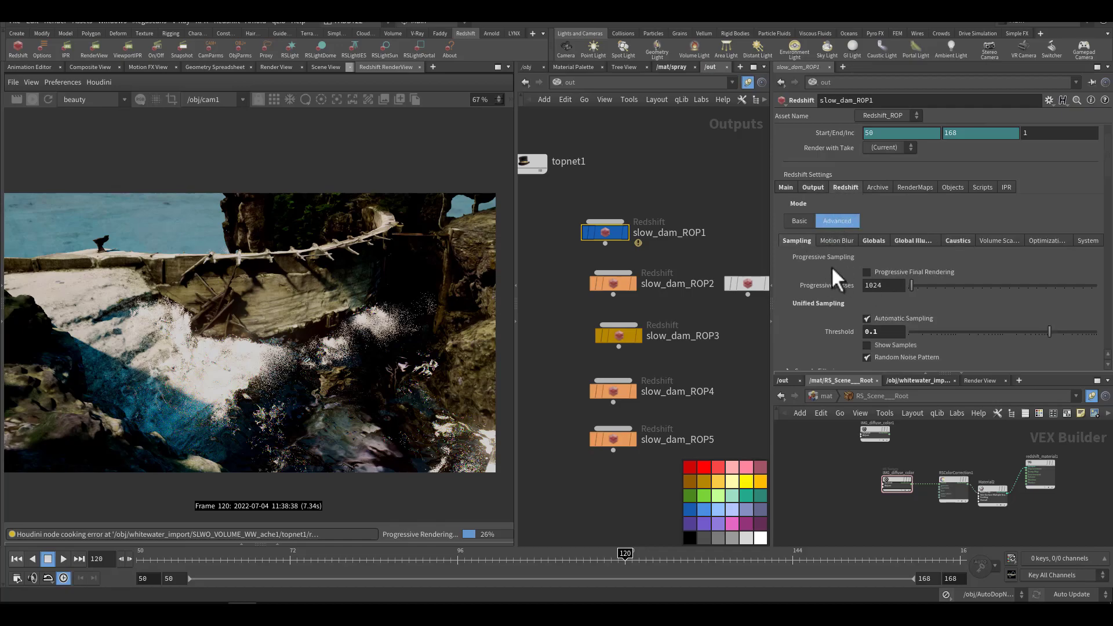
click(800, 221)
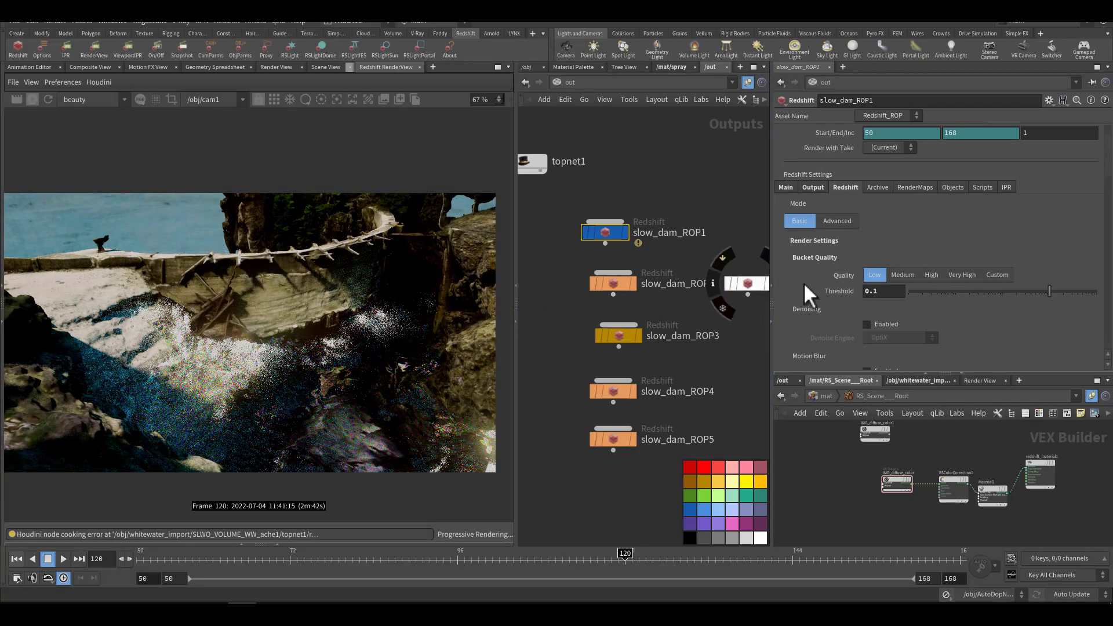
scroll(802, 289, down, 8)
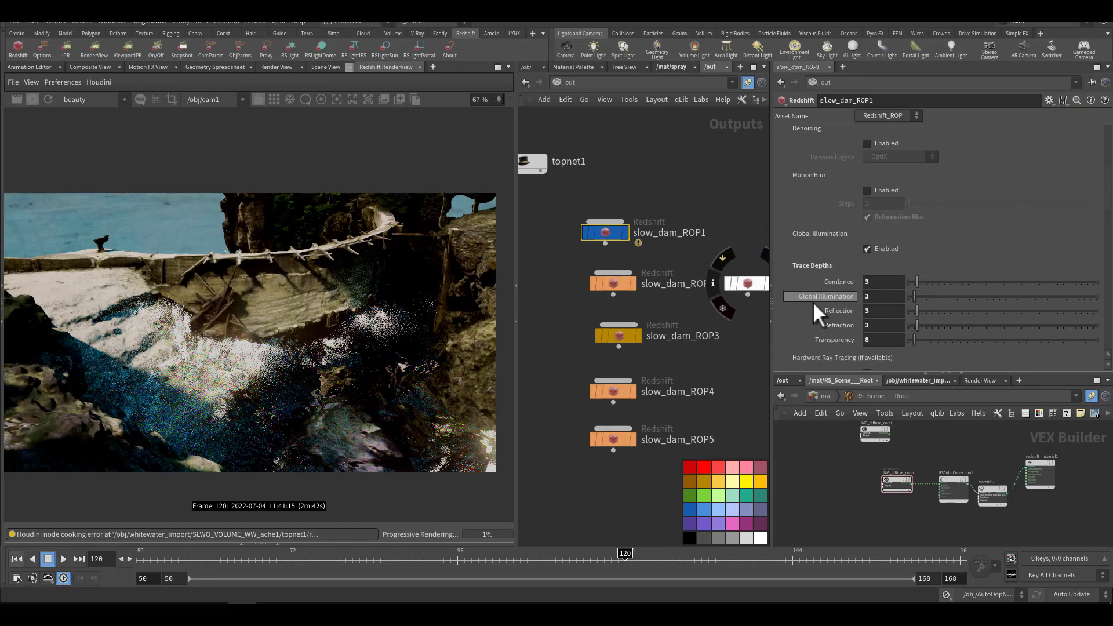
click(870, 282)
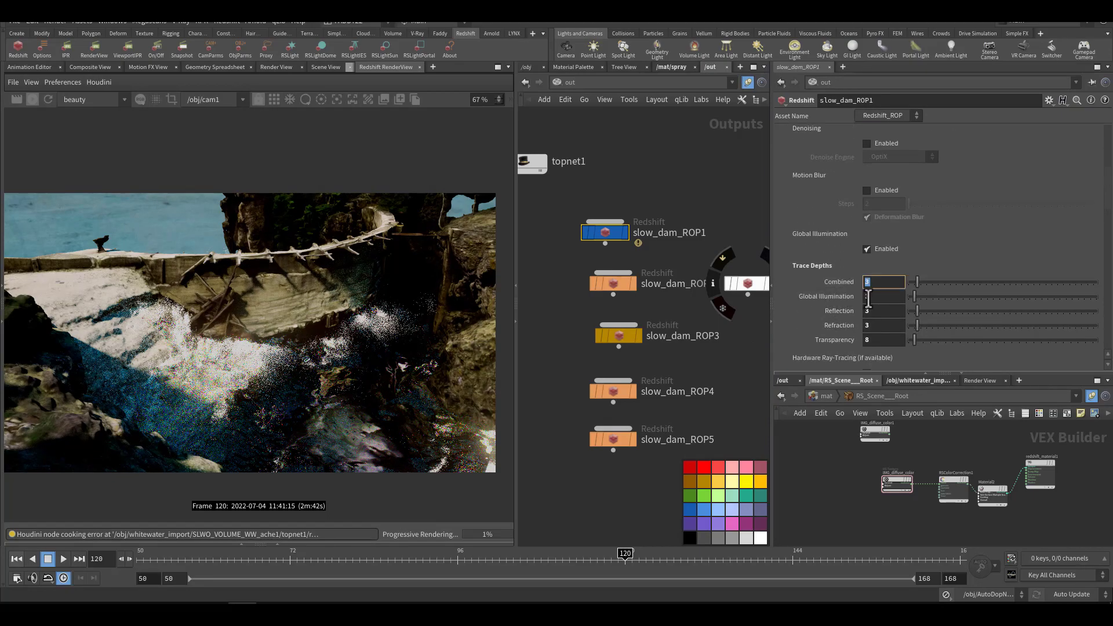
scroll(808, 262, up, 3)
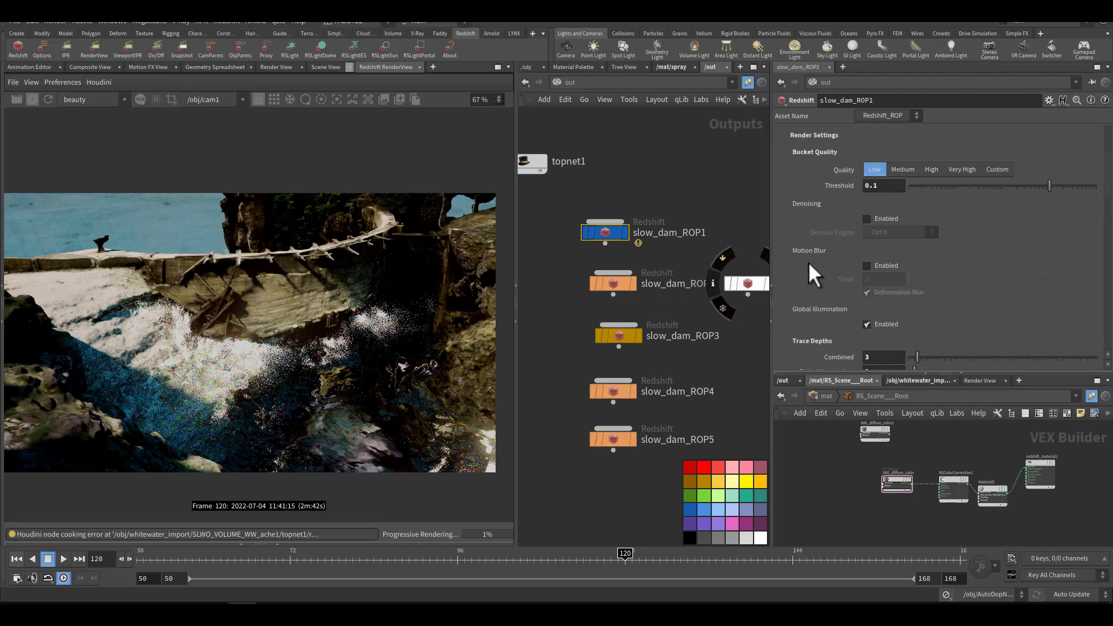
scroll(808, 262, up, 3)
Step: Enable caustics in slow_dam_ROP1's Advanced Redshift settings after checking the global illumination and motion blur options
click(849, 205)
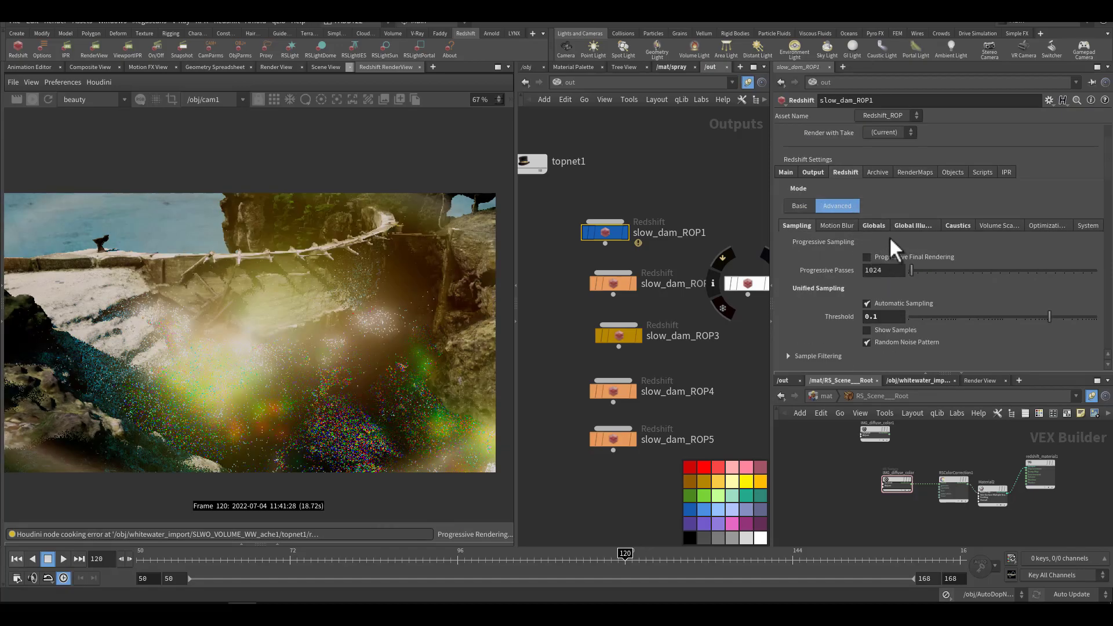
click(910, 226)
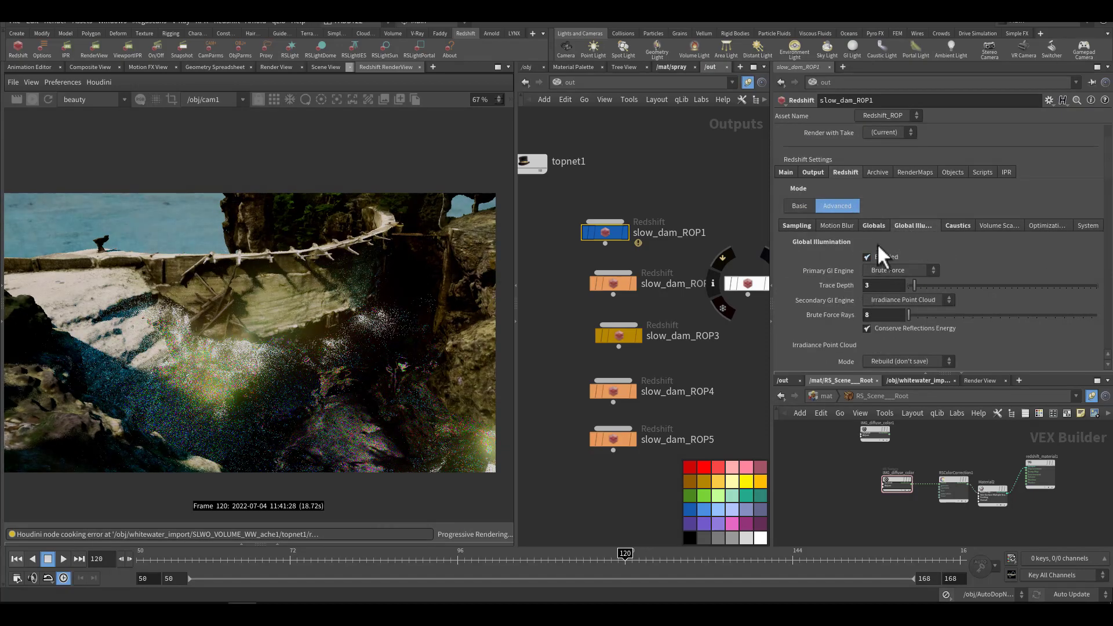
click(851, 226)
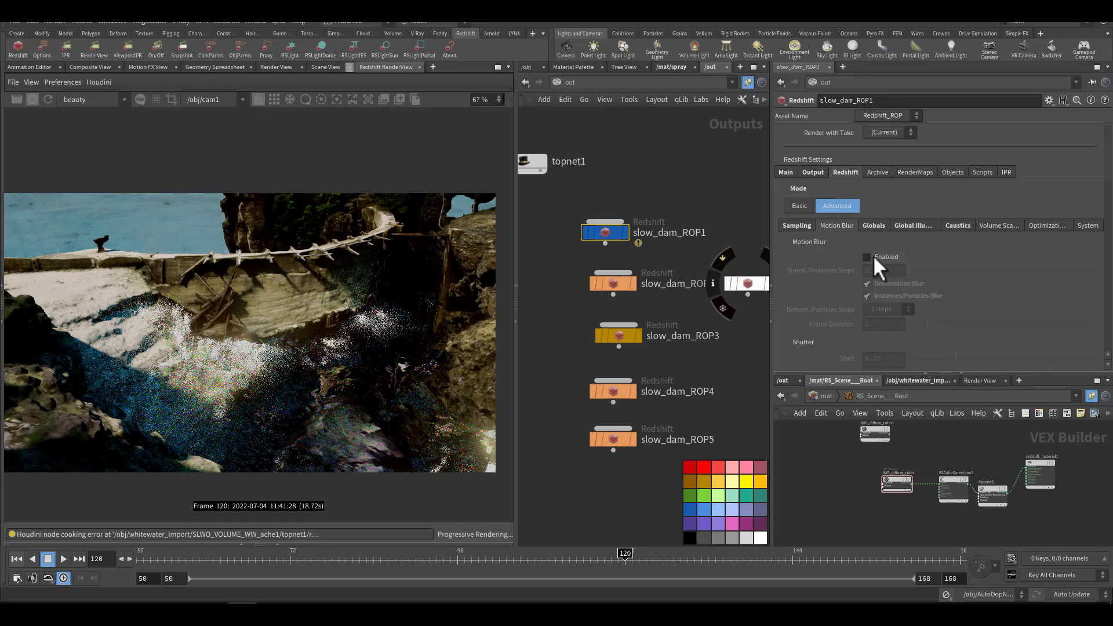
click(953, 227)
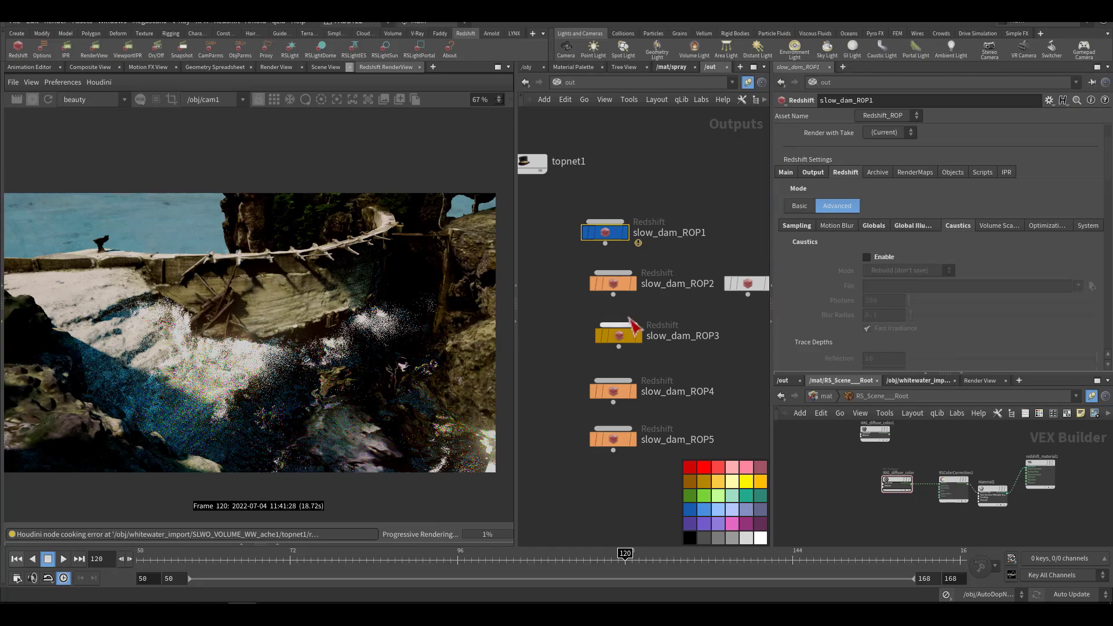
click(865, 256)
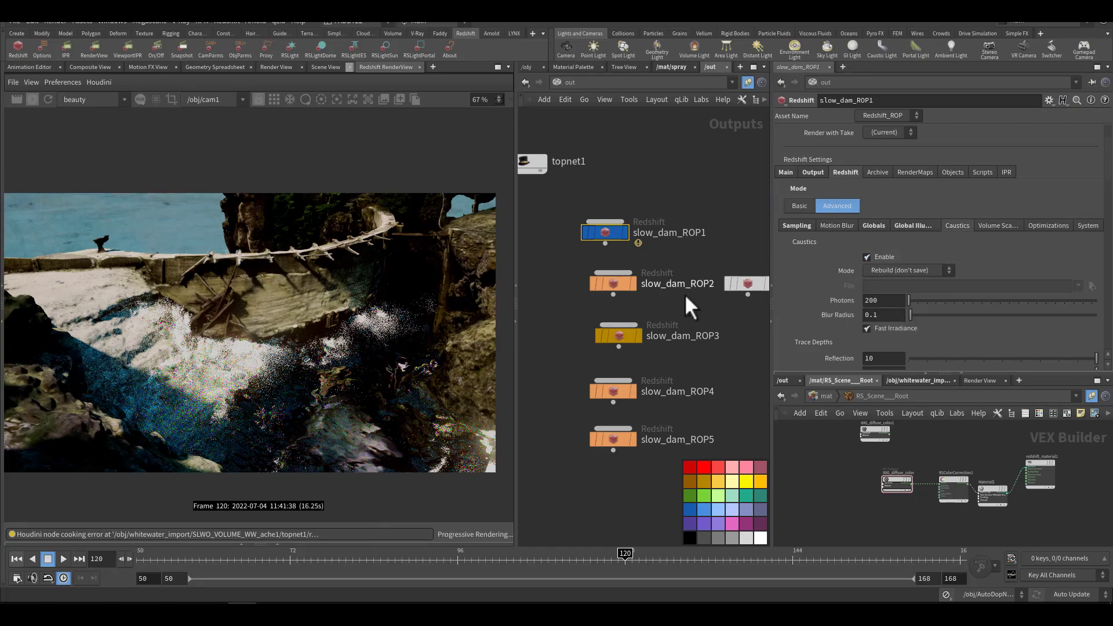